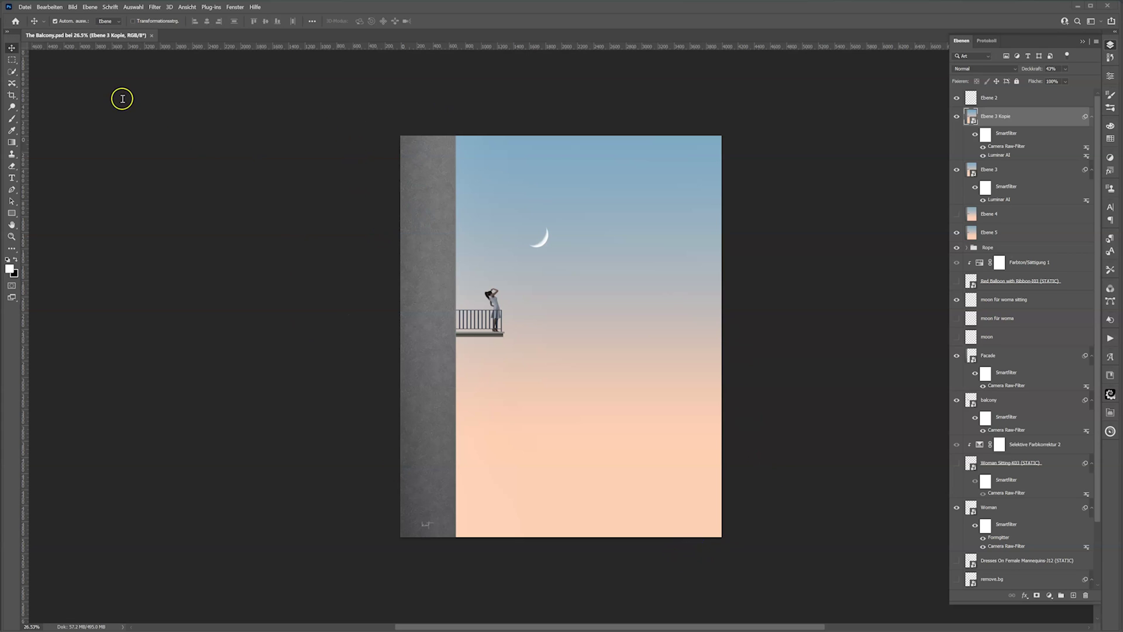
Create a new 4000 x 5000 pixel document at 300 pixels per inch with 8-bit RGB colour and a white background.
left_click(28, 8)
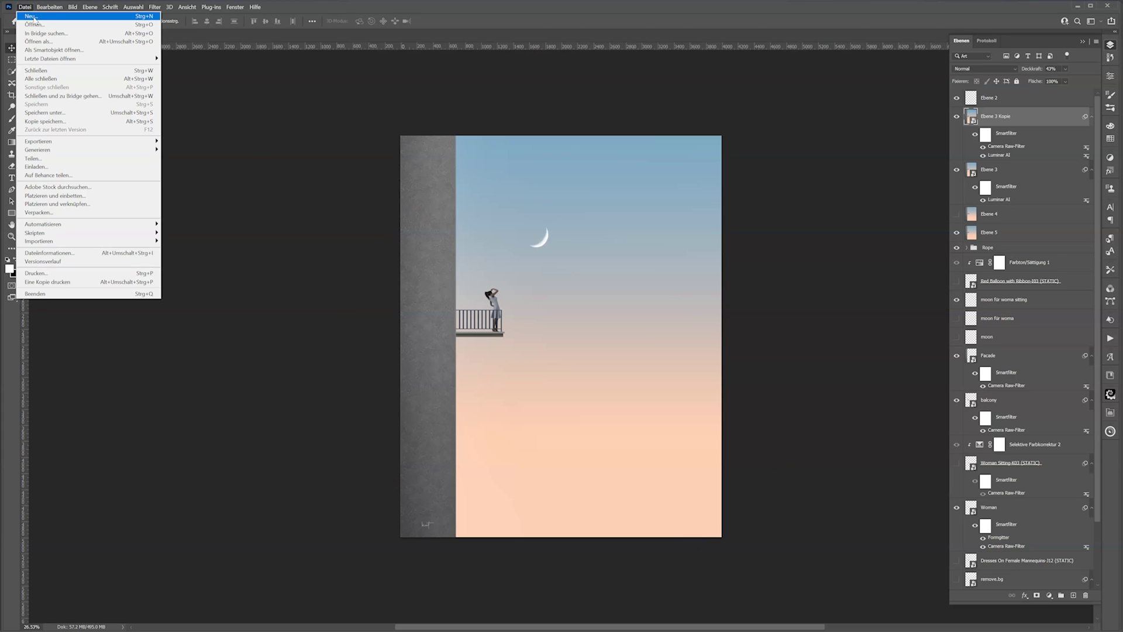
left_click(35, 22)
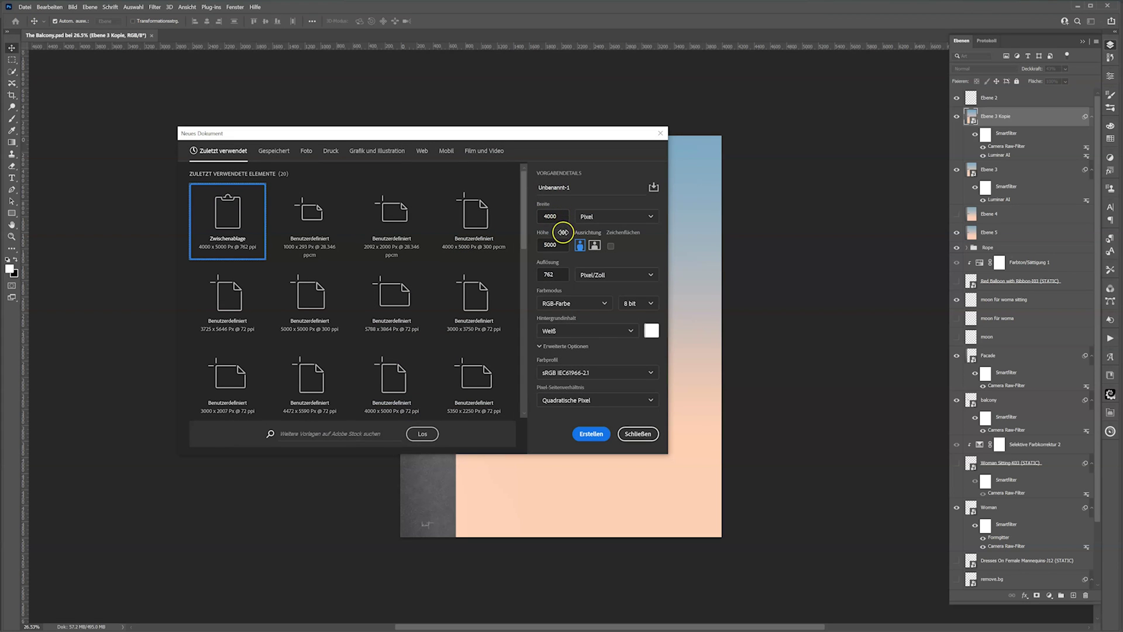
left_click(552, 275)
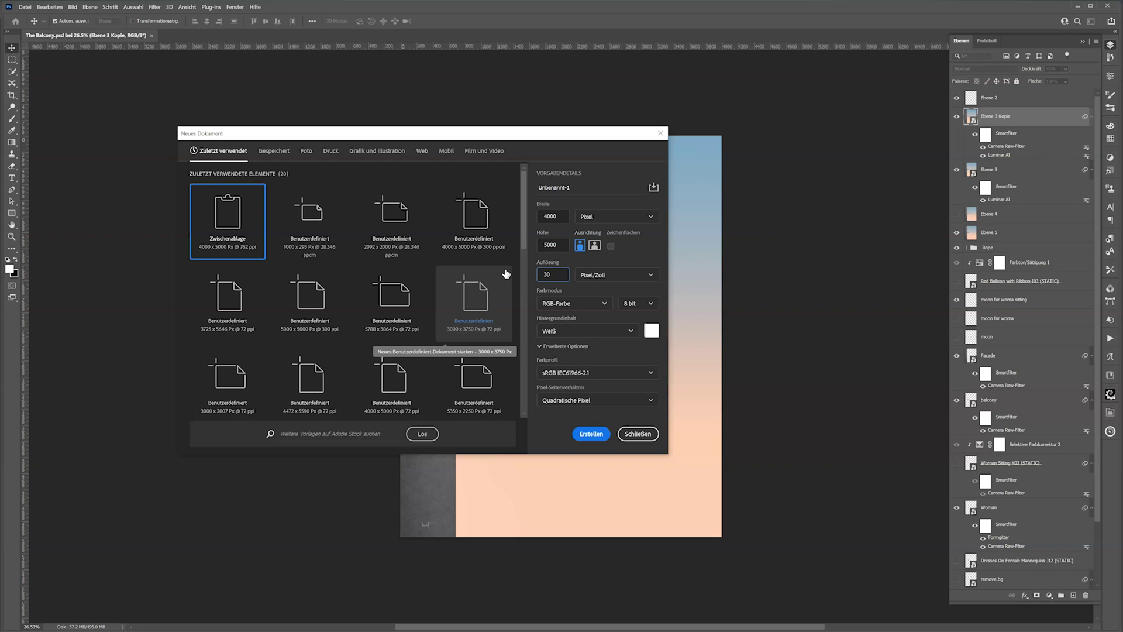
left_click(563, 307)
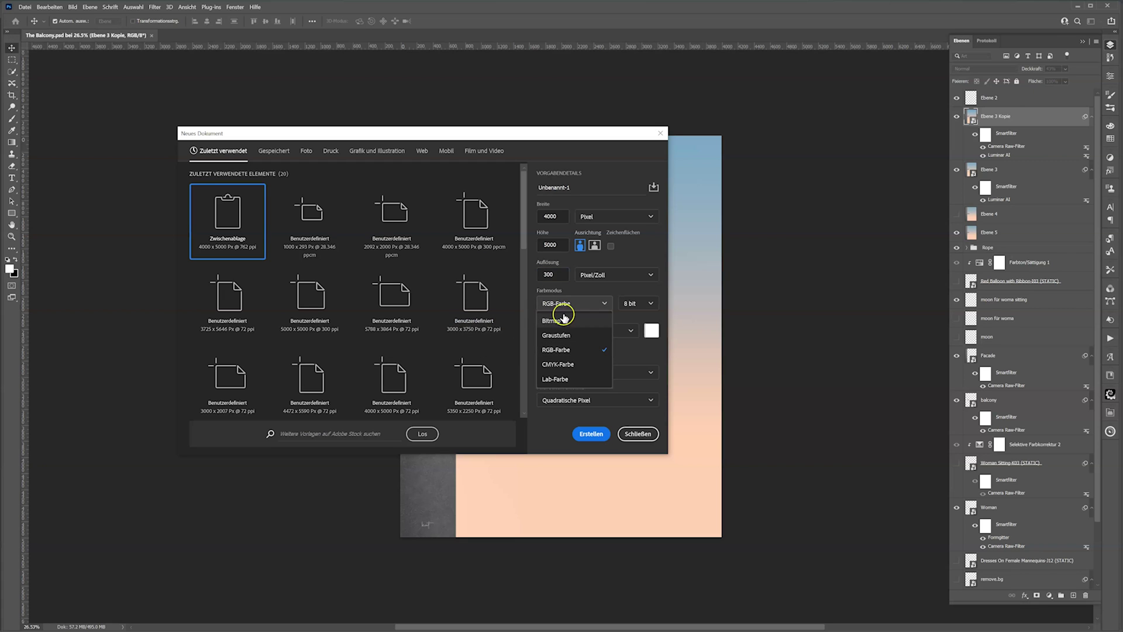
left_click(653, 304)
left_click(585, 330)
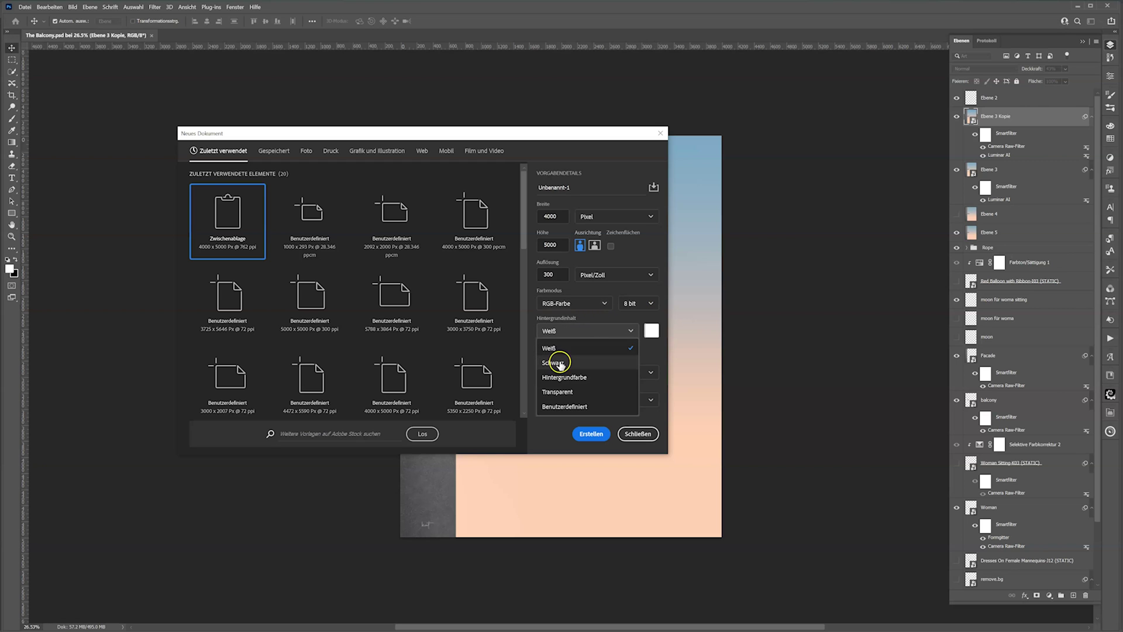
left_click(571, 347)
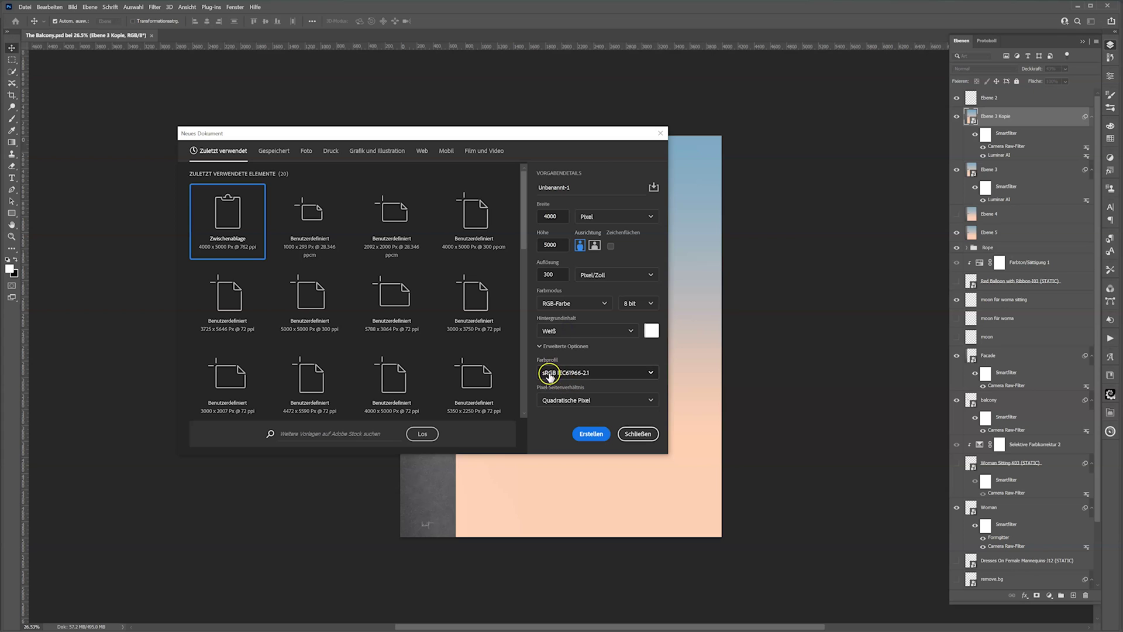
left_click(586, 436)
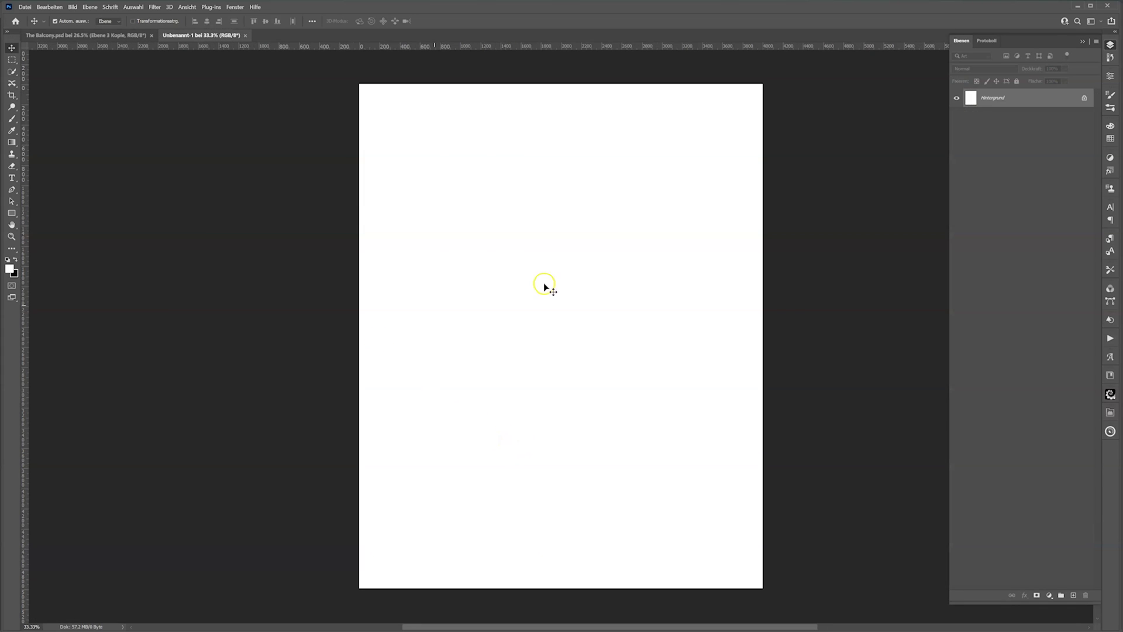
Add a gradient fill layer and set the gradient's peach colour stop to fdcfb5.
left_click(1051, 595)
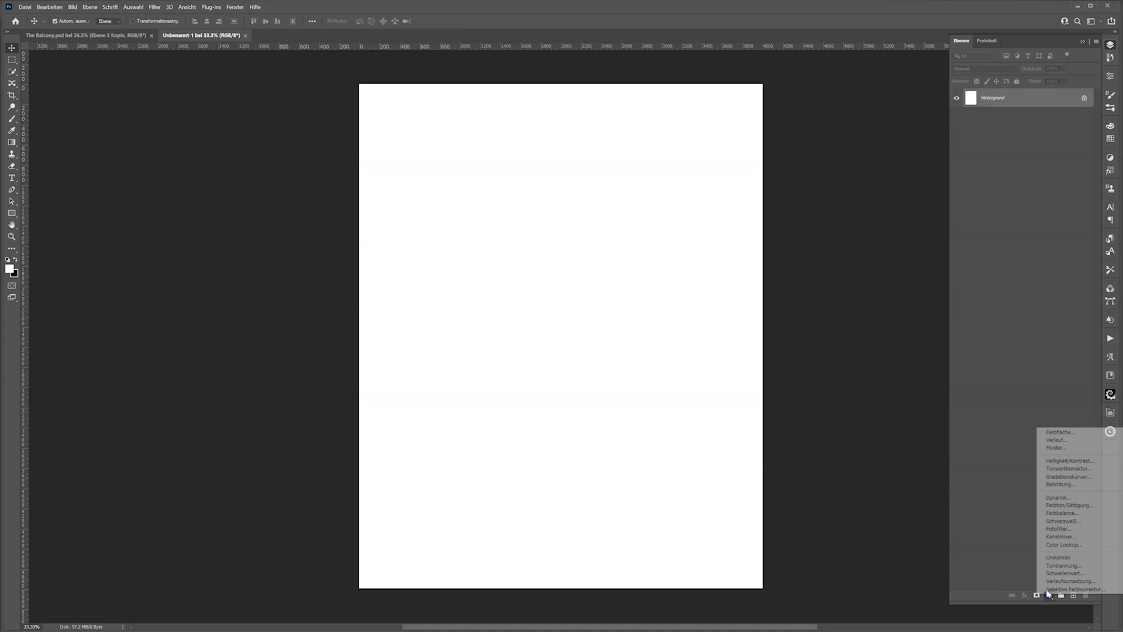
left_click(1052, 440)
left_click(899, 170)
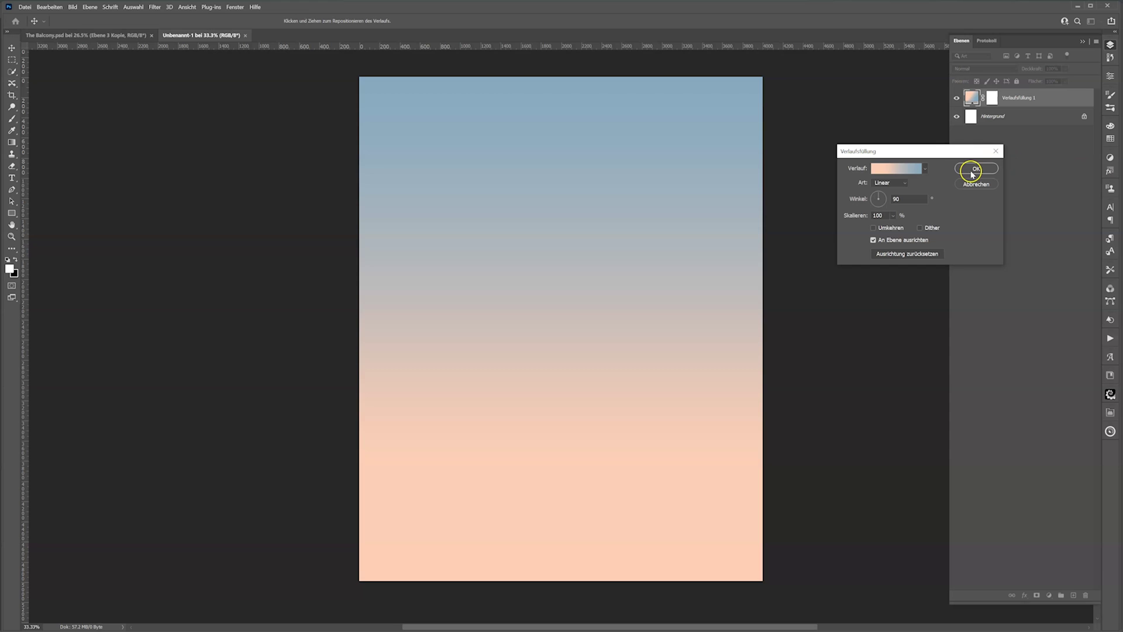
left_click(889, 168)
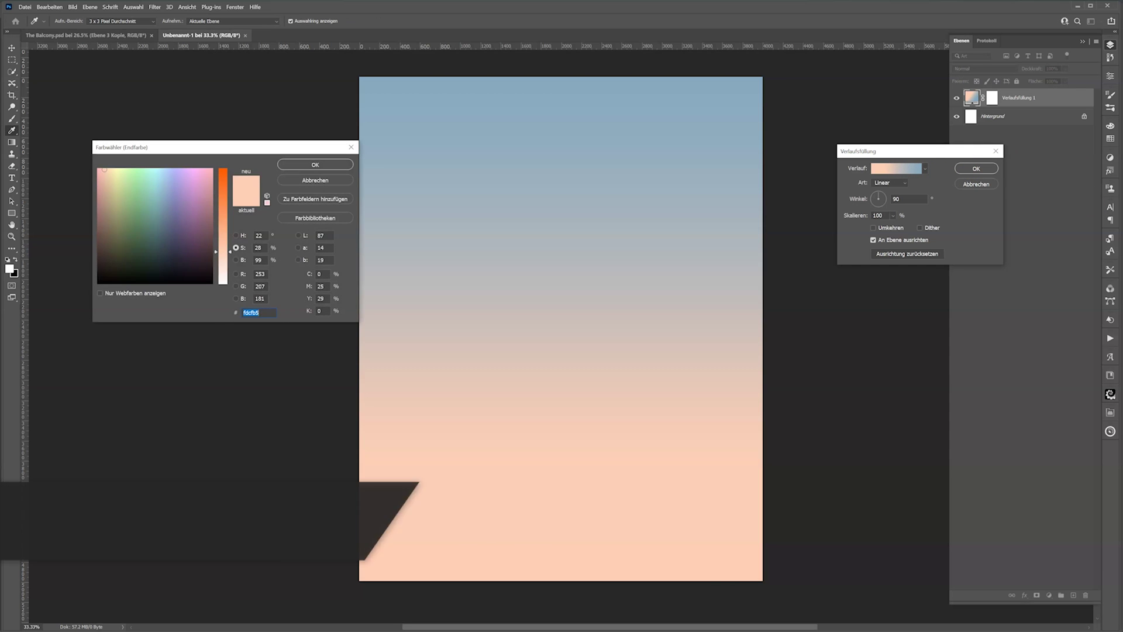
type("fdcfb5")
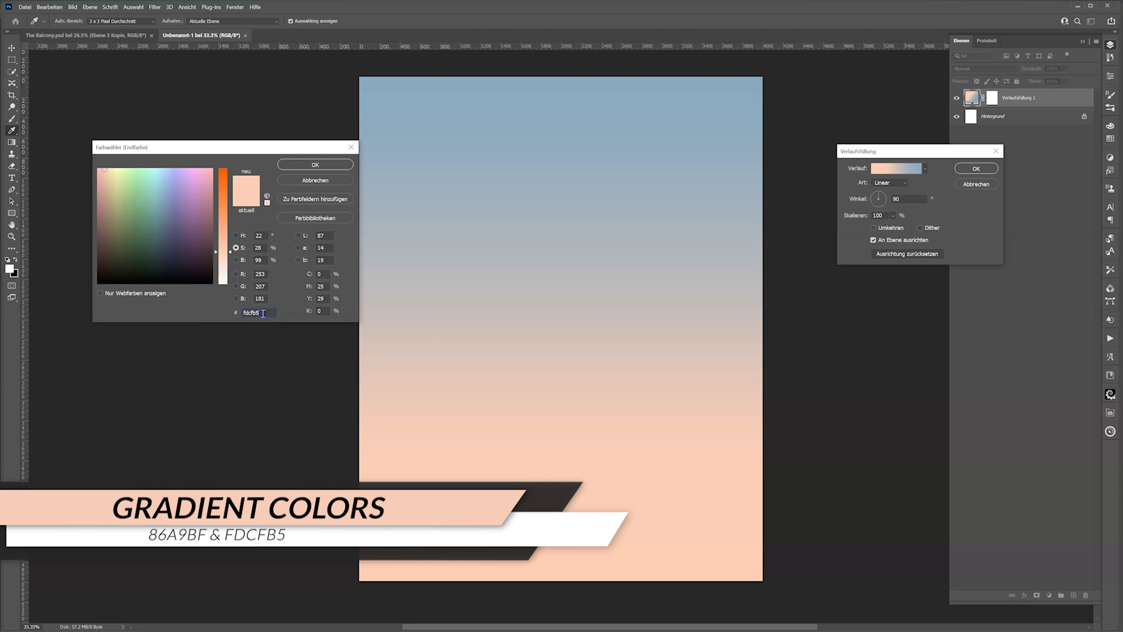
left_click(316, 165)
Keep 86a9bf as the gradient's blue end stop and apply the linear gradient fill at 90°.
left_click_drag(1122, 168, 558, 169)
double_click(643, 335)
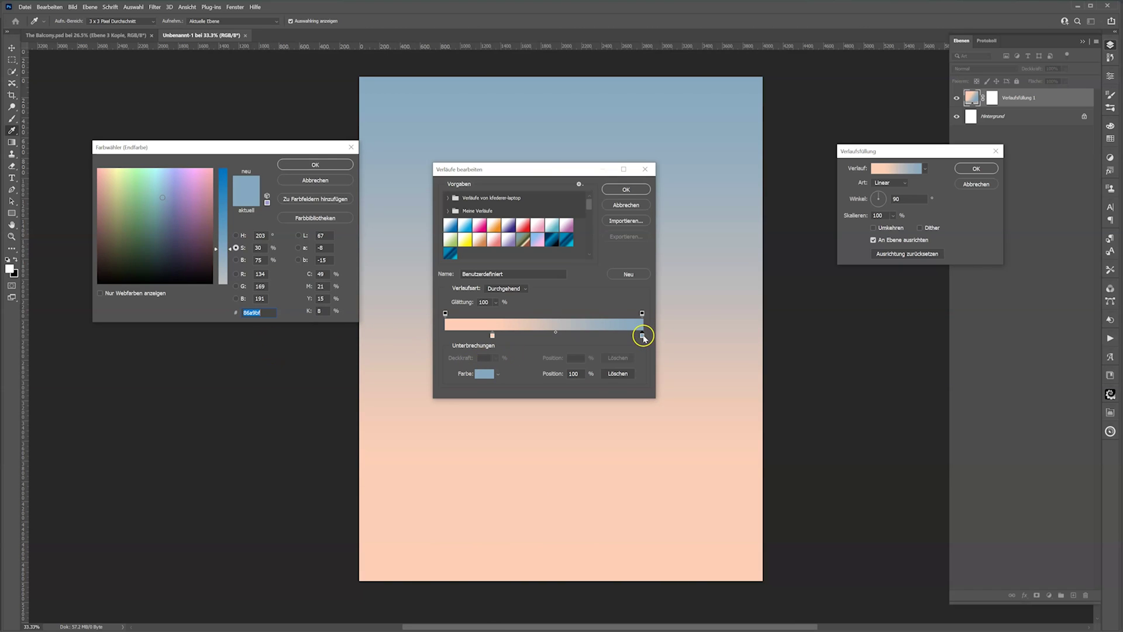
left_click(316, 165)
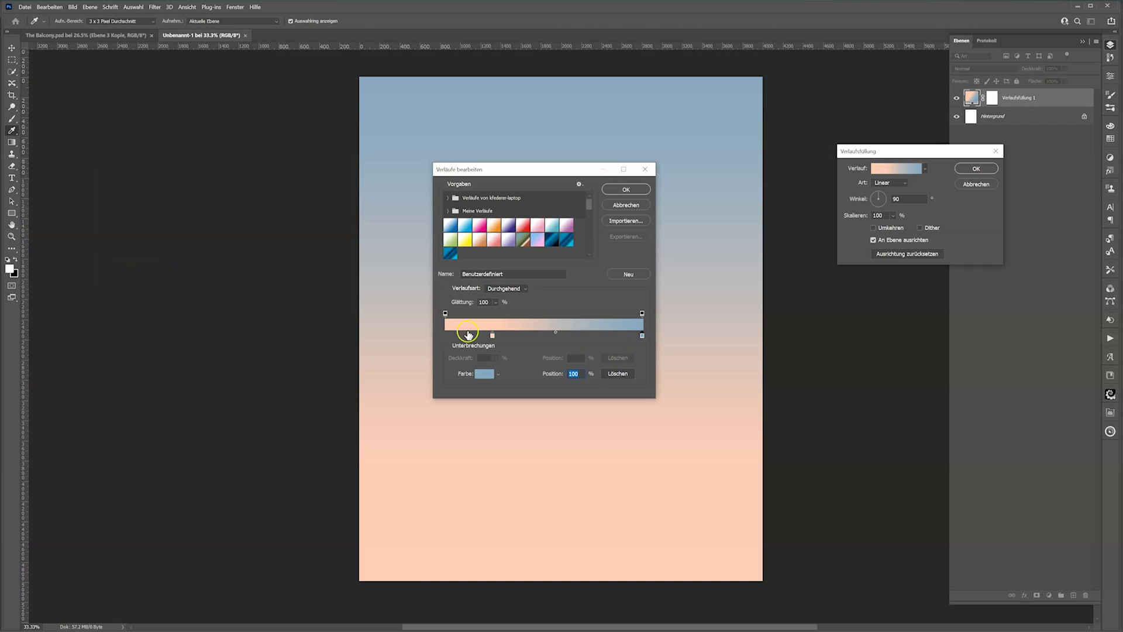
left_click(492, 337)
left_click_drag(474, 336, 496, 335)
left_click(618, 204)
left_click(968, 168)
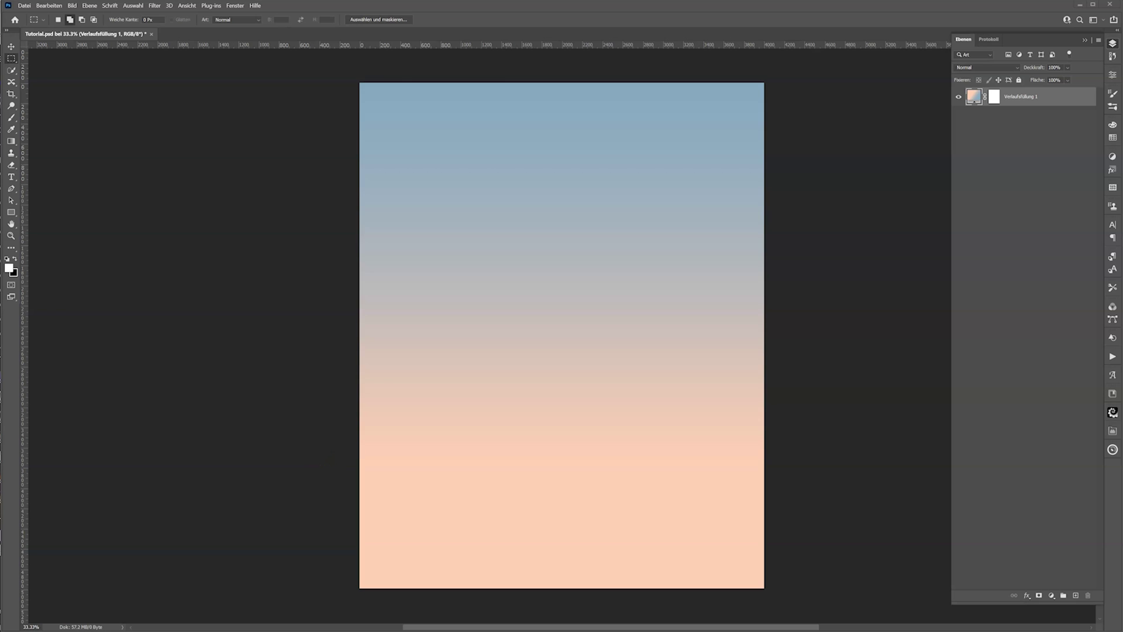
Place 89246.jpg from the gray-concrete-wall folder into the document and rasterize its layer.
key("alt+Tab")
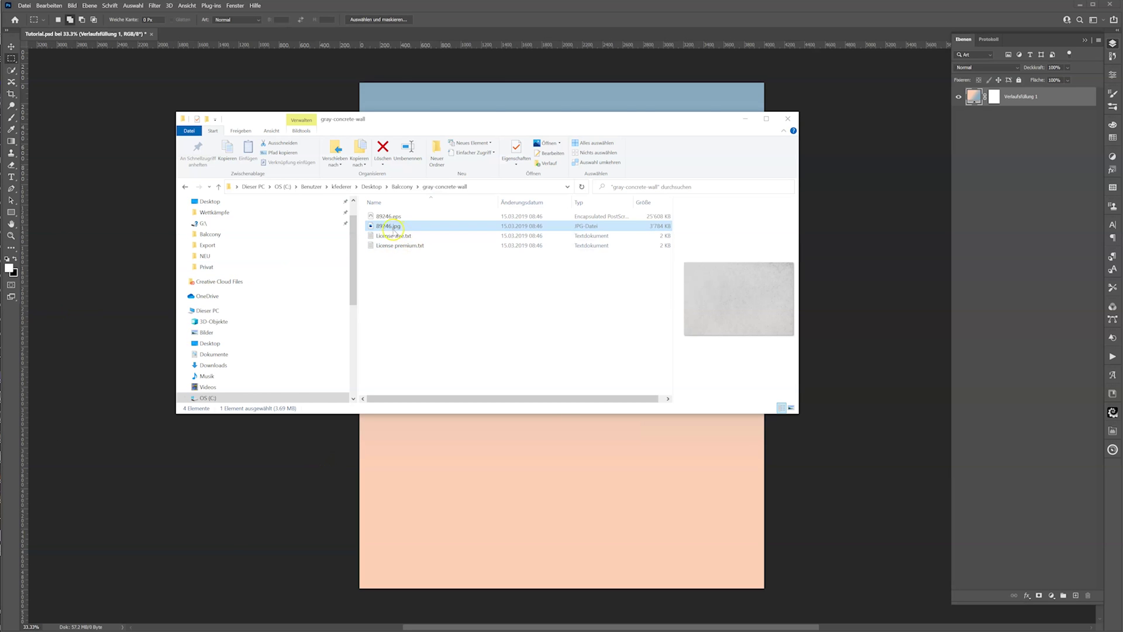
left_click_drag(370, 230, 477, 466)
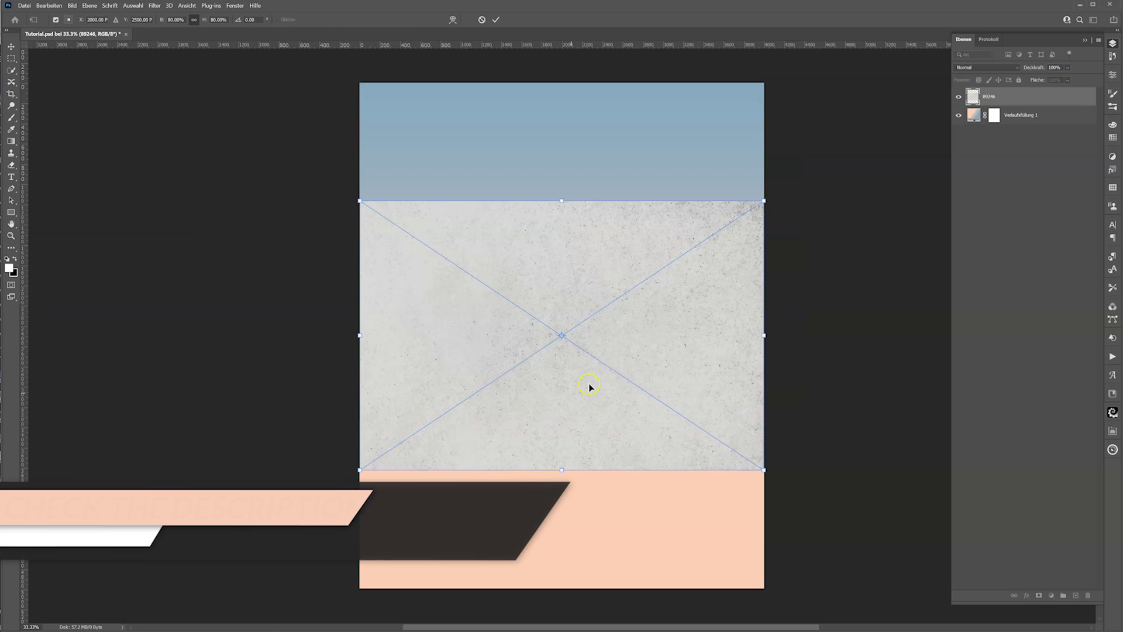
left_click(495, 20)
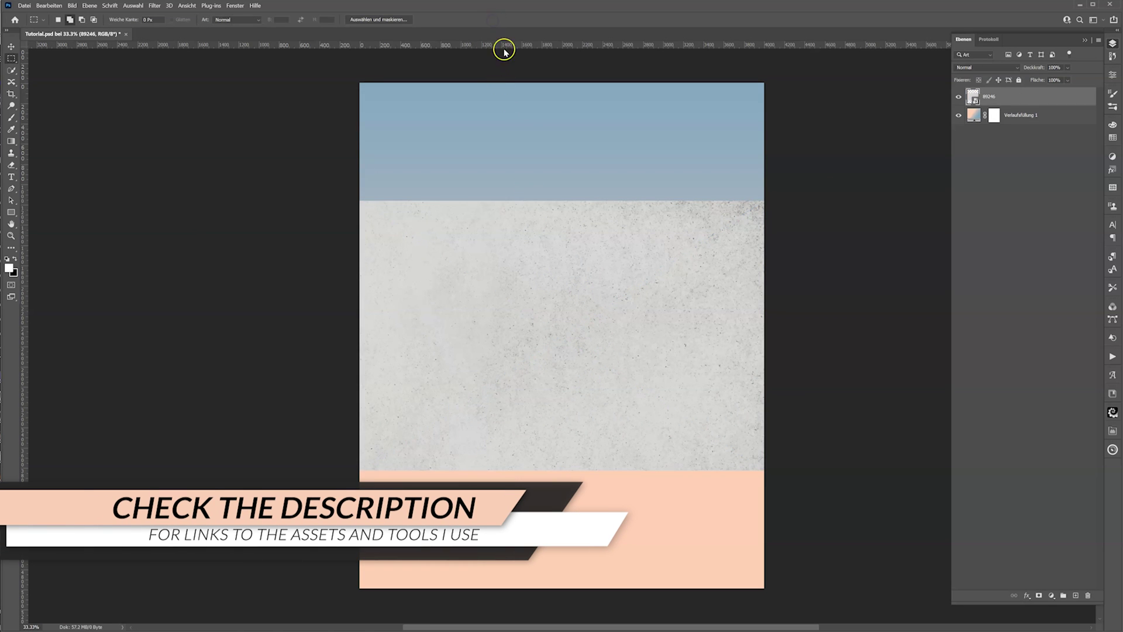
right_click(1021, 98)
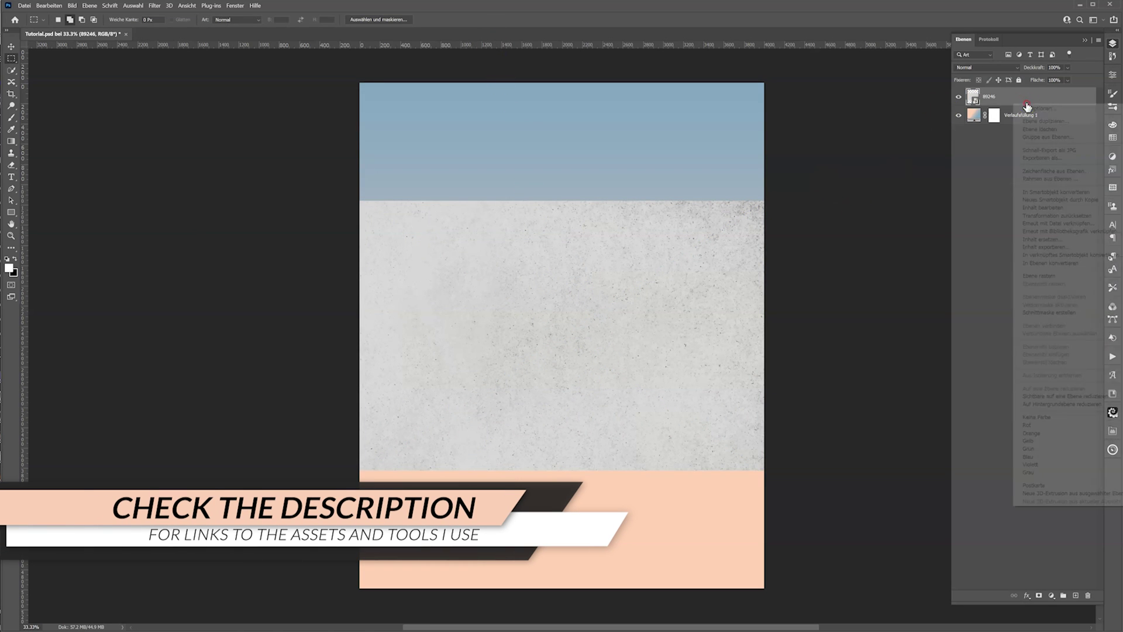
left_click(1045, 277)
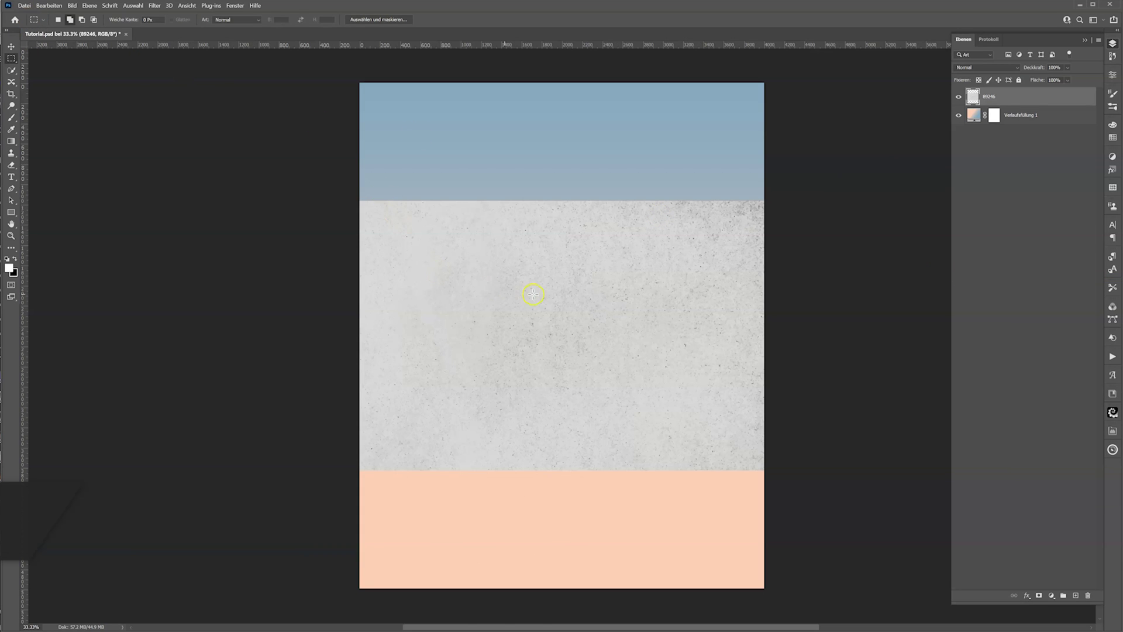
Select a roughly square area in the right half of the concrete texture and define it as a pattern named "Concret".
left_click_drag(609, 245, 738, 369)
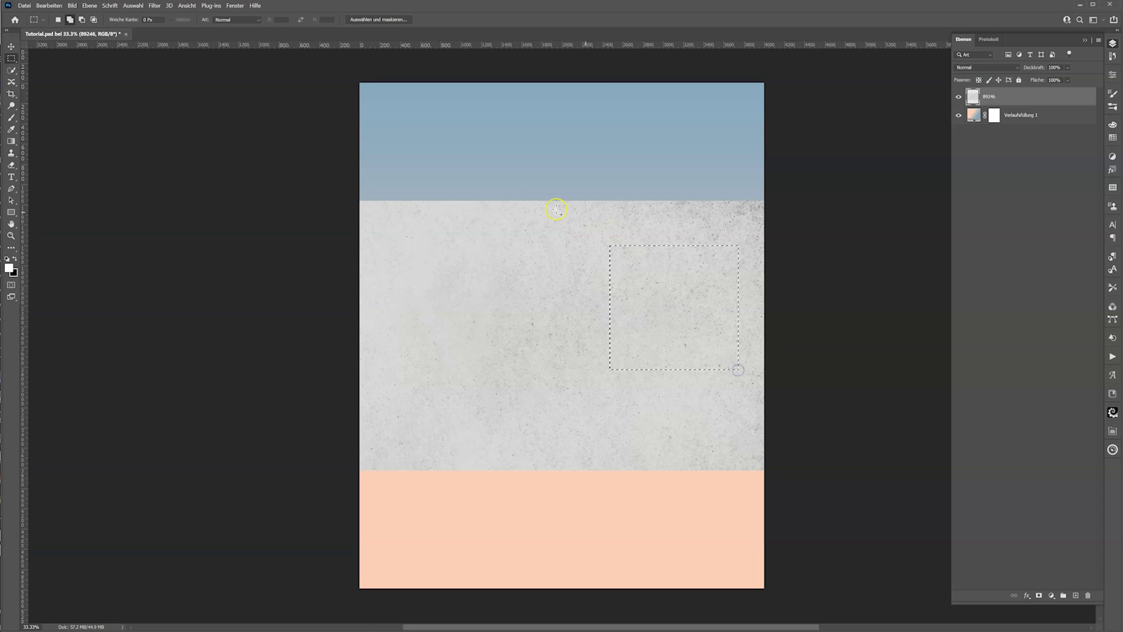
left_click(28, 6)
left_click(31, 5)
left_click(49, 6)
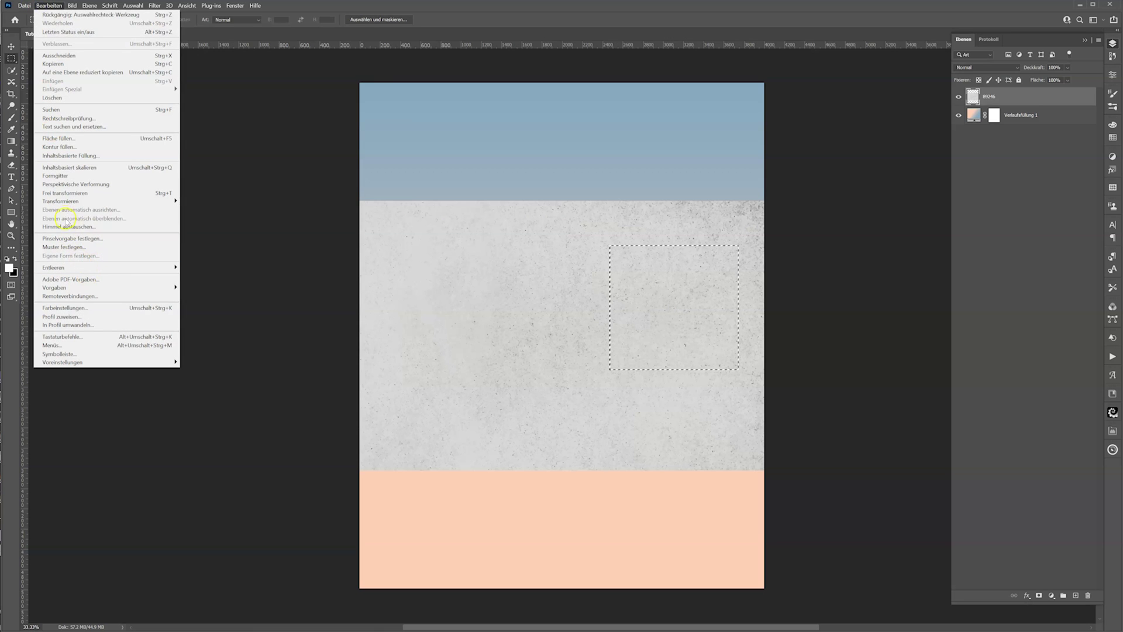
left_click(73, 247)
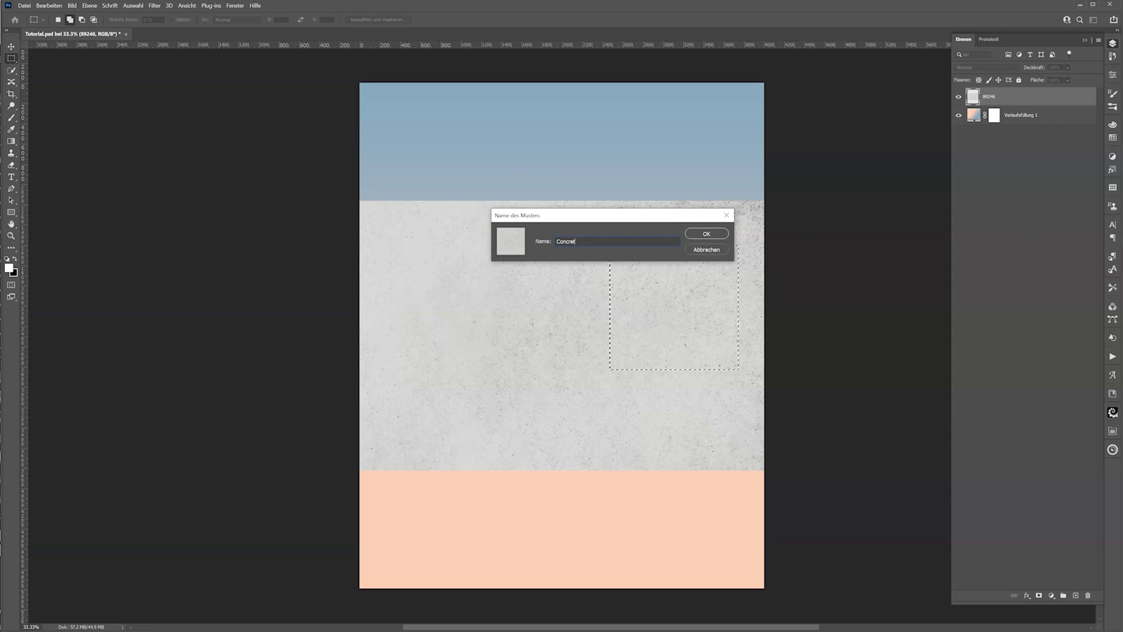
left_click(706, 234)
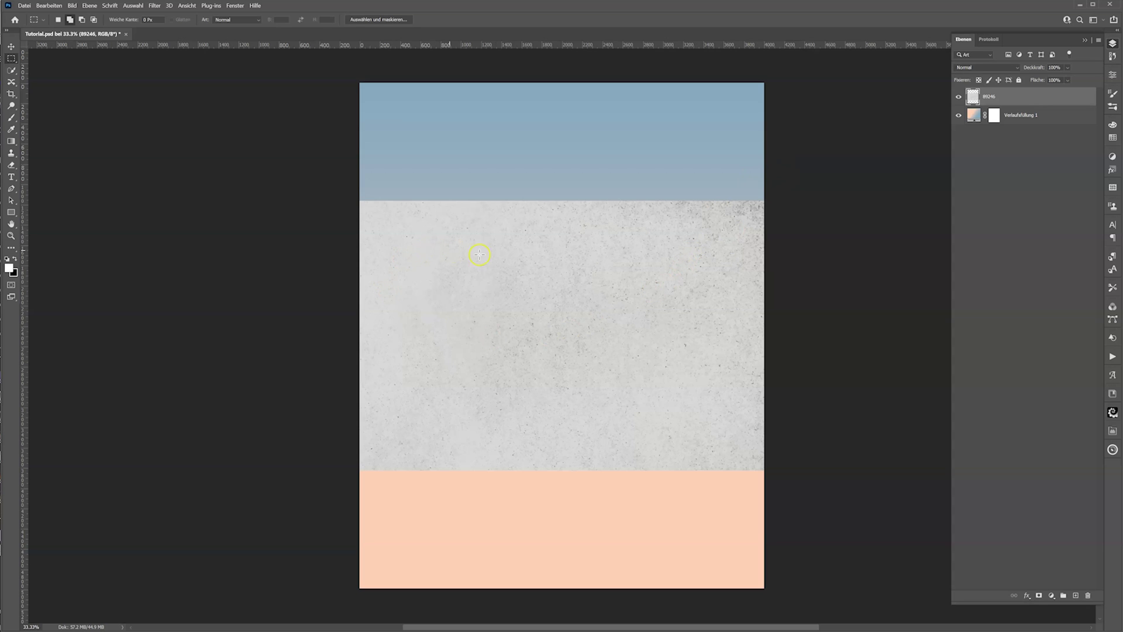
Delete the concrete image layer and add a new empty layer above the gradient fill.
left_click_drag(973, 97, 1088, 595)
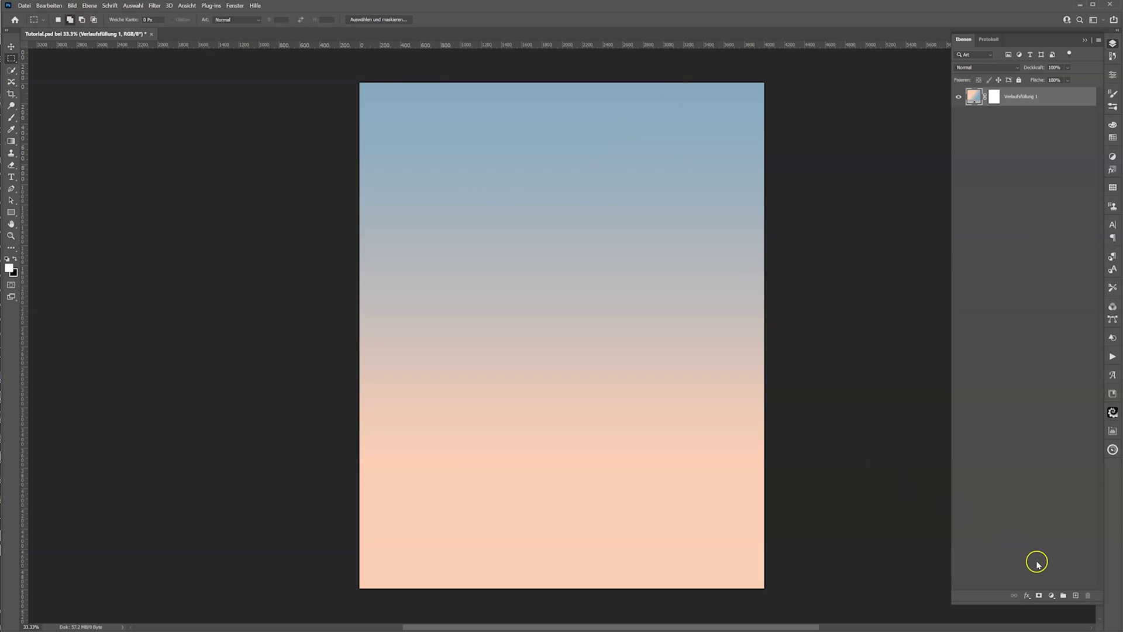
left_click(1076, 596)
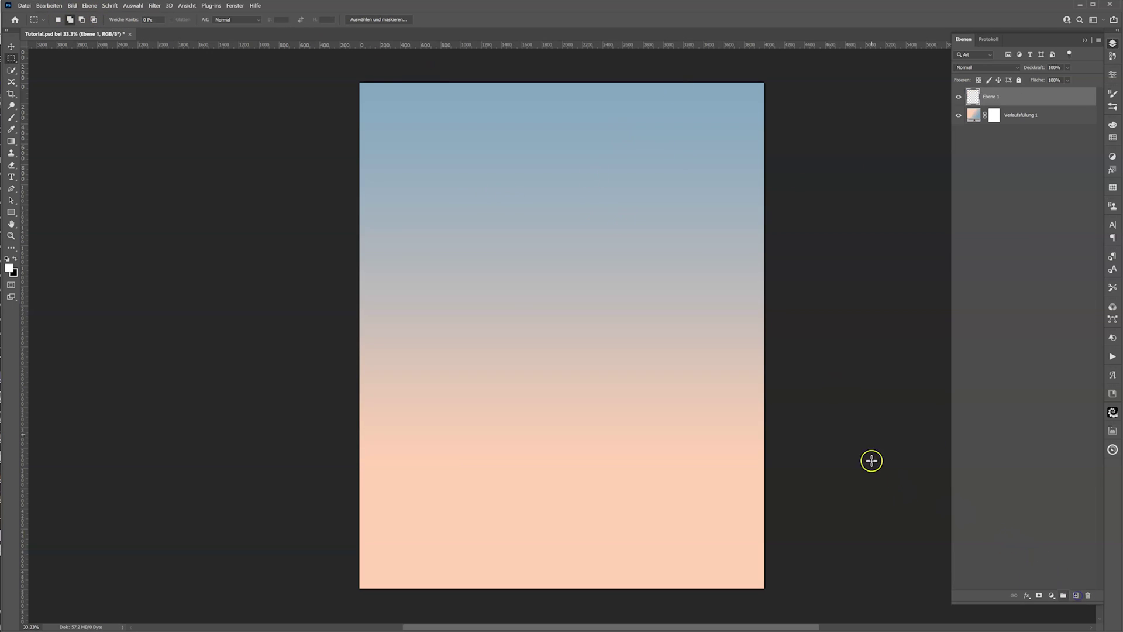
Start filling the new layer with the custom concrete pattern, using the Symmetrische Füllung script in Normal mode at 100% opacity.
left_click(47, 6)
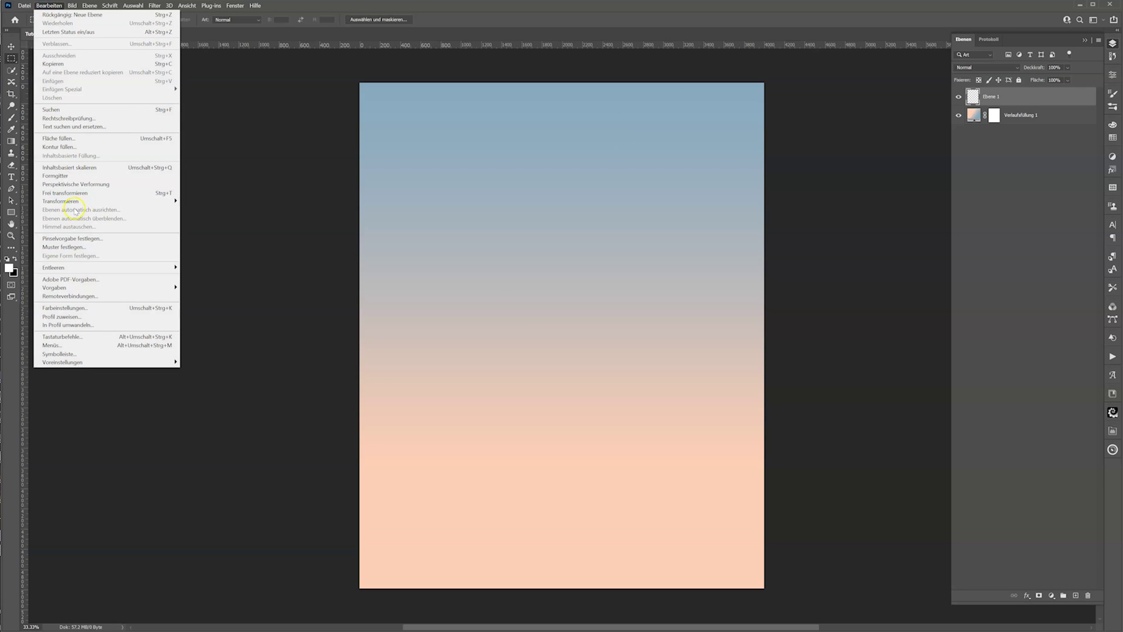
left_click(11, 129)
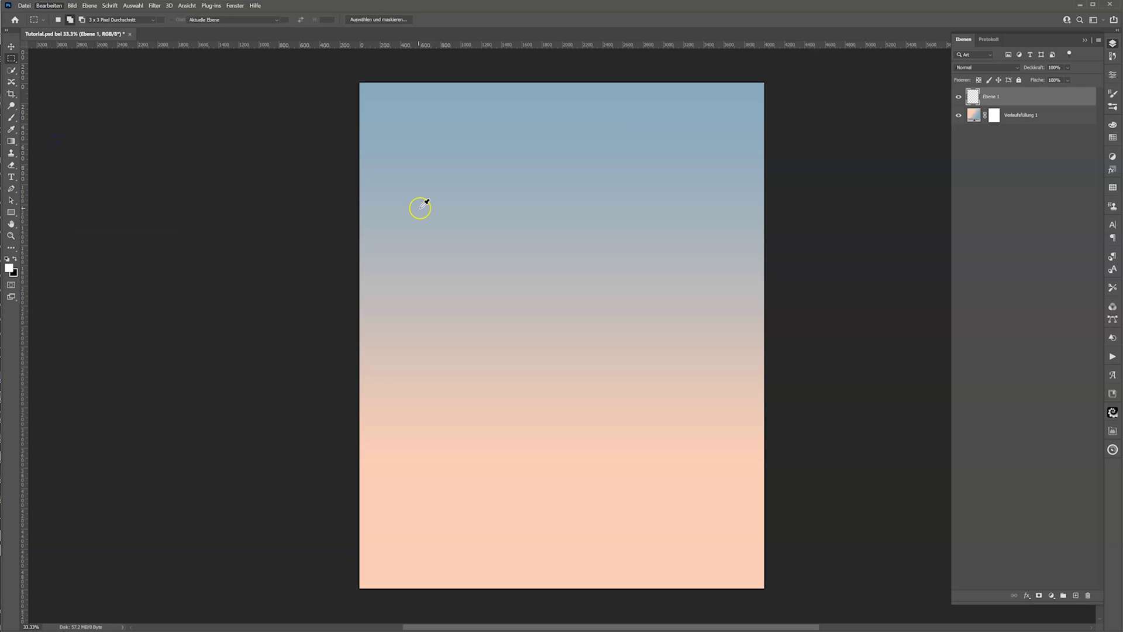
key("shift+F5")
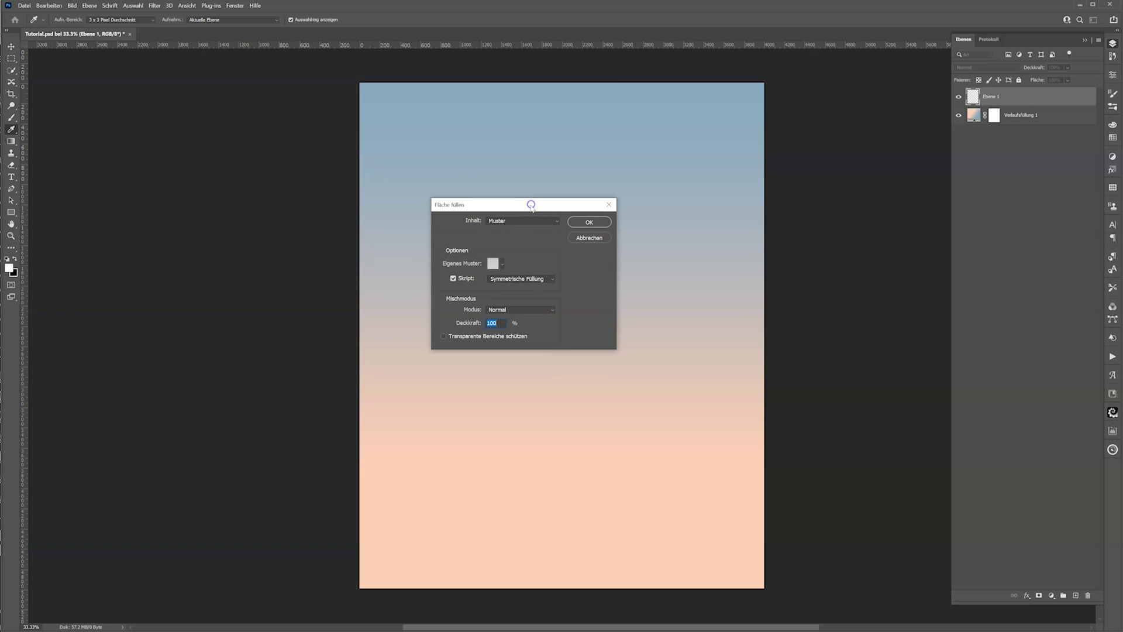
left_click(494, 266)
left_click(509, 312)
left_click(448, 326)
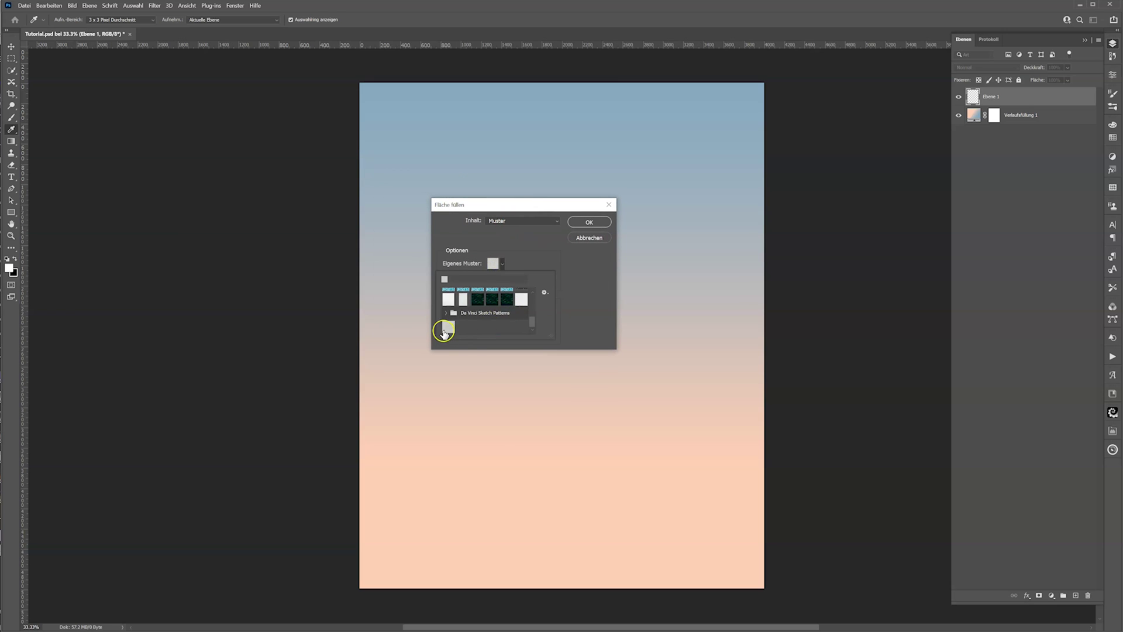
left_click(589, 222)
key("m")
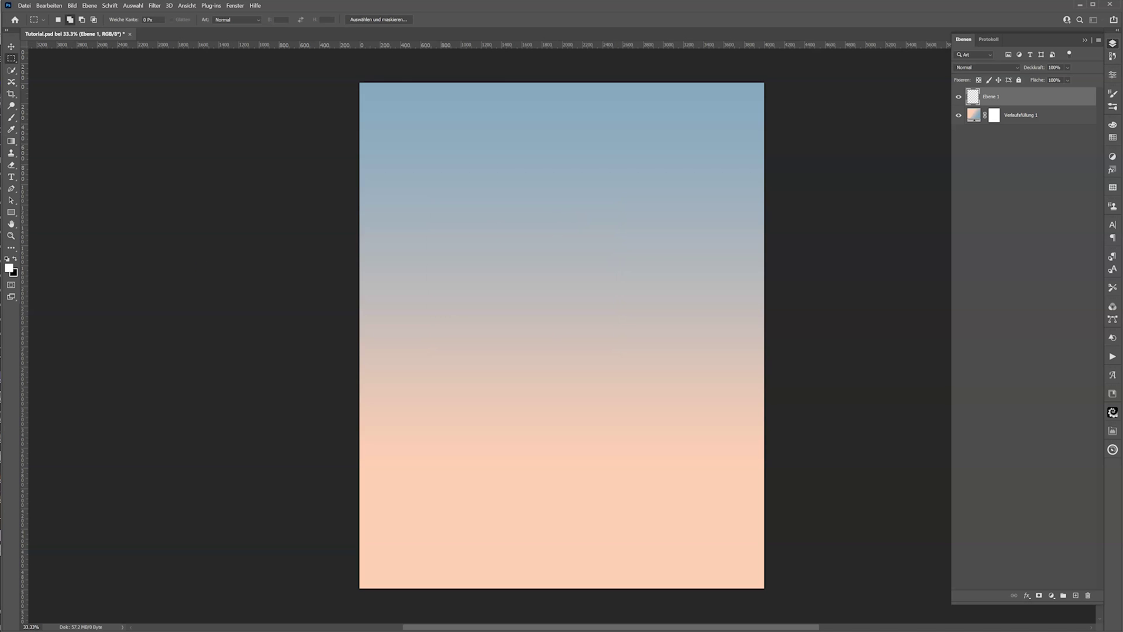
left_click_drag(614, 176, 659, 181)
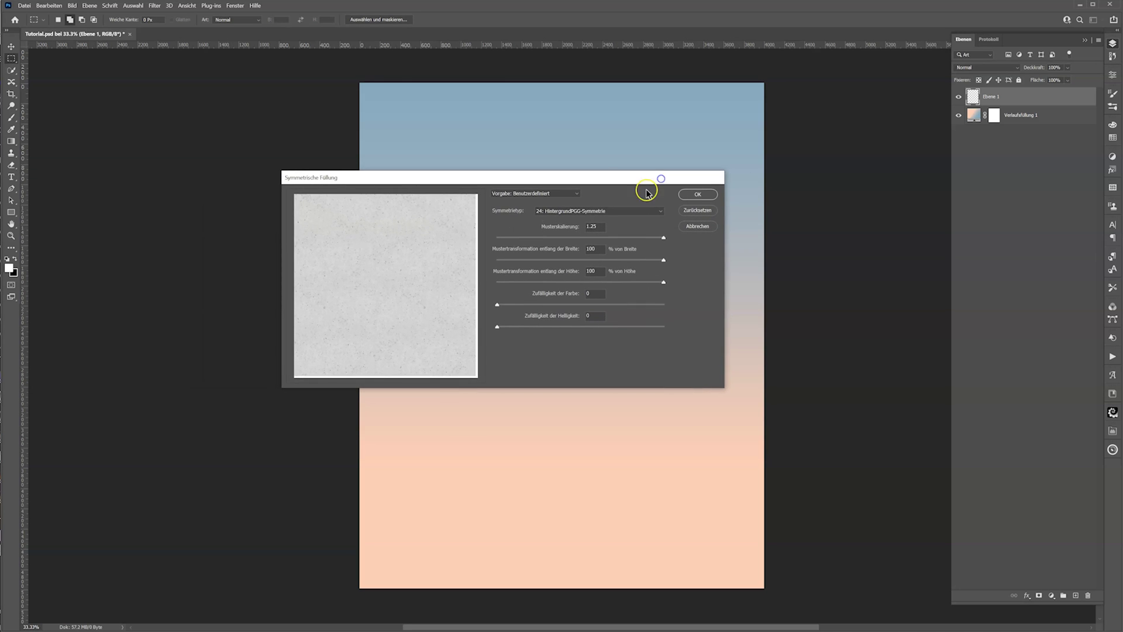
Apply the symmetric fill with symmetry 24: HintergrundPGG-Symmetrie, pattern scale 1.25, width and height translation 100%, and colour and brightness randomness 0.
left_click(574, 211)
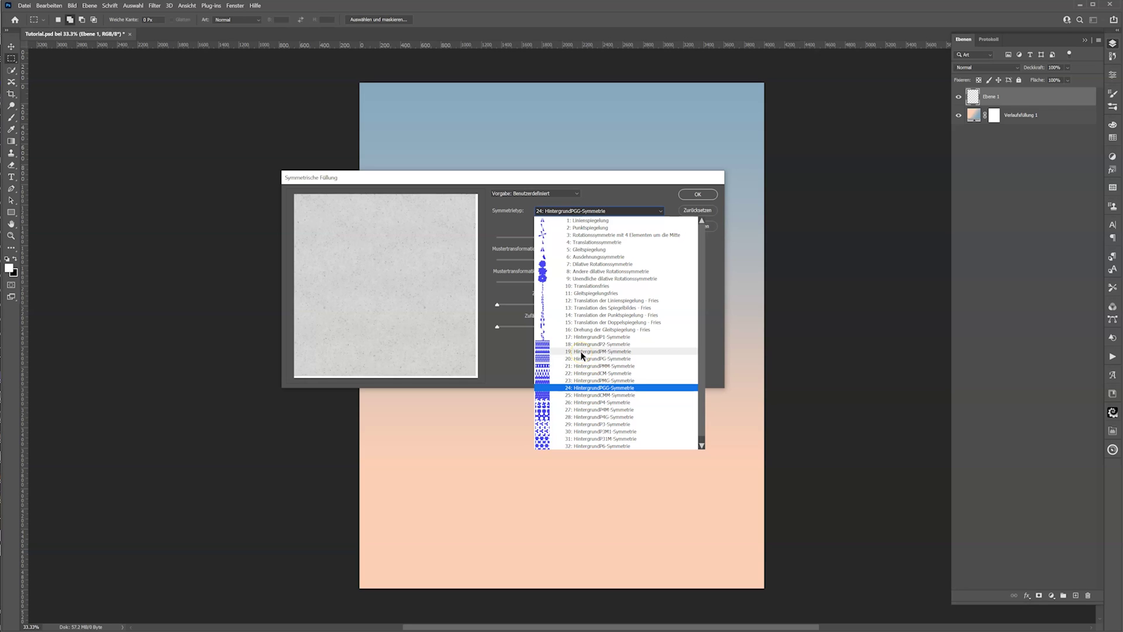
left_click(617, 211)
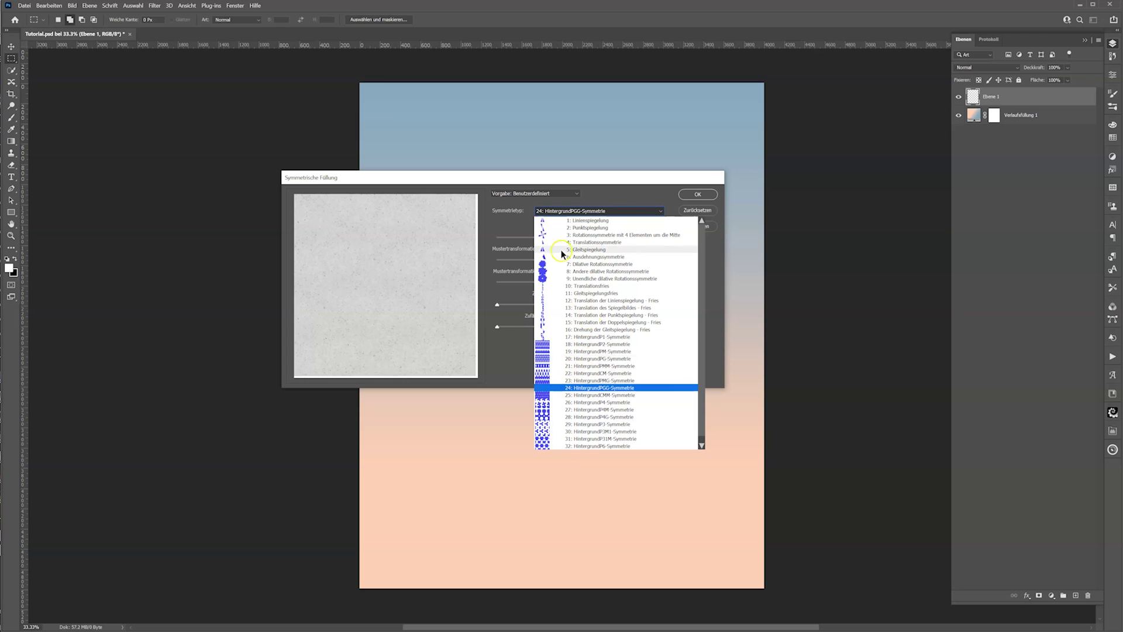
left_click(574, 211)
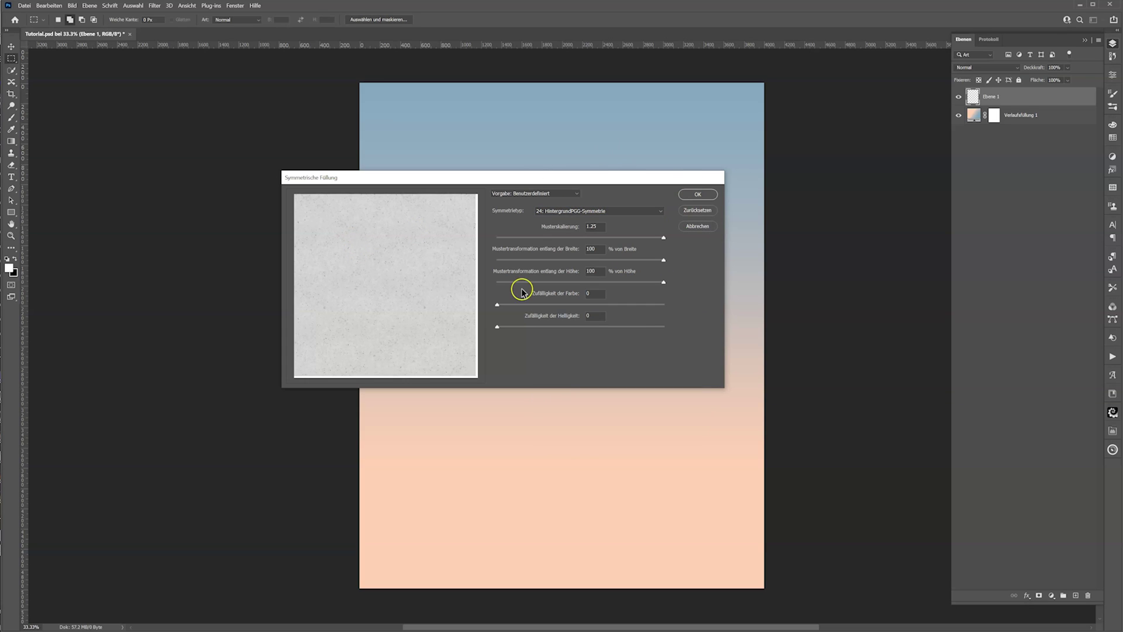
left_click_drag(539, 305, 497, 305)
left_click(496, 327)
left_click_drag(627, 262, 678, 263)
left_click(694, 195)
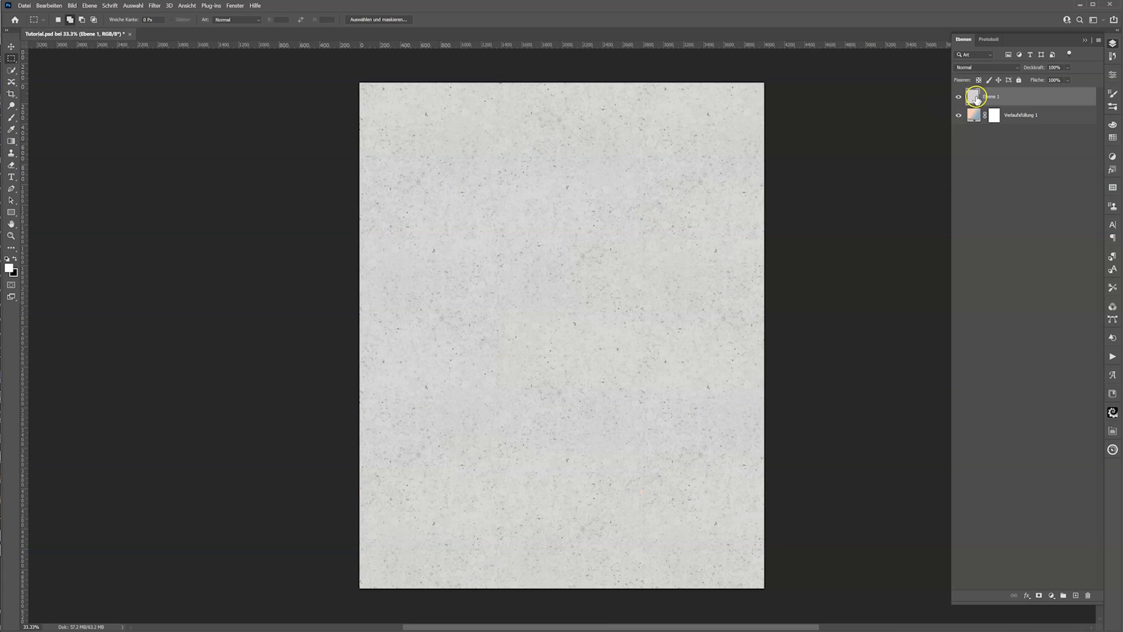
Replace the symmetrically filled layer with a pattern fill layer using the concrete pattern at an angle of about 87° and 100% scale.
left_click_drag(977, 99, 1088, 595)
left_click(1051, 595)
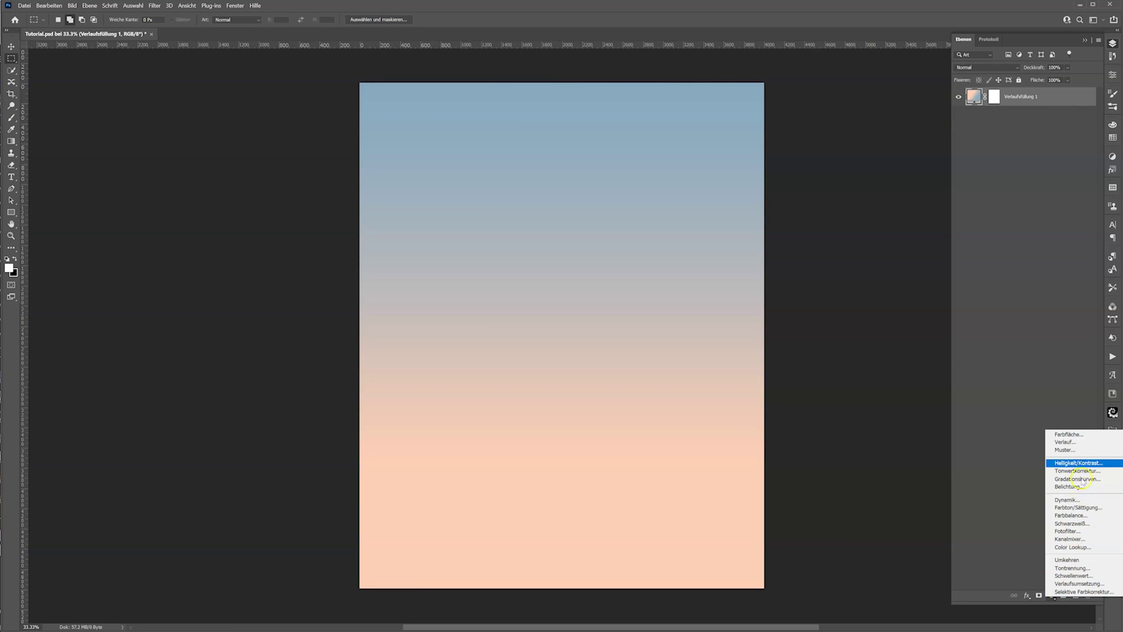
left_click(1074, 451)
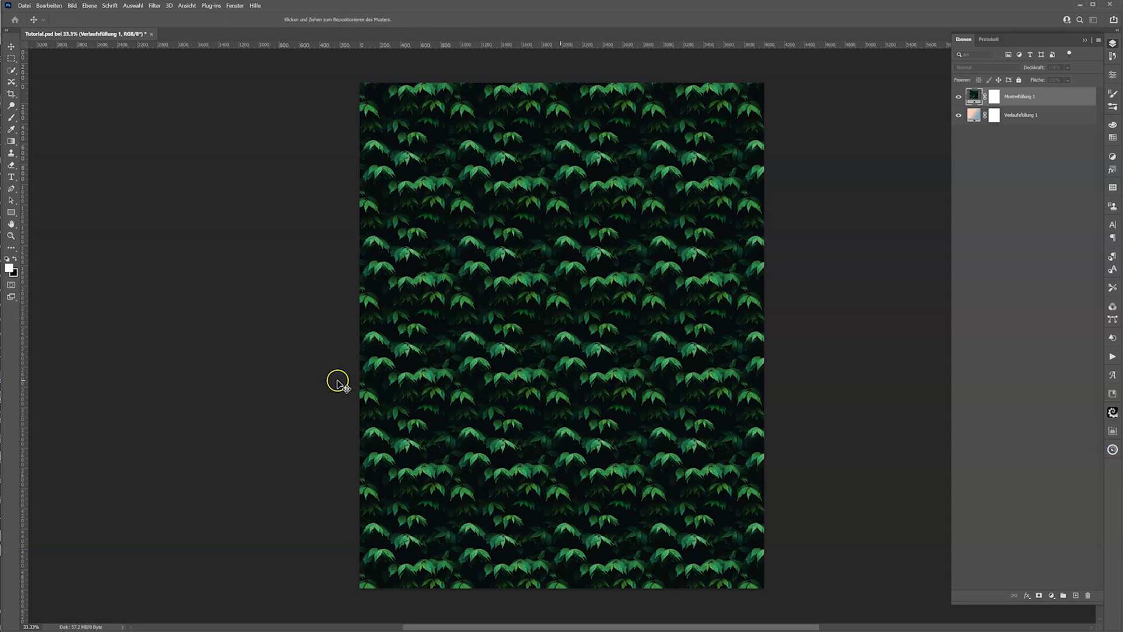
left_click_drag(310, 188, 615, 205)
left_click(518, 230)
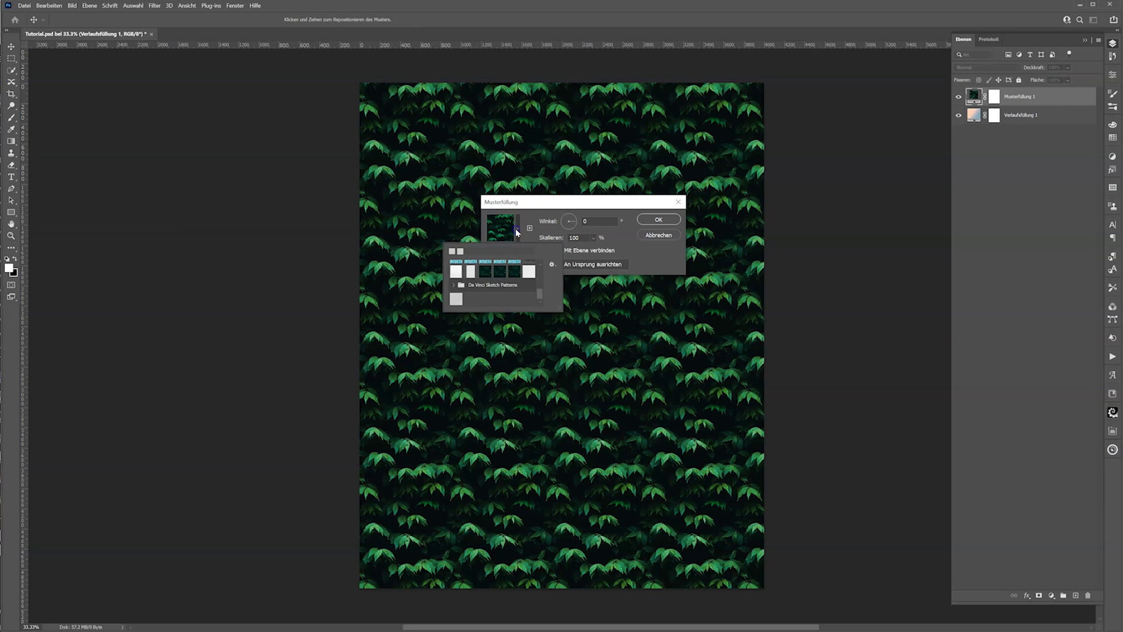
left_click(458, 300)
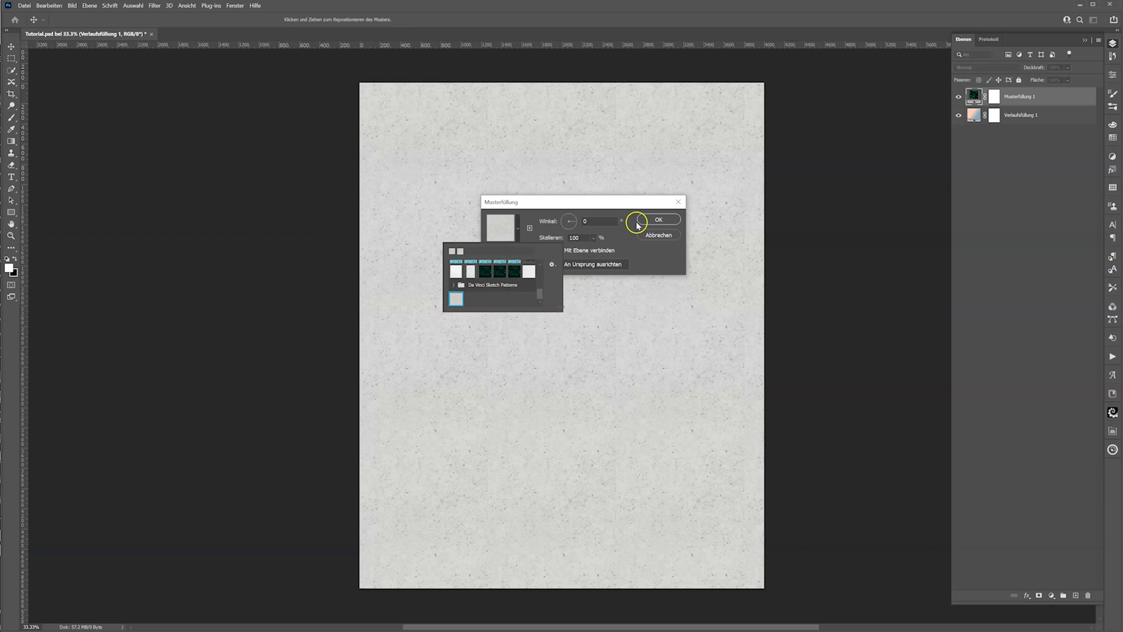
left_click(574, 224)
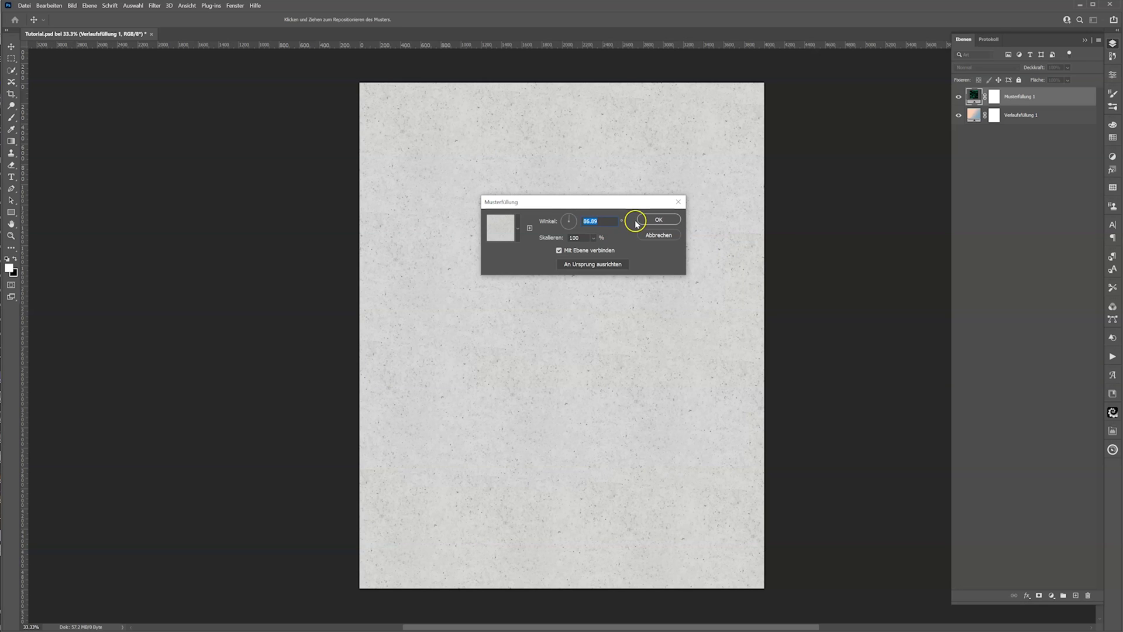
left_click(658, 220)
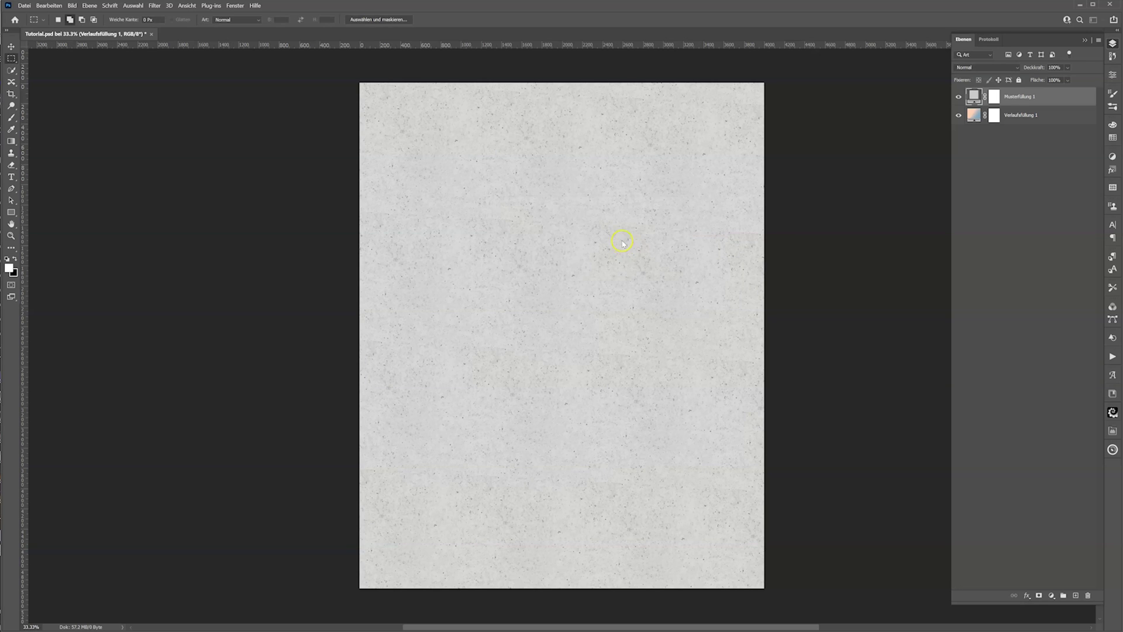
Delete the pattern fill's layer mask and rasterize the layer.
left_click_drag(994, 97, 1091, 593)
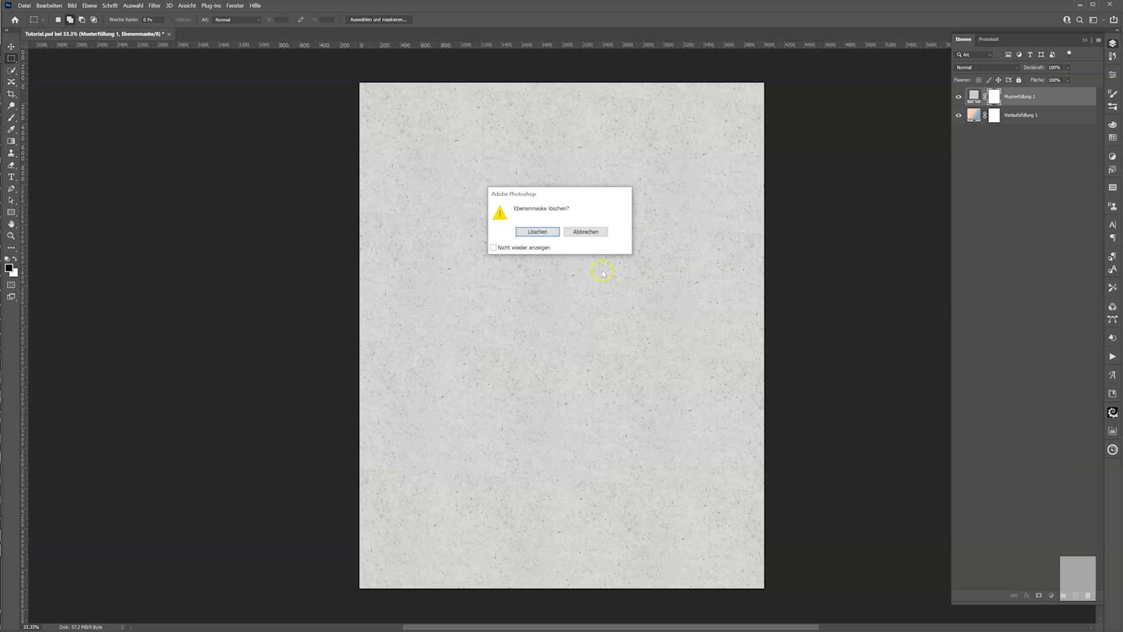
left_click(537, 232)
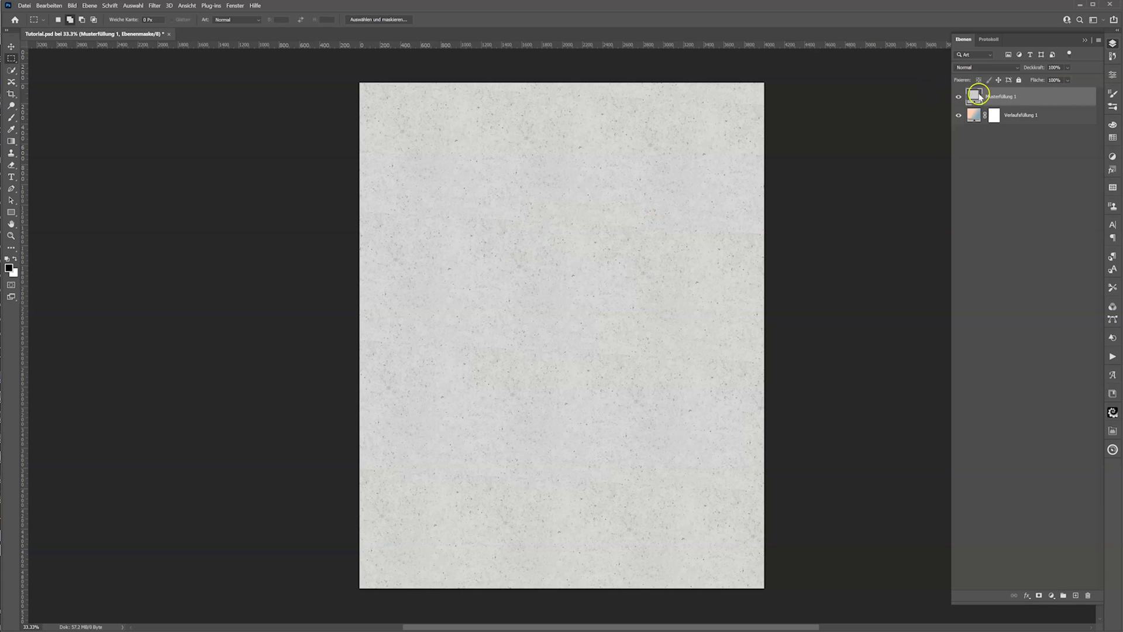
left_click(974, 99)
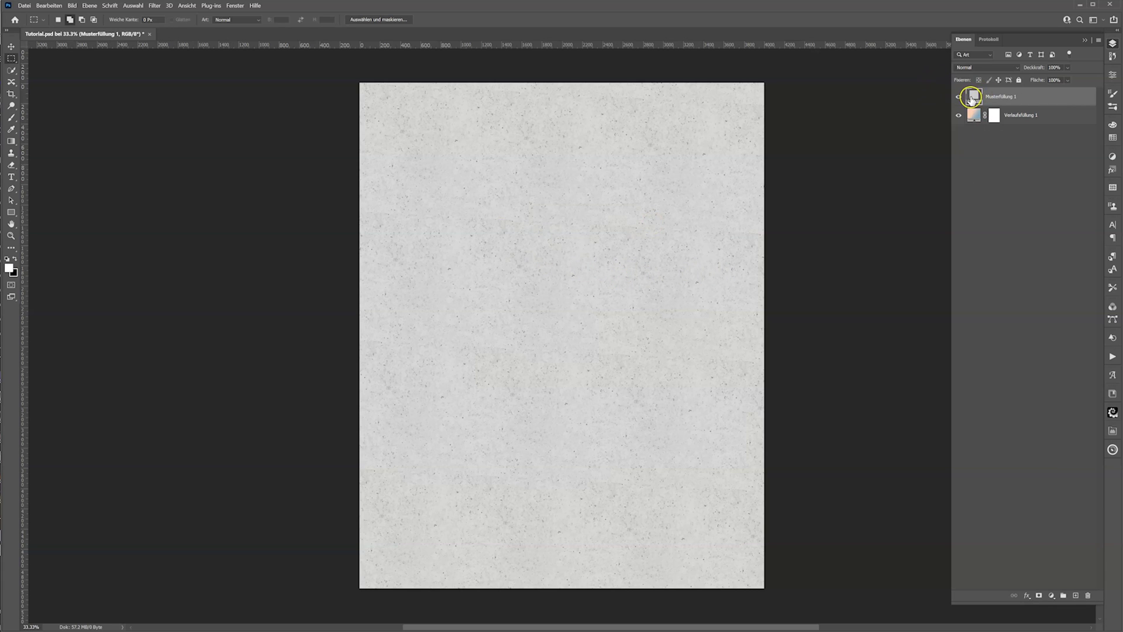
right_click(1015, 97)
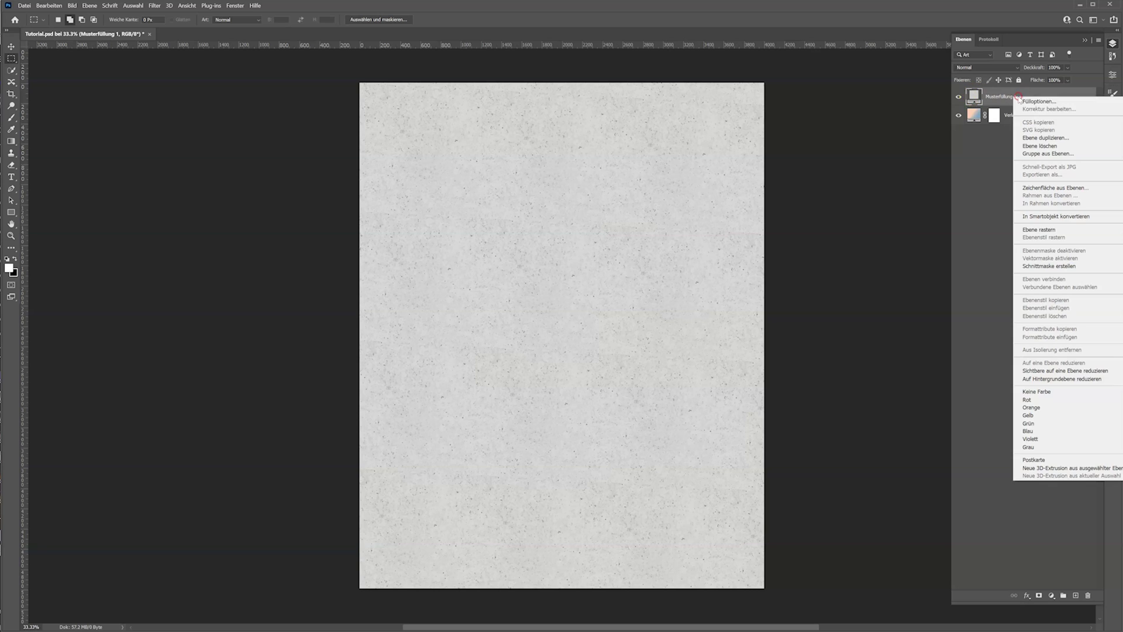
left_click(1065, 231)
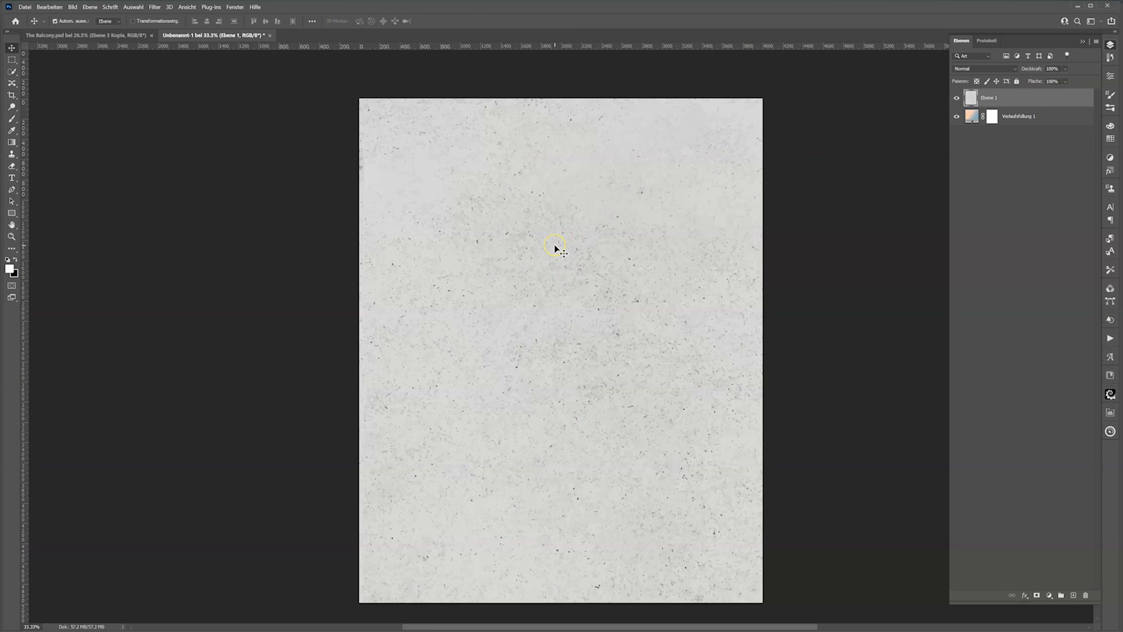
Shift the concrete layer left until only a strip about 1000 px wide covers the canvas, and convert it to a smart object.
key("ctrl+t")
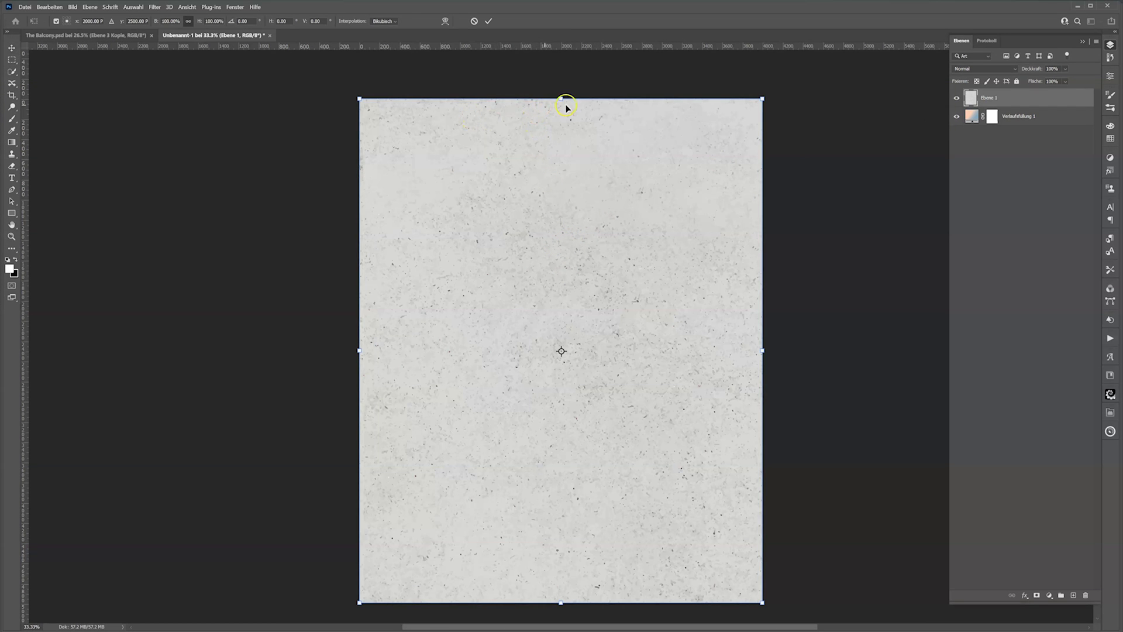
left_click_drag(747, 352, 405, 348)
left_click(489, 21)
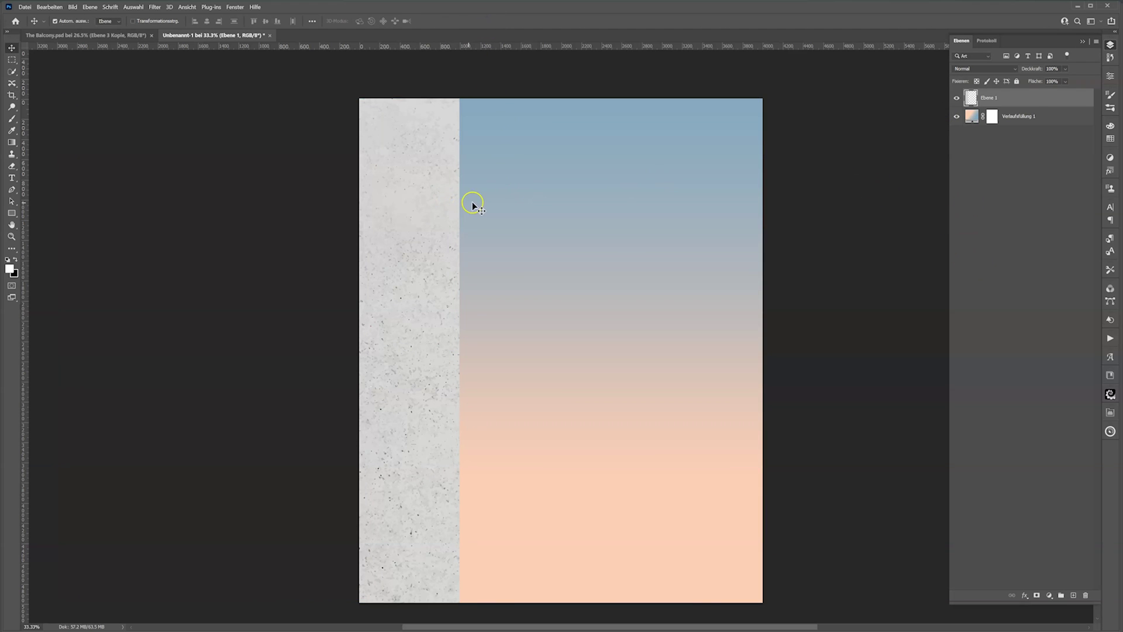
right_click(1022, 100)
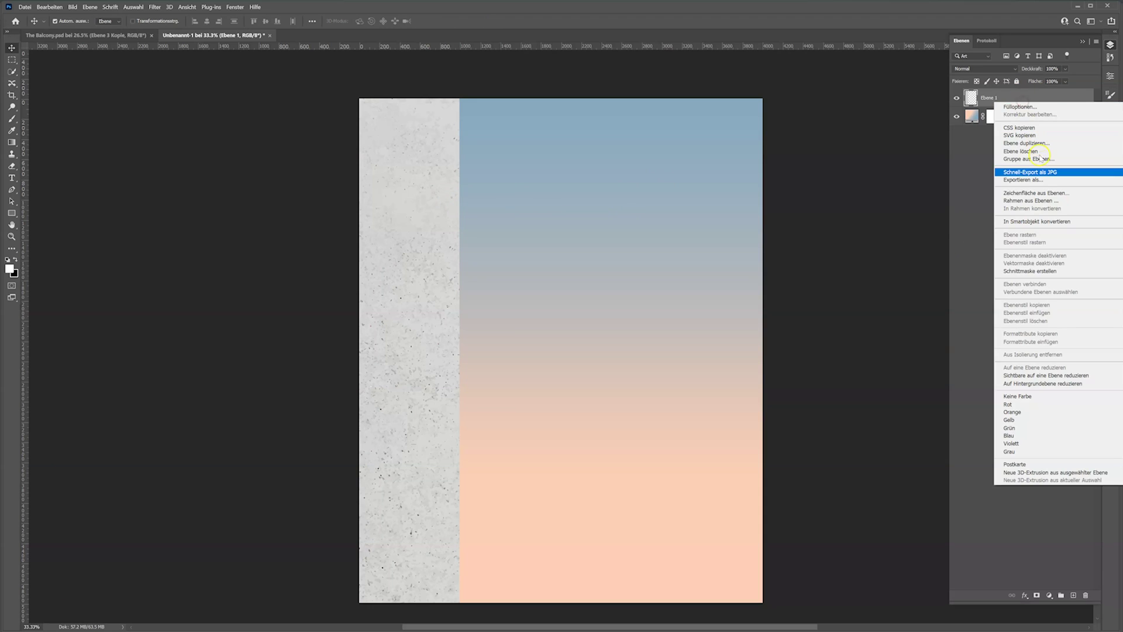
left_click(1057, 222)
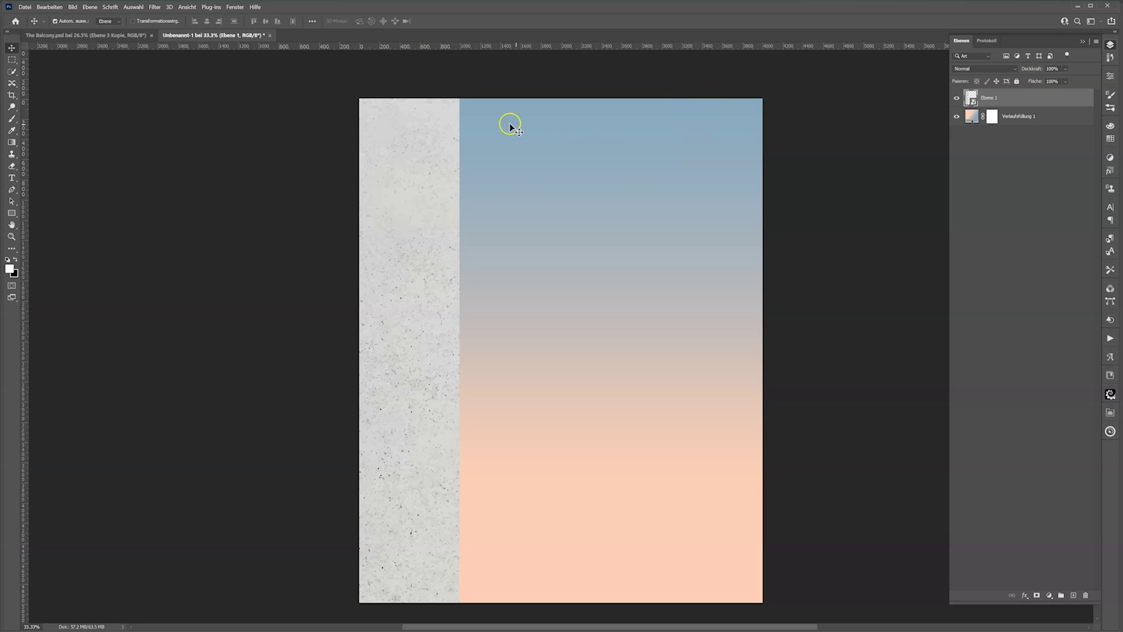
Add an inner bevel and emboss effect to the concrete wall, lit from the upper right at an altitude of 21°.
left_click(1025, 595)
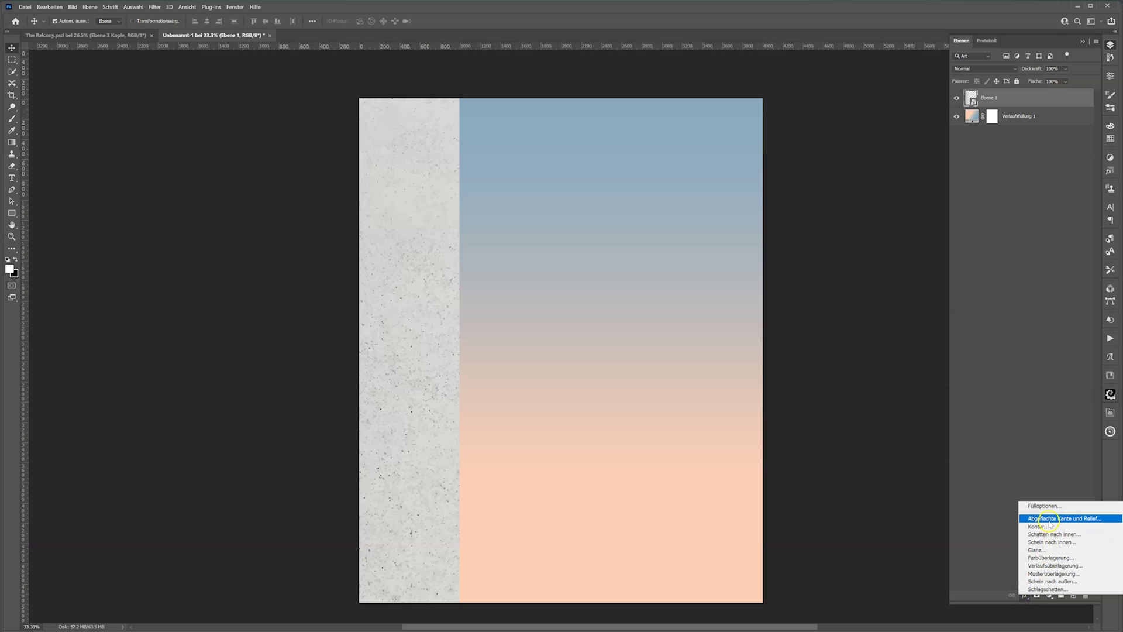
left_click(1049, 520)
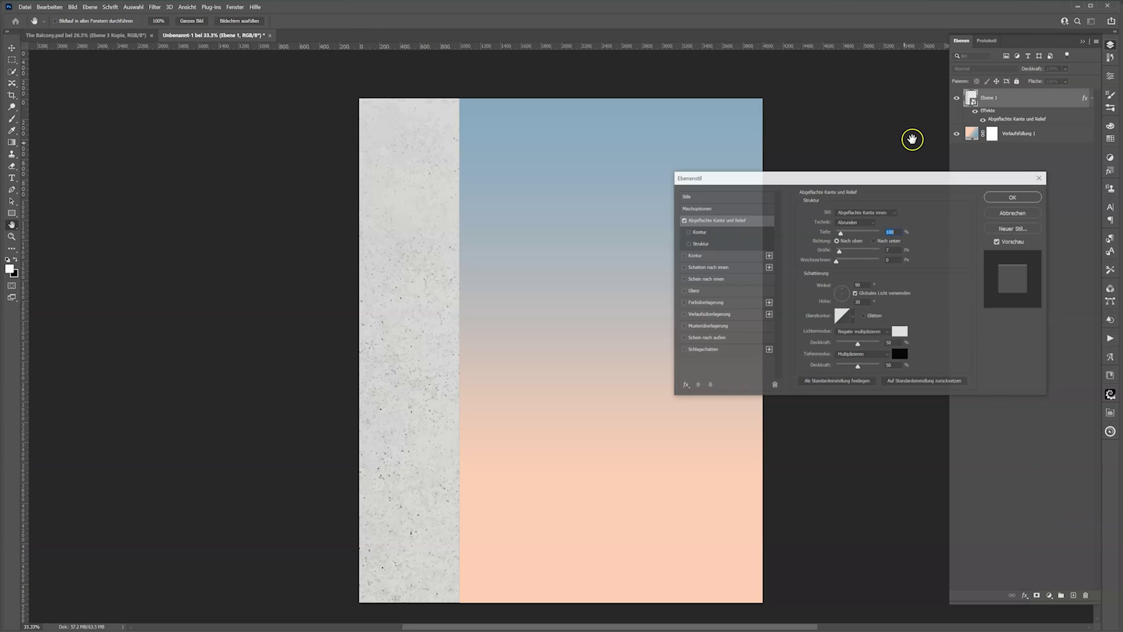
left_click(846, 291)
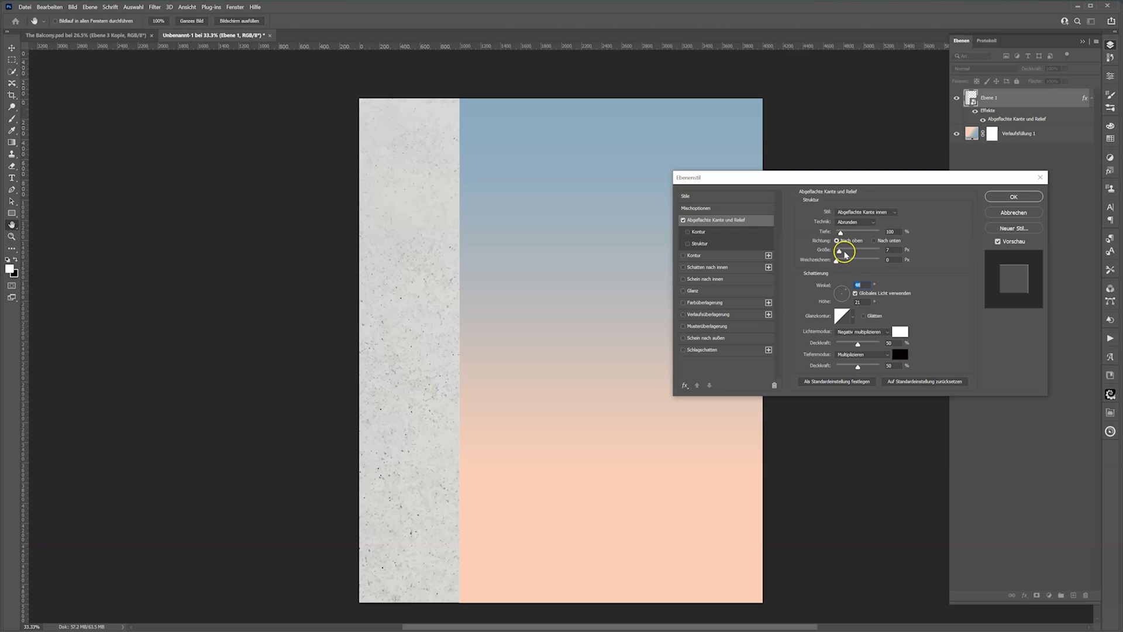
left_click(1014, 197)
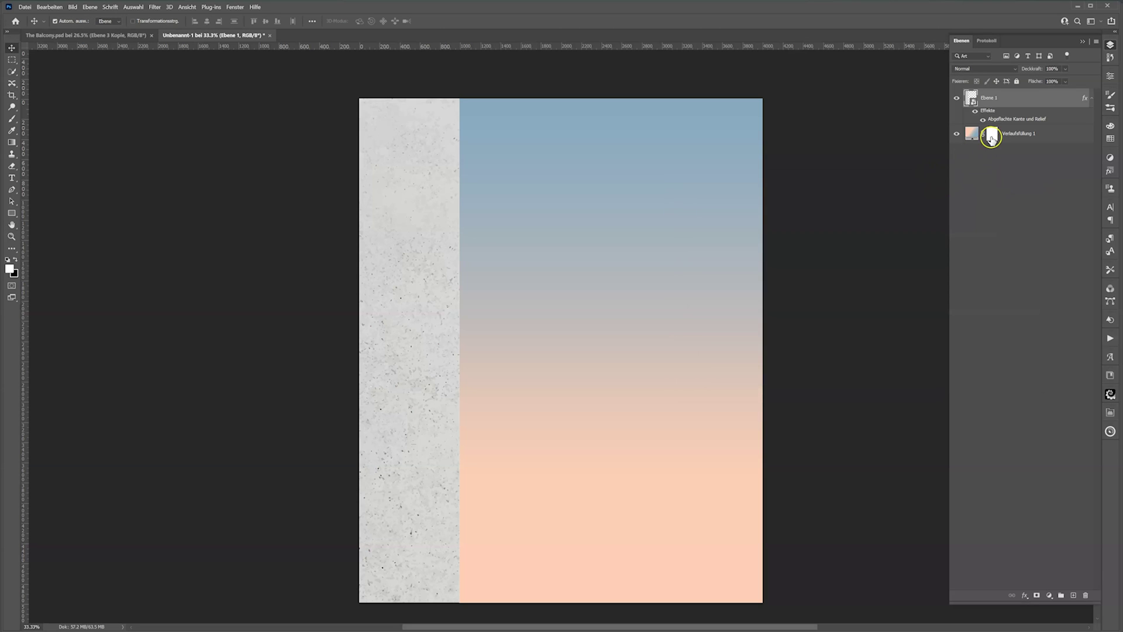
Darken the concrete wall with the Camera Raw filter: exposure -2.75, highlights -41 and dehaze +30.
left_click(154, 7)
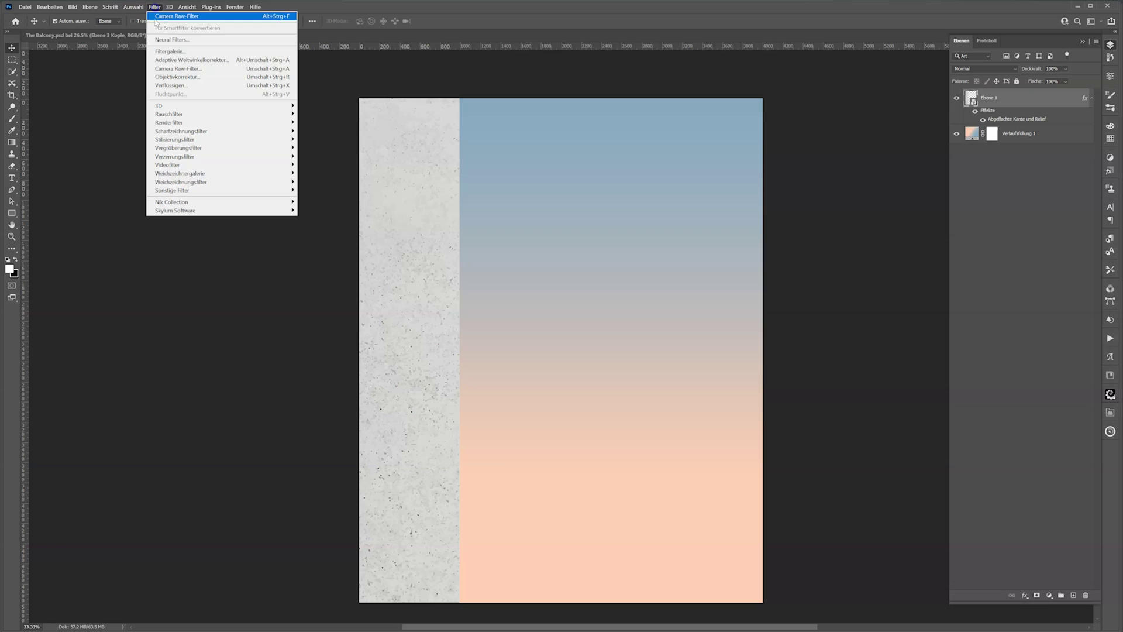
left_click(167, 71)
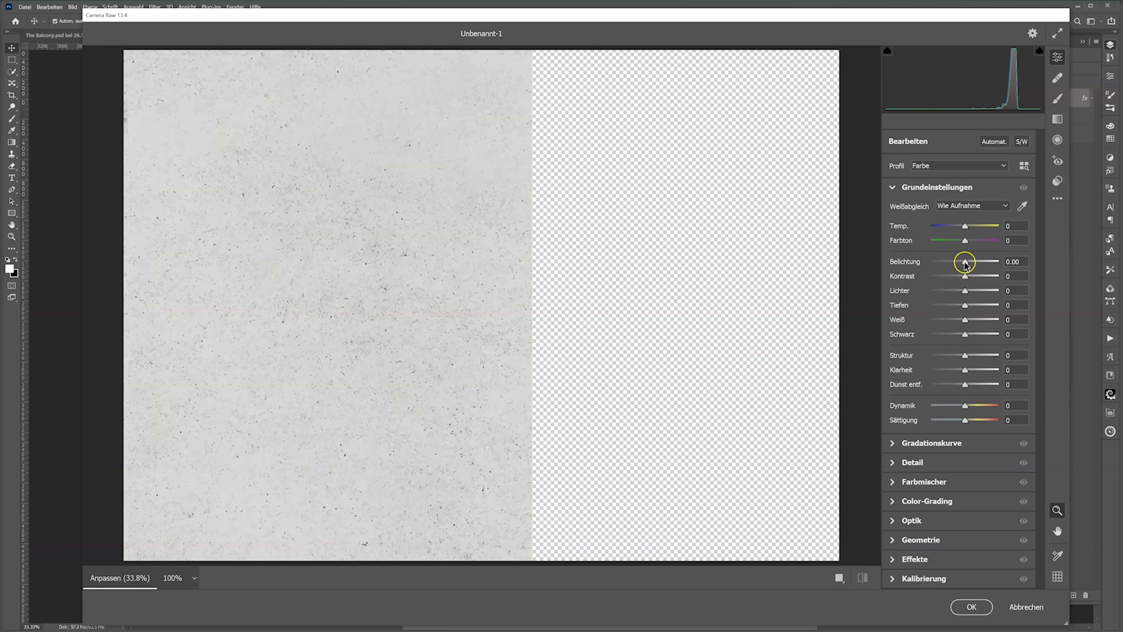
left_click_drag(966, 265, 948, 268)
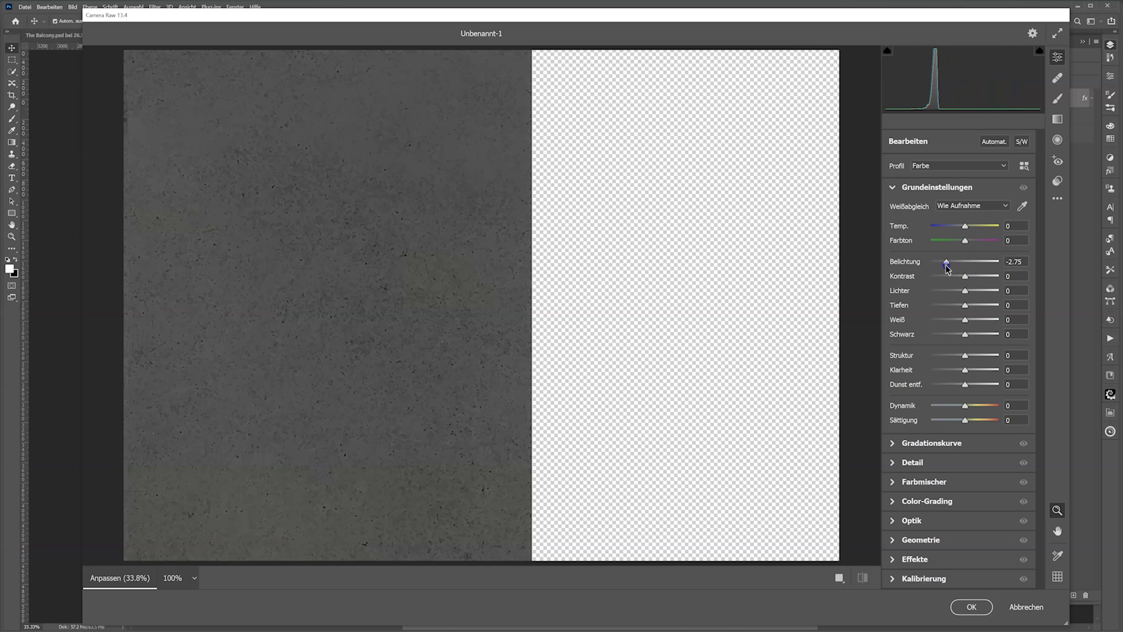
left_click(963, 292)
left_click_drag(966, 384, 975, 386)
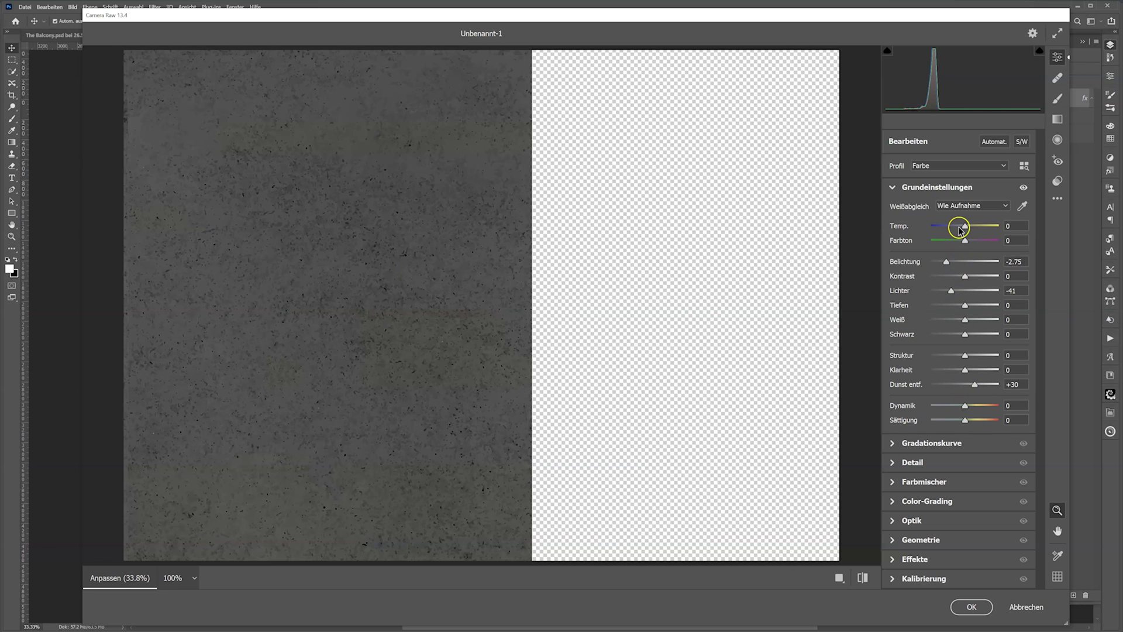
Set temperature to -1, contrast to +15 and clarity to +12, and apply the Camera Raw filter to the wall.
left_click_drag(965, 228, 965, 229)
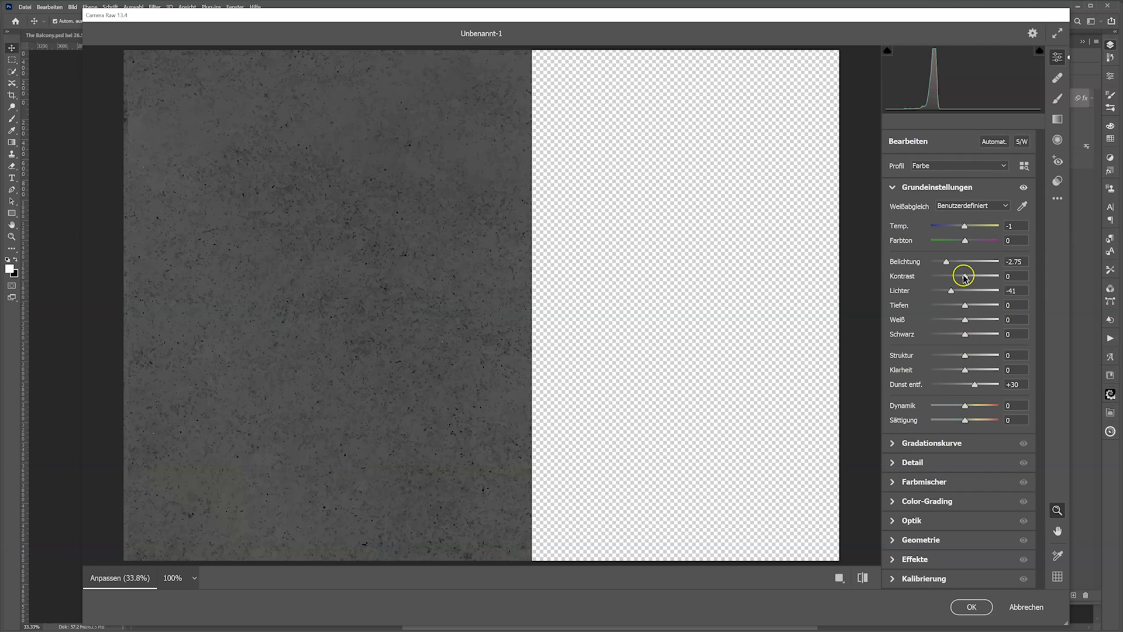
left_click_drag(965, 278, 970, 280)
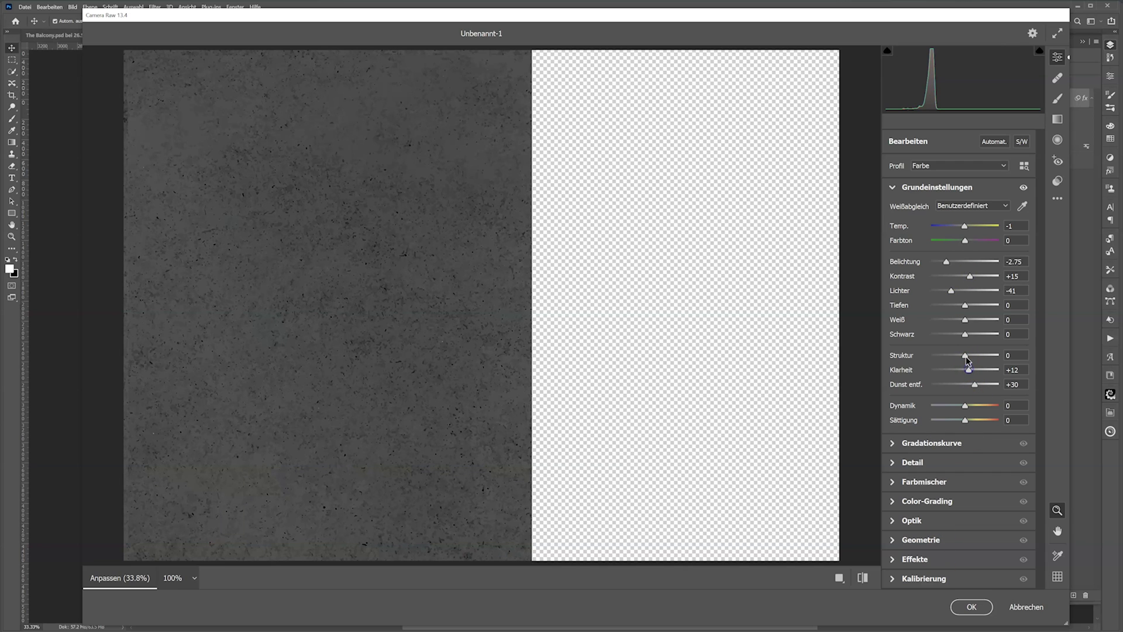
left_click(971, 606)
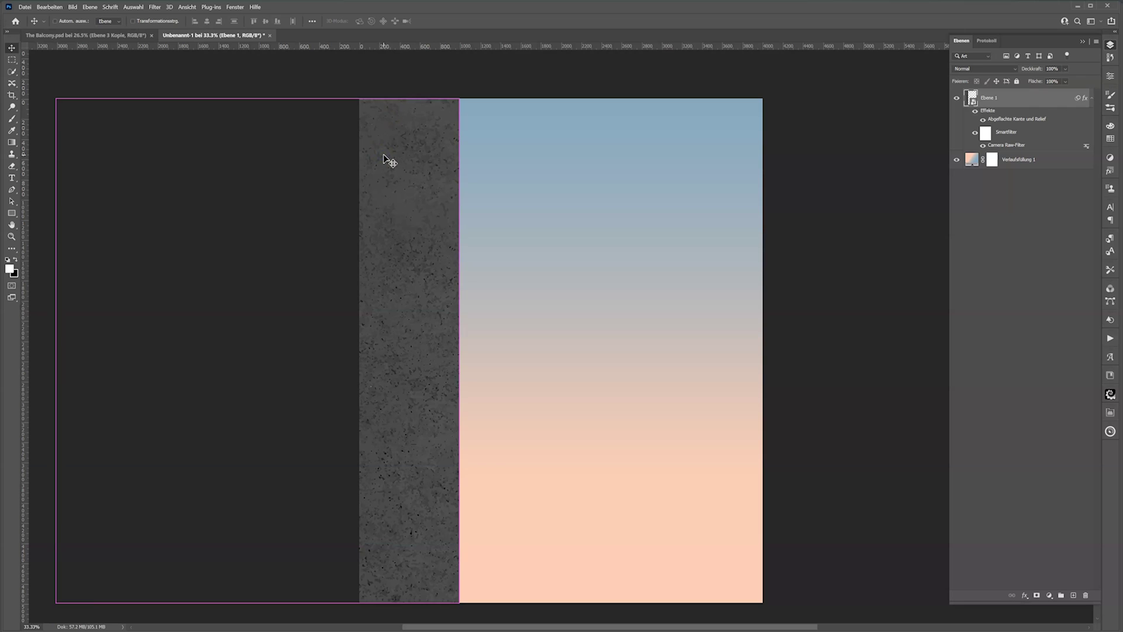
Scale the concrete wall to about 103% beyond the canvas edges and move it left, leaving a strip about 800 px wide.
key("ctrl+t")
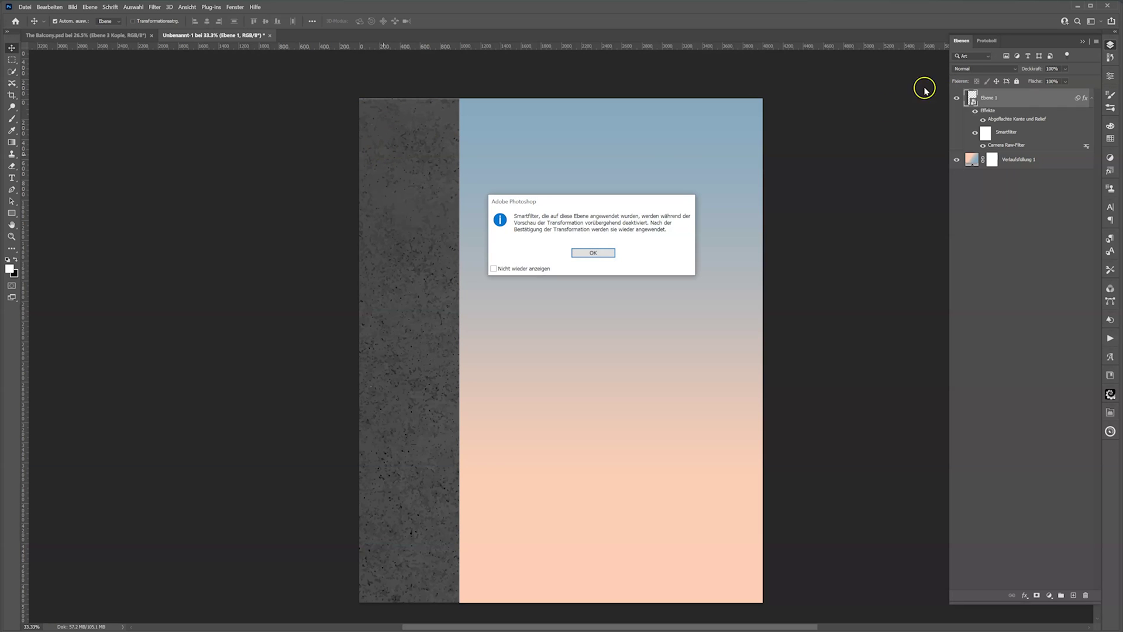
left_click(588, 252)
left_click_drag(261, 99, 261, 90)
left_click_drag(258, 601, 259, 609)
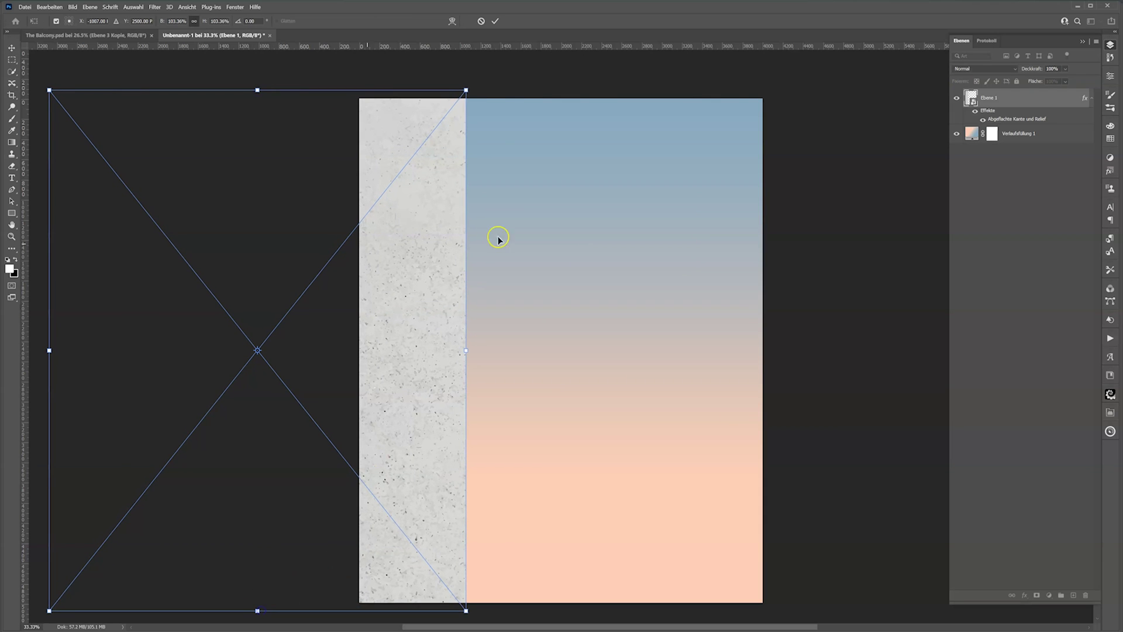
left_click(495, 21)
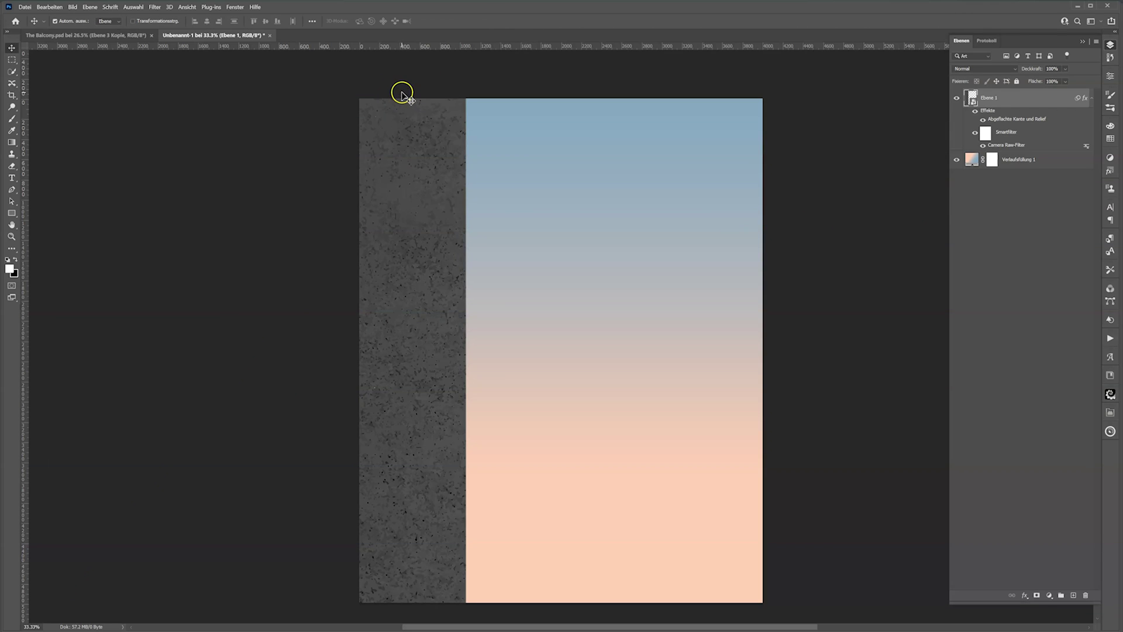
left_click_drag(434, 198, 405, 201)
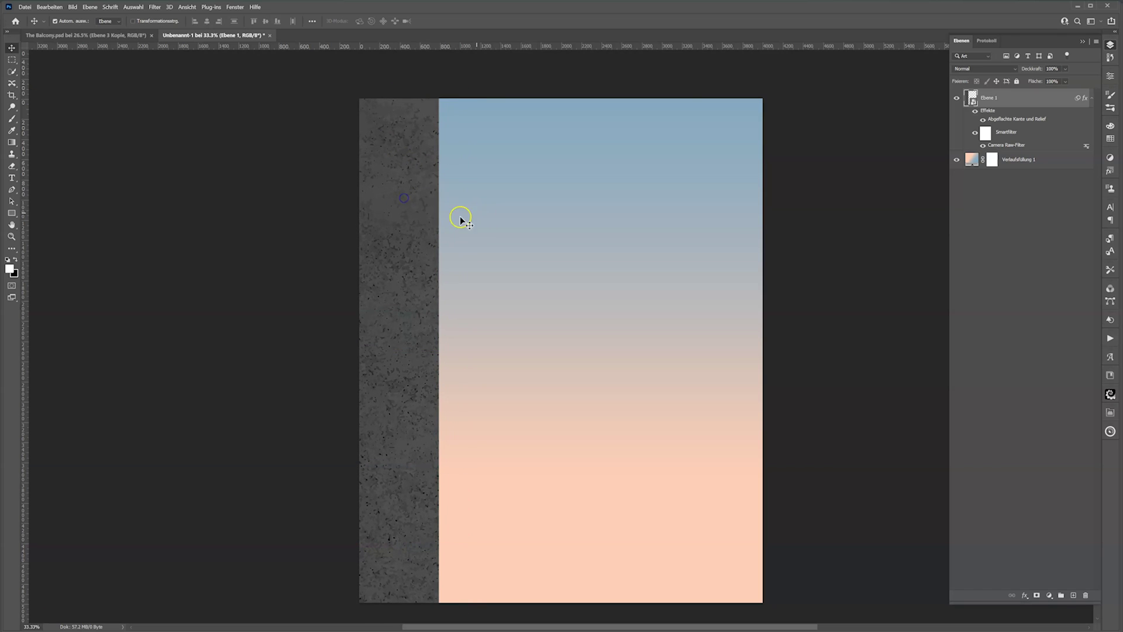
Add monochromatic noise with Gaussian distribution at about 4.4% to the concrete wall.
left_click(154, 7)
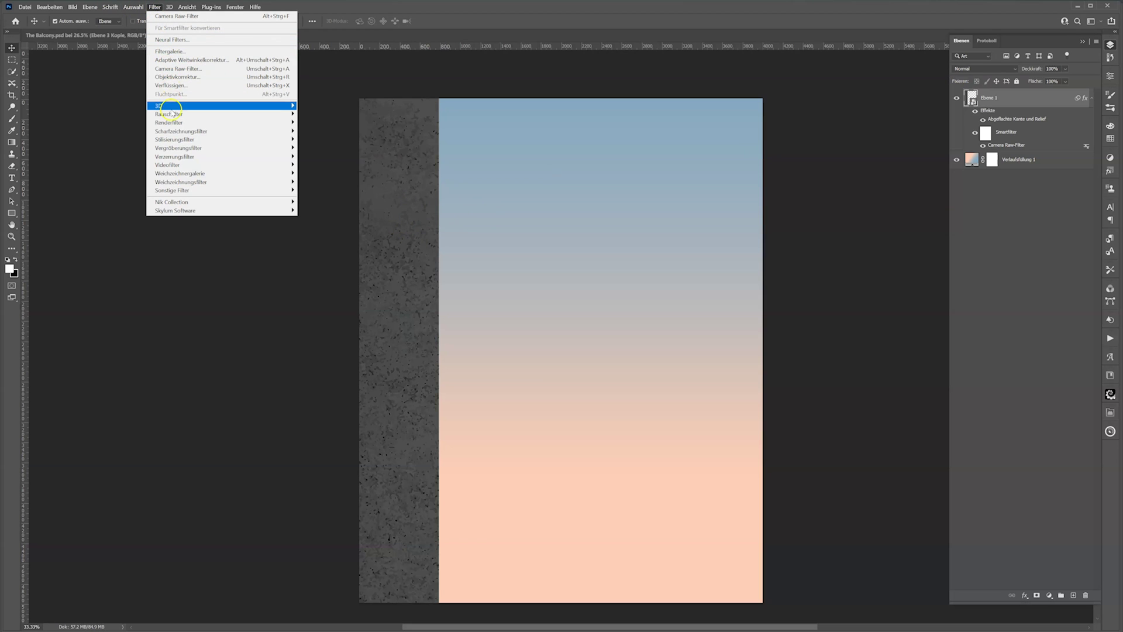
mouse_move(176, 114)
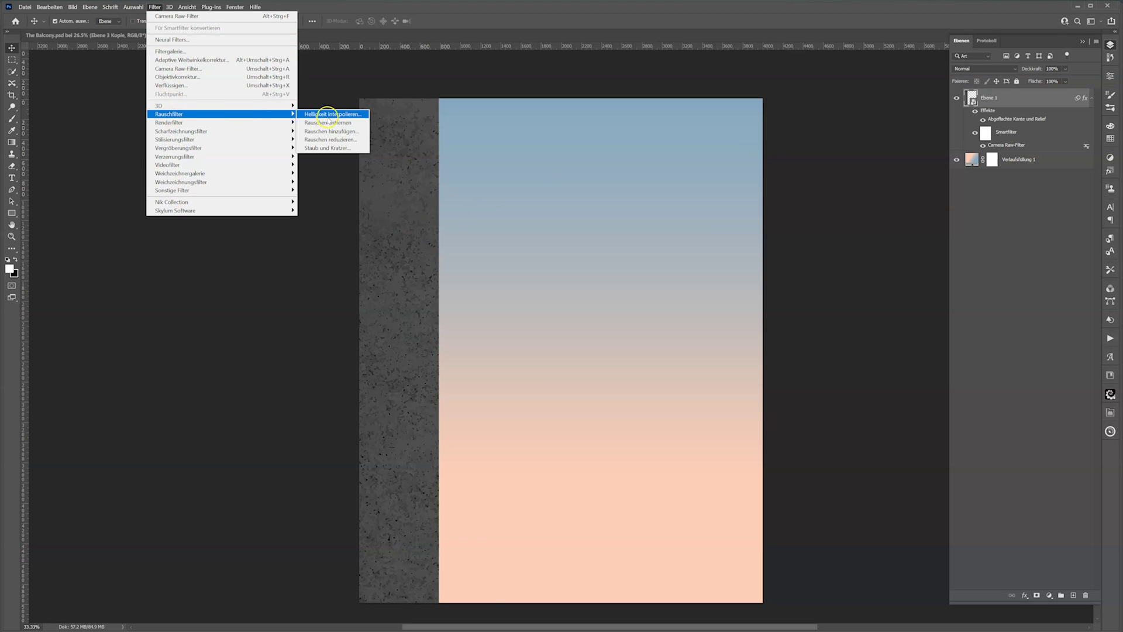
left_click(330, 131)
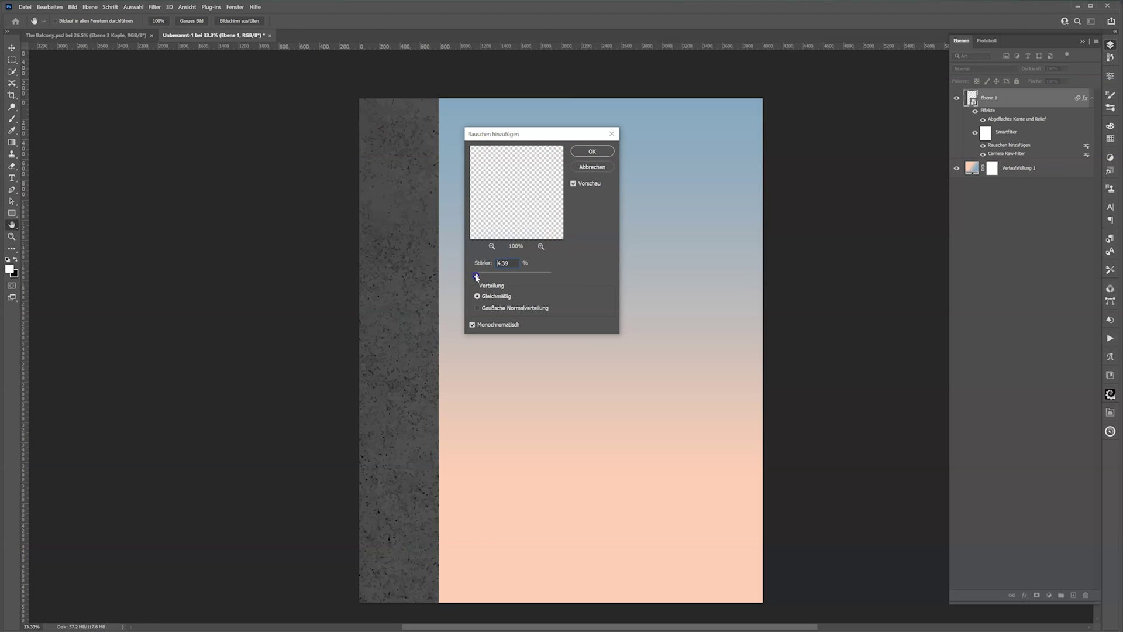
left_click(478, 309)
left_click(587, 154)
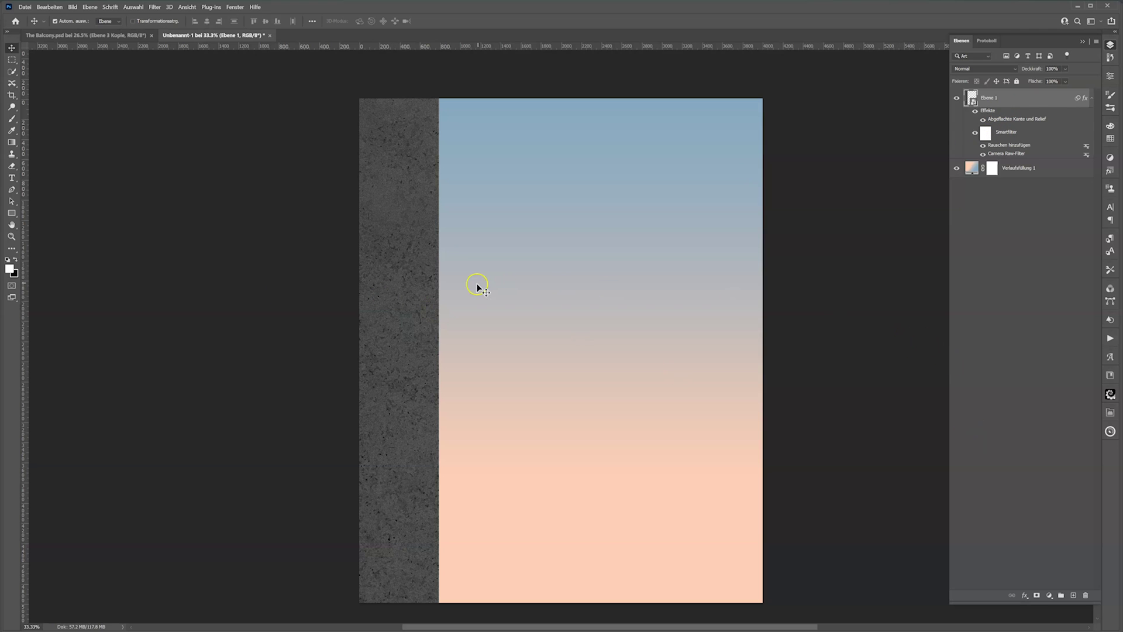
Open the balcony illustration from the people-doing-leisure-activities-balcony folder in Illustrator, using its embedded colour profile.
mouse_move(221, 630)
left_click(222, 609)
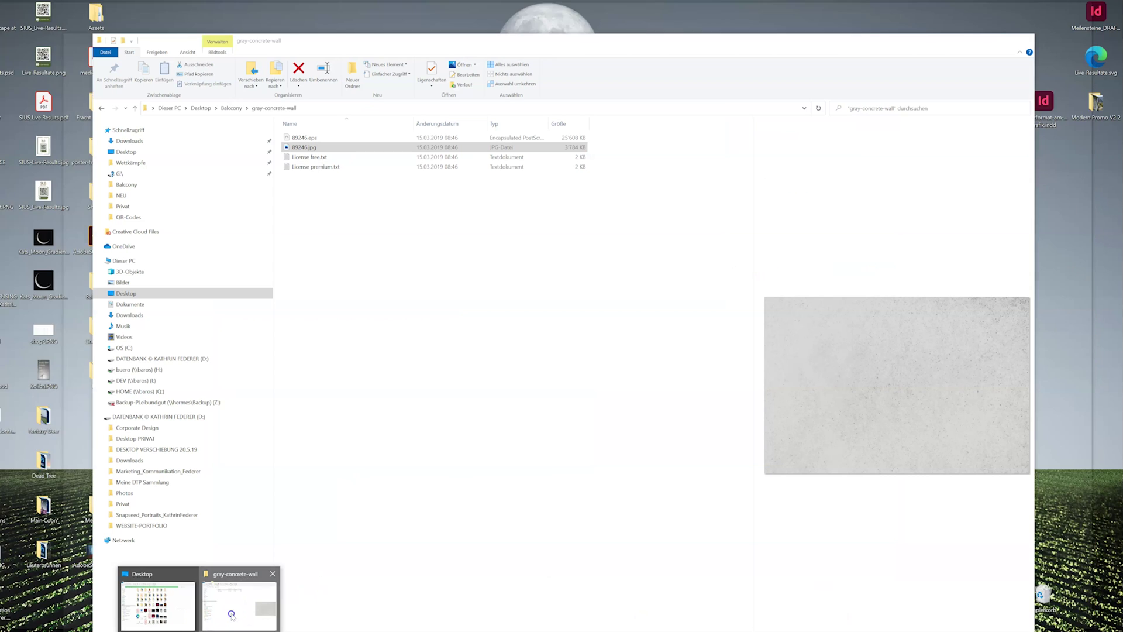
left_click(231, 616)
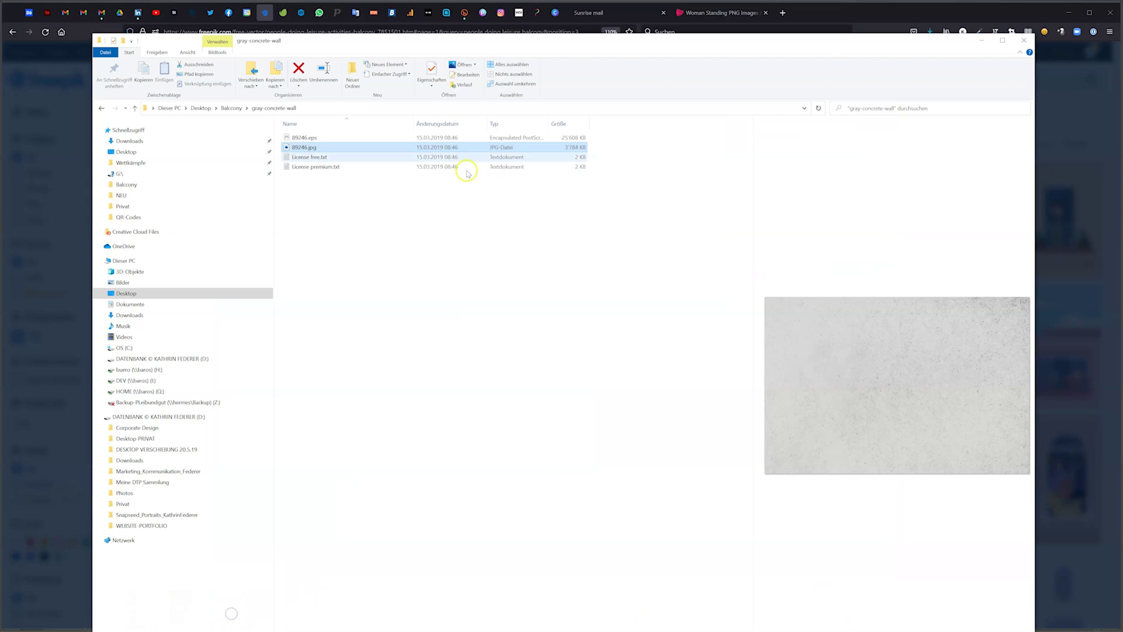
left_click(231, 108)
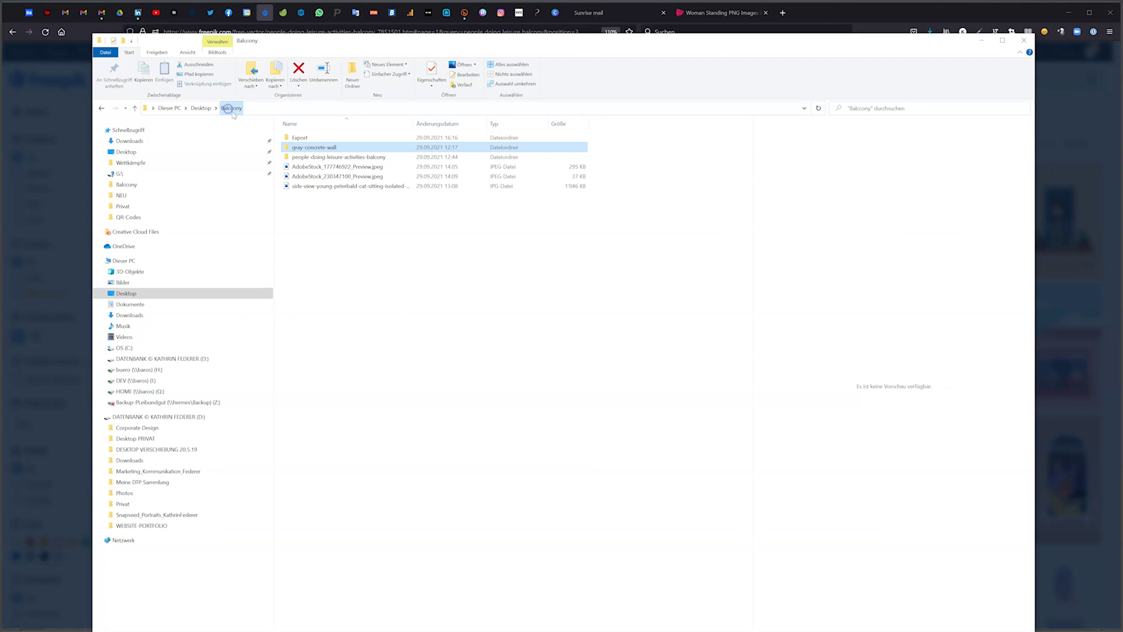
double_click(315, 157)
double_click(305, 158)
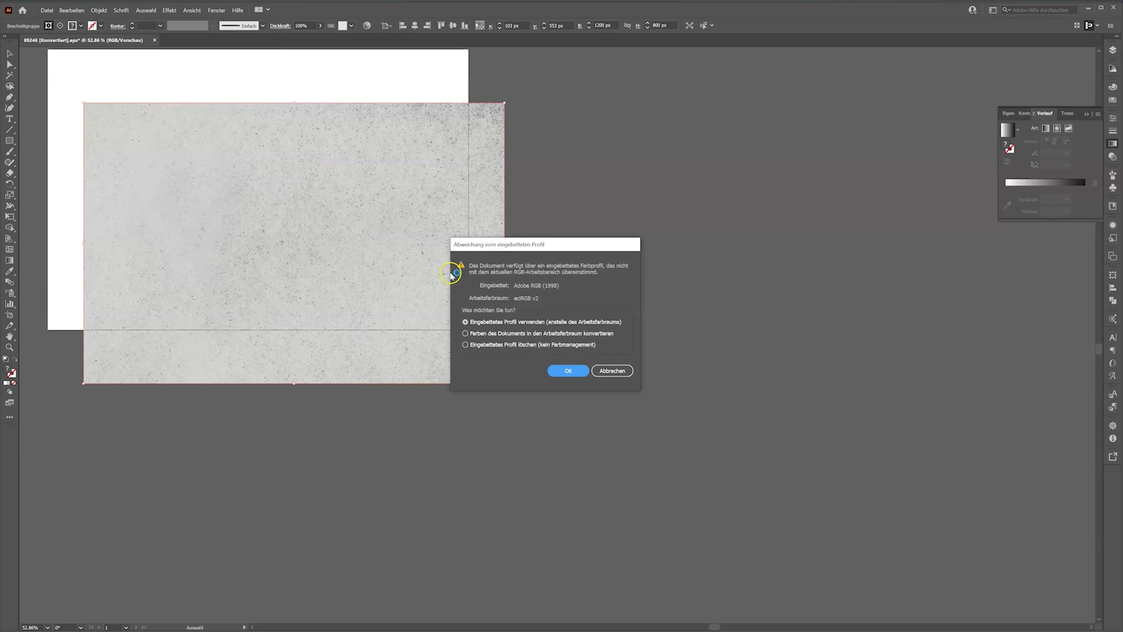
left_click(568, 370)
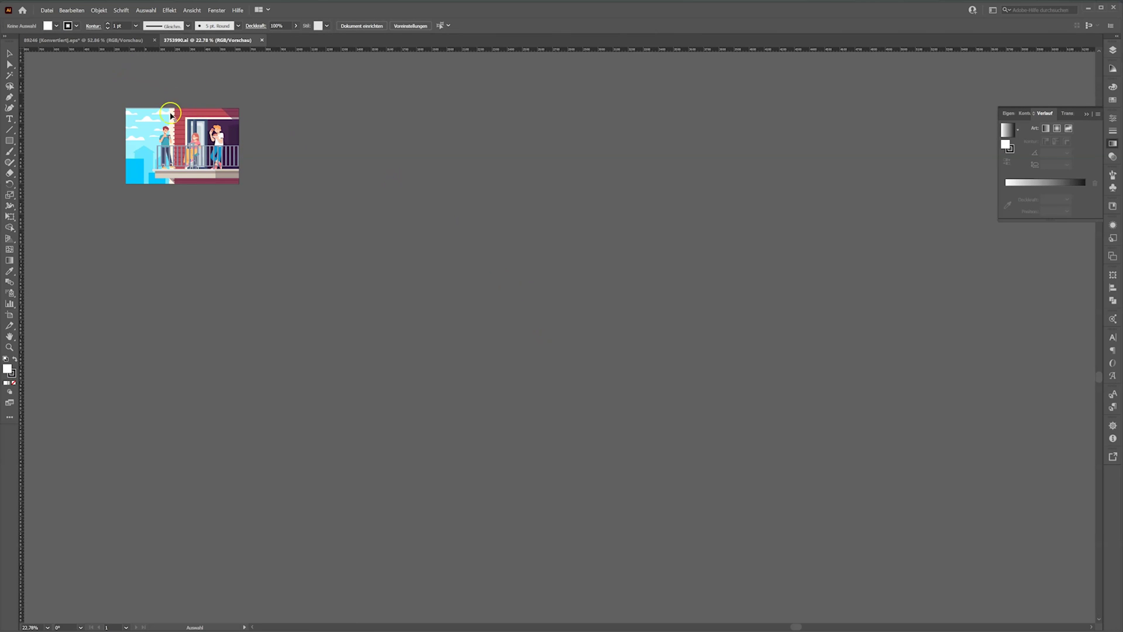
Ungroup the whole balcony illustration so the cloud and building group can be selected on its own.
left_click_drag(166, 129, 444, 217)
scroll(511, 308, "up", 6)
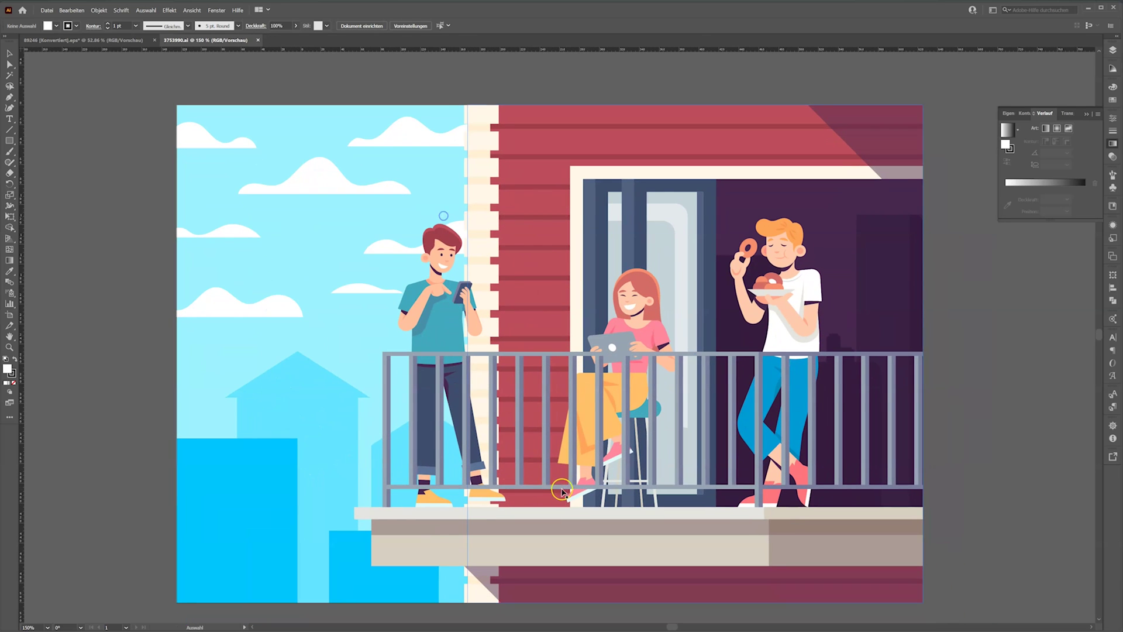
left_click(568, 516)
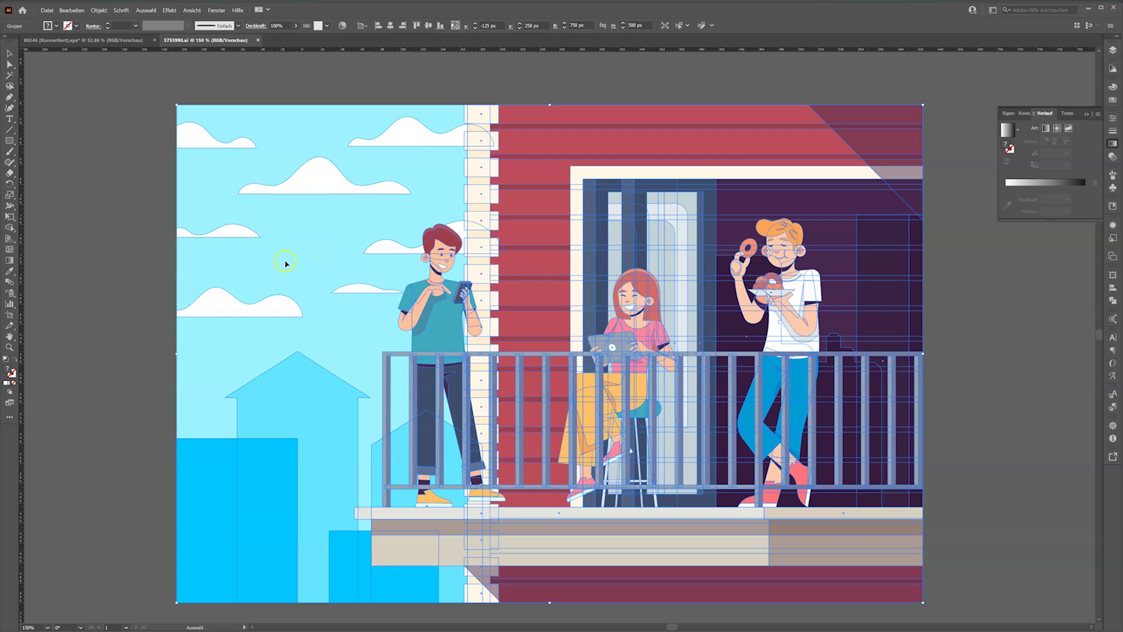
key("a")
key("v")
left_click(248, 209)
left_click(130, 213)
left_click(287, 171)
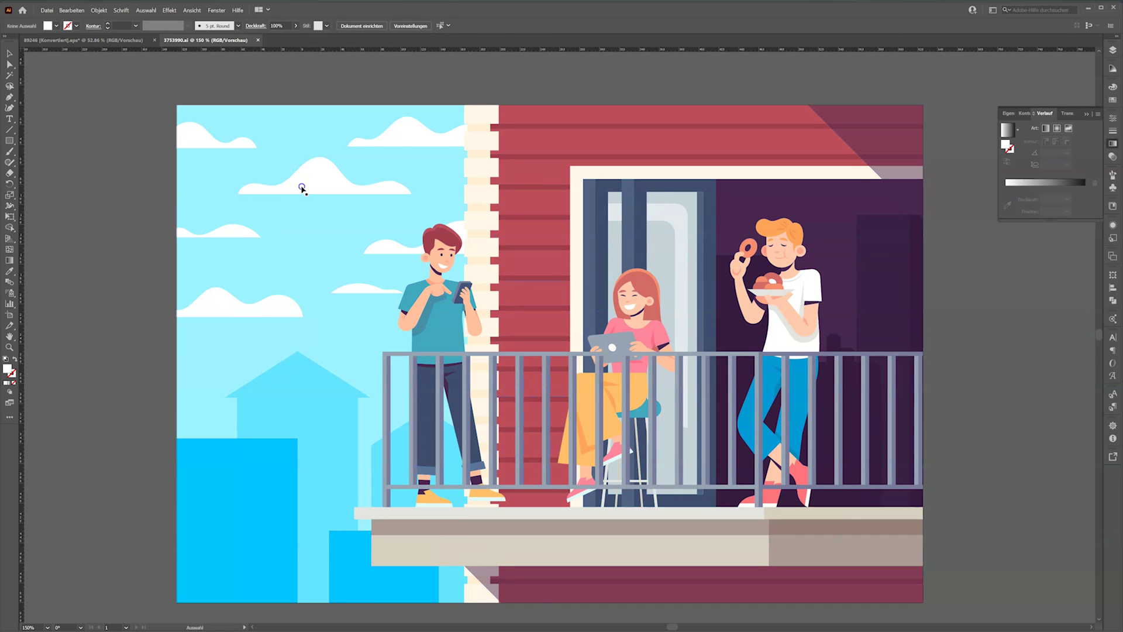
key("a")
key("ctrl+a")
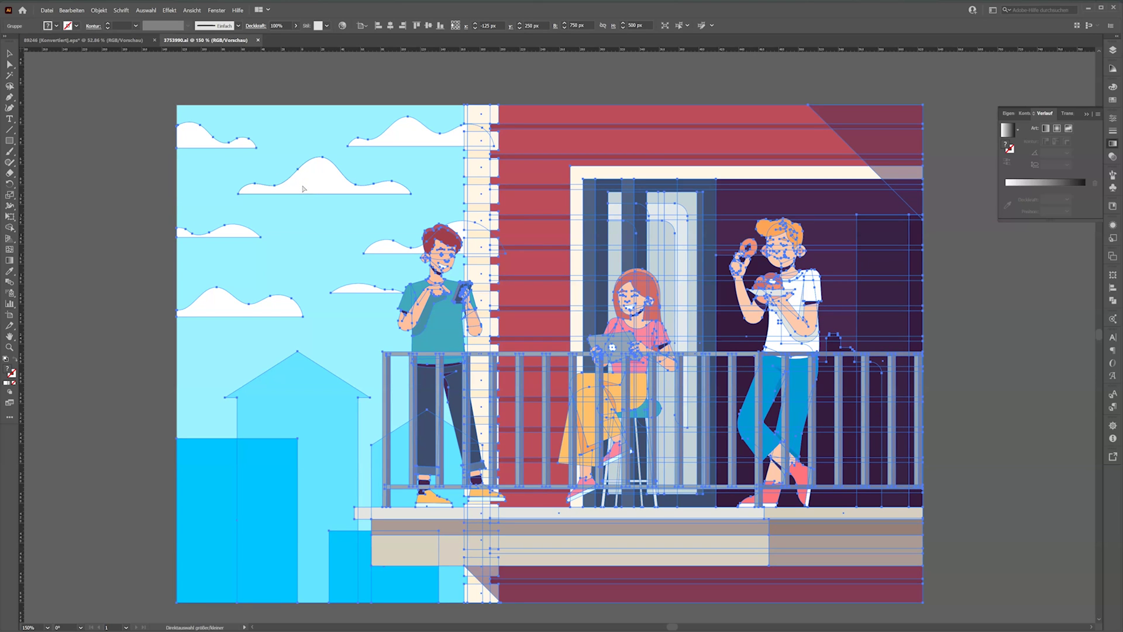
key("v")
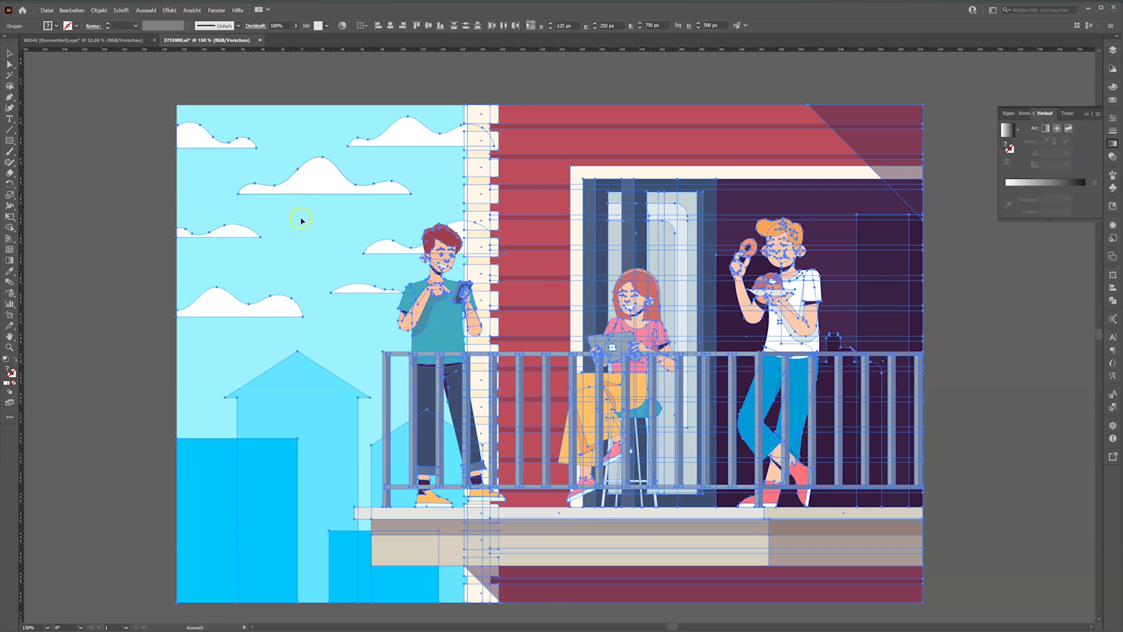
left_click(272, 286)
left_click(269, 304)
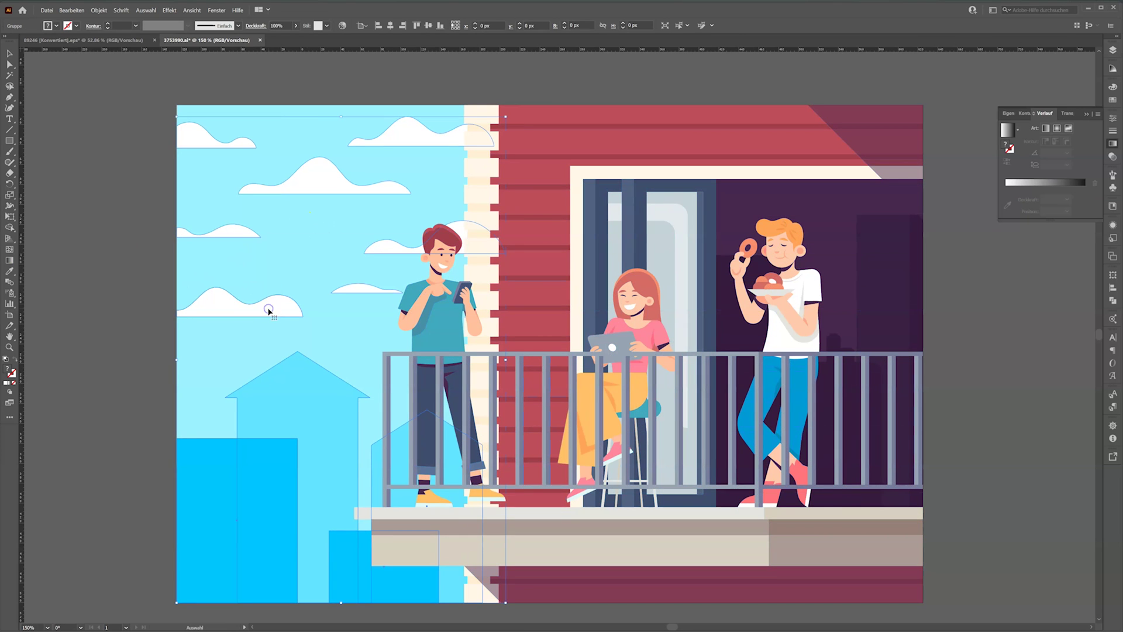
Ungroup the cloud and building artwork as well as the group with the house, people and balcony.
key("ctrl+shift+g")
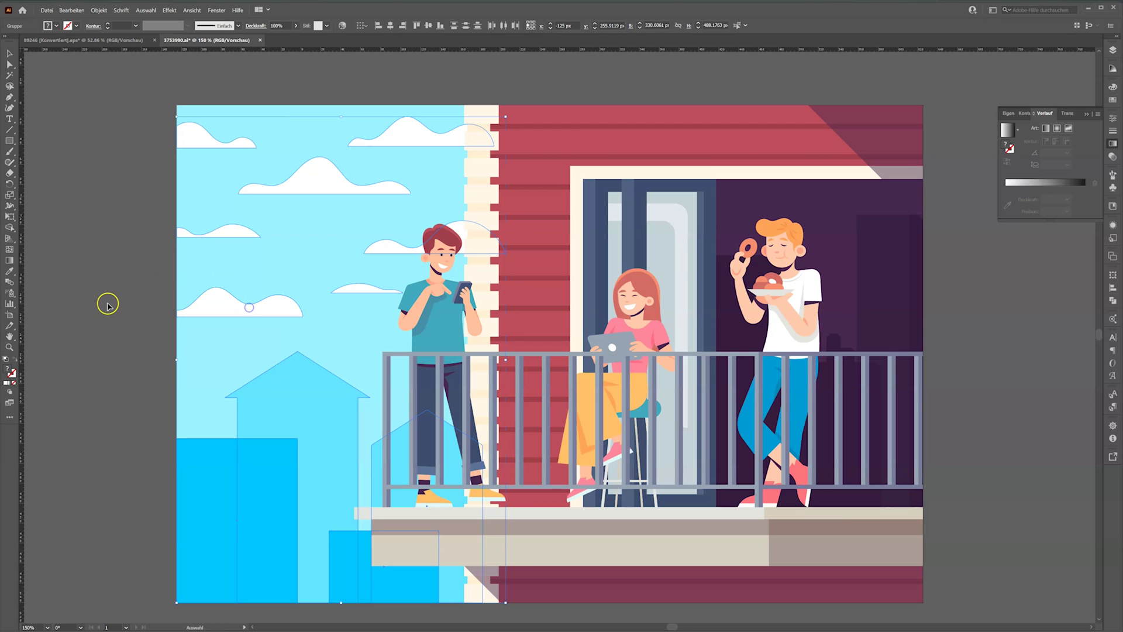
key("a")
key("v")
left_click(380, 247)
left_click(158, 125)
key("ctrl+a")
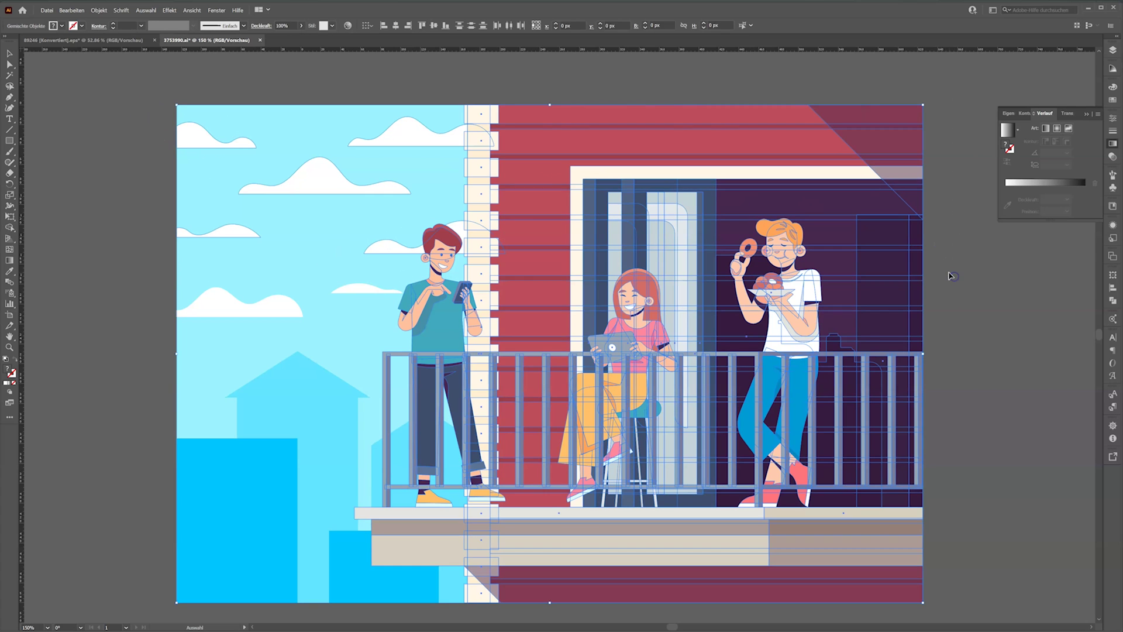
left_click_drag(381, 190, 385, 192)
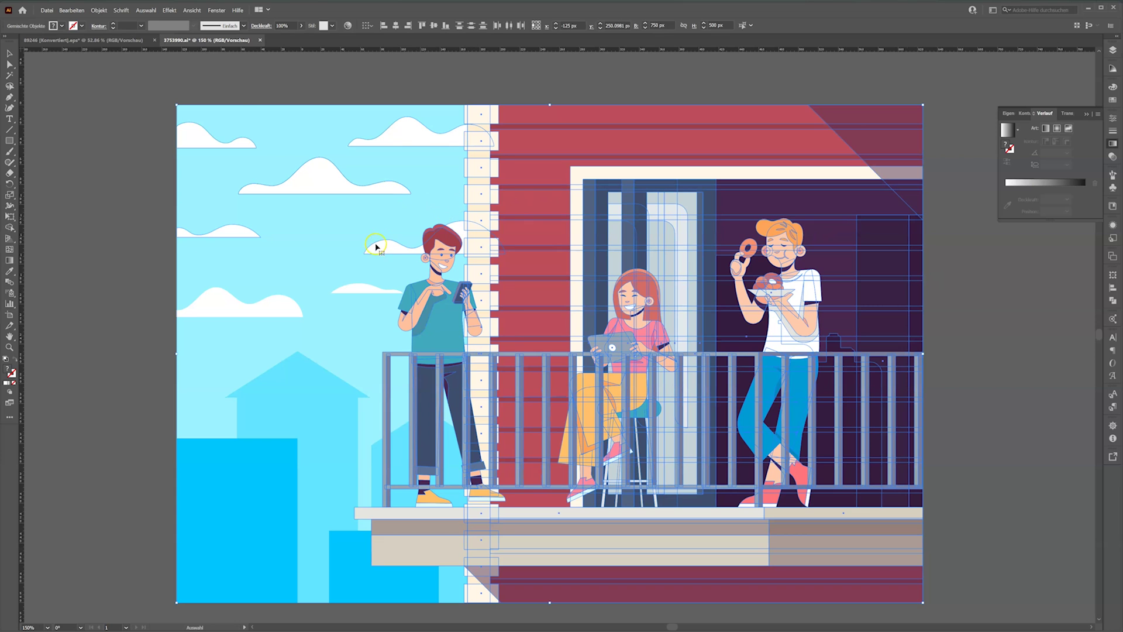
Try to delete the selected house, people, balcony and upper clouds together, undo the deletion and clear the selection.
key("Delete")
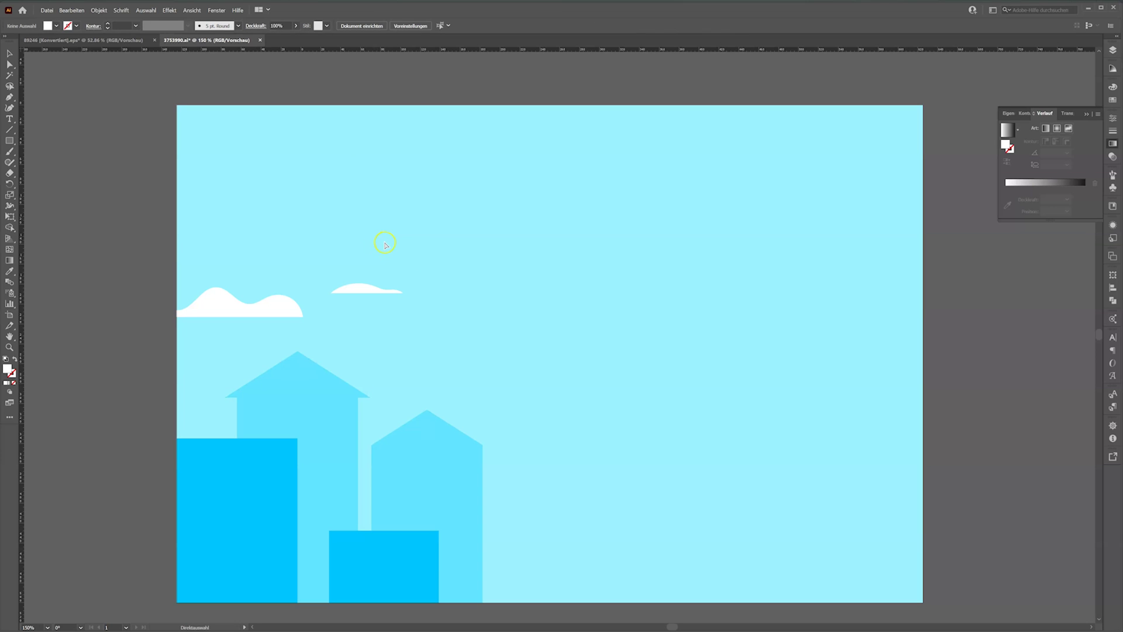
key("ctrl+z")
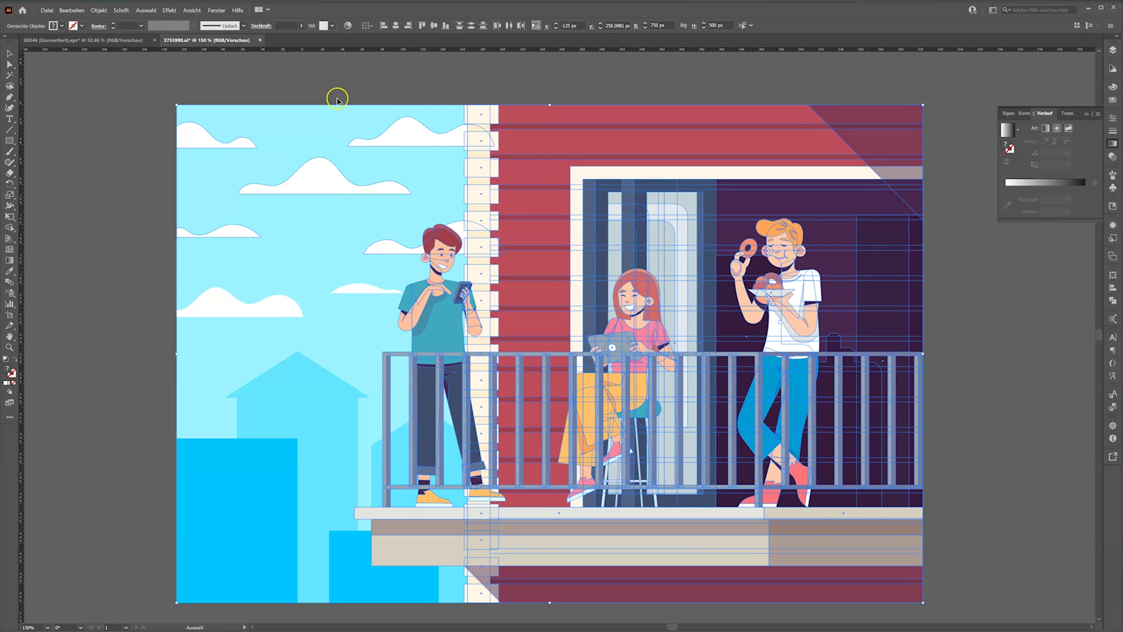
left_click(348, 77)
Delete the red house facade with its door and the three people standing and sitting on the balcony.
left_click(465, 221)
key("Delete")
left_click(447, 240)
key("Delete")
left_click(624, 296)
key("Delete")
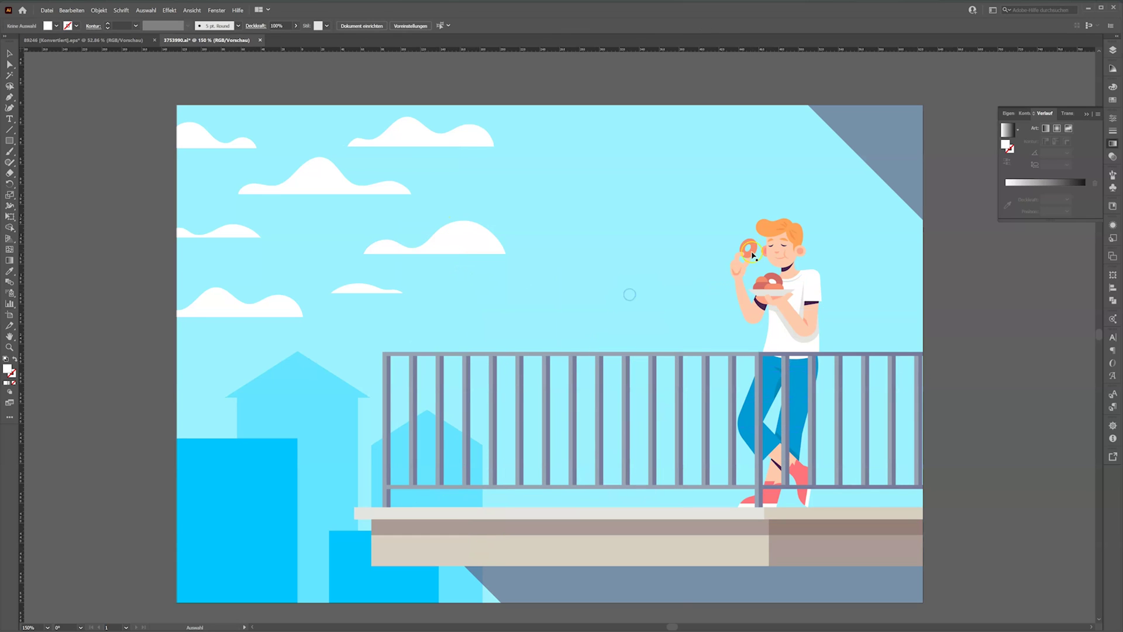
left_click(753, 246)
key("Delete")
Delete the clouds, the city buildings and the leftover shadow shapes around the balcony.
left_click_drag(465, 358, 514, 330)
left_click(109, 98)
left_click_drag(928, 256, 926, 258)
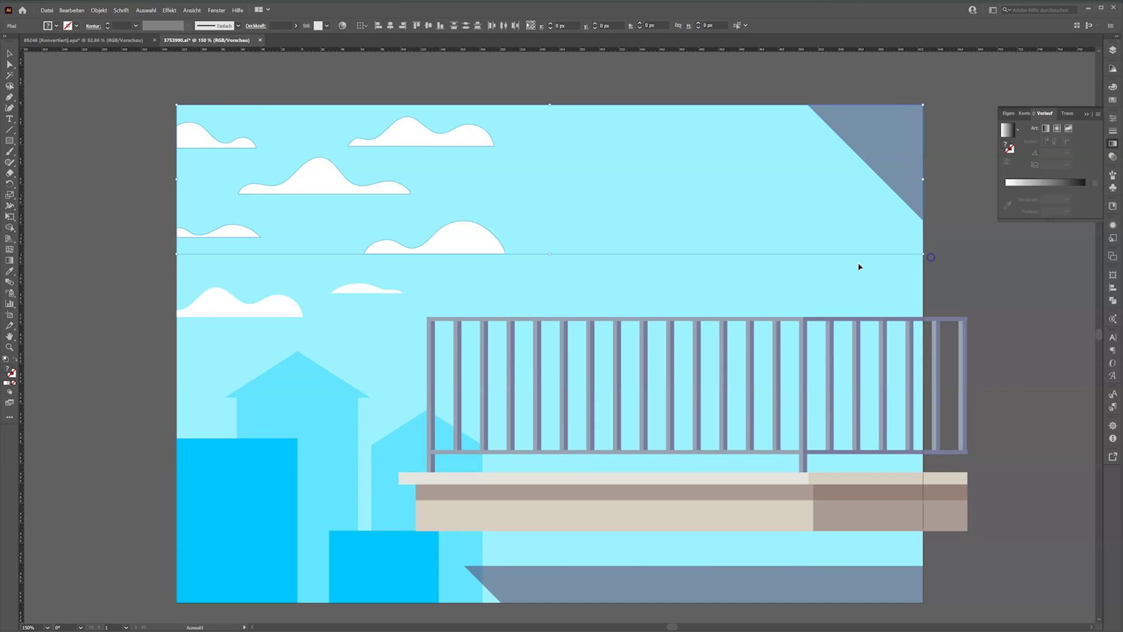
key("Delete")
left_click_drag(141, 240, 363, 601)
key("Delete")
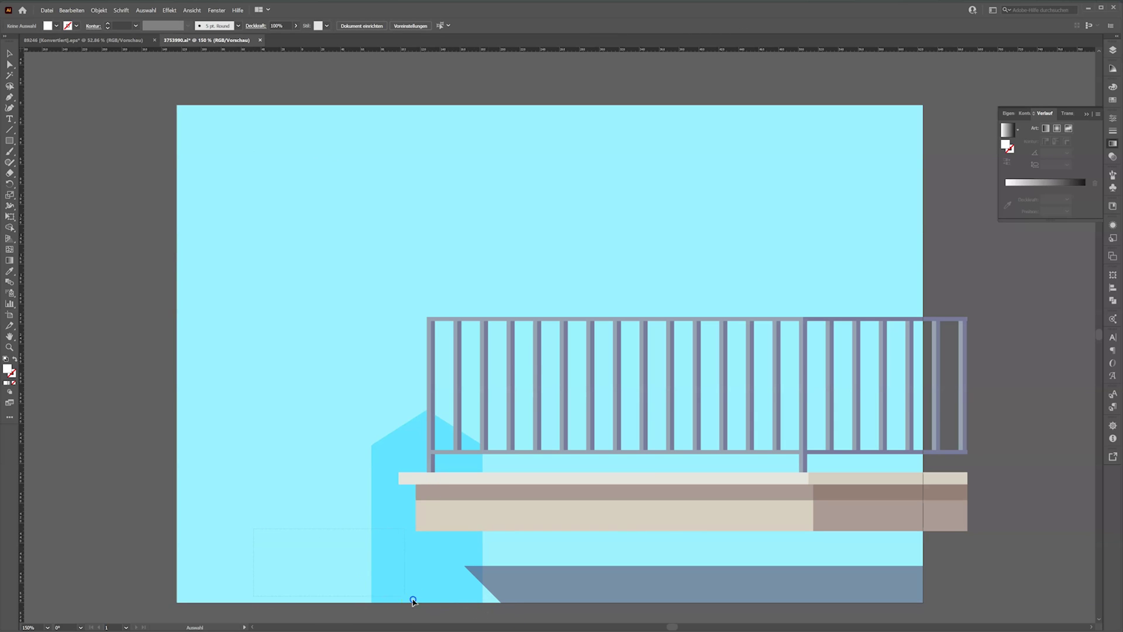
left_click_drag(383, 608, 383, 609)
key("Delete")
left_click(544, 592)
key("Delete")
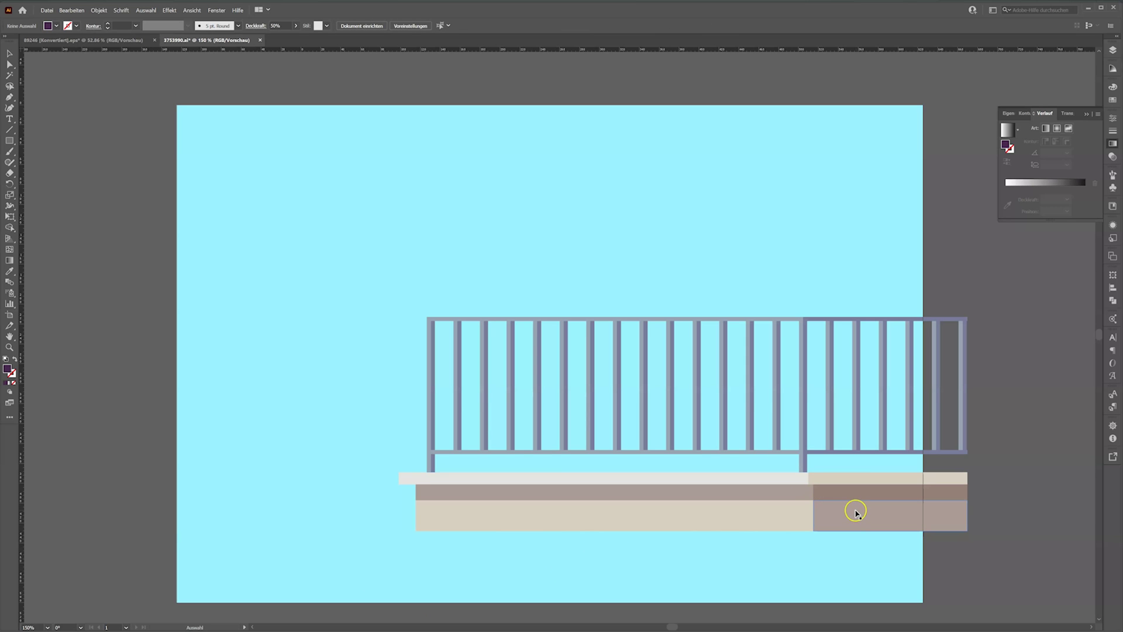
Flip the balcony group horizontally and move it back onto the artboard.
mouse_move(754, 399)
left_mouse_down()
mouse_move(764, 396)
mouse_move(659, 334)
mouse_move(640, 343)
mouse_move(661, 333)
left_mouse_up()
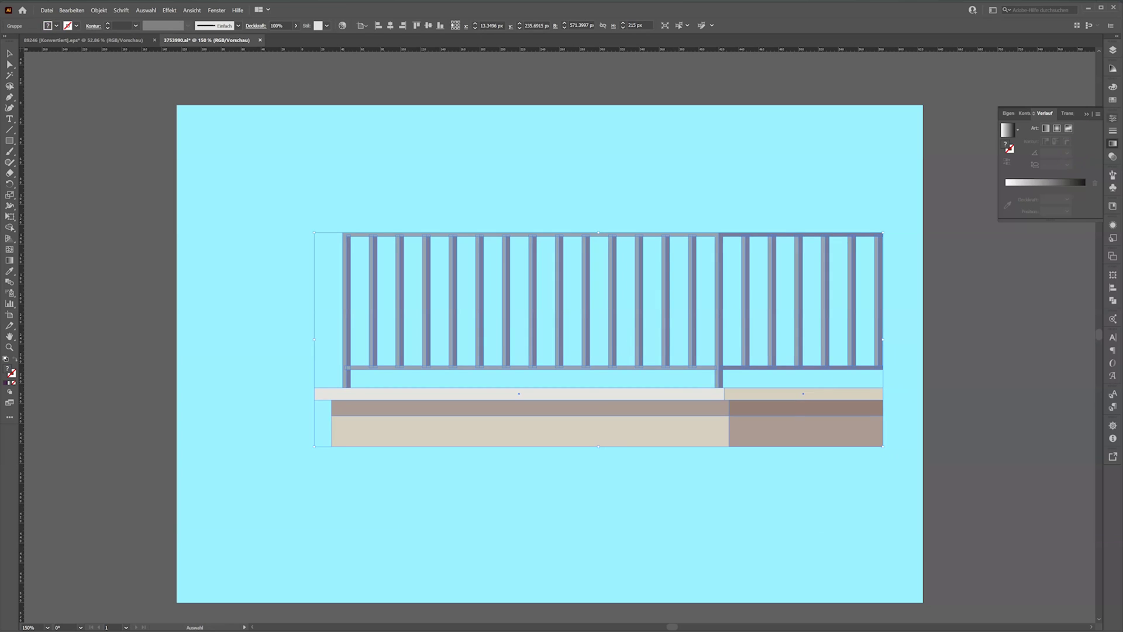
left_click(1113, 122)
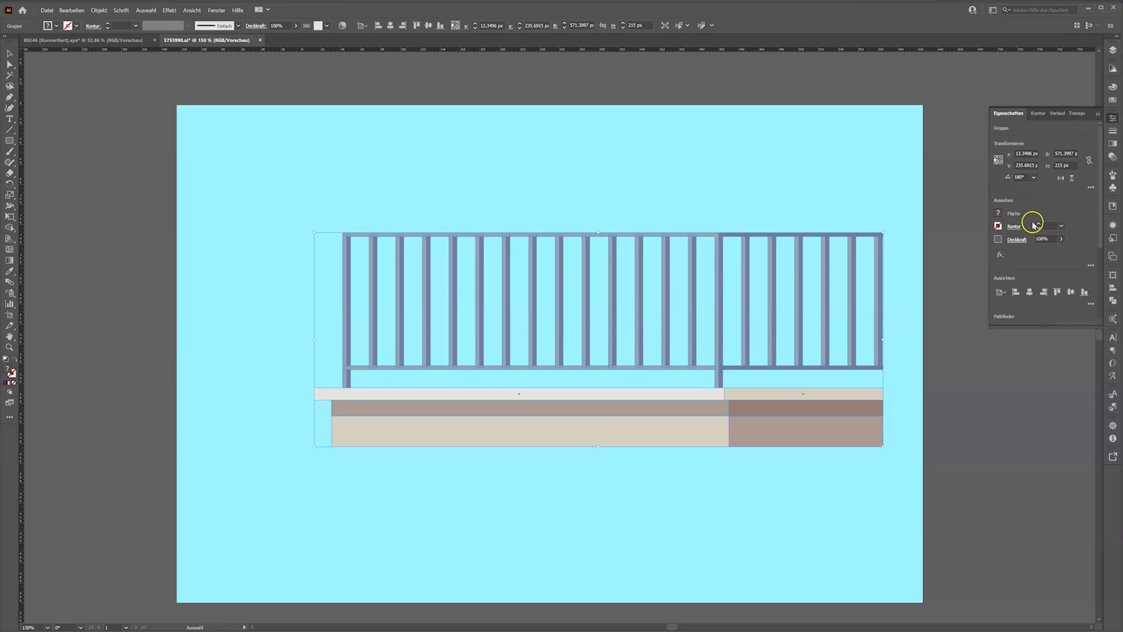
left_click(1061, 177)
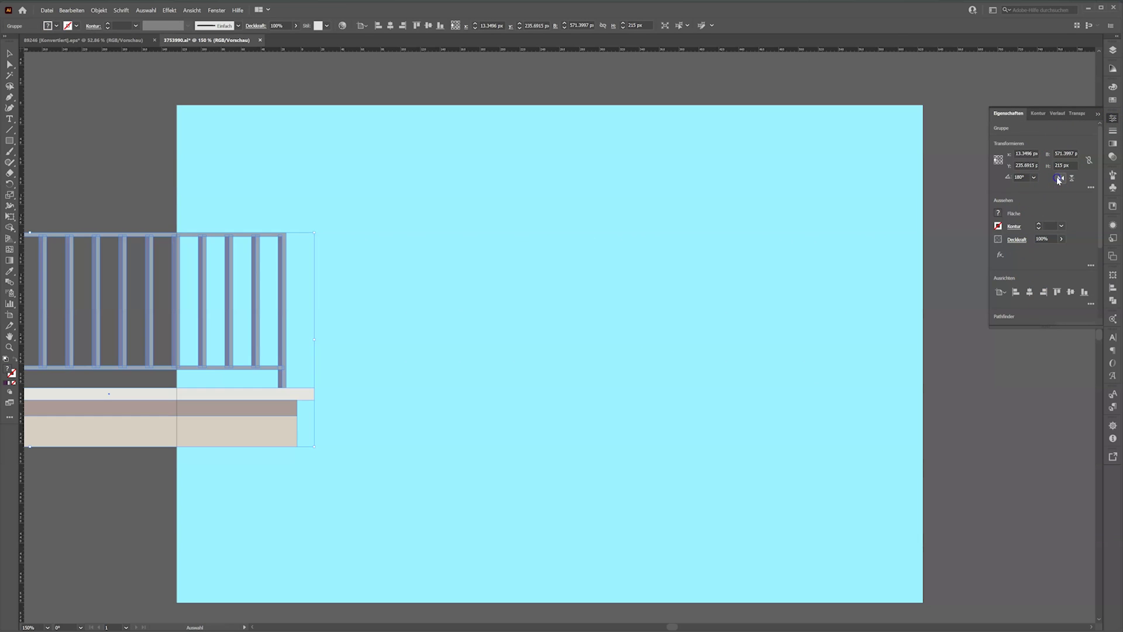
left_click_drag(228, 325, 716, 297)
Expand the nested groups of the OBJECT layer and toggle a slab rectangle's visibility to identify the balcony parts.
left_click(1102, 61)
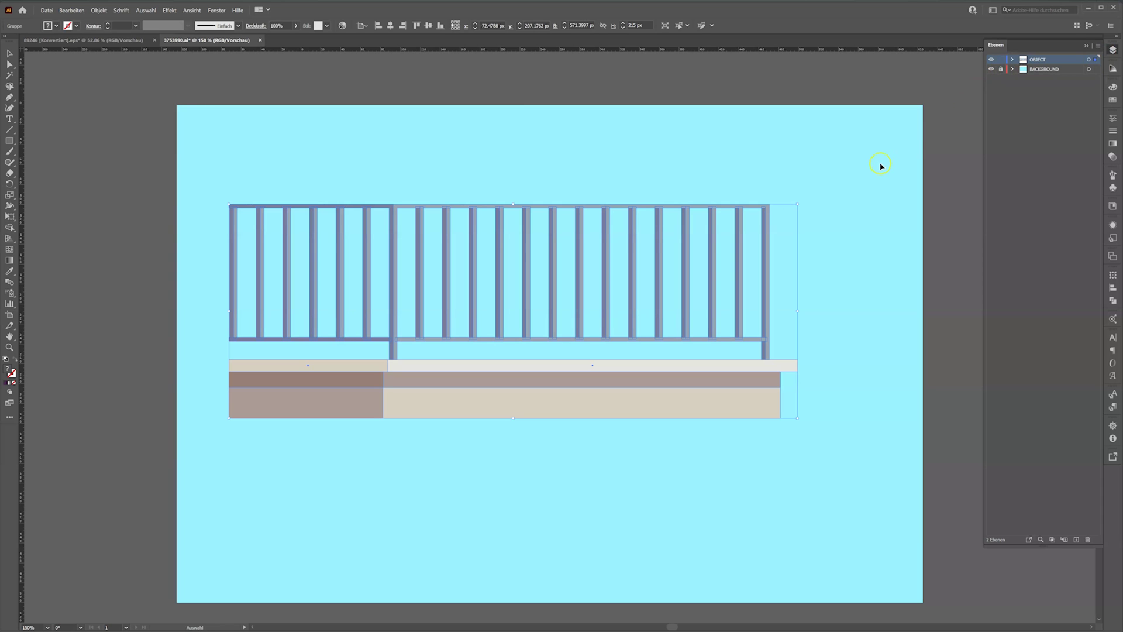
left_click(1013, 60)
left_click(1023, 70)
left_click(1034, 79)
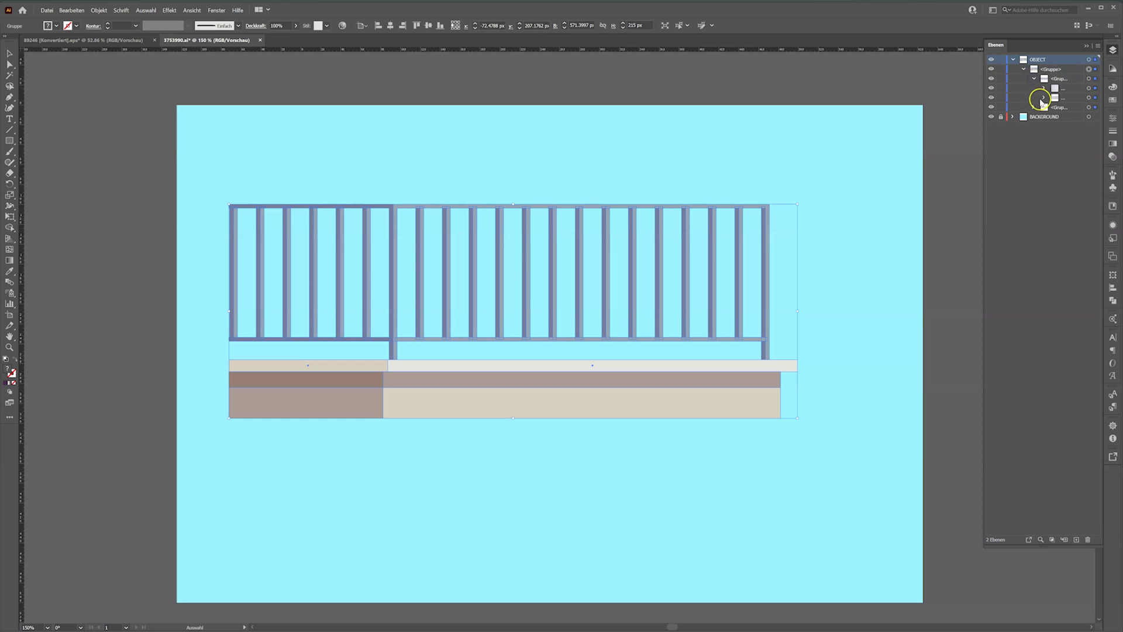
left_click(1034, 107)
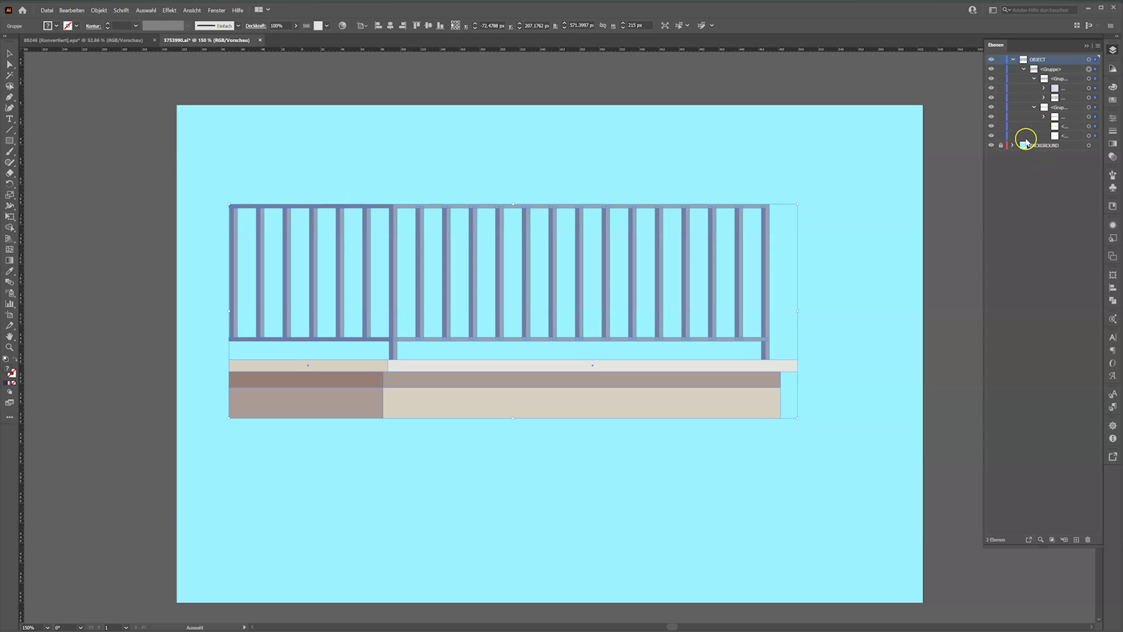
left_click(992, 136)
left_click(992, 135)
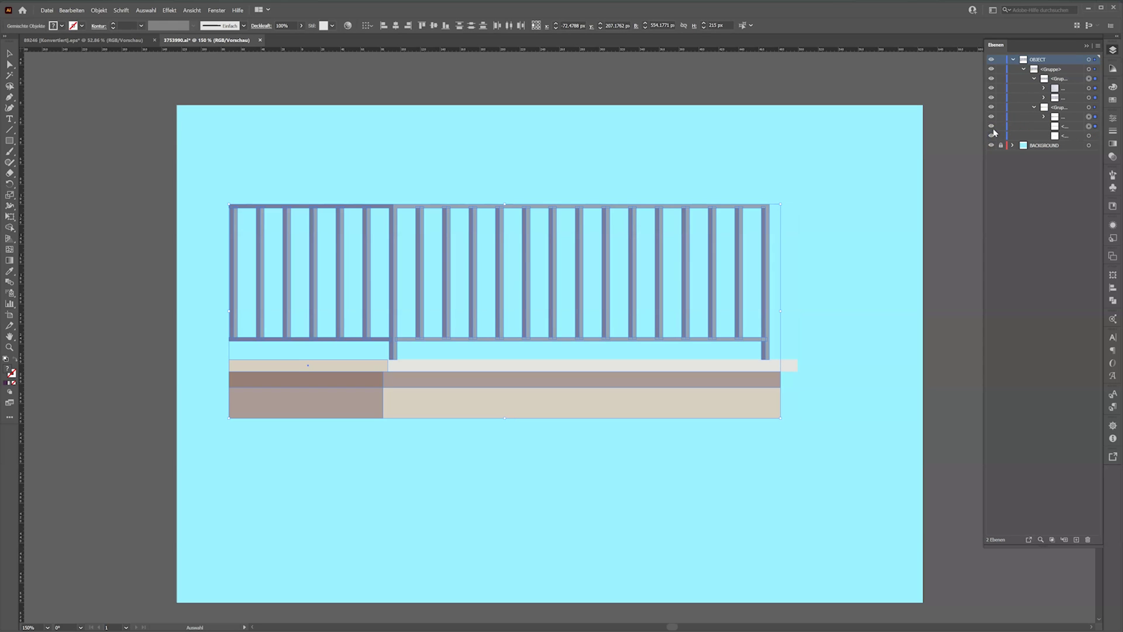
left_click(363, 515)
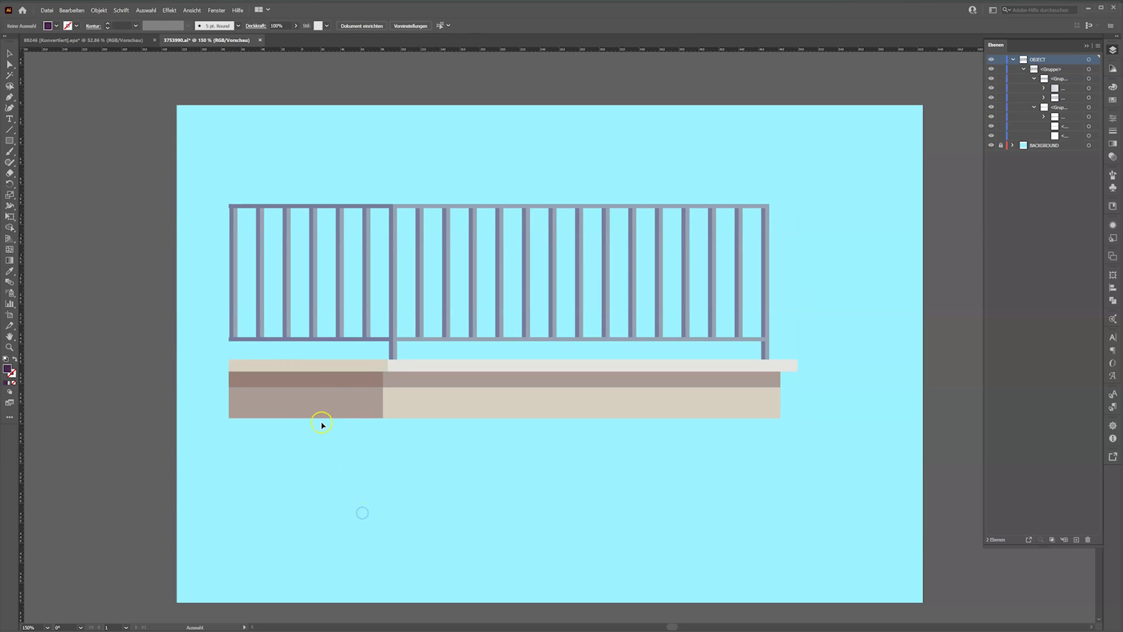
Isolate the balcony's floor group and delete the darker slab rectangle at its left end.
double_click(337, 401)
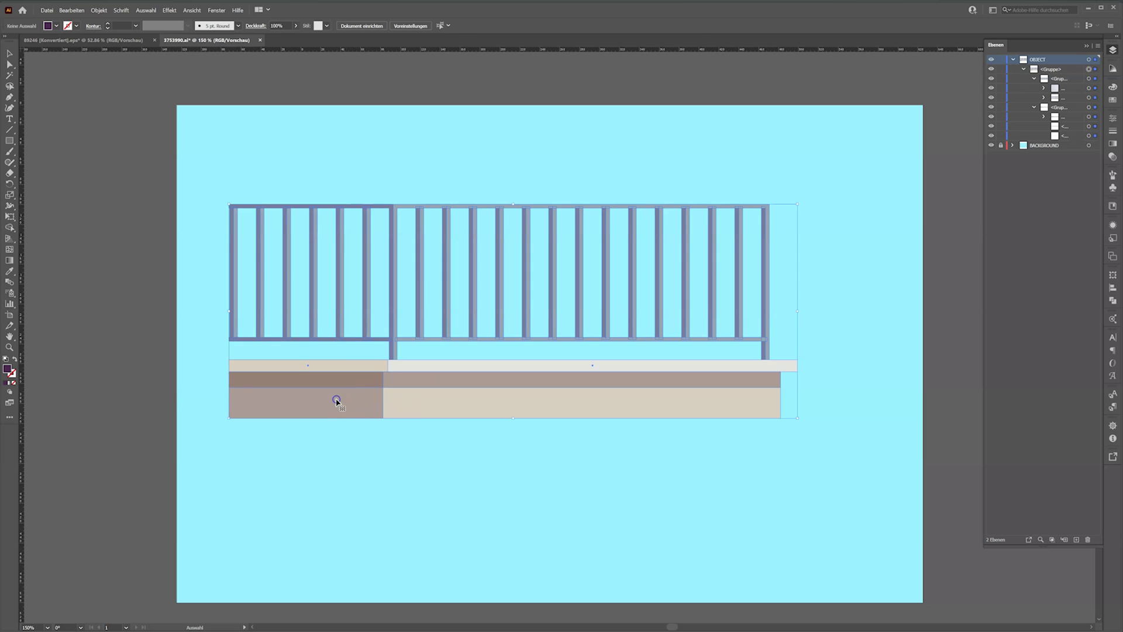
double_click(336, 401)
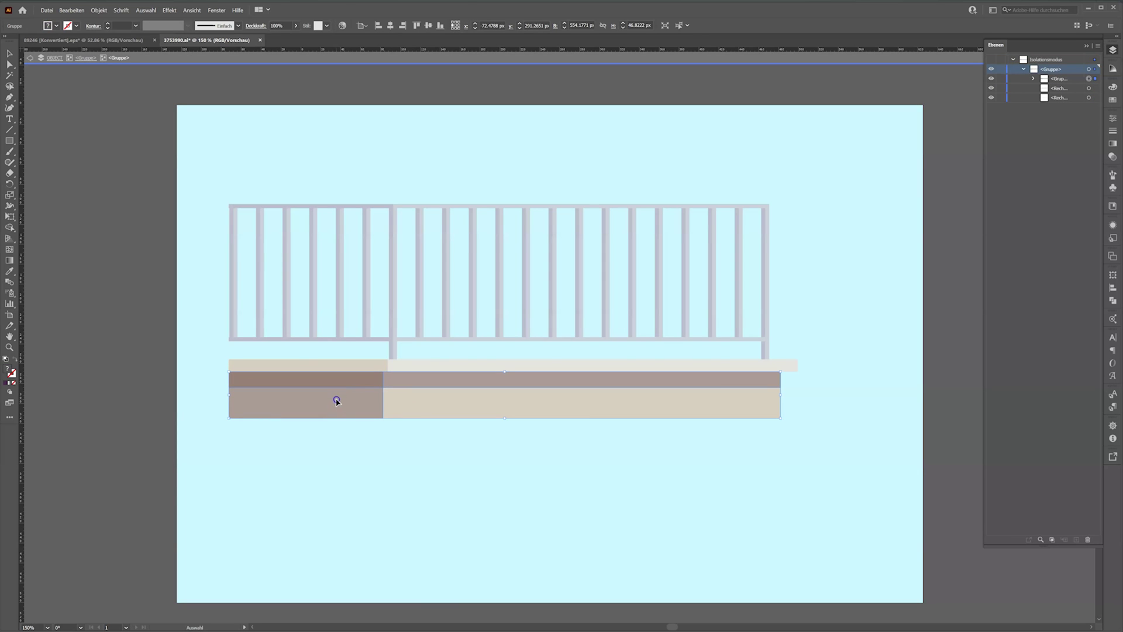
left_click(305, 361)
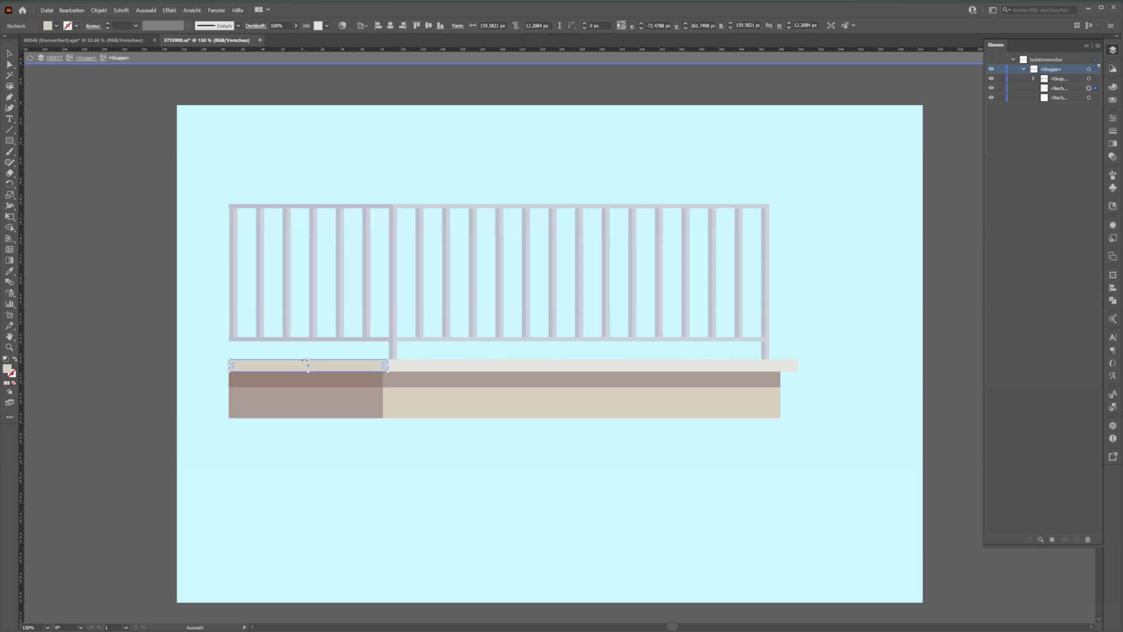
key("Delete")
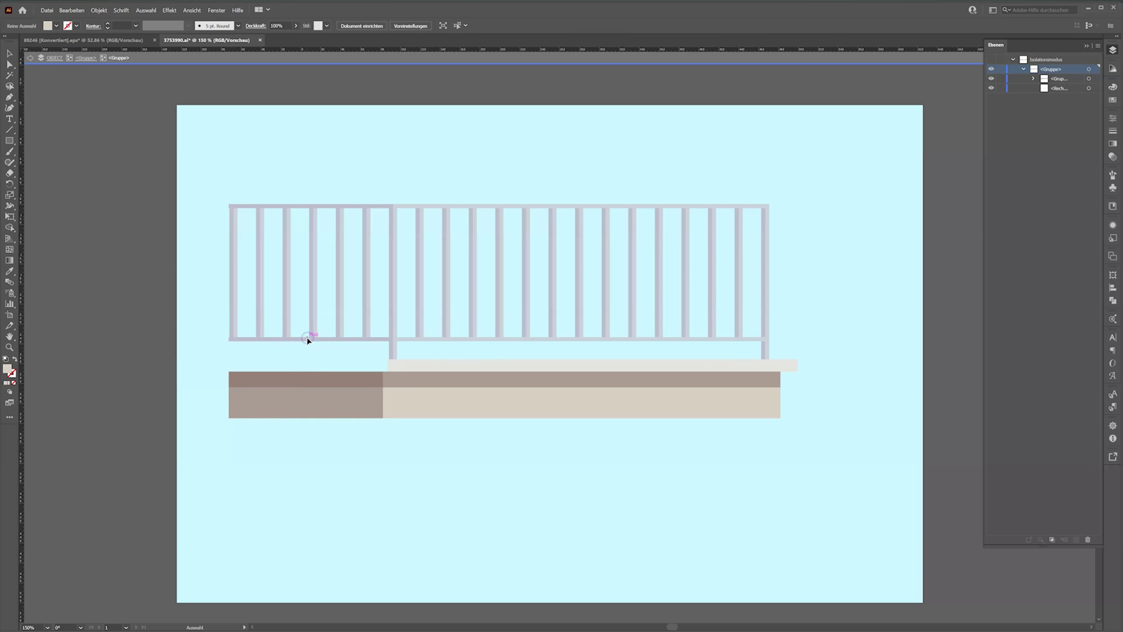
Isolate the railing group and delete its darker, shaded section on the left.
double_click(219, 345)
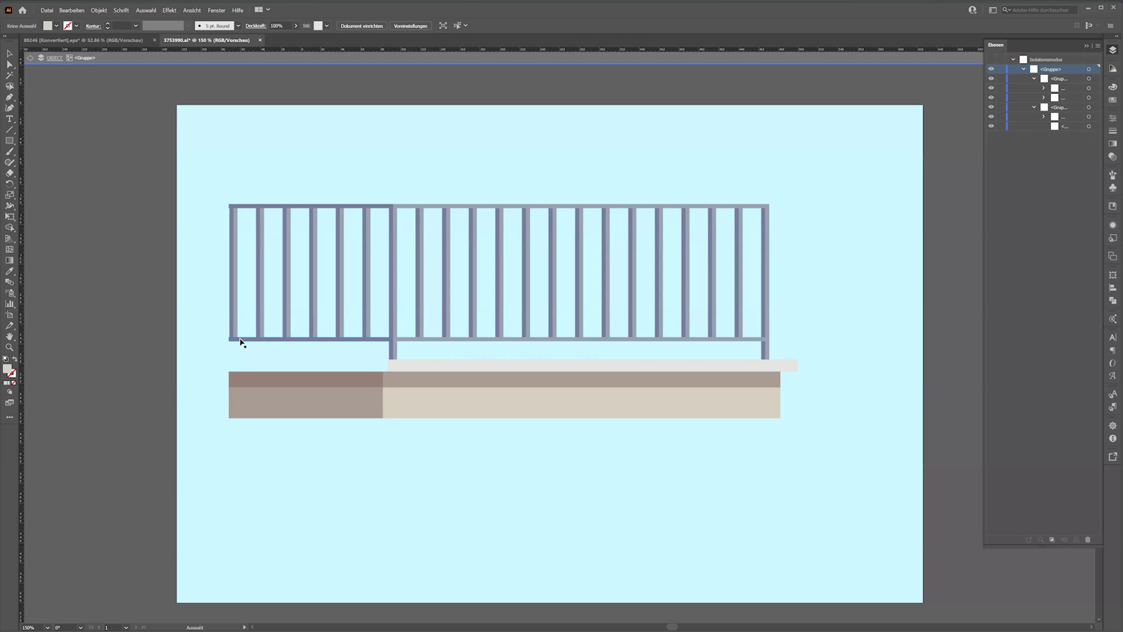
left_click(240, 342)
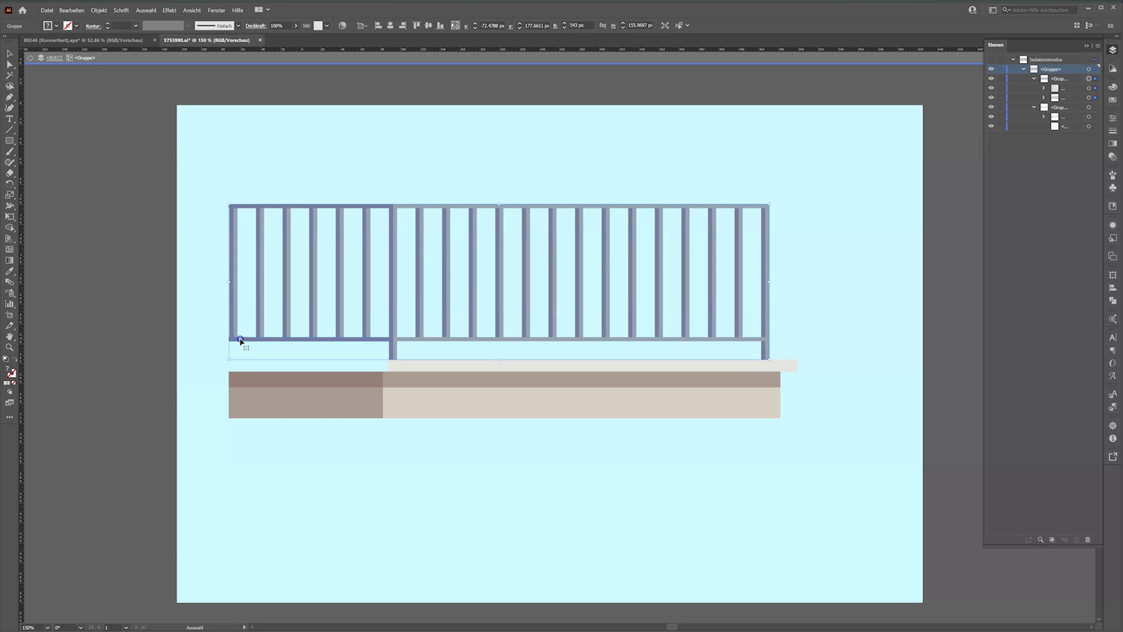
double_click(240, 342)
key("Delete")
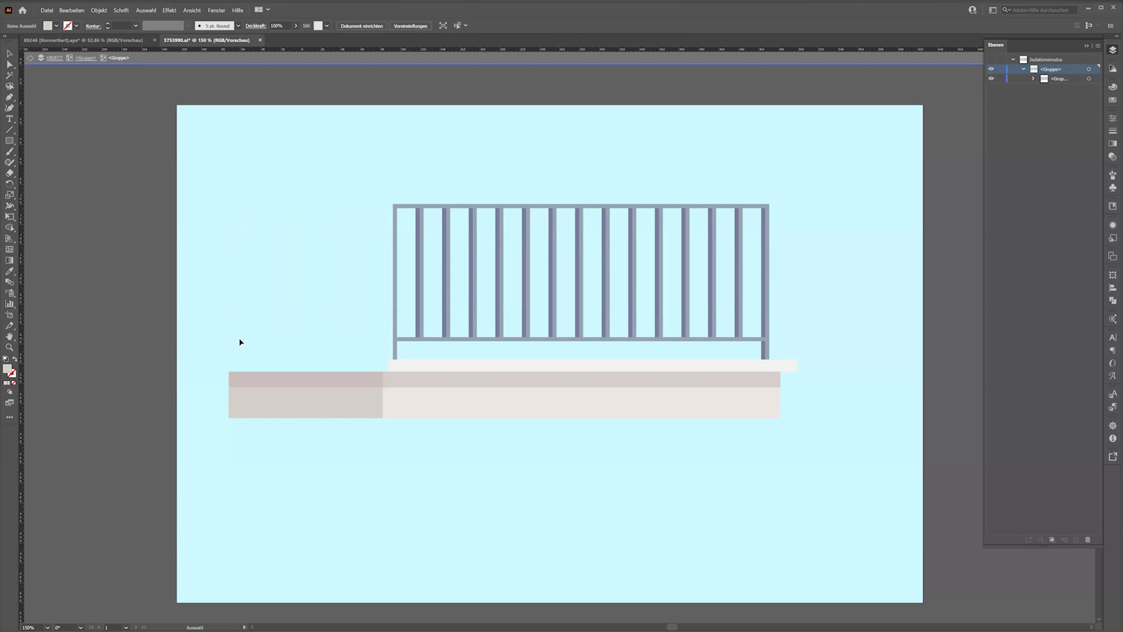
Isolate the base group, delete the two darker rectangles at its left end, and exit isolation.
double_click(323, 383)
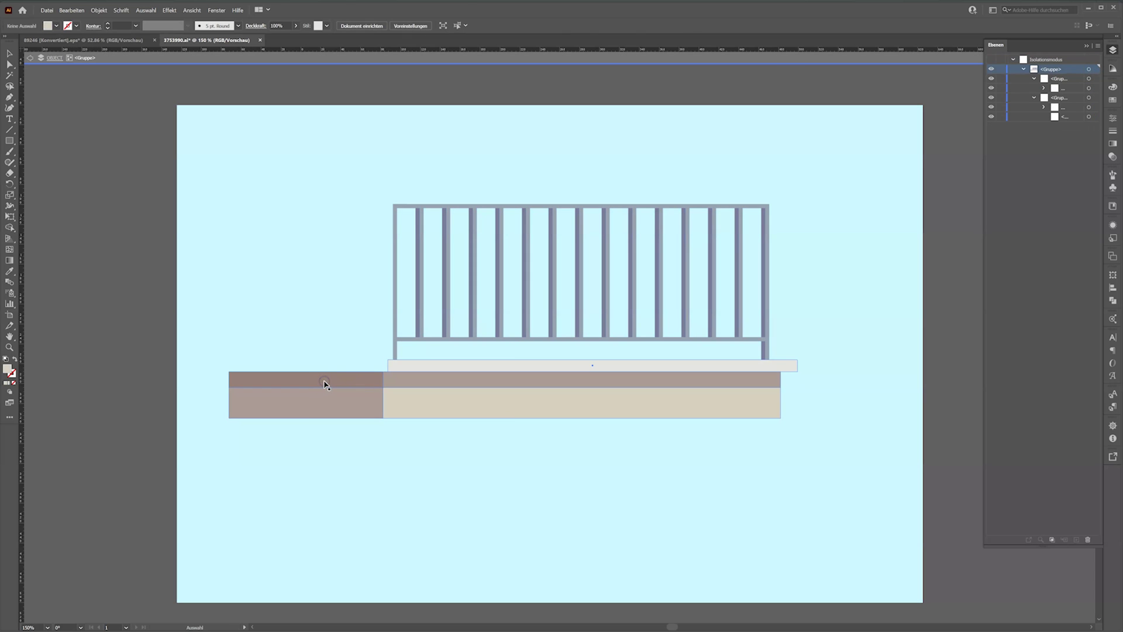
left_click(325, 383)
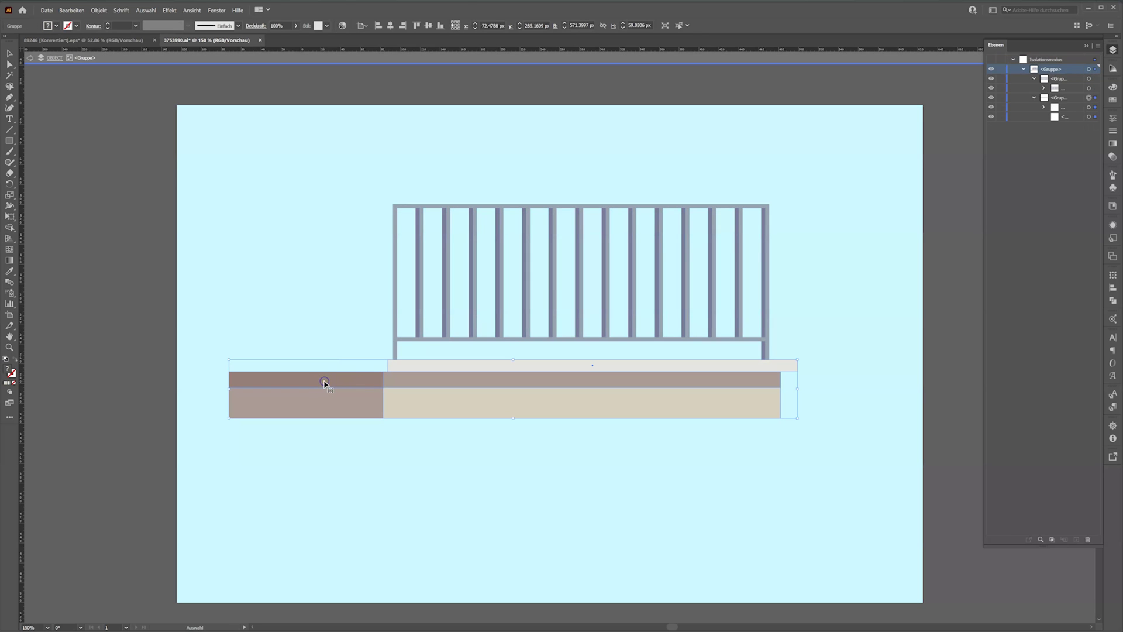
double_click(325, 382)
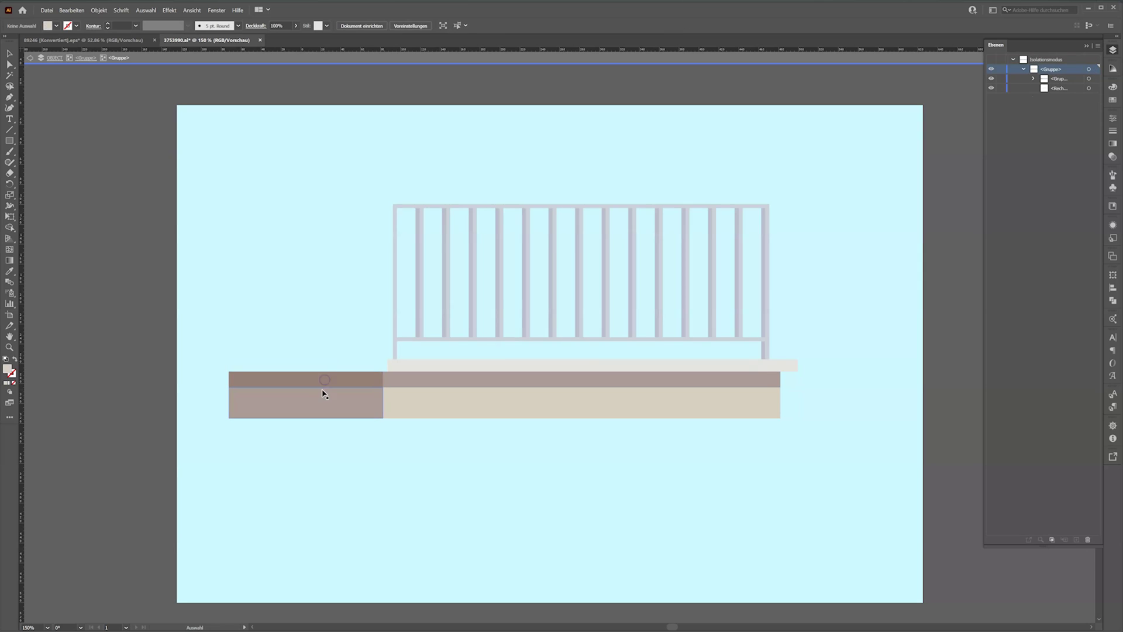
left_click(324, 386)
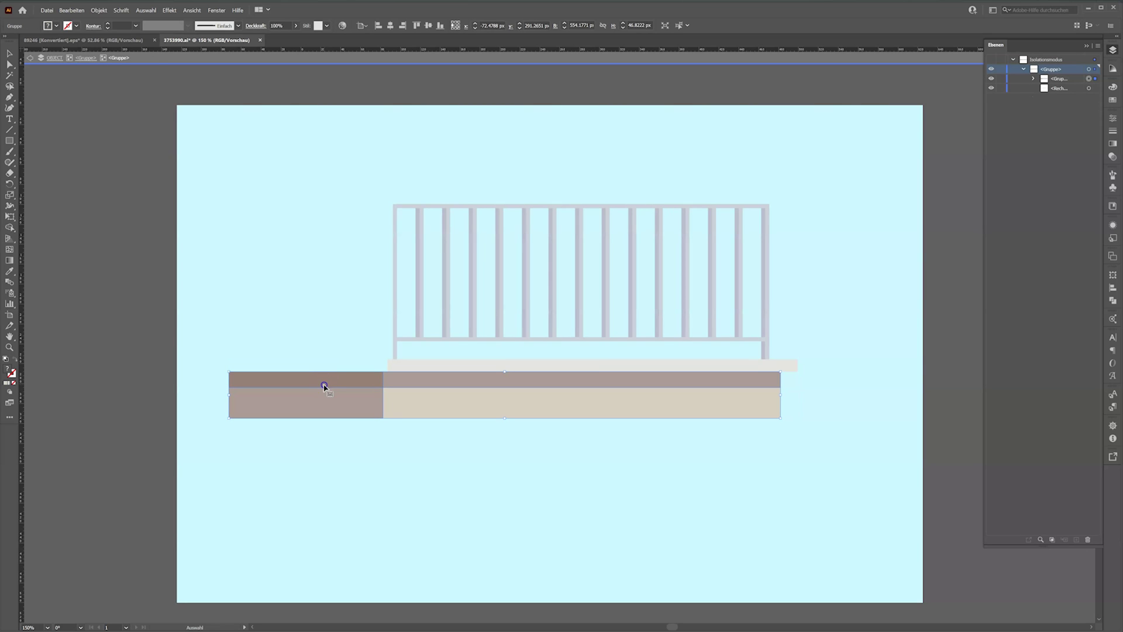
double_click(324, 385)
left_click(324, 386)
key("Delete")
left_click(324, 395)
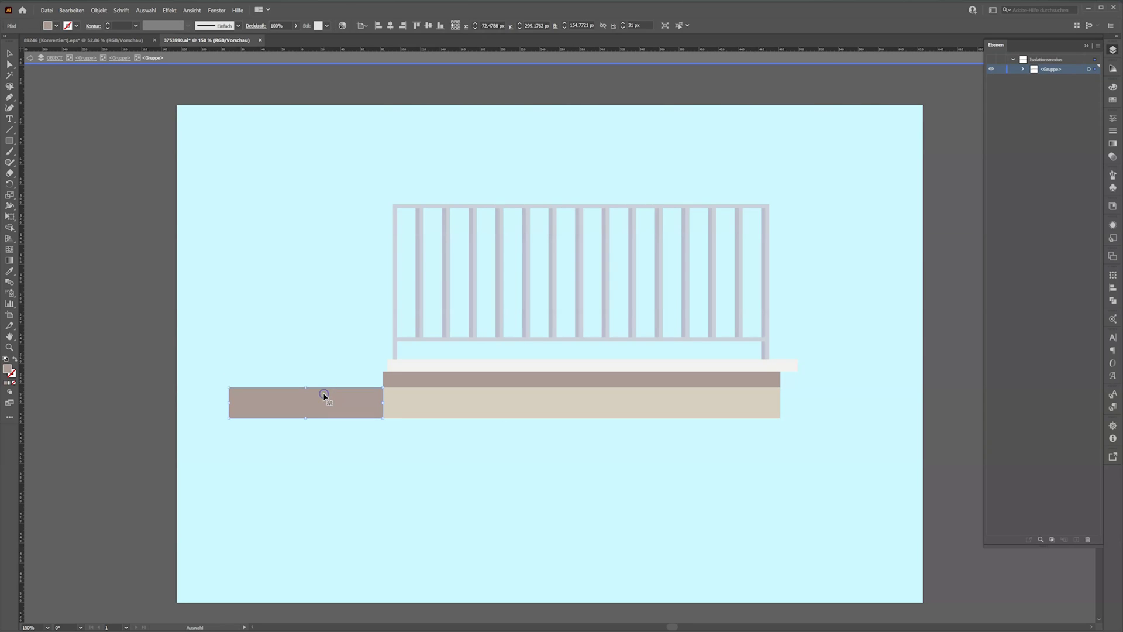
key("Delete")
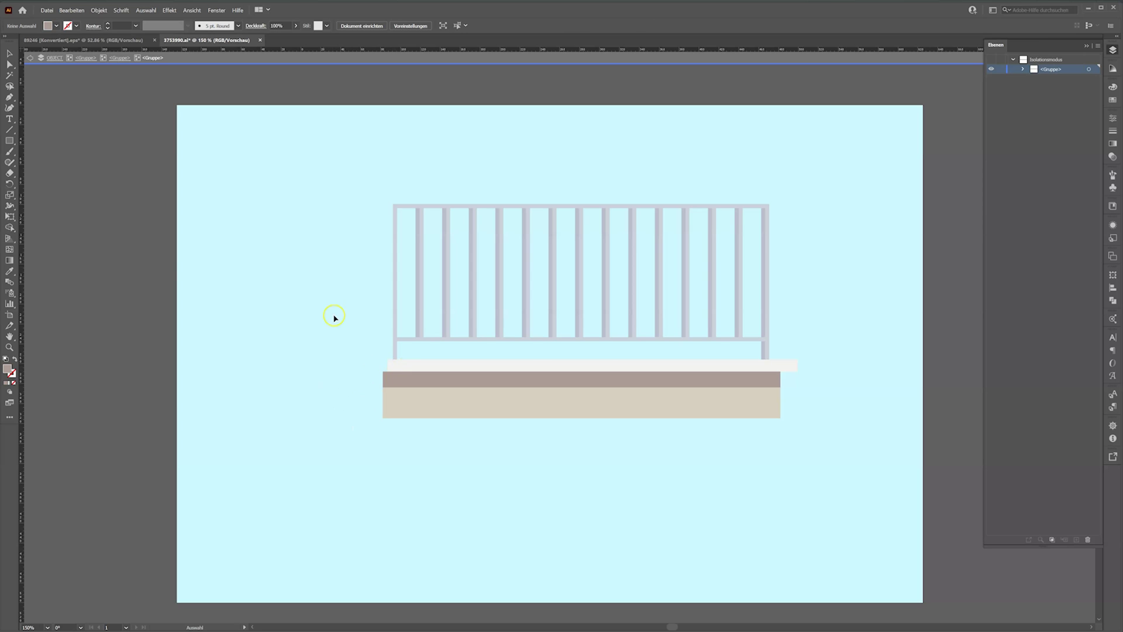
double_click(141, 260)
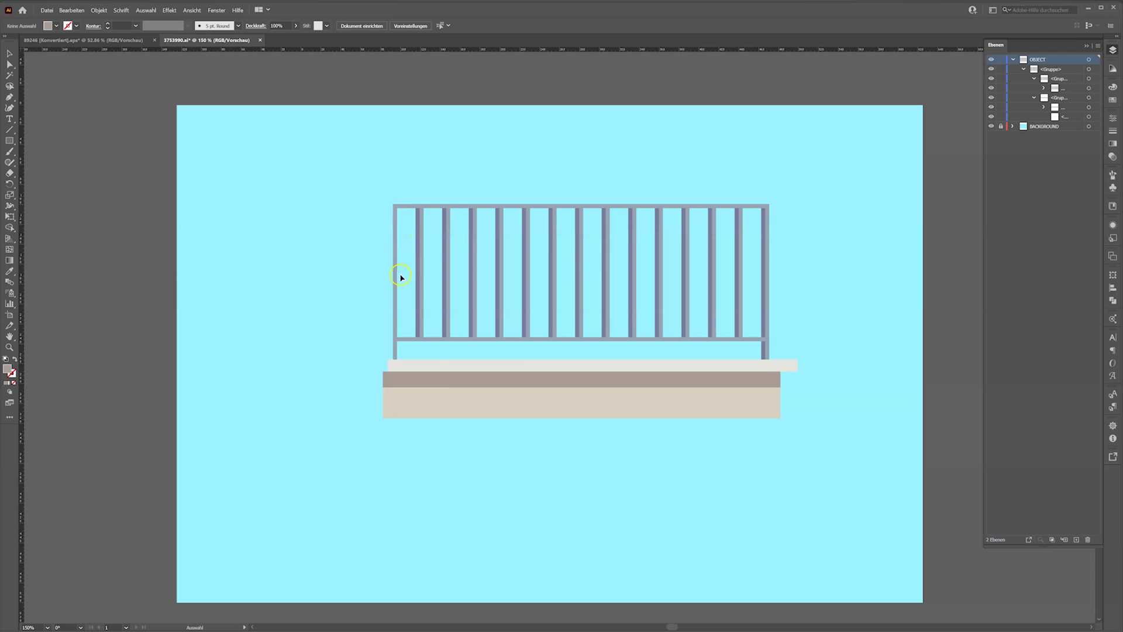
Isolate the railing's bars, copy a dark bar shade onto the far-left post, and extend it down to the floor slab.
scroll(435, 402, "up", 2)
left_click_drag(511, 179, 469, 358)
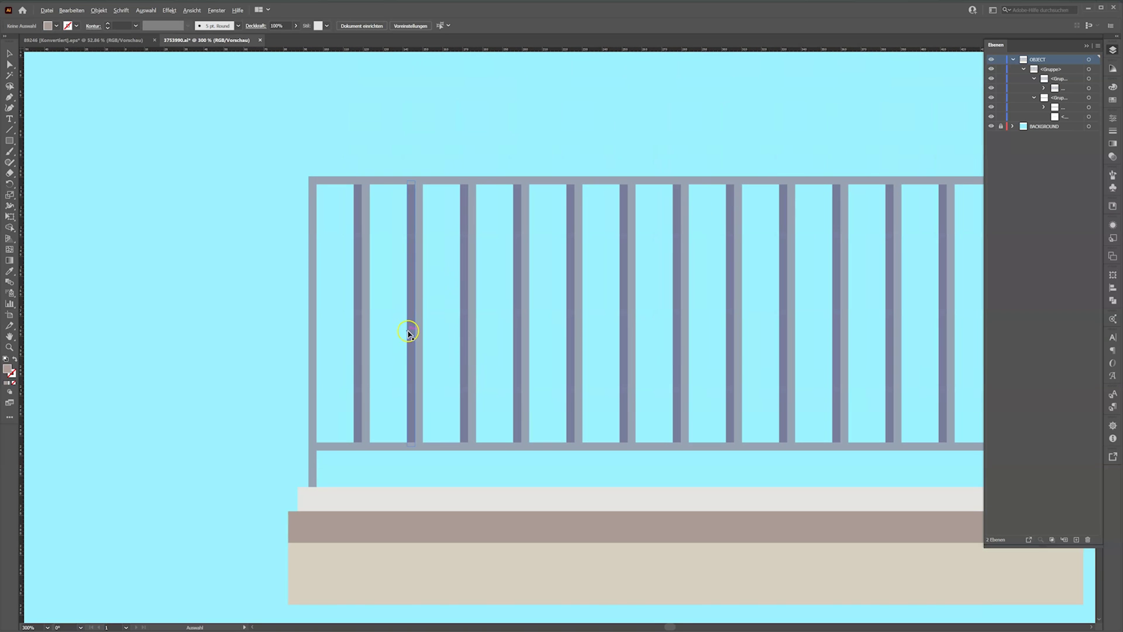
scroll(408, 332, "down", 1)
left_click(367, 331)
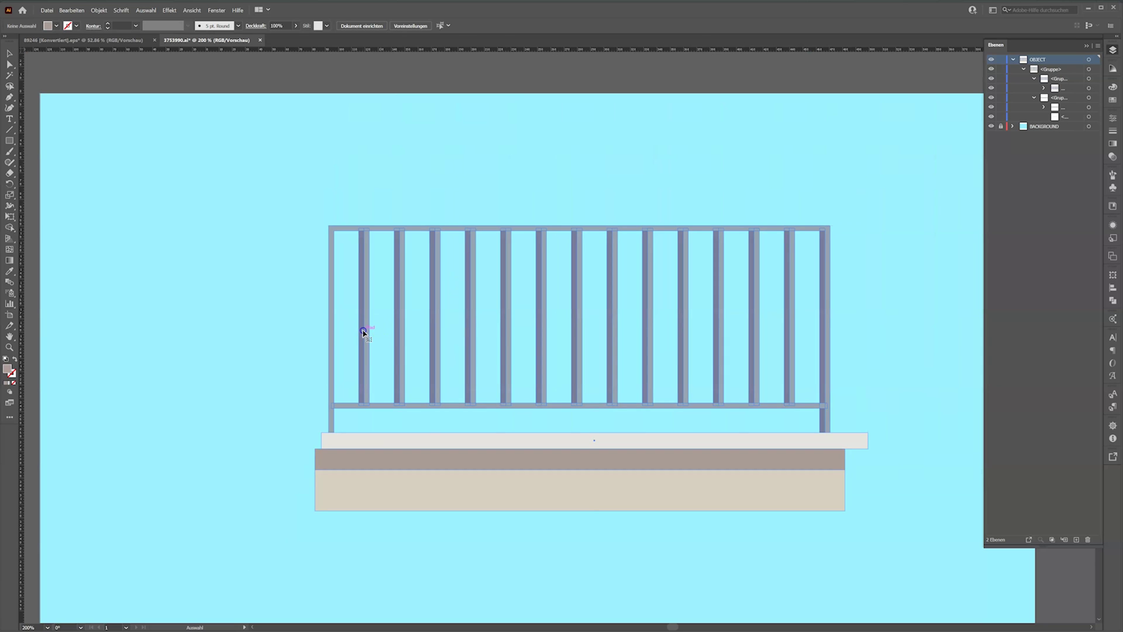
double_click(364, 331)
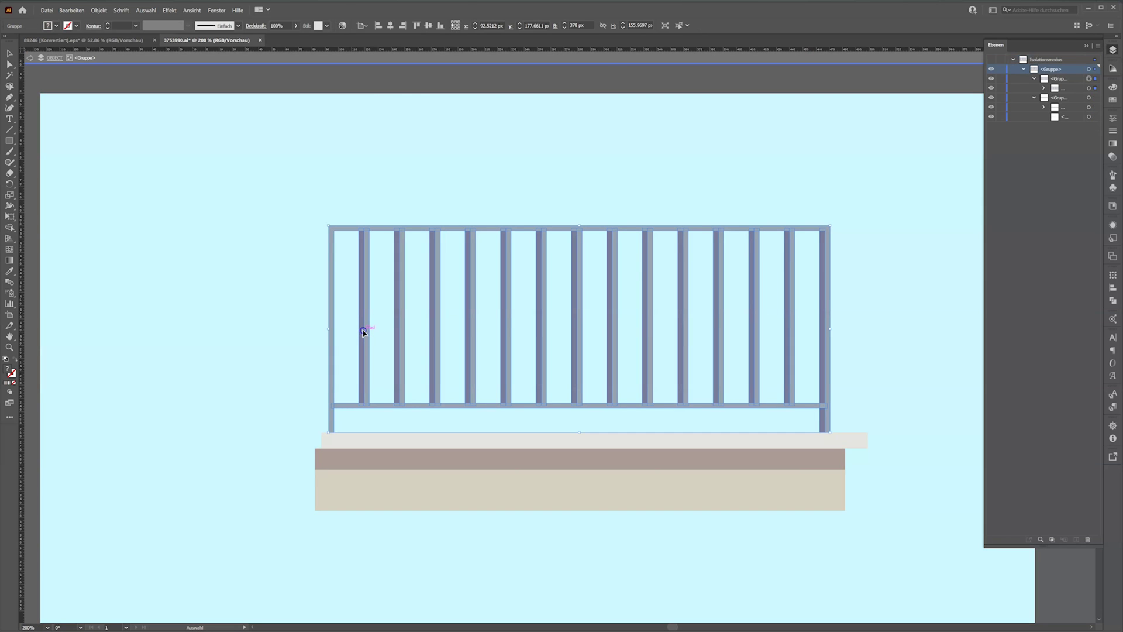
double_click(364, 333)
double_click(363, 332)
left_click(363, 332)
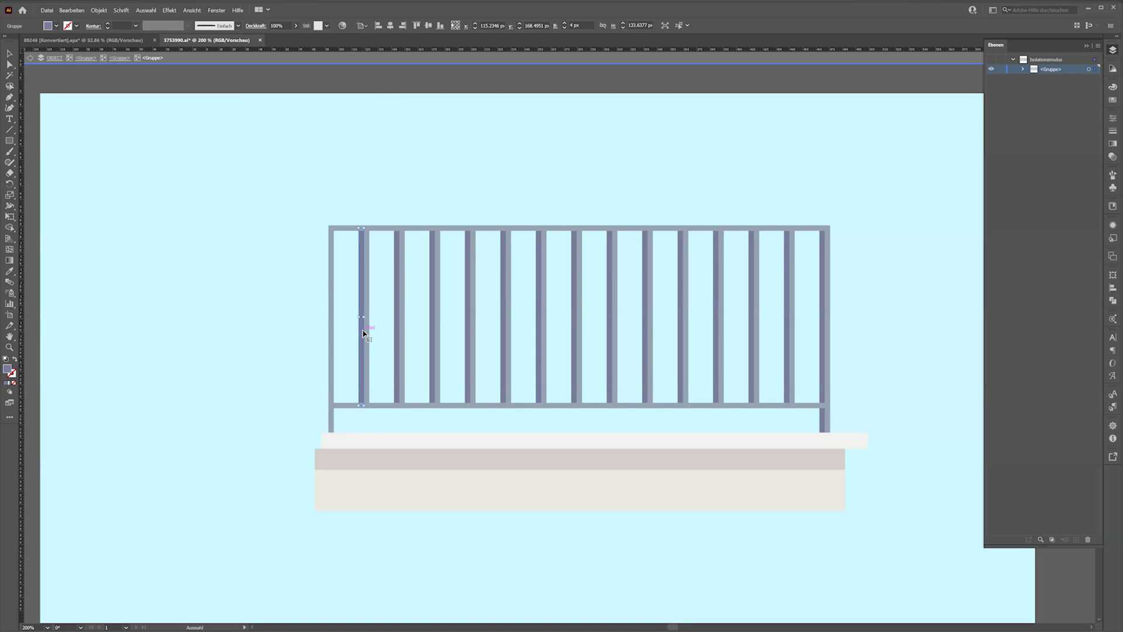
left_click_drag(363, 332, 330, 332, "alt")
left_click(328, 402)
left_click_drag(328, 402, 325, 432)
Isolate the light floor slab and extend its left end flush with the base below, leaving isolation mode.
left_click(328, 441)
double_click(323, 441)
left_click(325, 440)
left_click(327, 440)
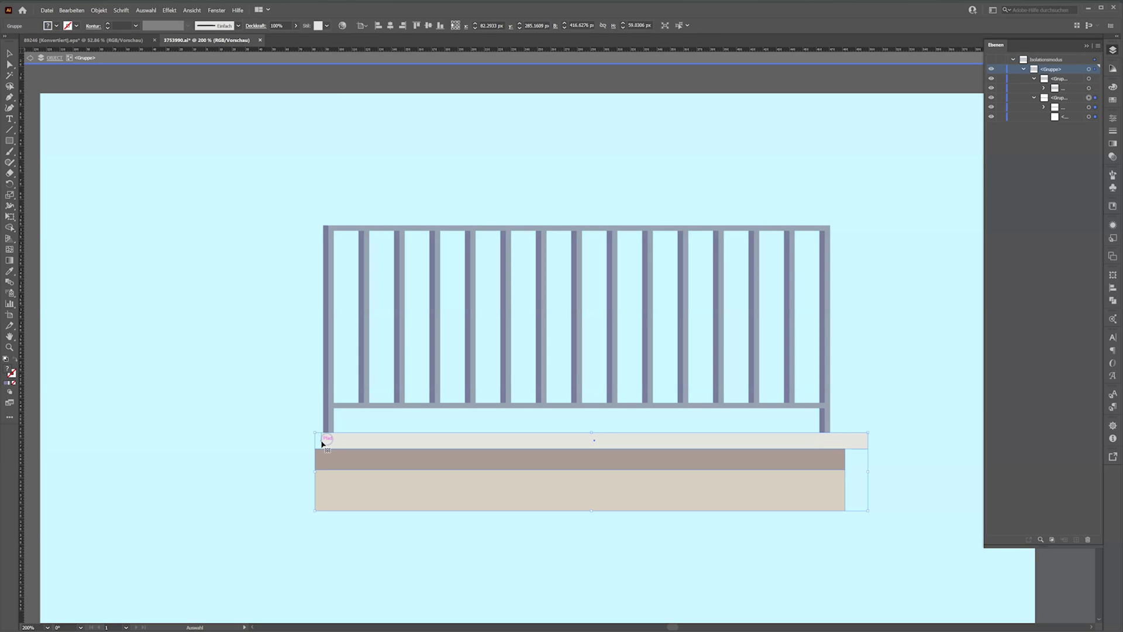
double_click(331, 441)
left_click(332, 442)
left_click_drag(320, 440, 316, 441)
left_click(300, 395)
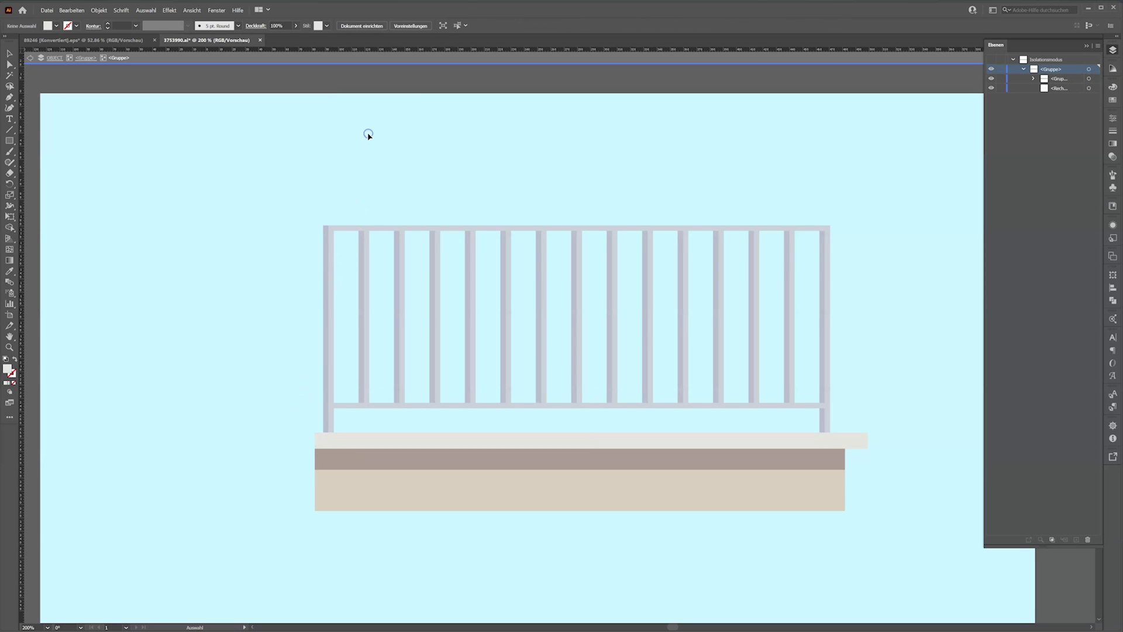
left_click(622, 484)
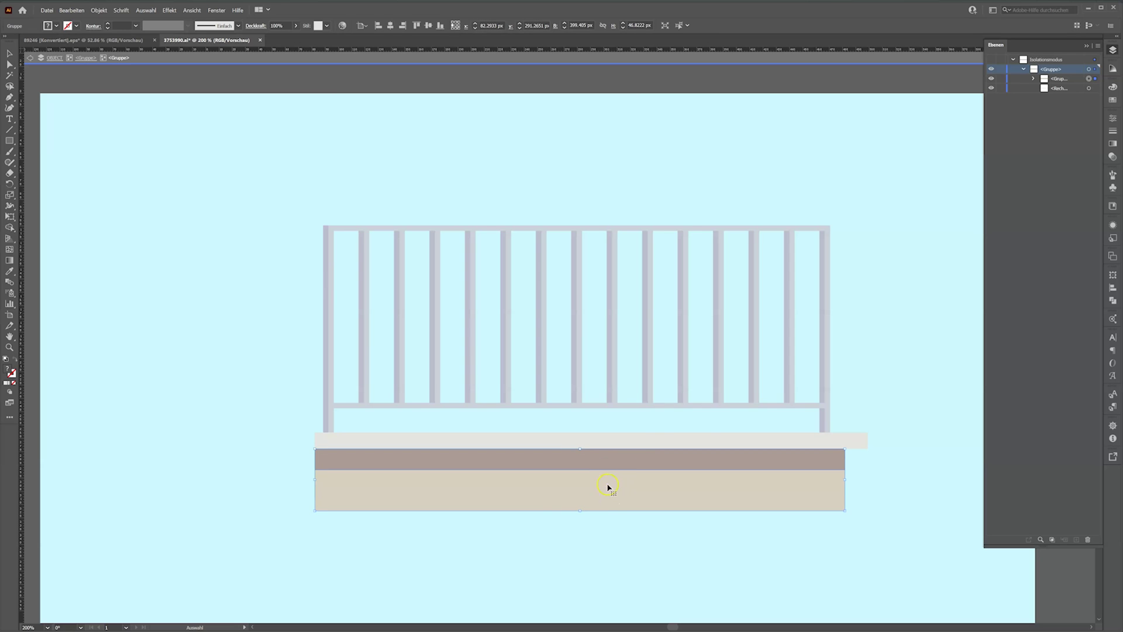
left_click(221, 401)
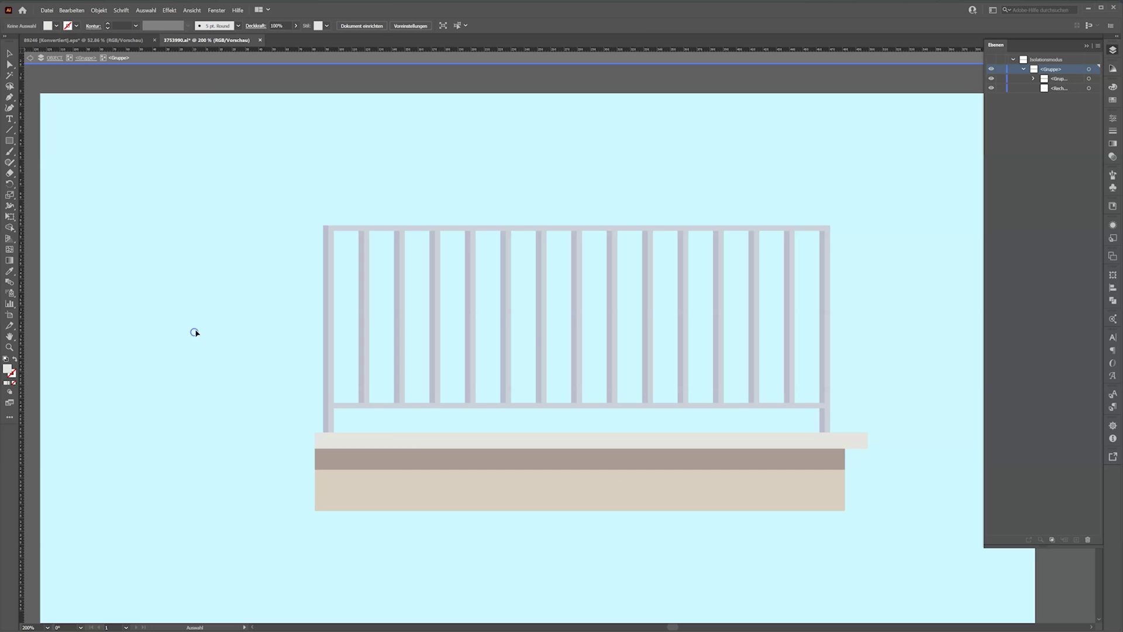
double_click(196, 330)
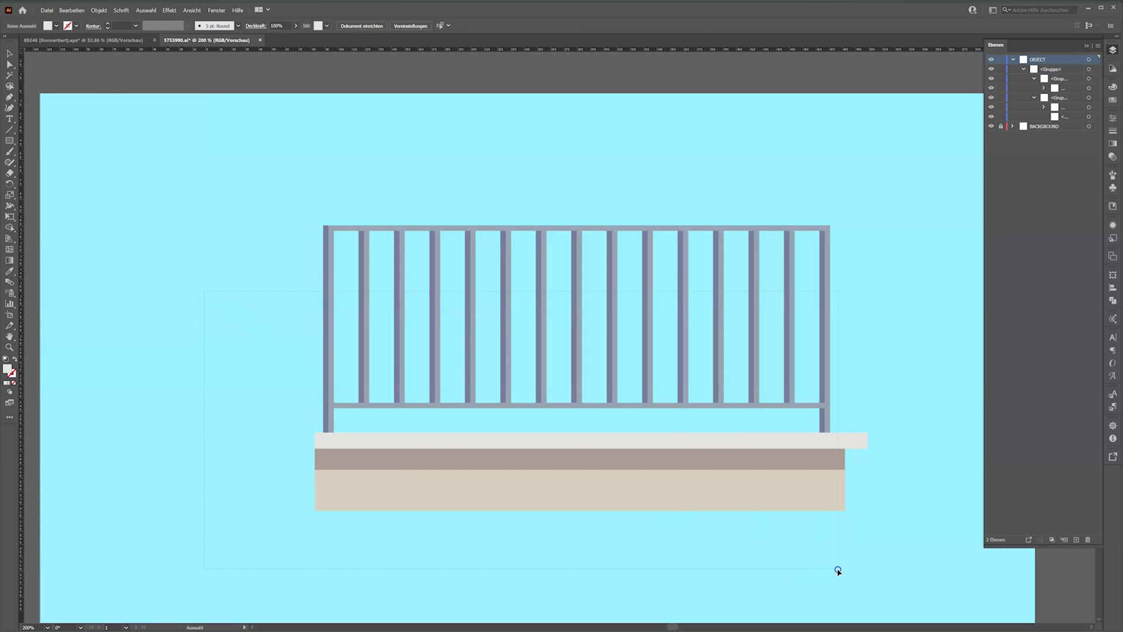
Ungroup the whole balcony twice so the railing, base and floor slab are separate objects.
left_click_drag(892, 559, 892, 558)
key("ctrl+shift+g")
left_click(446, 548)
left_click(318, 409)
left_click_drag(883, 563, 883, 562)
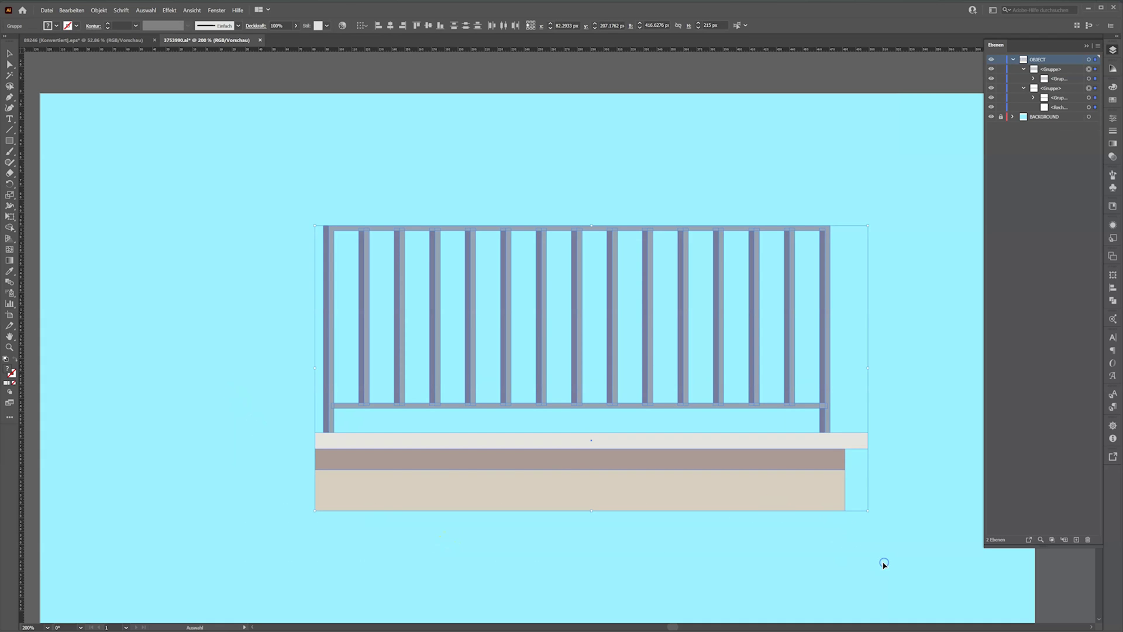
key("ctrl+shift+g")
left_click(605, 582)
left_click(325, 447)
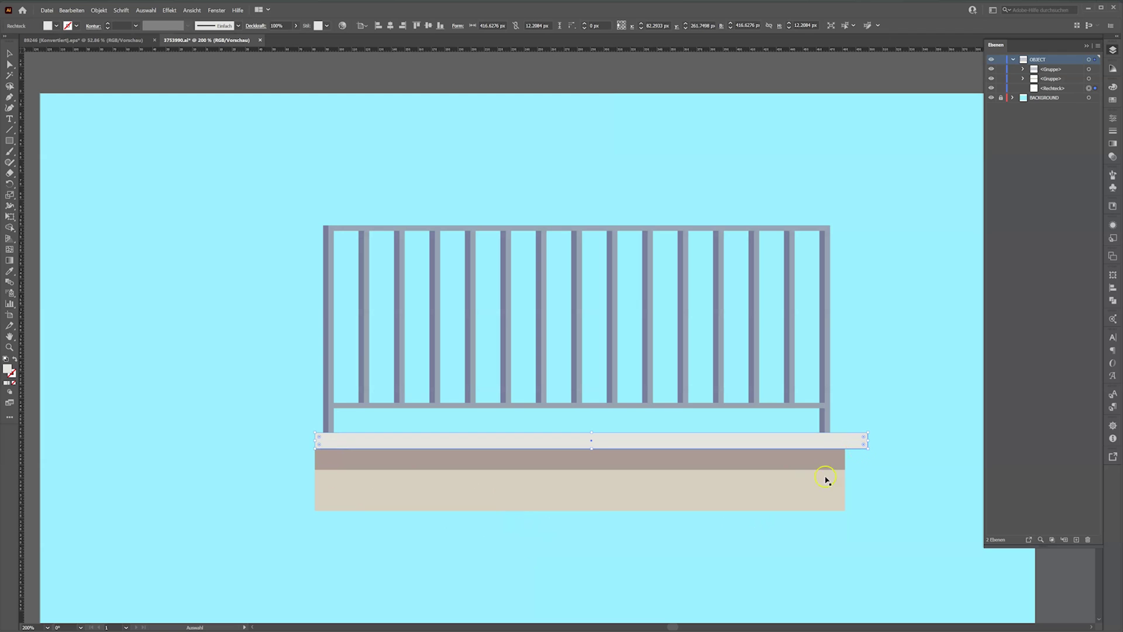
Ungroup the base and move its beige rectangle up behind the dark strip, against the floor slab's underside.
left_click(557, 467)
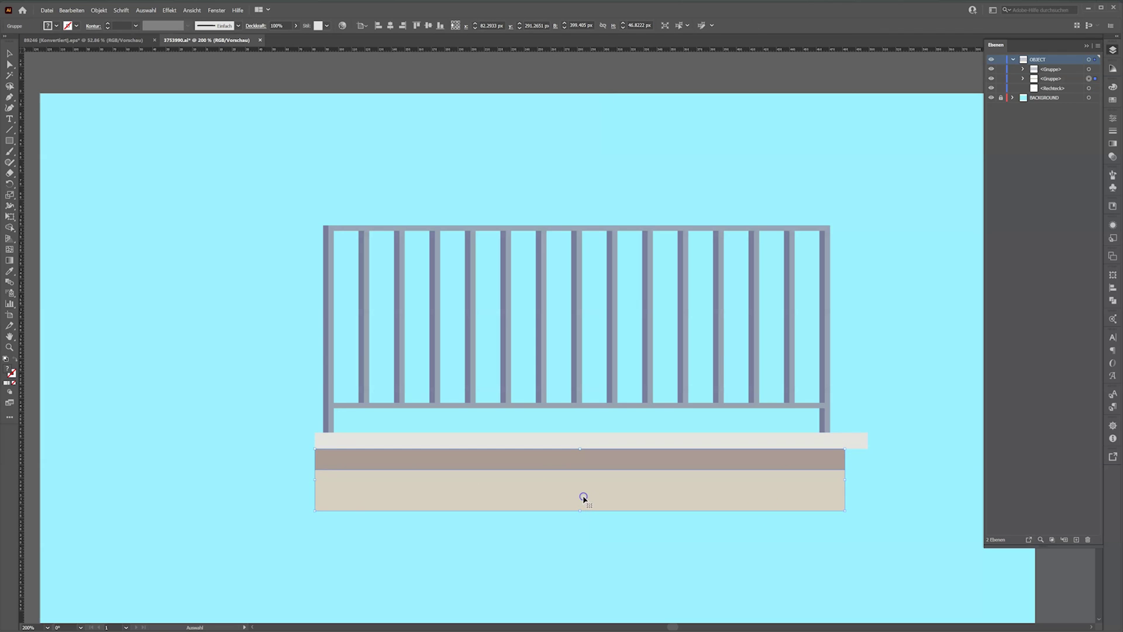
key("ctrl+shift+g")
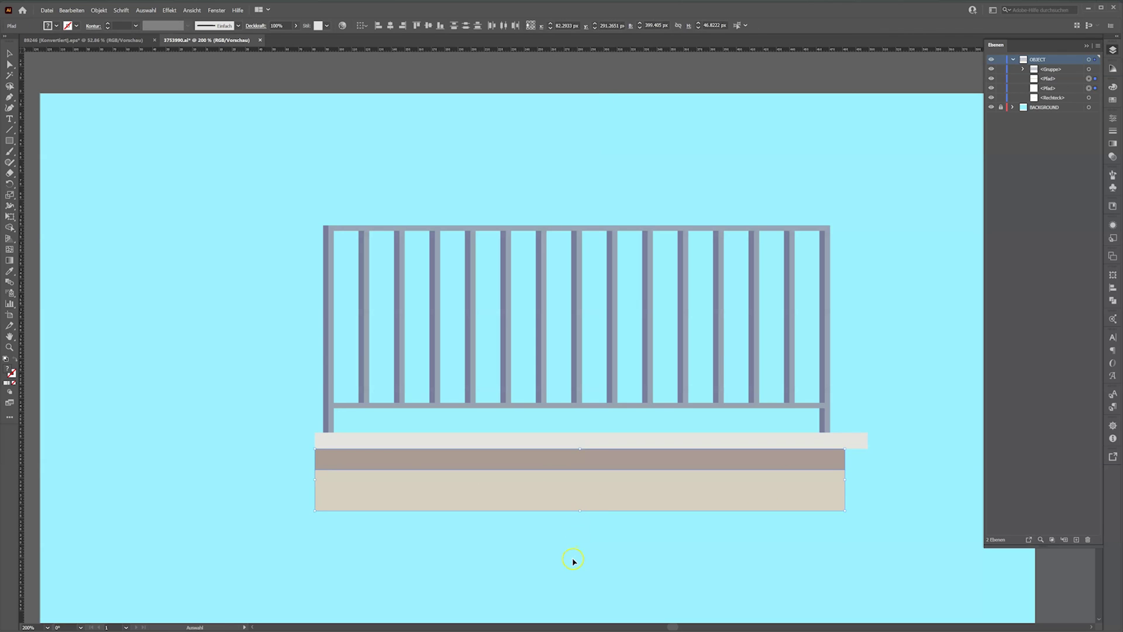
left_click(522, 504)
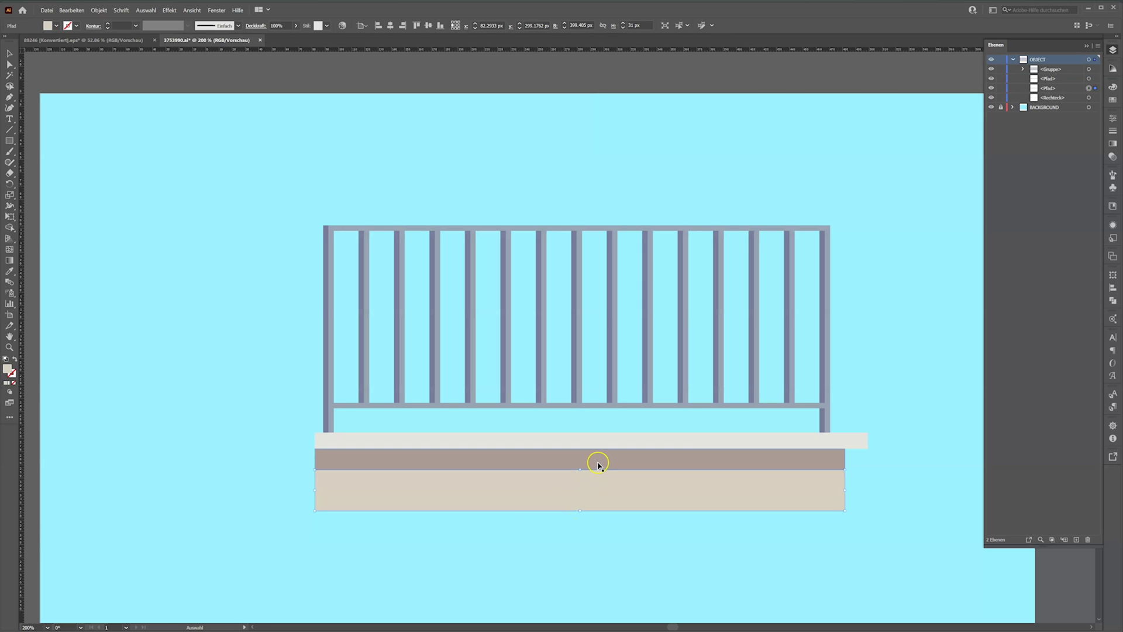
left_click_drag(581, 495, 574, 478)
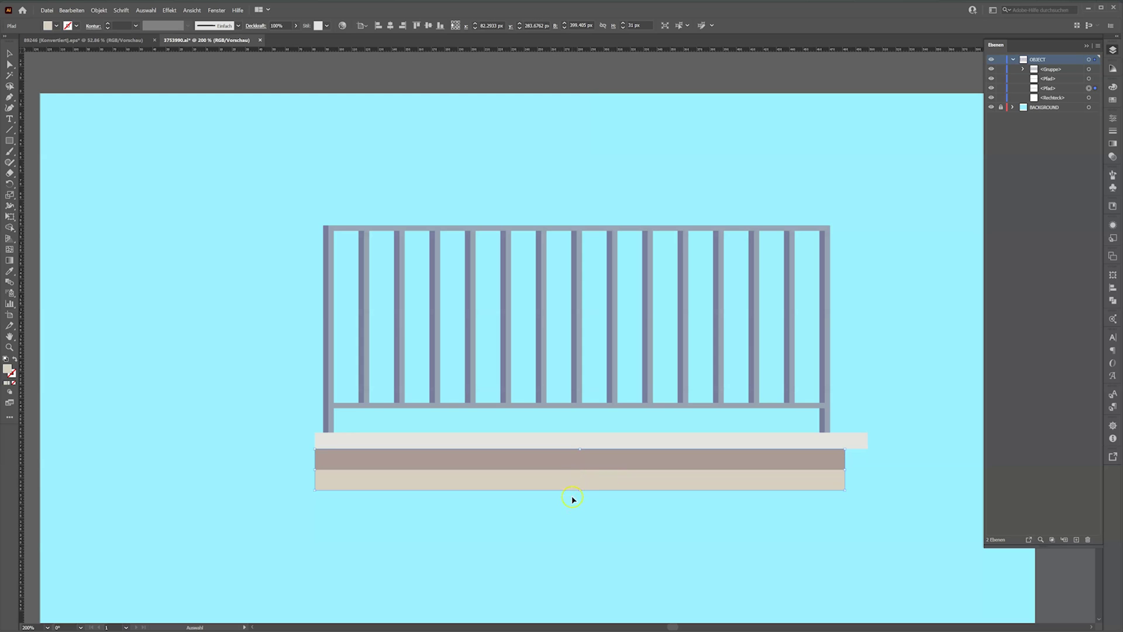
Fill the dark strip below the floor slab with a linear gradient at a 90° angle.
left_click(575, 460)
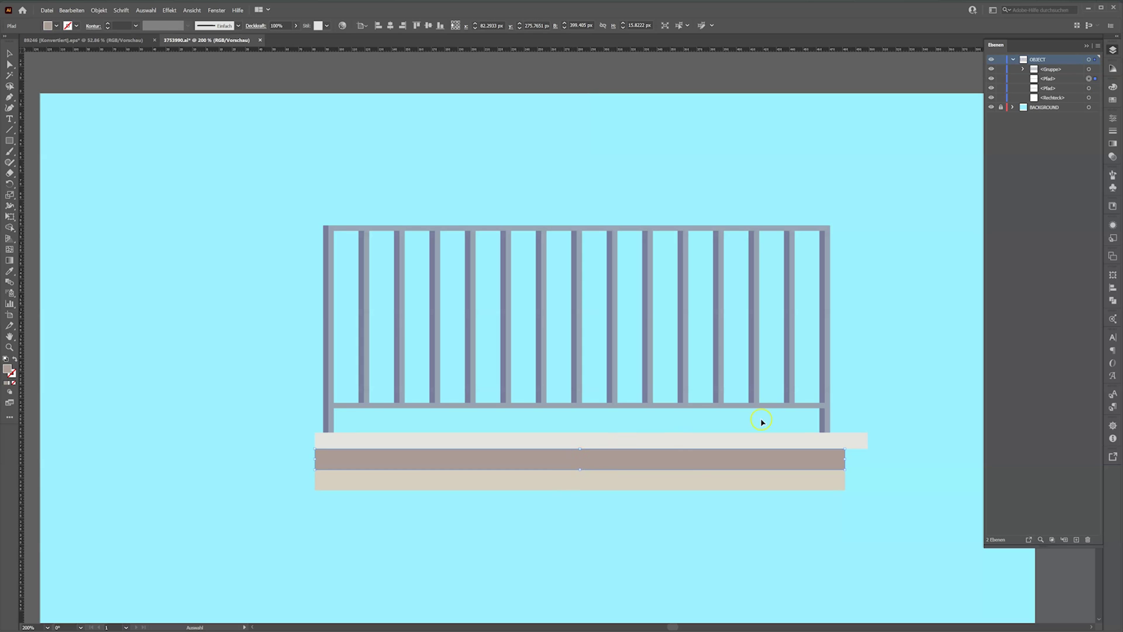
left_click(1113, 144)
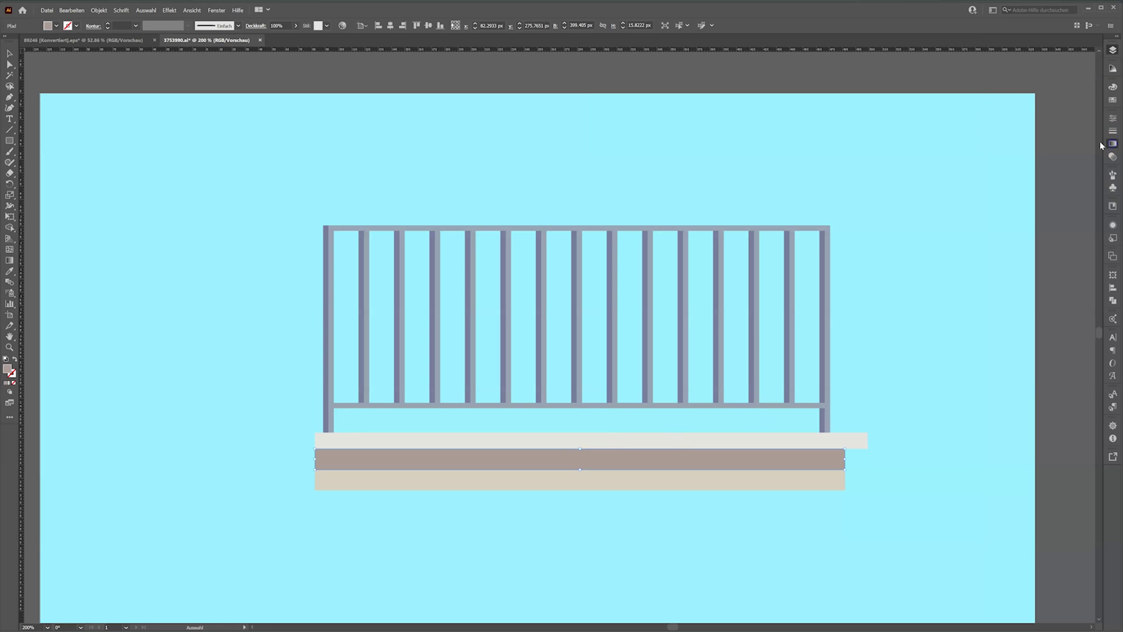
left_click(1045, 176)
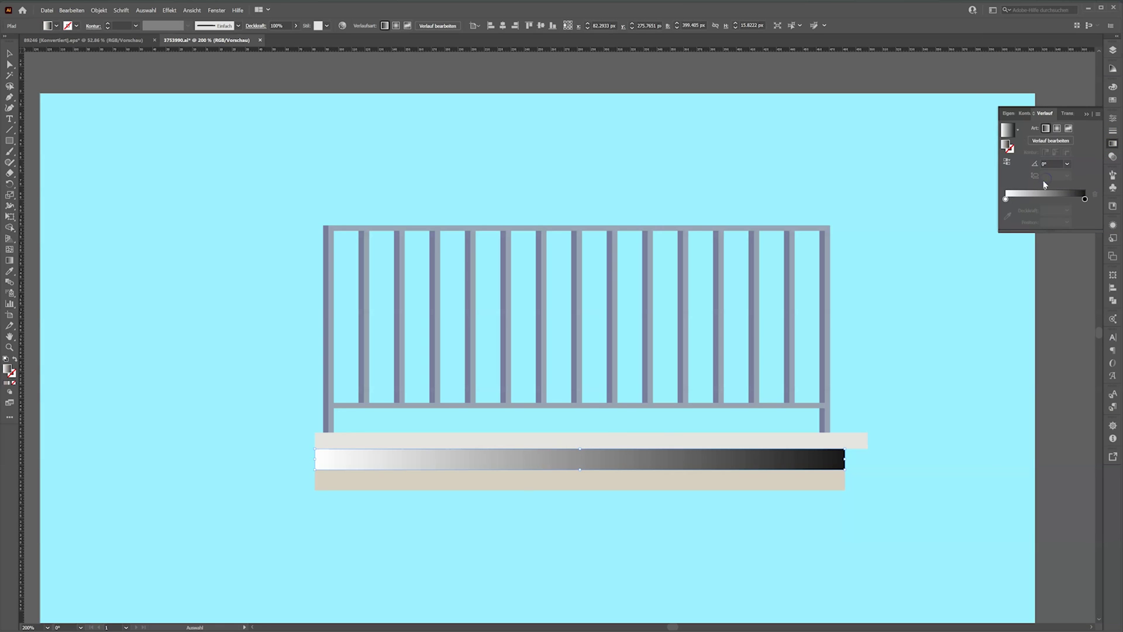
left_click(1051, 164)
left_click(1006, 199)
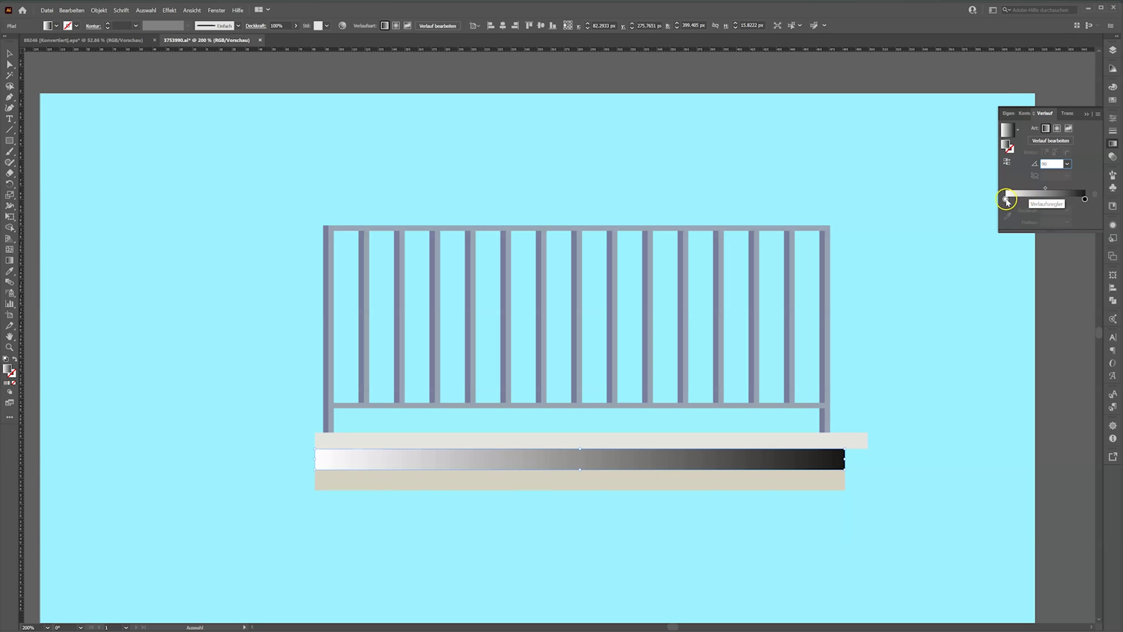
left_click(1085, 199)
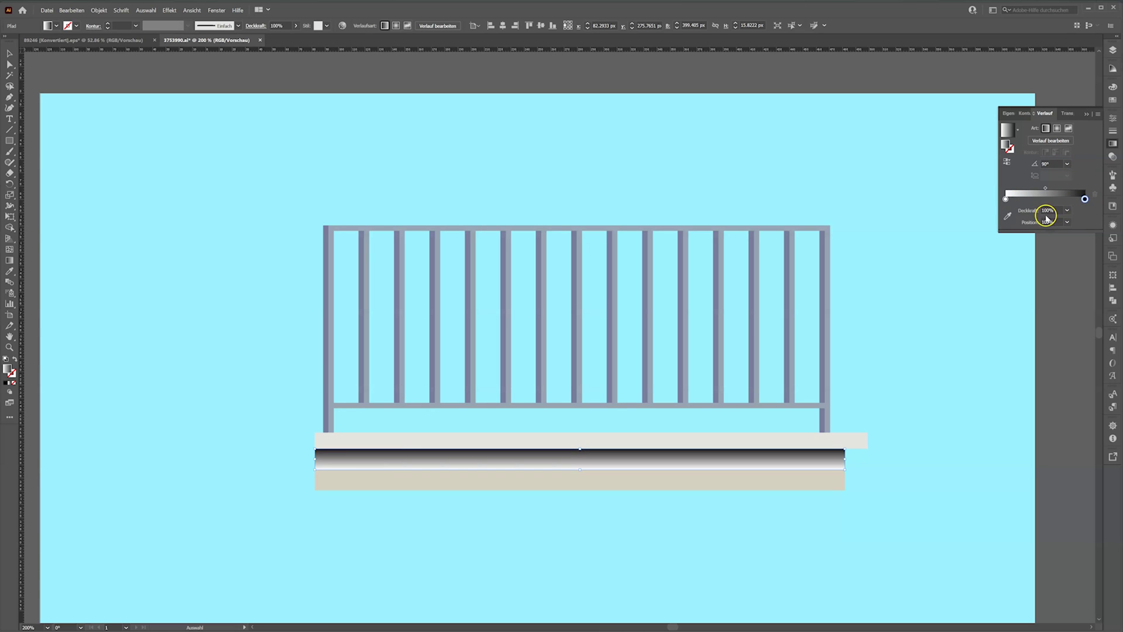
Change the gradient's white stop to black with 0% opacity so the strip fades downward like a shadow.
left_click(1006, 199)
double_click(1006, 199)
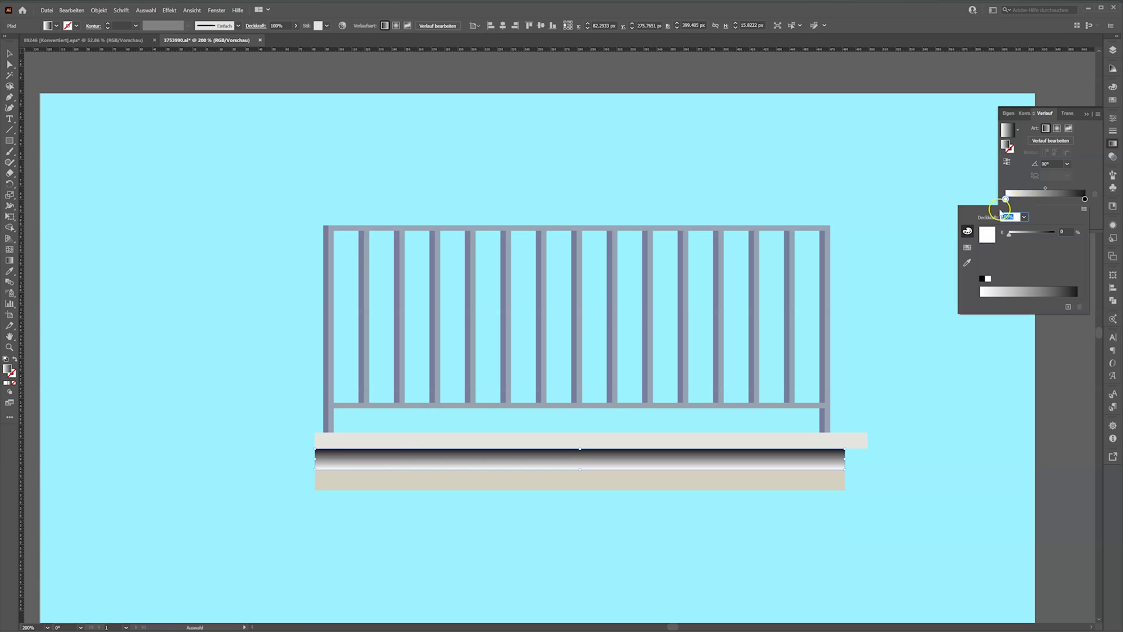
left_click(983, 278)
left_click(1006, 222)
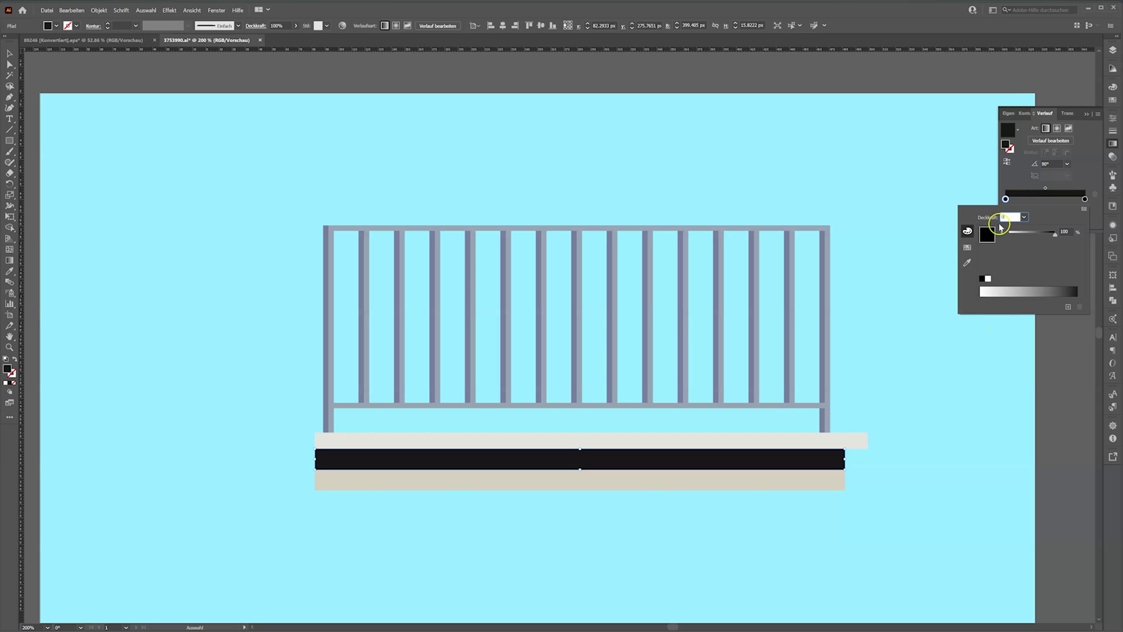
type("0")
key("Return")
Shorten the beige base rectangle so its bottom edge aligns with the gradient strip's lower edge.
left_click(571, 481)
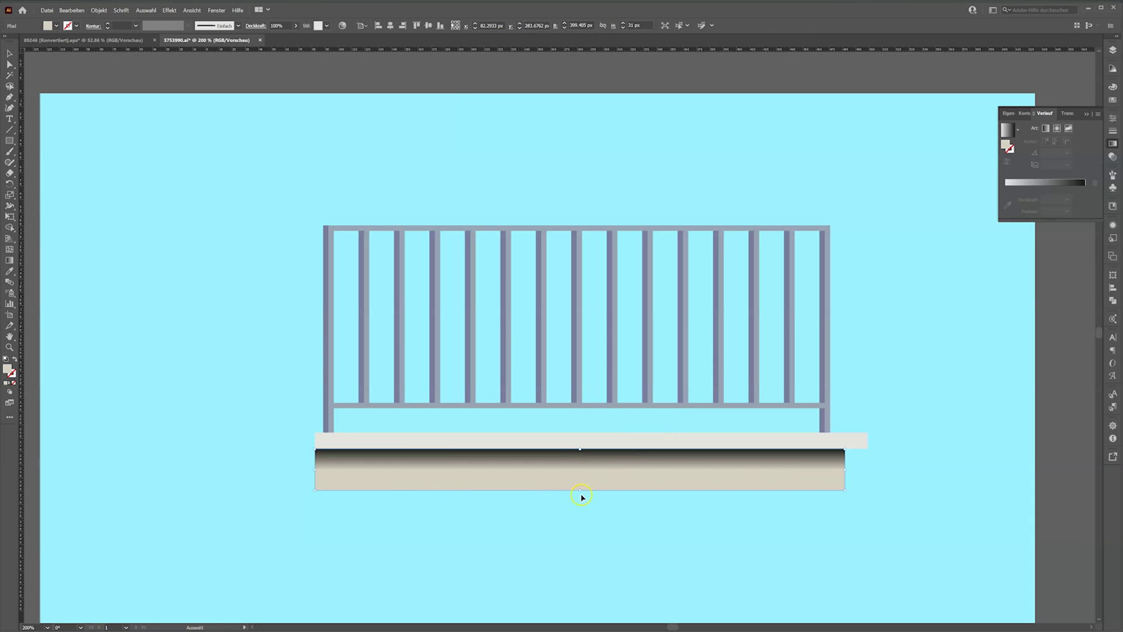
left_click_drag(580, 489, 585, 471)
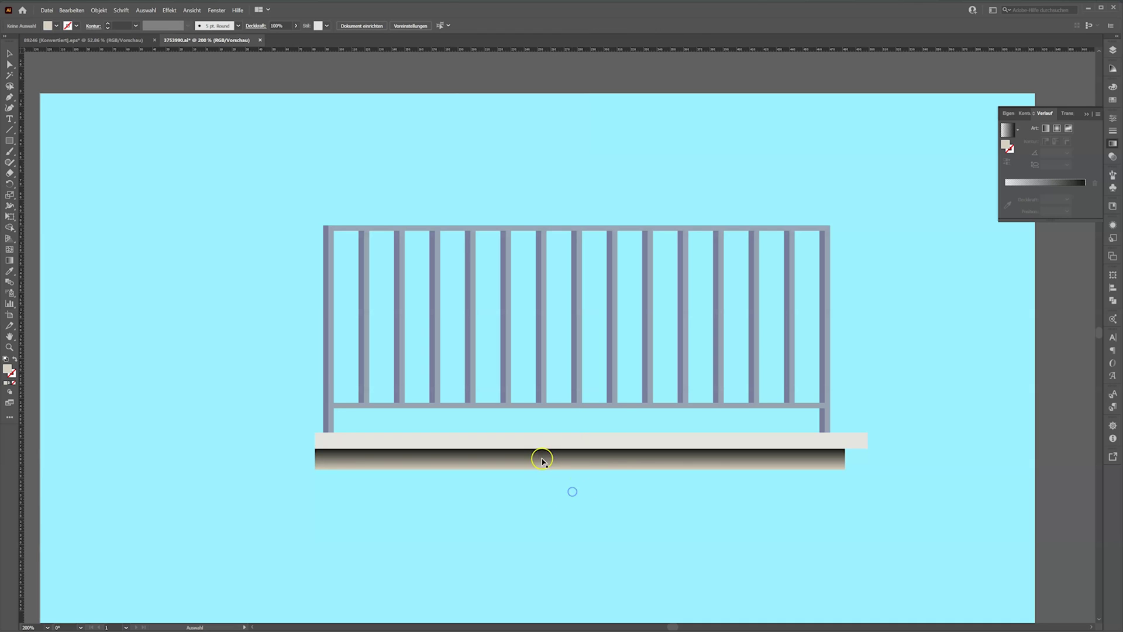
Toggle the gradient strip's visibility off and on to check its shading over the beige rectangle.
left_click(621, 462)
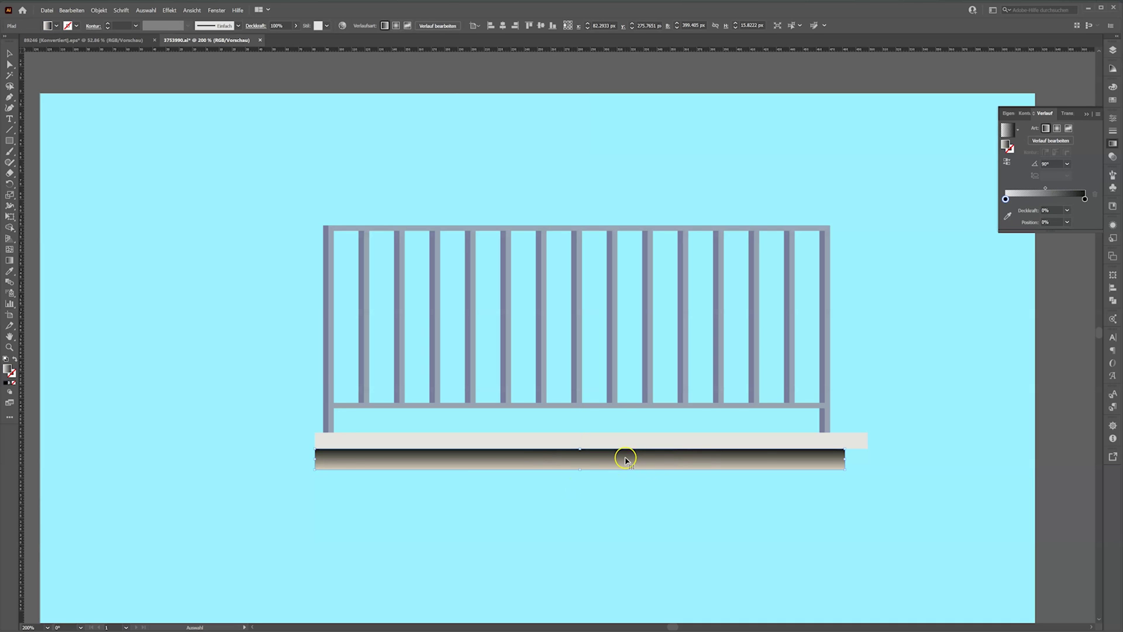
left_click(1114, 50)
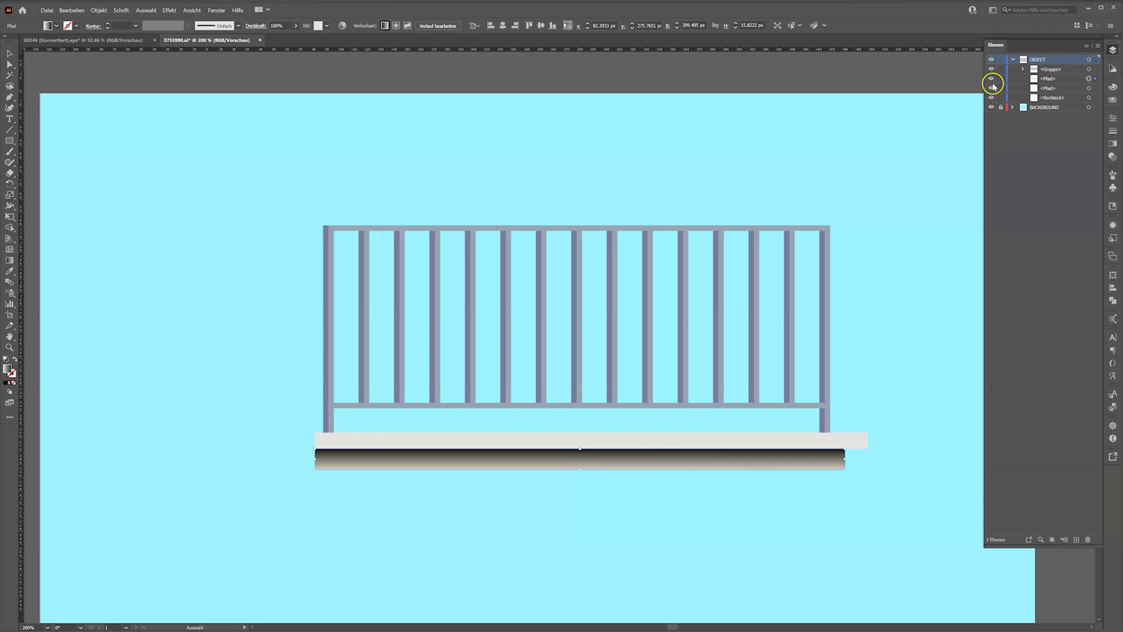
left_click(992, 79)
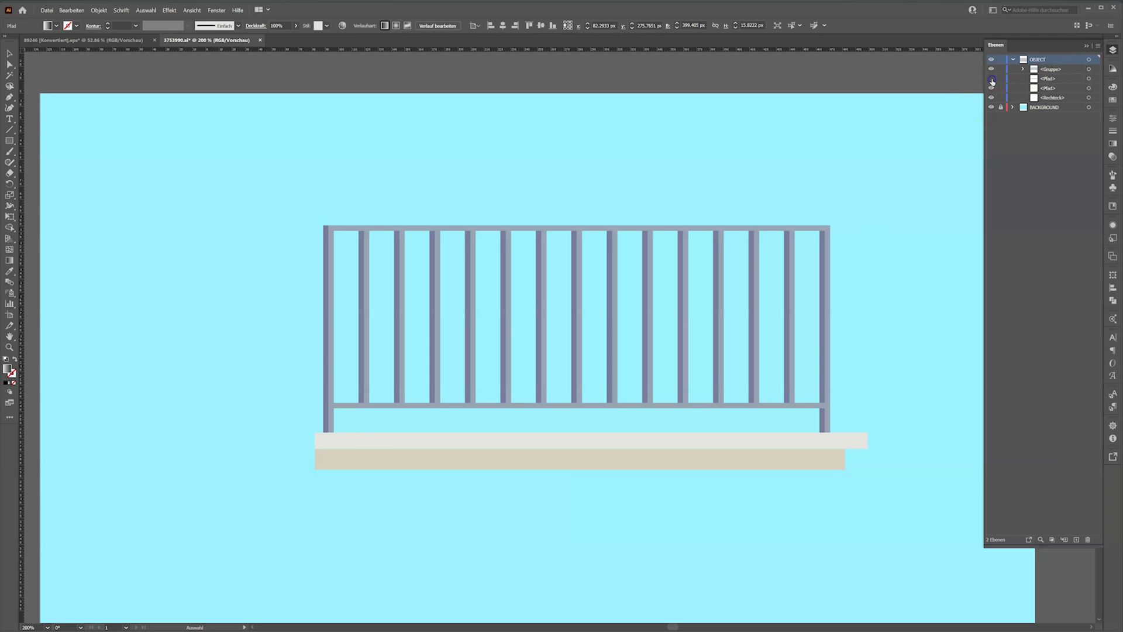
left_click(992, 78)
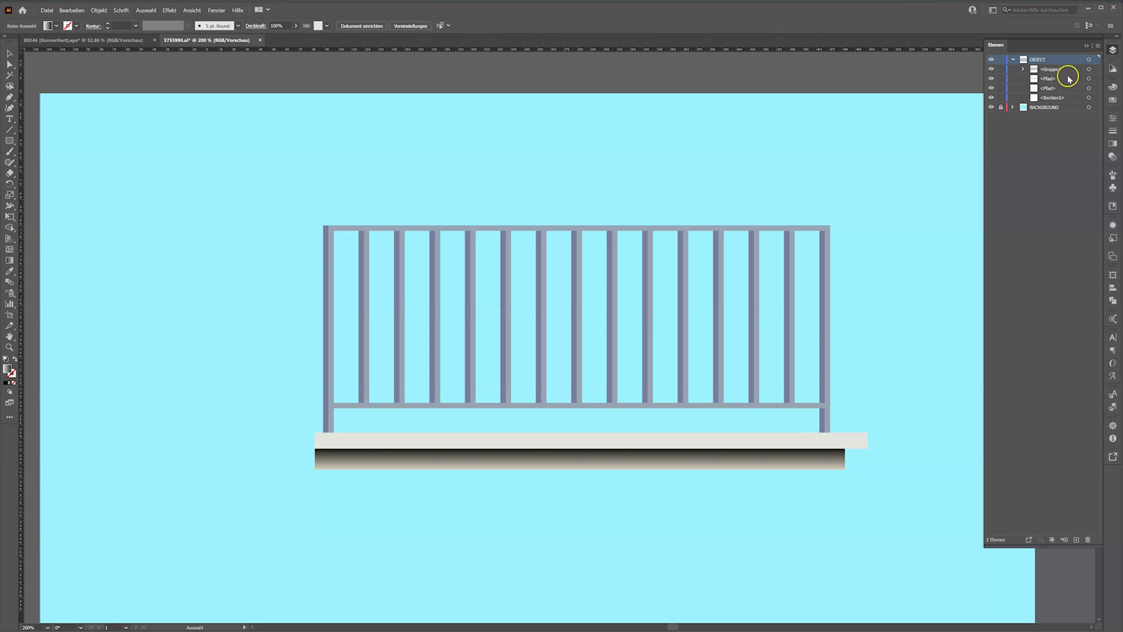
Lower the opacity of the gradient strip below the floor slab to about 40%.
left_click(1095, 79)
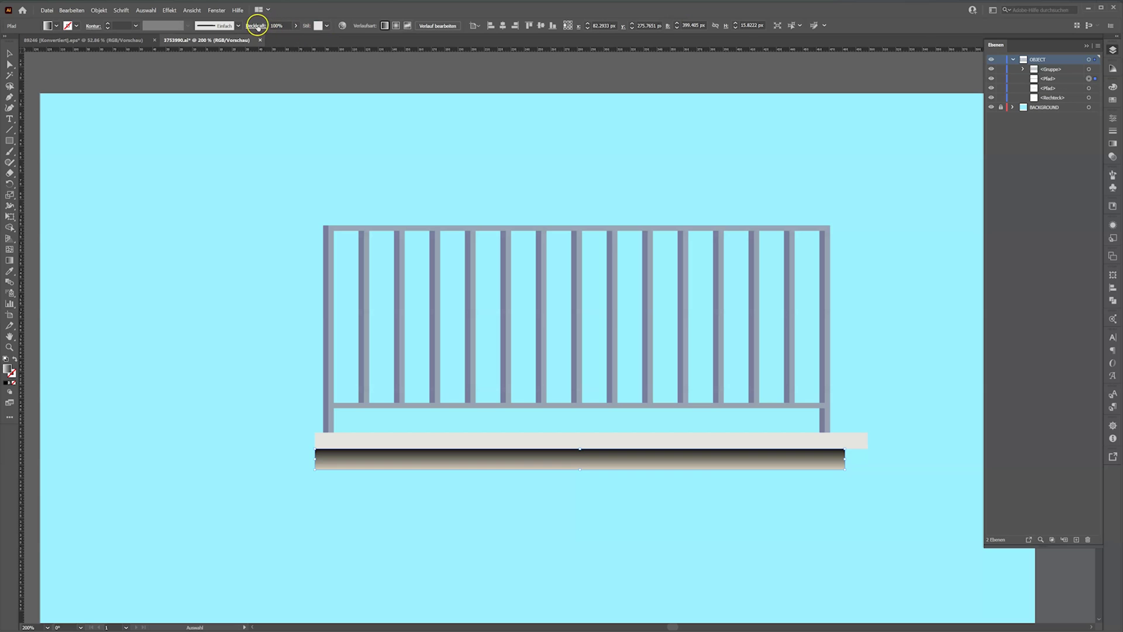
left_click(296, 26)
left_click_drag(278, 41, 280, 40)
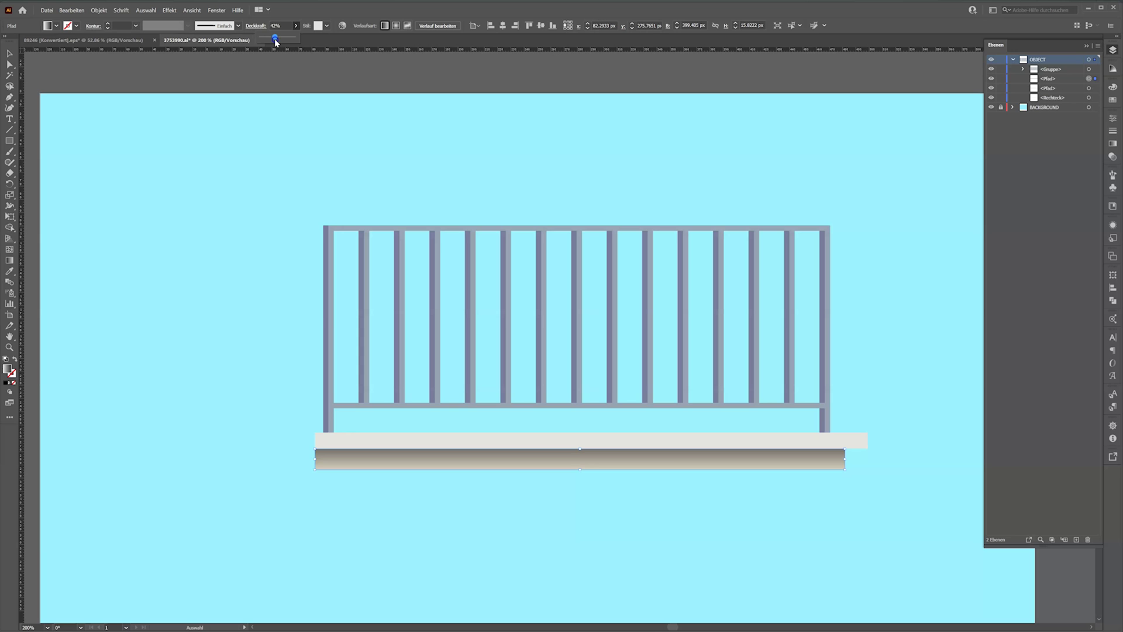
left_click_drag(276, 41, 273, 41)
left_click(246, 134)
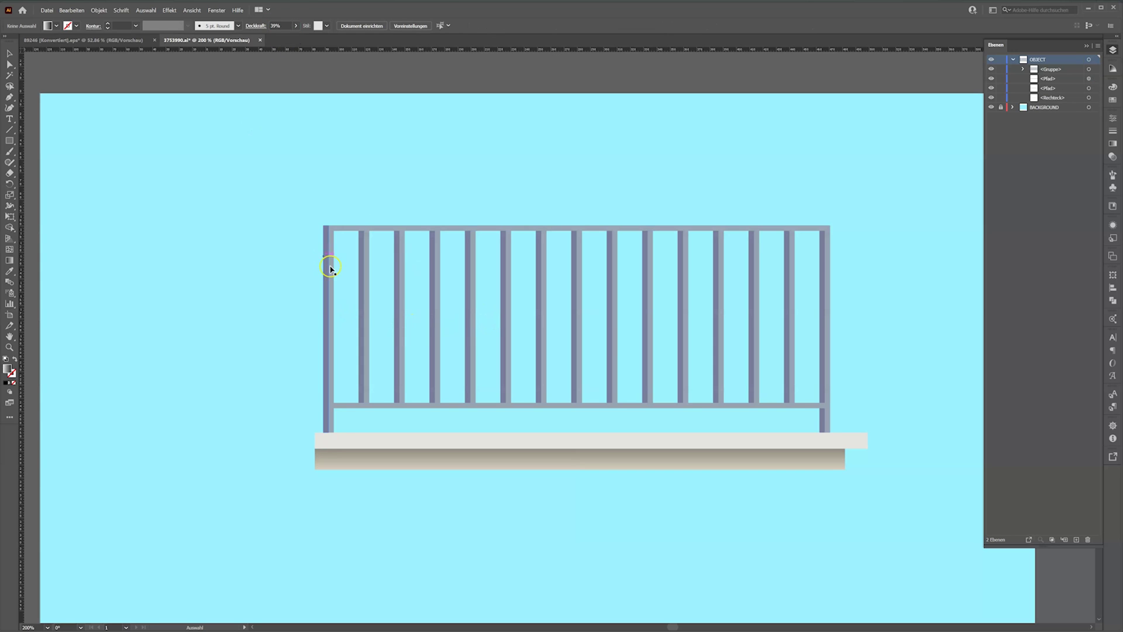
Bevel the top of the railing's leftmost post by moving its outer top corner anchor slightly down with the Direct Selection tool.
scroll(334, 272, "up", 2)
left_click(316, 183)
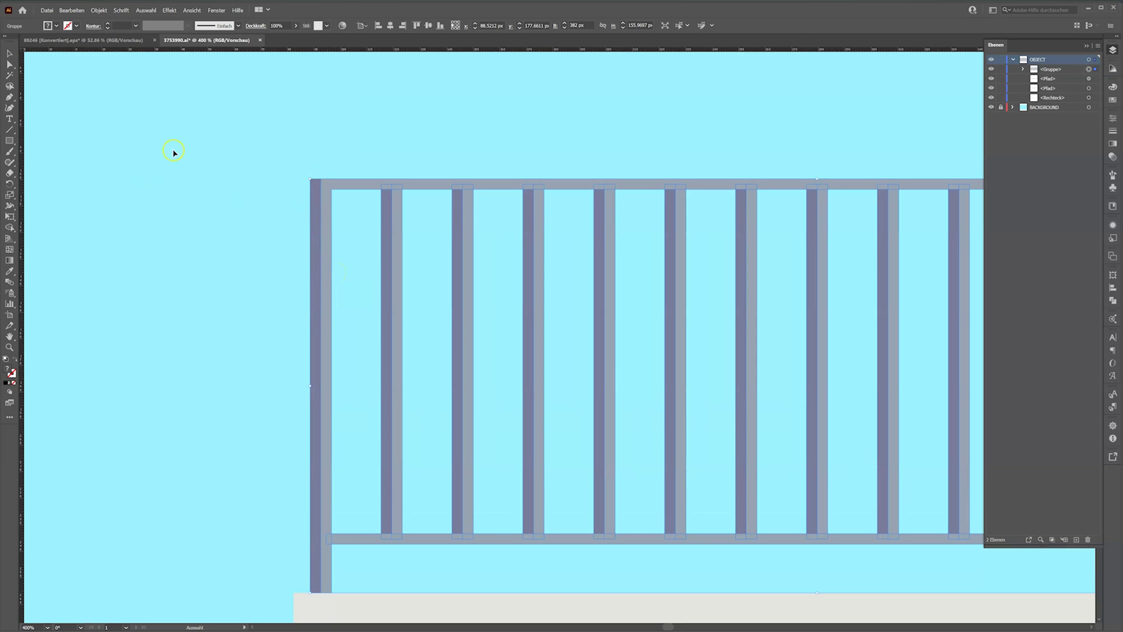
key("a")
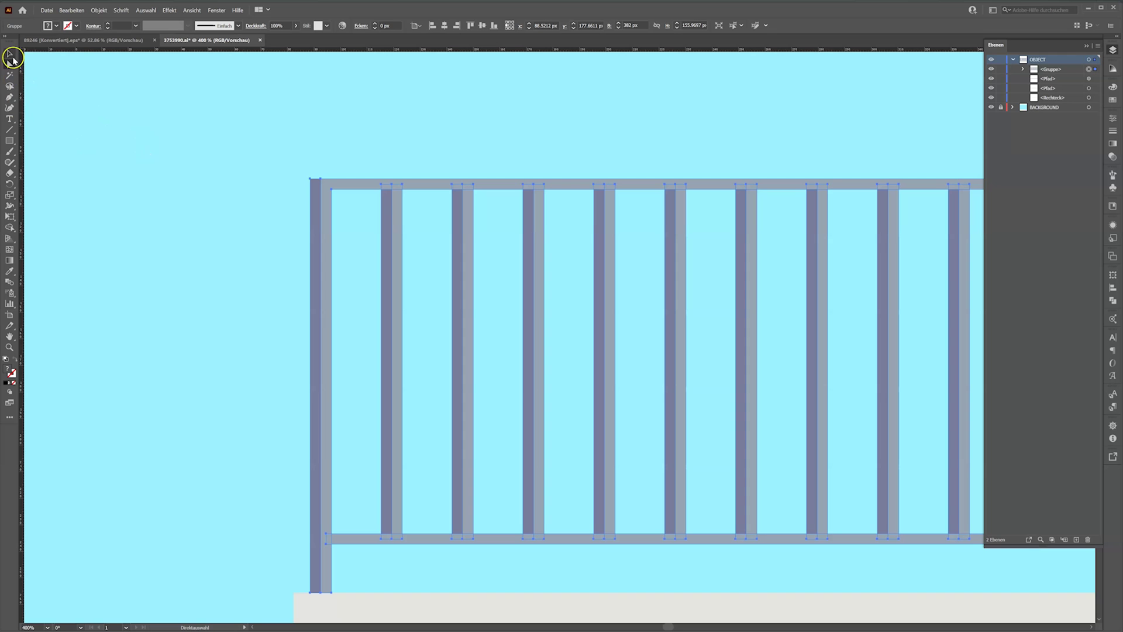
left_click(310, 179)
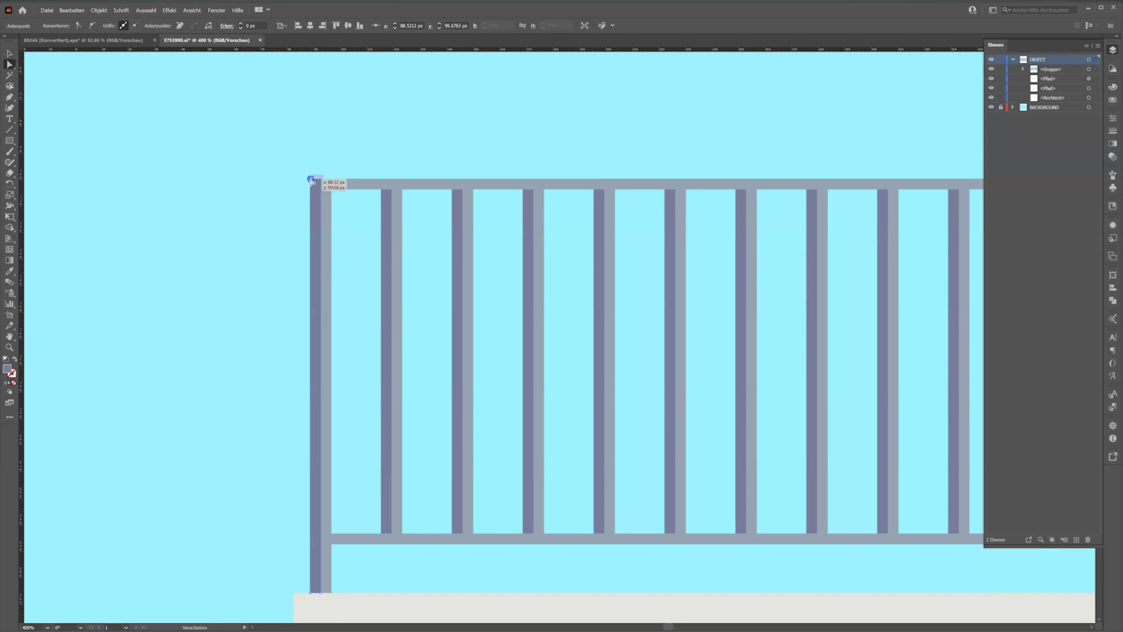
left_click_drag(310, 178, 312, 185)
left_click(313, 120)
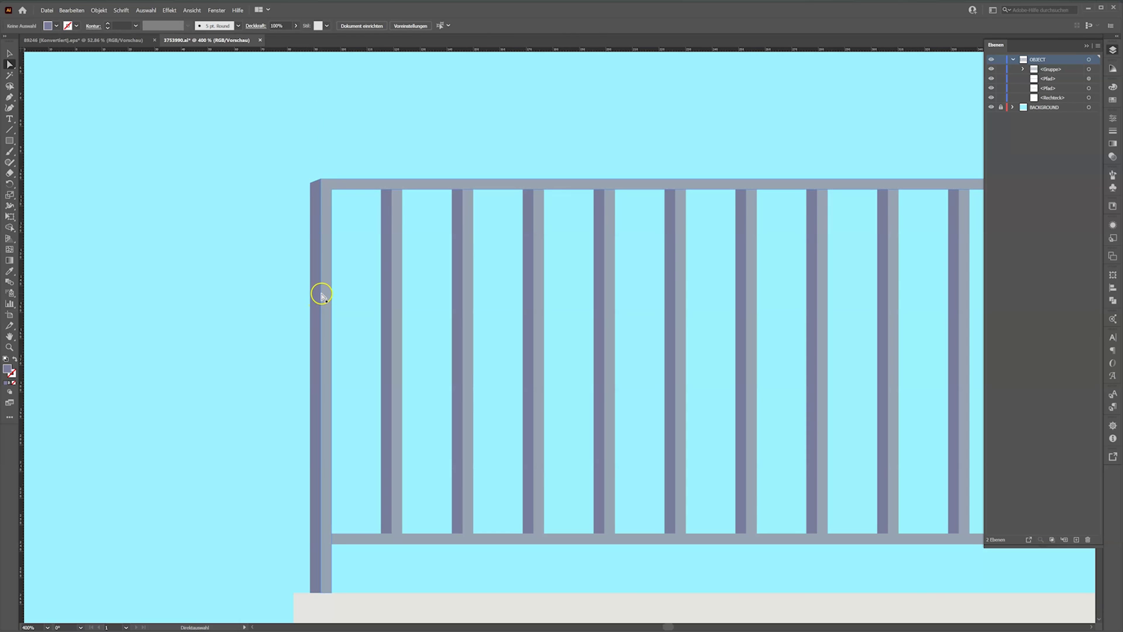
scroll(320, 293, "down", 2, "alt")
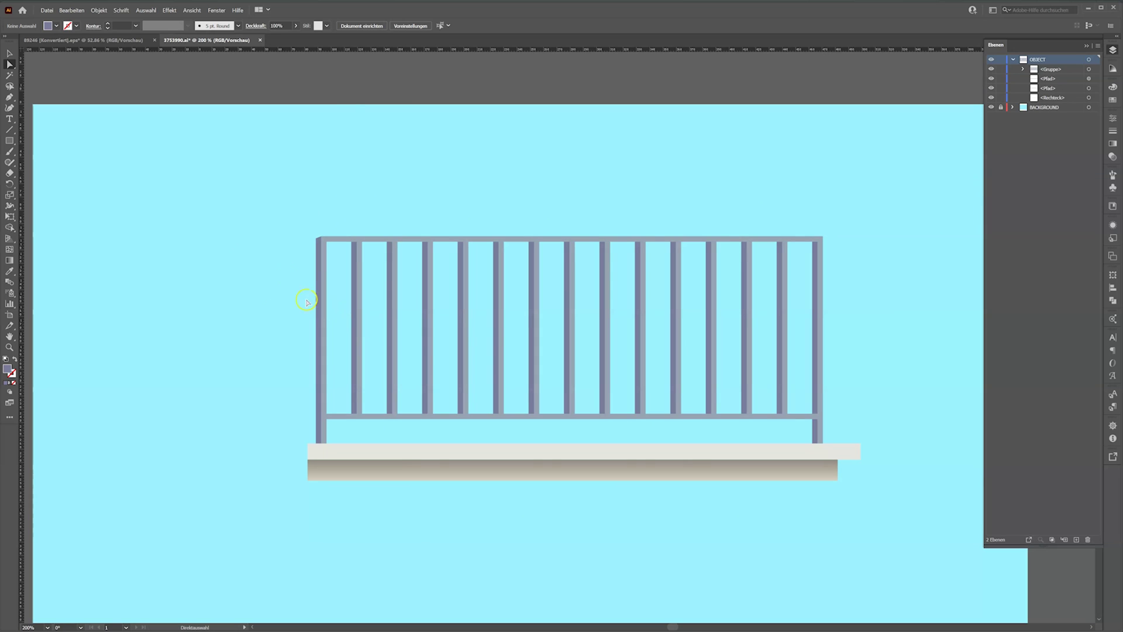
Try squeezing the whole balcony to about 368 px wide from its left end, and undo the resize.
key("v")
left_click_drag(277, 216, 361, 377)
left_click_drag(428, 488, 588, 512)
left_click_drag(848, 517, 848, 517)
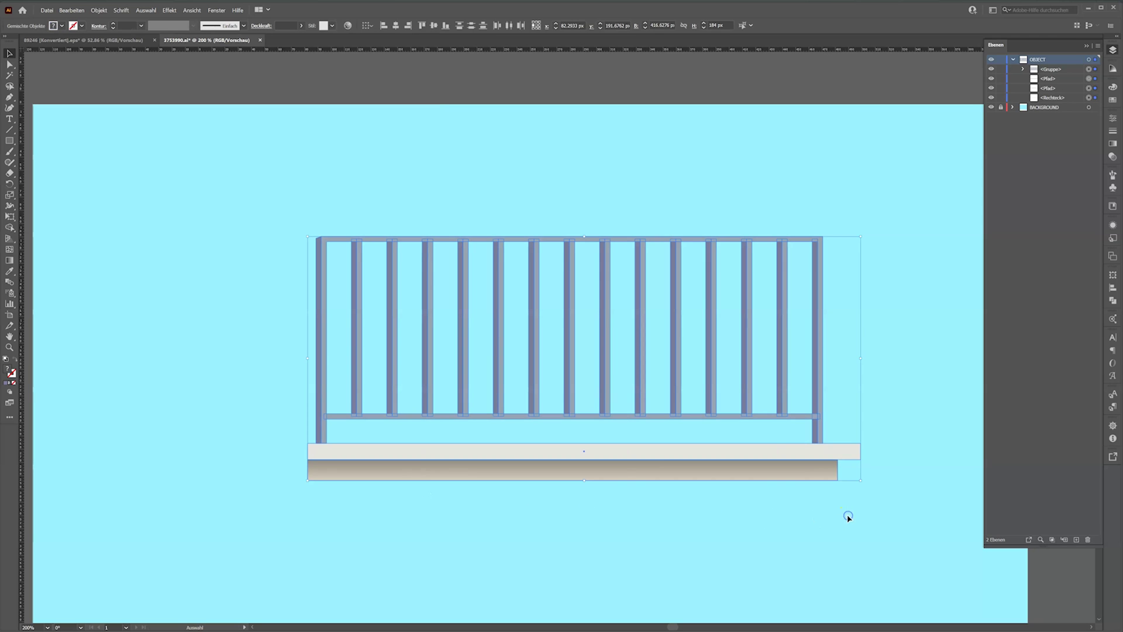
left_click_drag(308, 359, 373, 359)
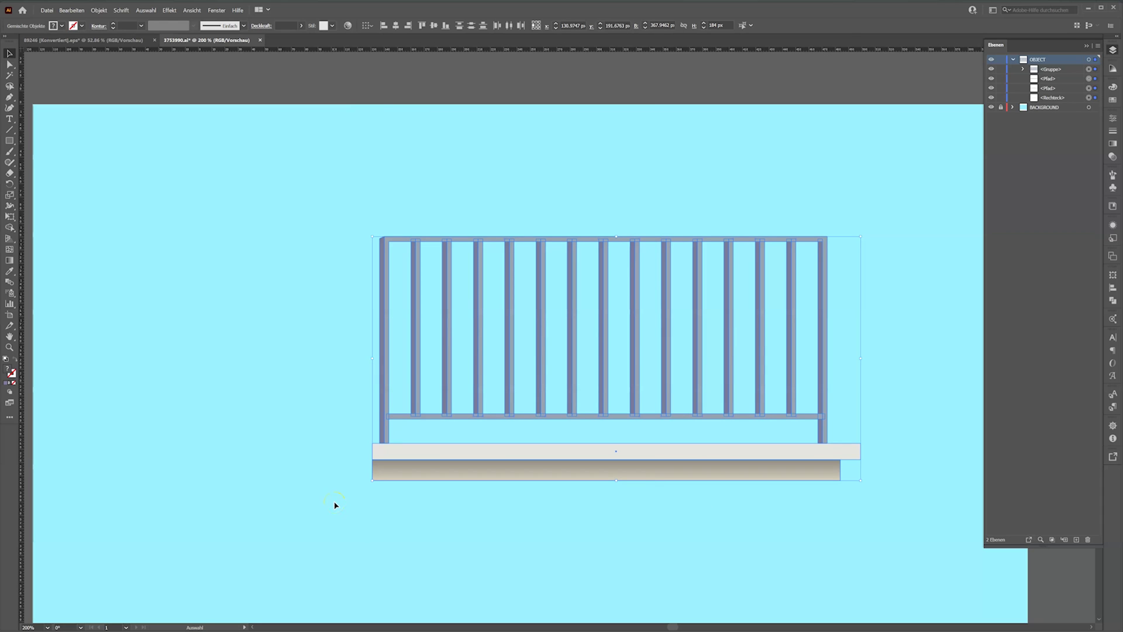
key("ctrl+z")
left_click(305, 547)
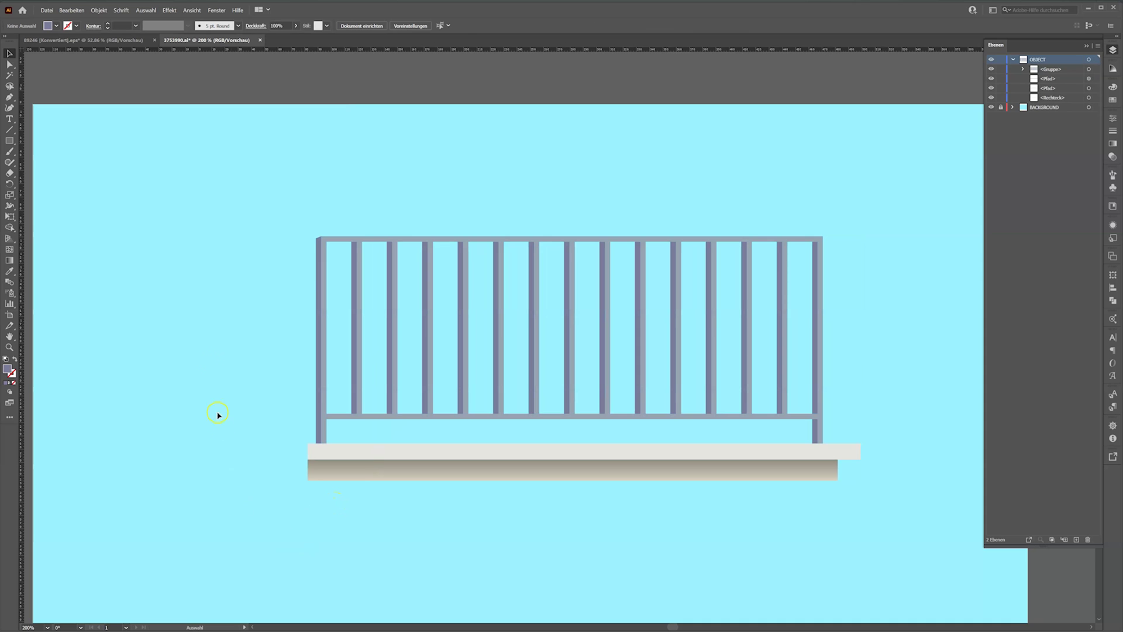
Select the railing, floor slab, base and gradient strip together, group them and copy the balcony.
left_click_drag(465, 414, 860, 523)
left_click(372, 193)
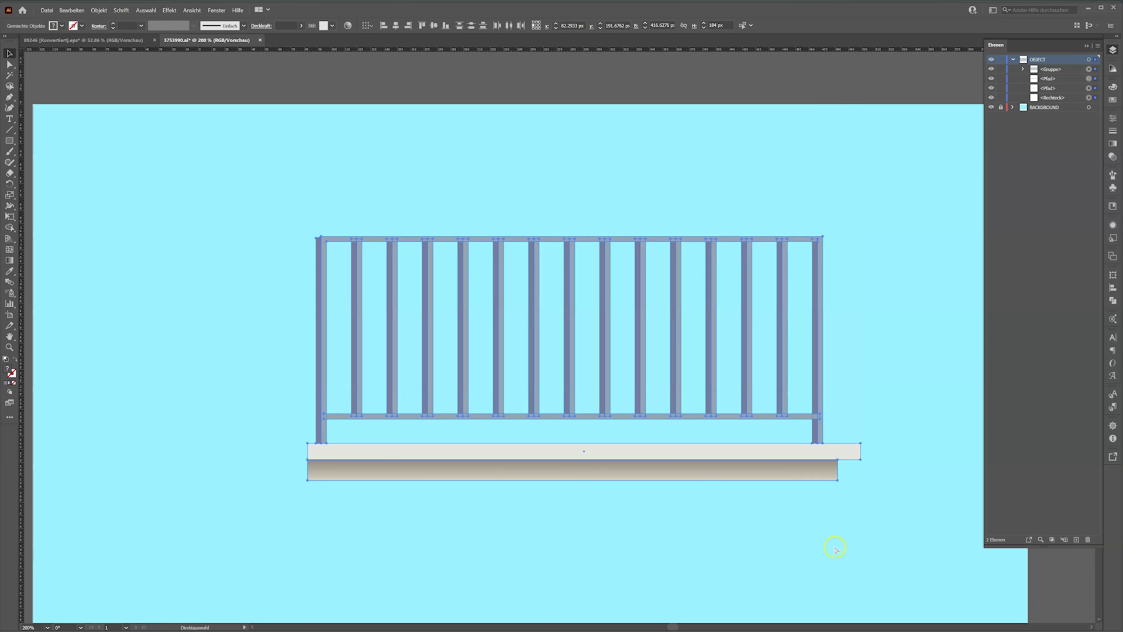
key("ctrl+g")
key("a")
key("v")
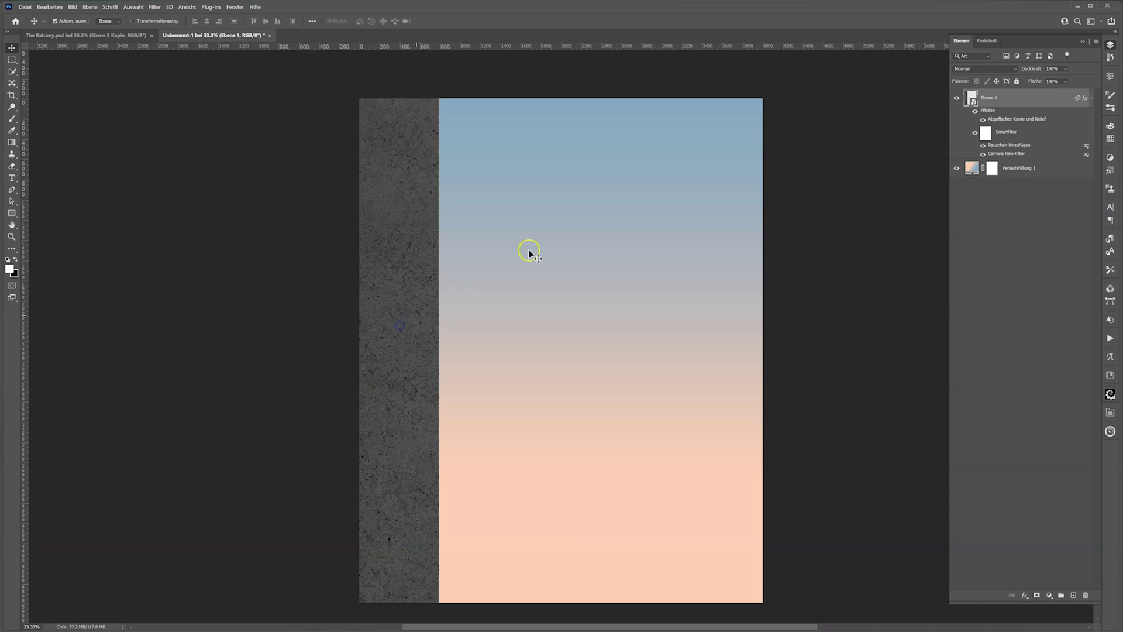
Switch to Photoshop and paste the balcony above the wall layer as a Smart Object.
left_click(1020, 98)
key("ctrl+v")
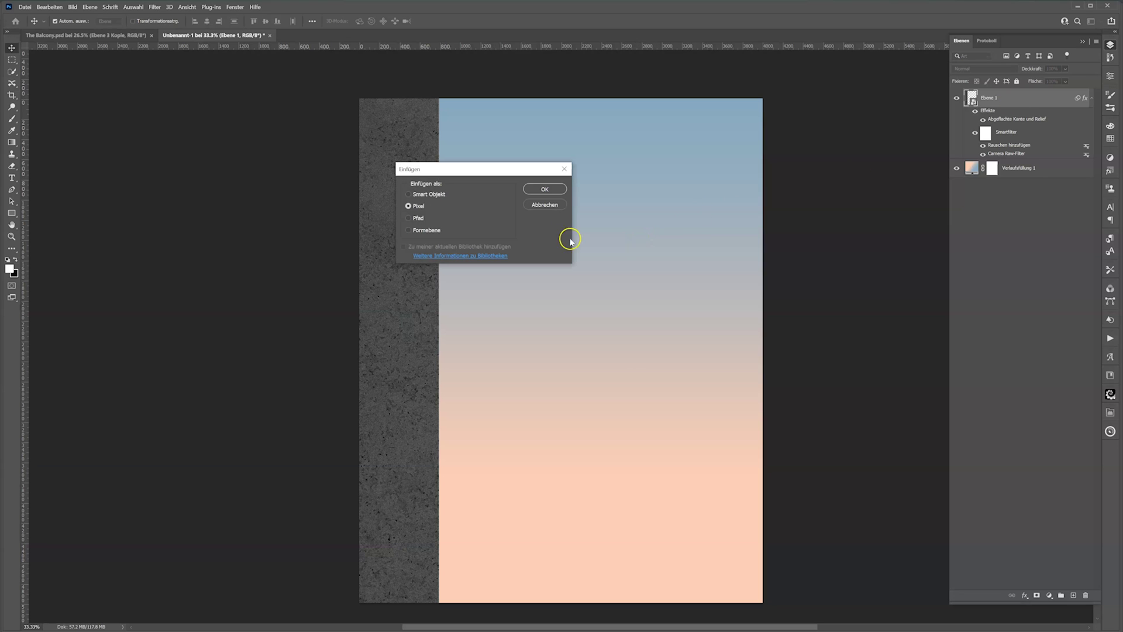
left_click(409, 195)
left_click(542, 190)
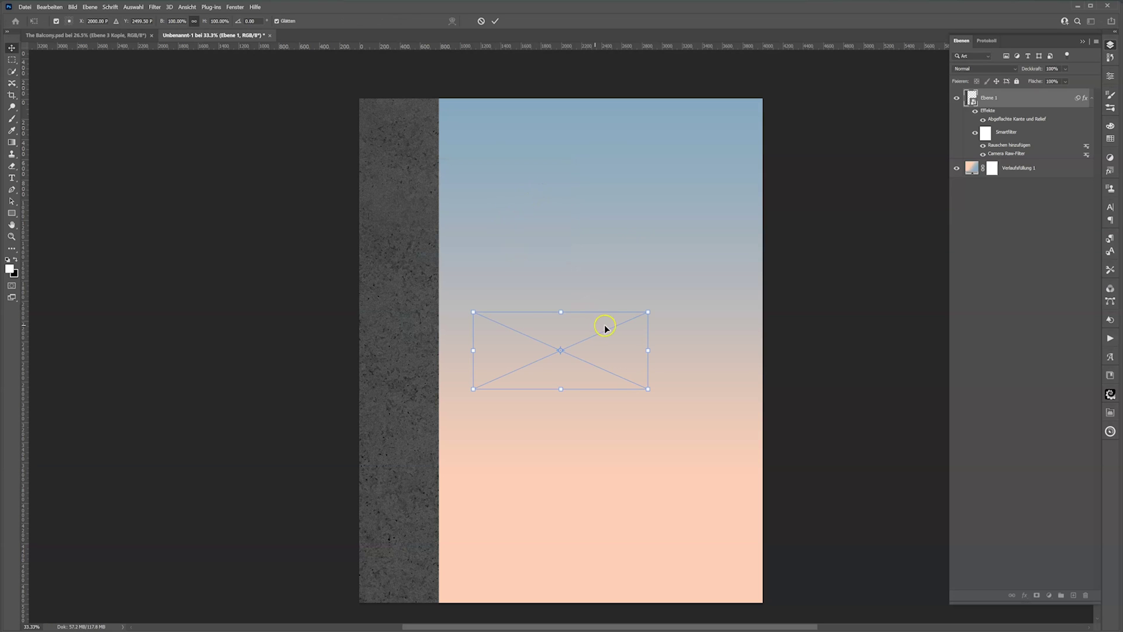
Place the balcony against the concrete wall's right edge and scale it proportionally to about 55%.
left_click_drag(595, 348, 554, 342)
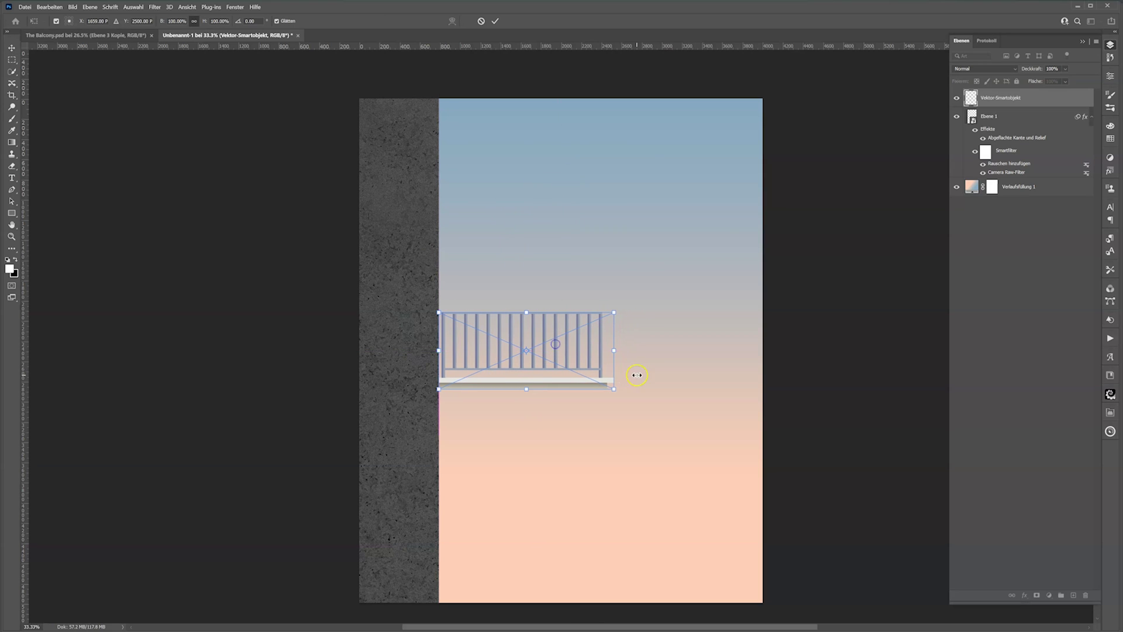
left_click_drag(615, 389, 505, 347)
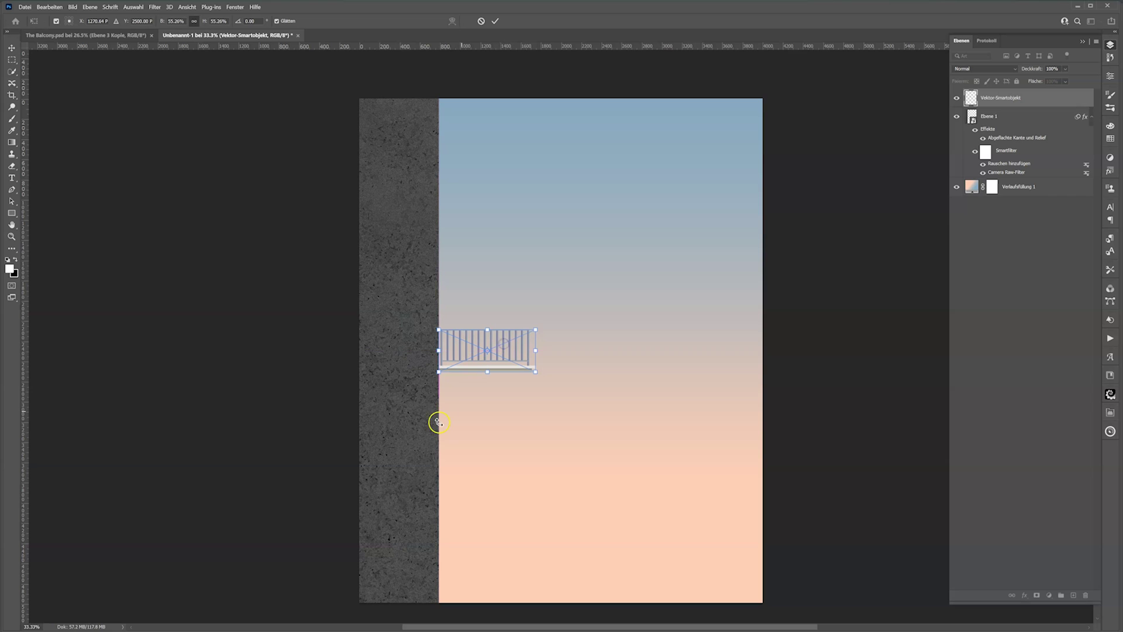
left_click(496, 21)
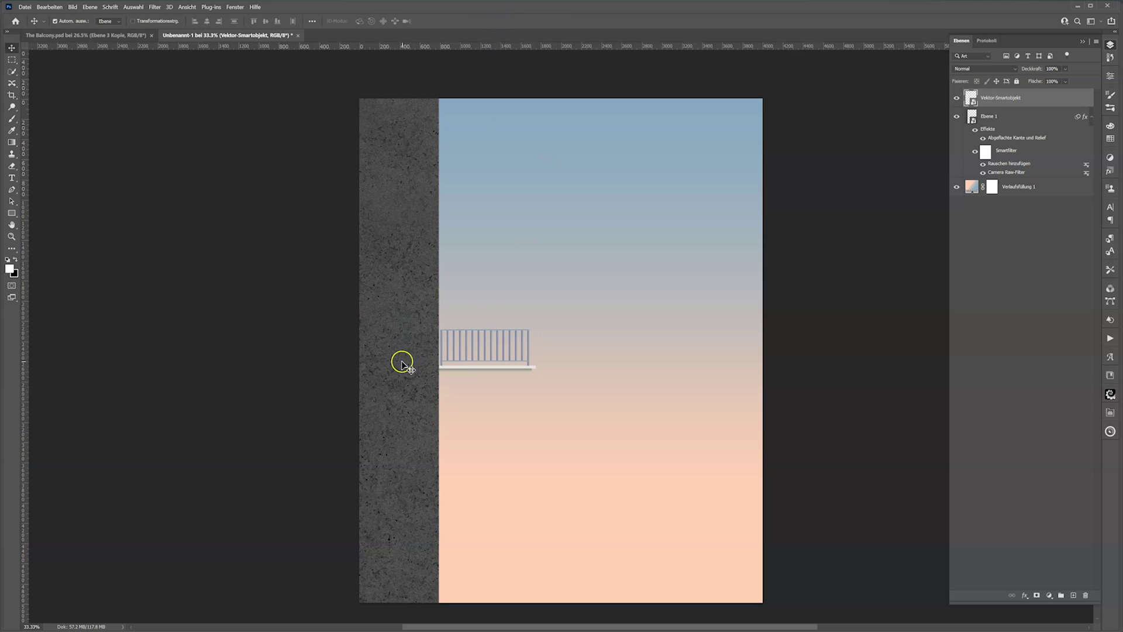
Move the balcony layer below the wall layer Ebene 1 and shift the balcony left, partly behind the wall.
left_click_drag(988, 105, 986, 171)
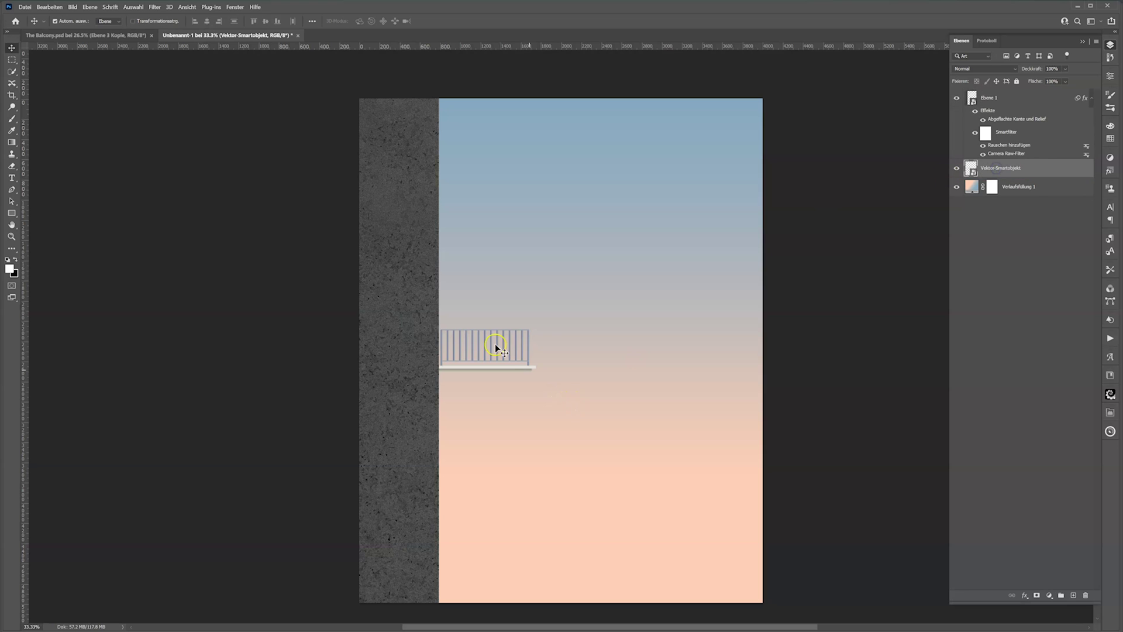
left_click_drag(490, 368, 471, 370)
Nudge the concrete wall left so that its visible strip gets narrower and uncovers more of the balcony.
left_click(382, 253)
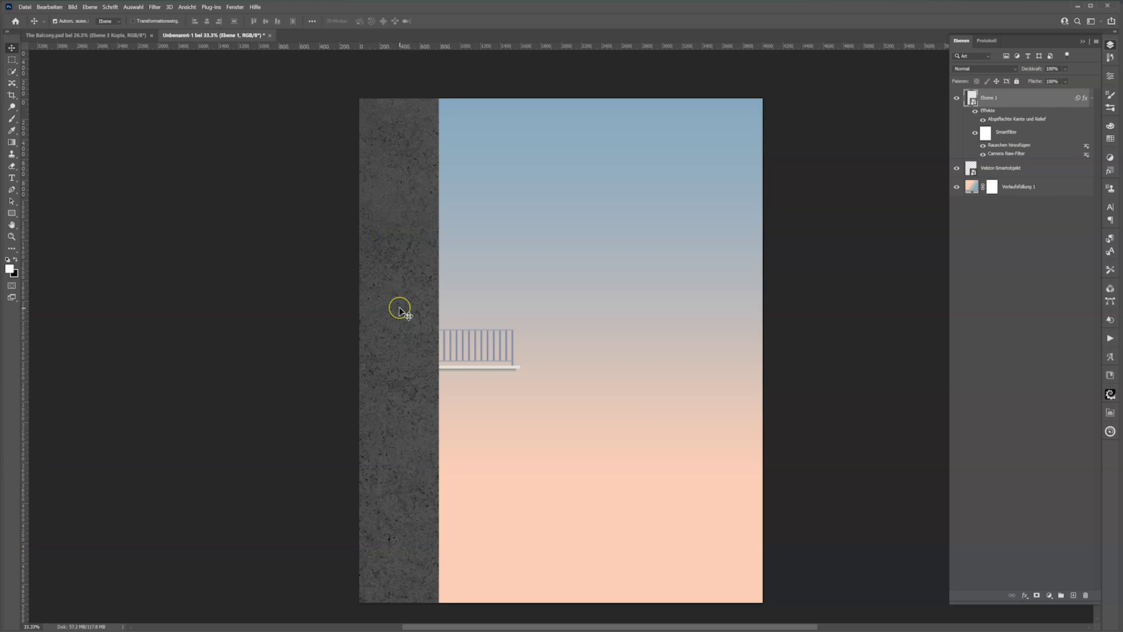
key("shift+Left")
key("shift+Left")
key("shift+Left")
key("shift+Left")
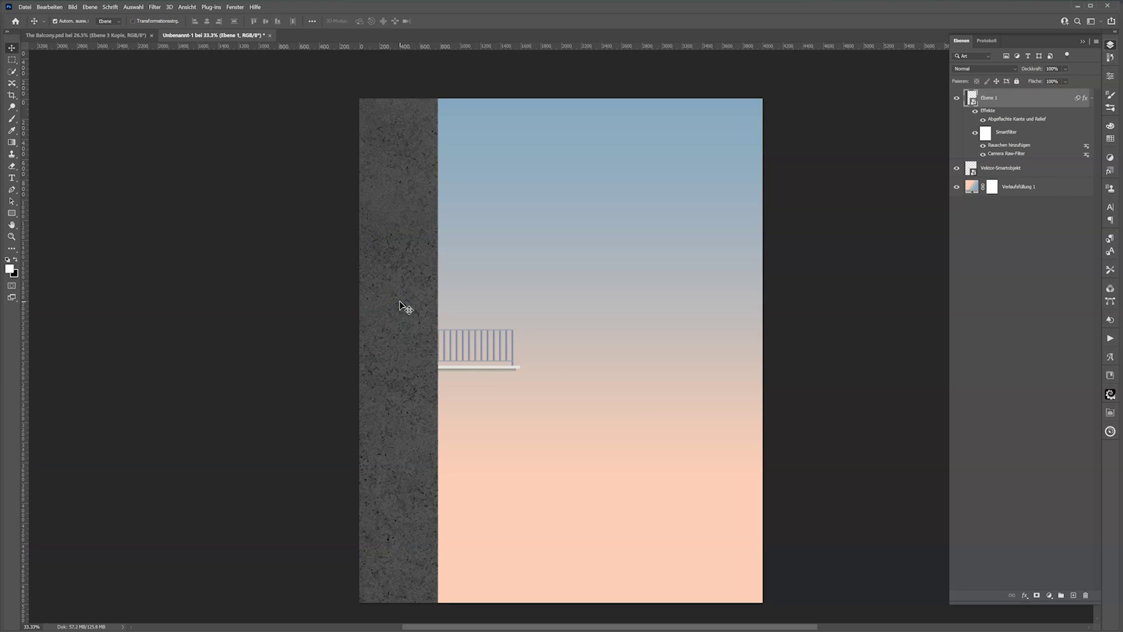
key("shift+Left")
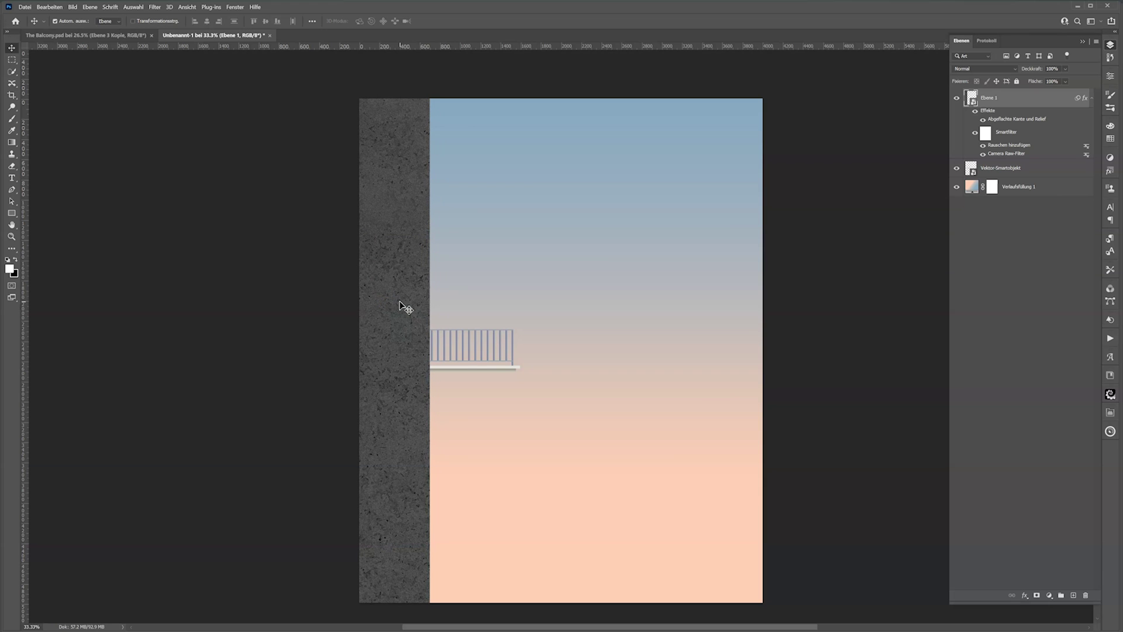
Delete the balcony layer, undo the deletion and reselect the balcony.
left_click(485, 368)
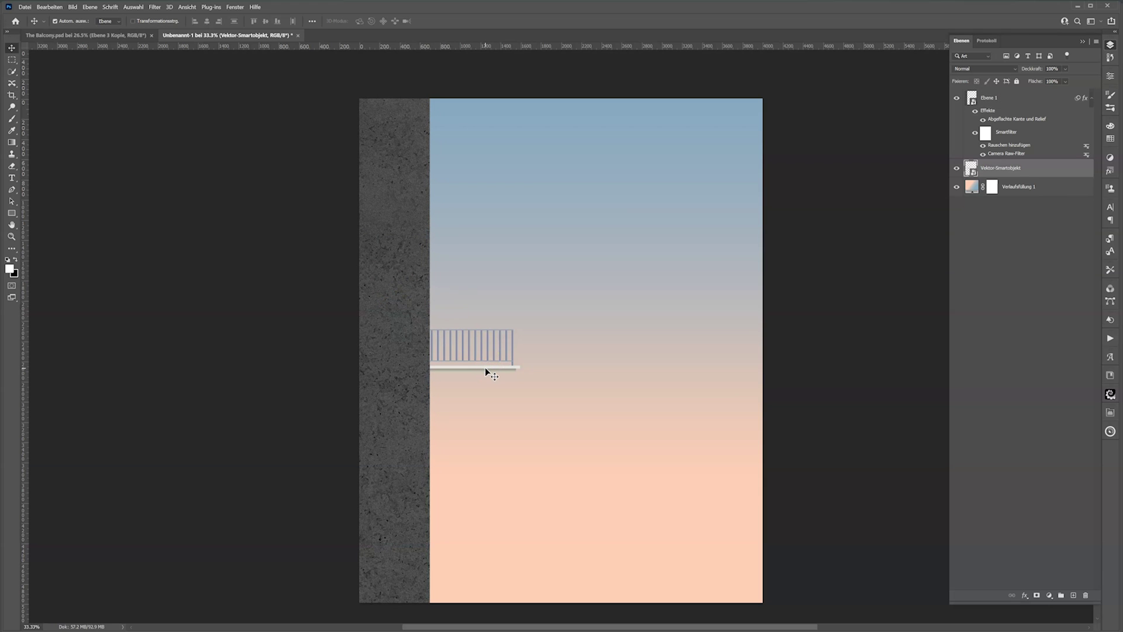
key("Delete")
key("Delete")
left_click(488, 371)
left_click(752, 245)
key("ctrl+z")
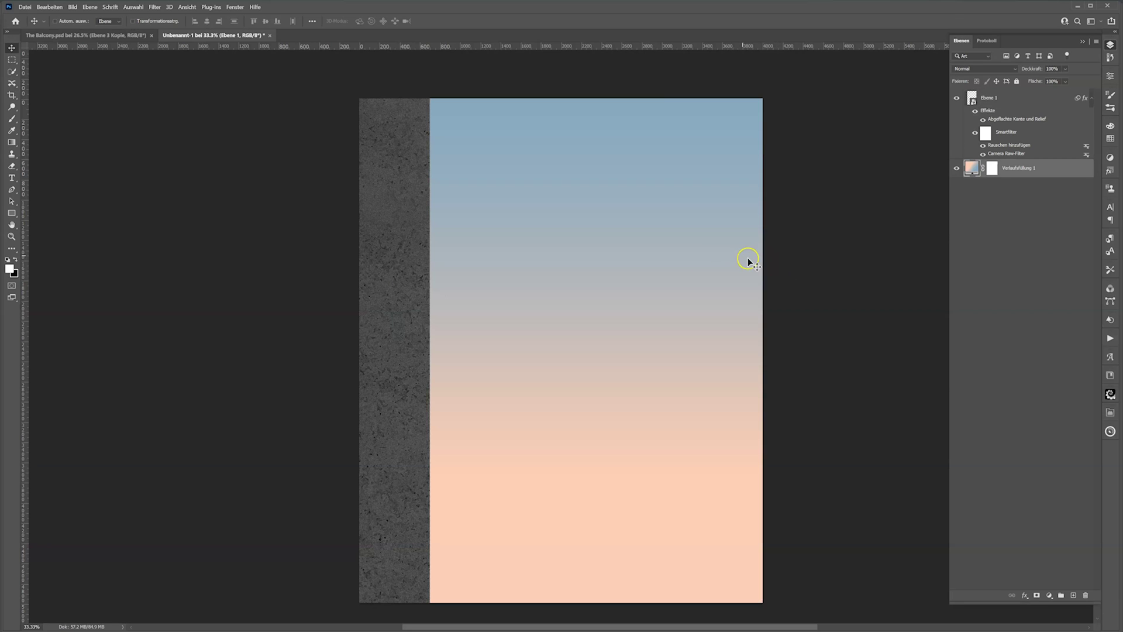
key("ctrl+z")
left_click(489, 369, "ctrl")
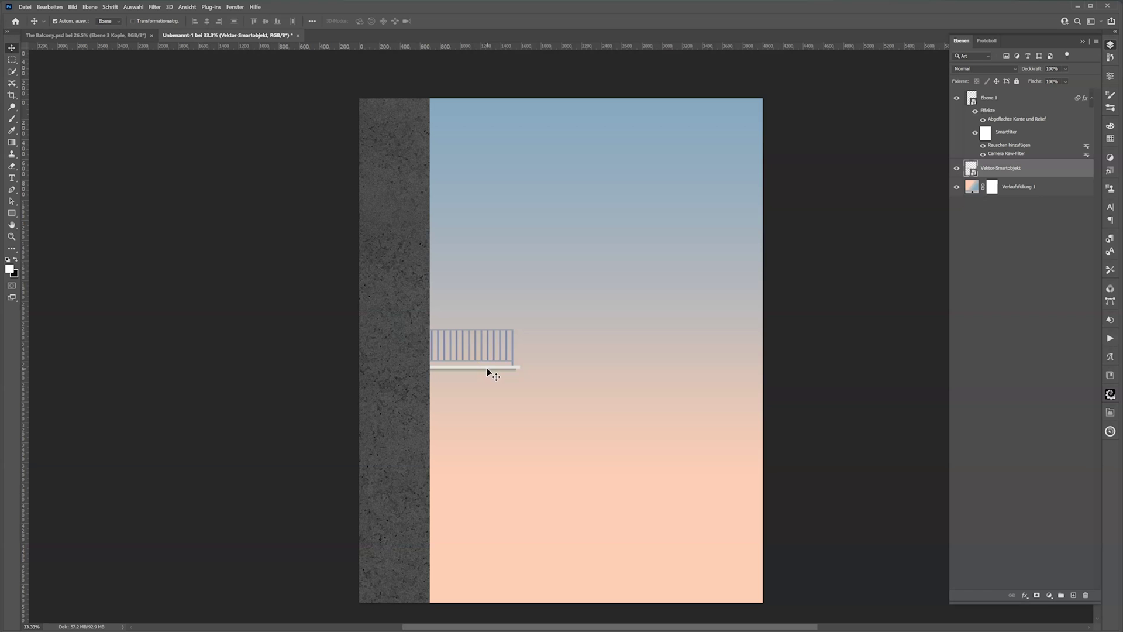
Step the document history back to the last Verschieben state and return to the Bewegen state.
left_click(986, 42)
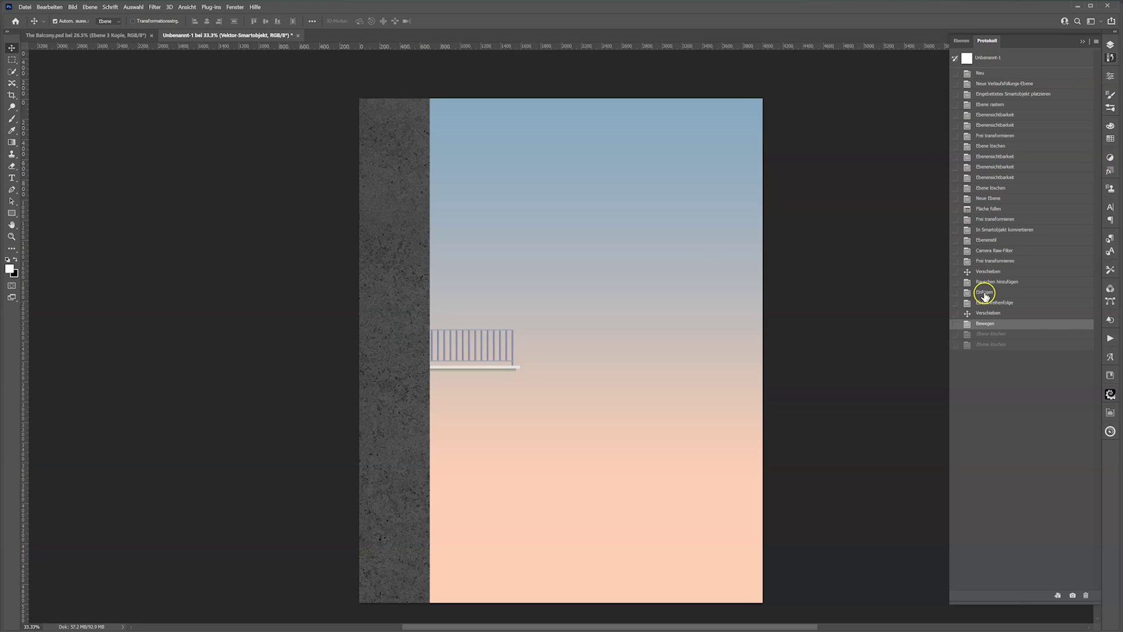
left_click(984, 314)
left_click(986, 323)
left_click(961, 41)
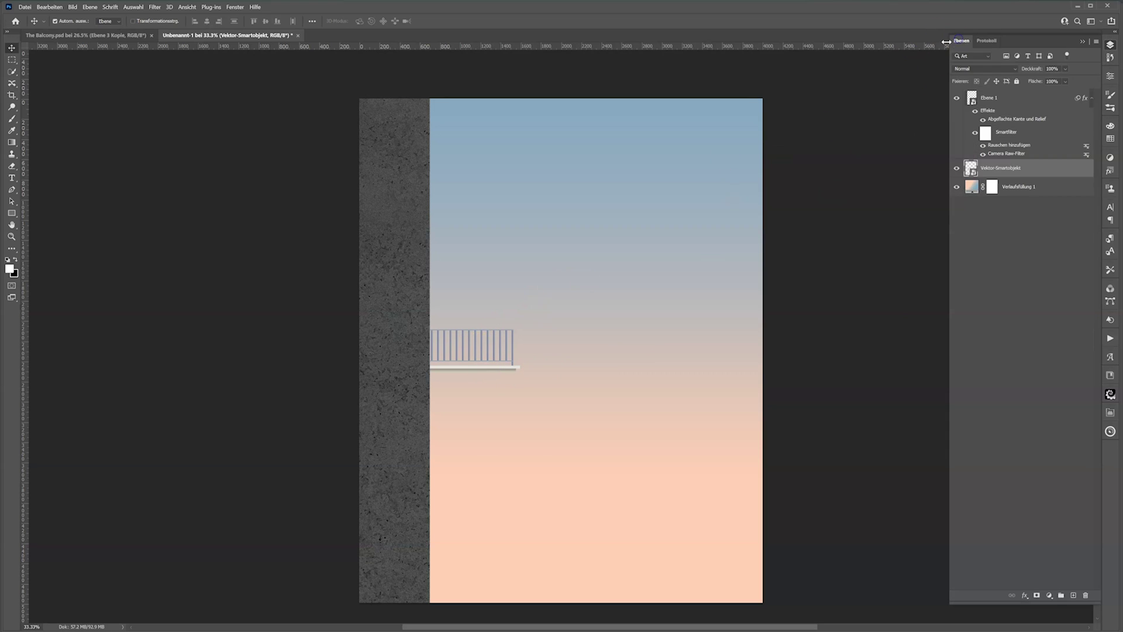
left_click(983, 42)
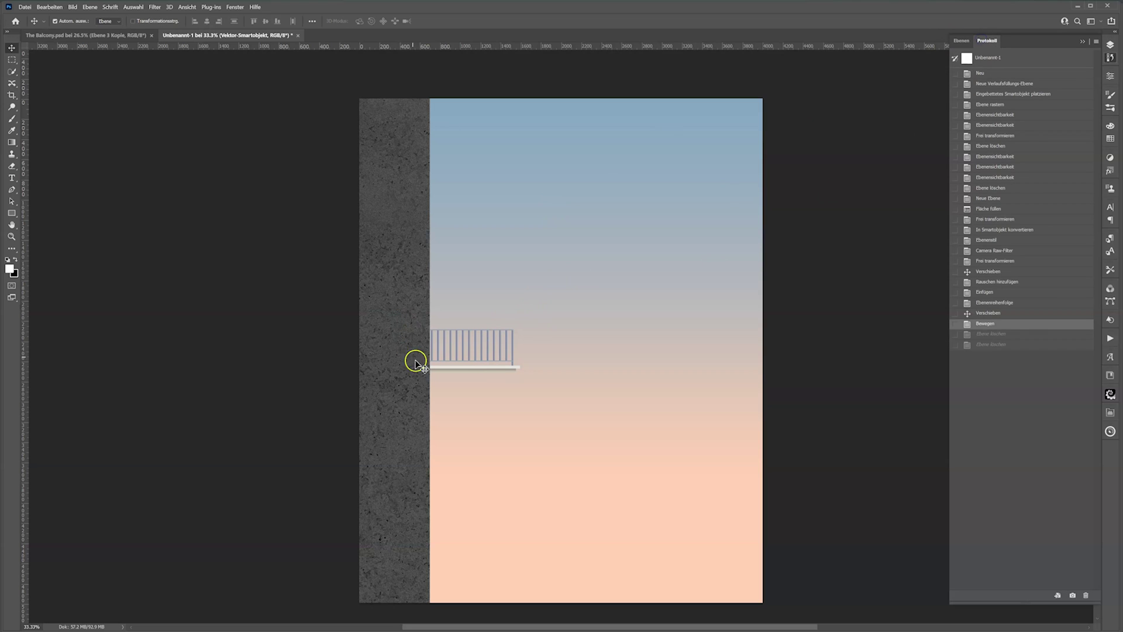
Slide the balcony further left behind the wall and add a horizontal guide at the canvas's vertical centre.
left_click(461, 368)
mouse_move(460, 367)
left_mouse_down()
mouse_move(422, 370)
mouse_move(440, 368)
left_mouse_up()
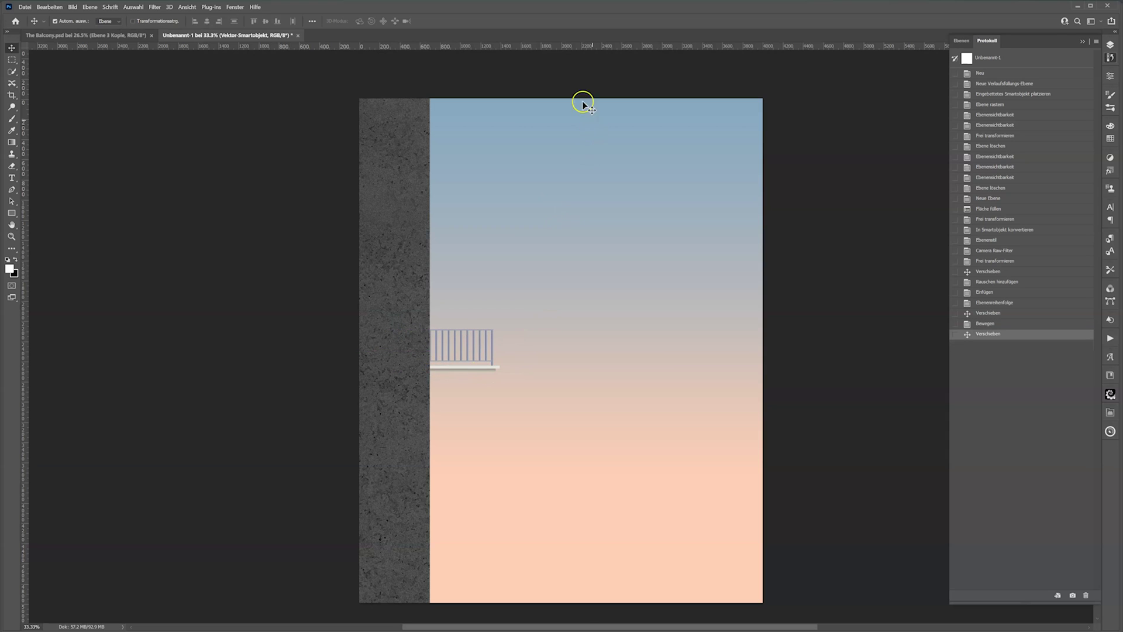
left_click_drag(582, 45, 594, 351)
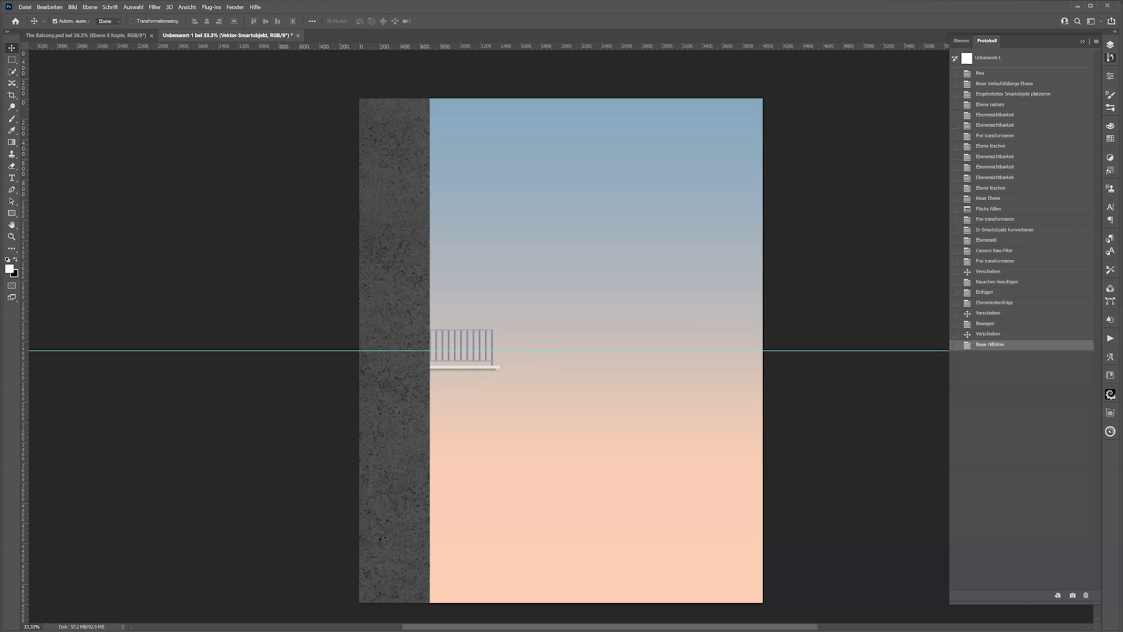
Rename the Vektor-Smartobjekt layer as balcony.
left_click(961, 41)
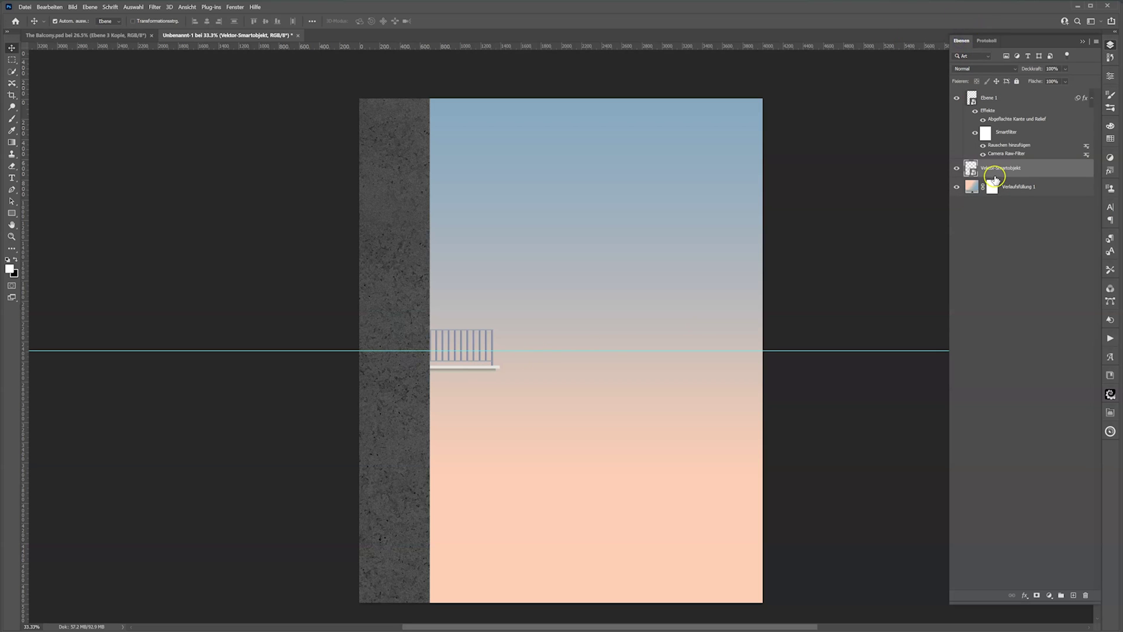
double_click(1005, 169)
type("balcony")
key("Return")
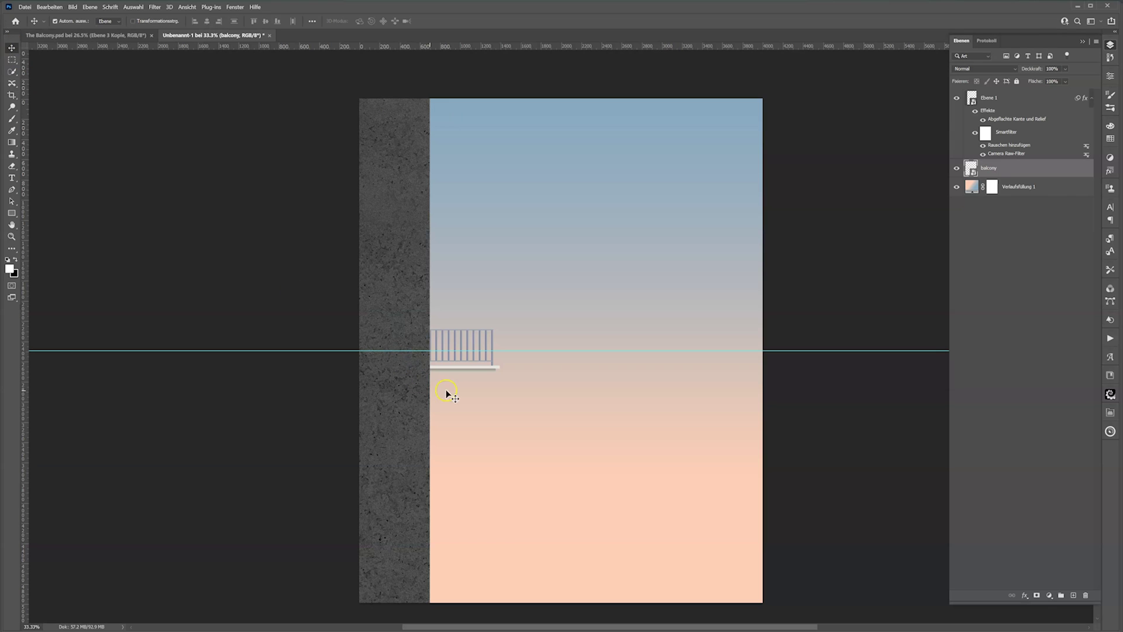
Nudge the balcony upward until its floor slab sits on the horizontal centre guide.
key("Up")
key("Up")
key("Up")
key("Up")
key("shift+Up")
key("shift+Up")
key("shift+Up")
key("shift+Up")
key("shift+Up")
key("shift+Up")
key("shift+Up")
key("shift+Up")
key("shift+Up")
key("shift+Up")
key("shift+Up")
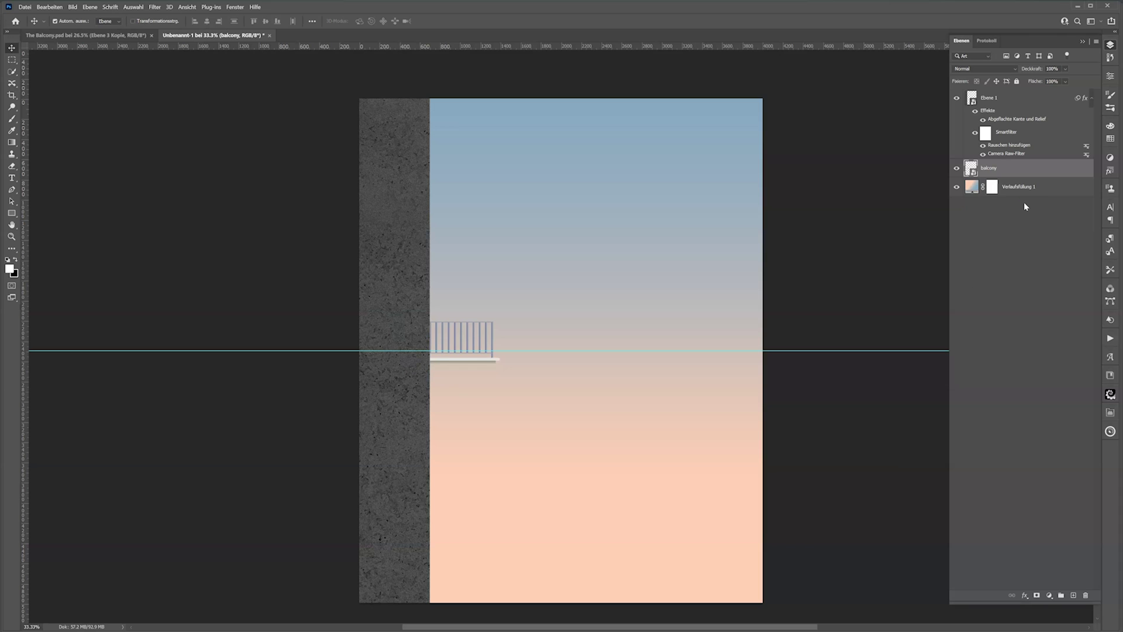
key("shift+Up")
key("shift+Up")
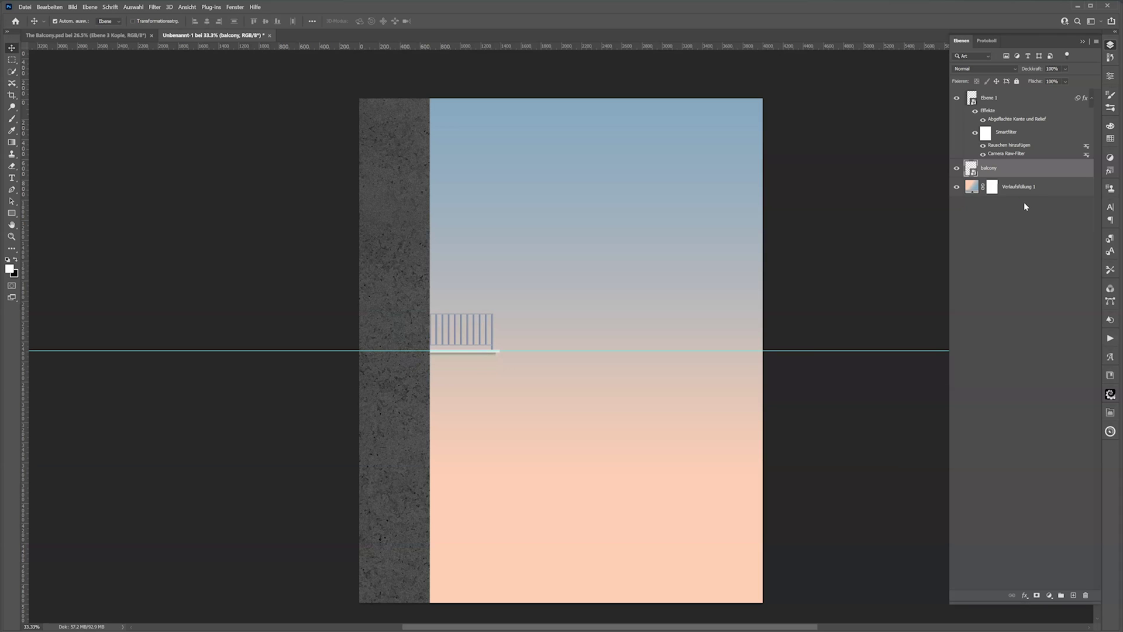
key("Up")
key("Up")
key("Up")
key("Up")
key("Up")
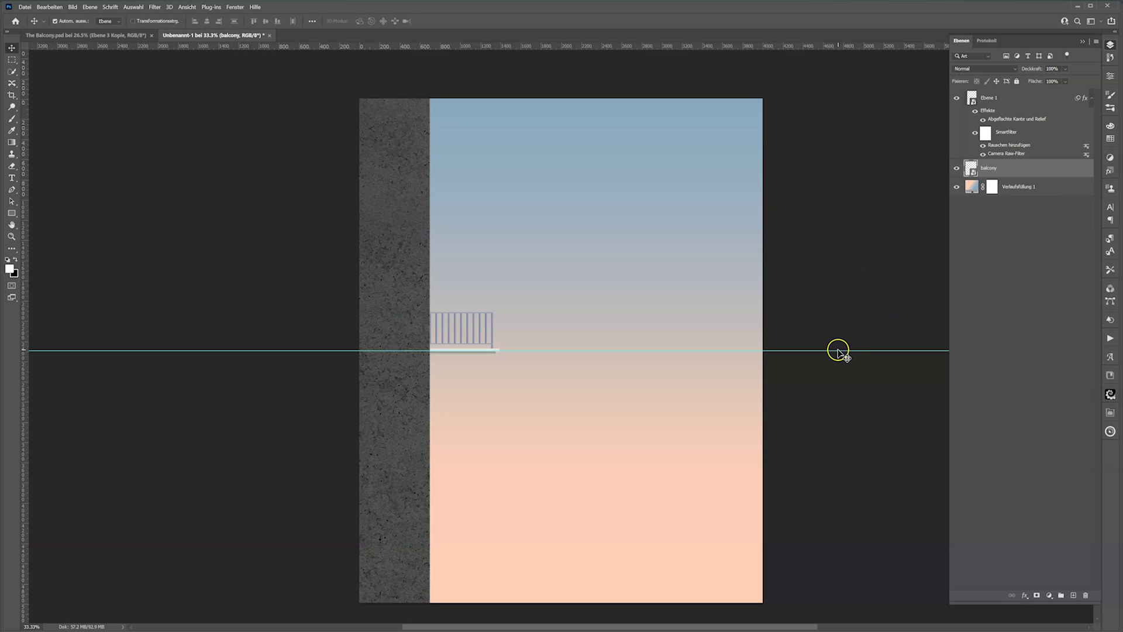
Remove the horizontal centre guide from the canvas.
left_click_drag(838, 350, 848, 331)
left_click_drag(865, 76, 865, 19)
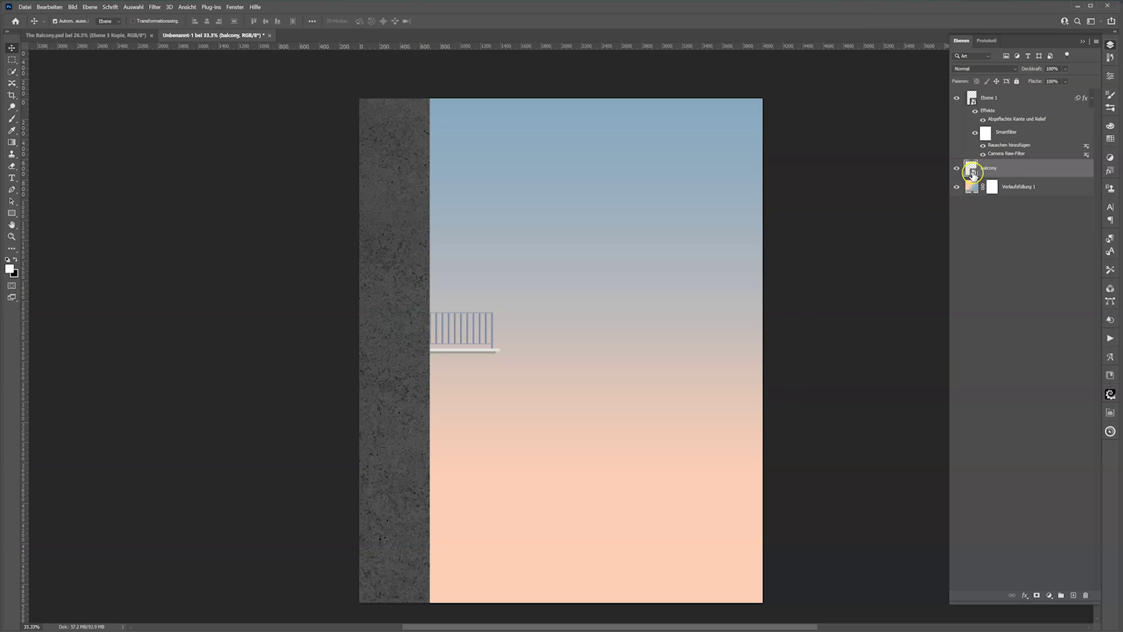
Apply a Camera Raw filter to the balcony layer with Temp. +1, Farbton +1, Belichtung -1.75, Dynamik -15 and Sättigung -5.
left_click(153, 7)
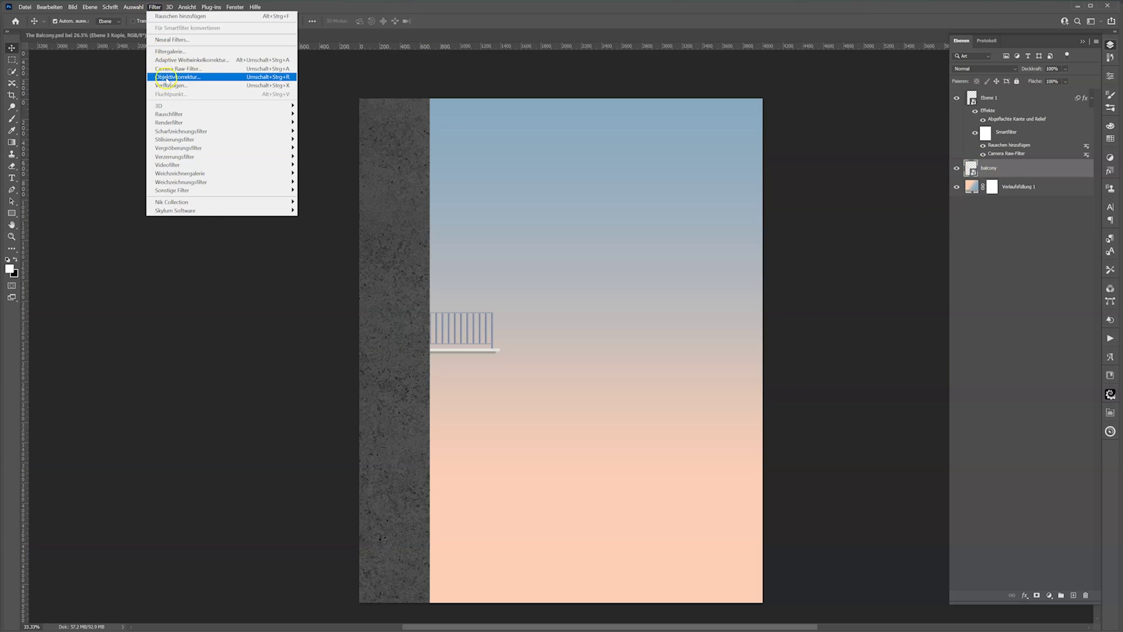
left_click(167, 77)
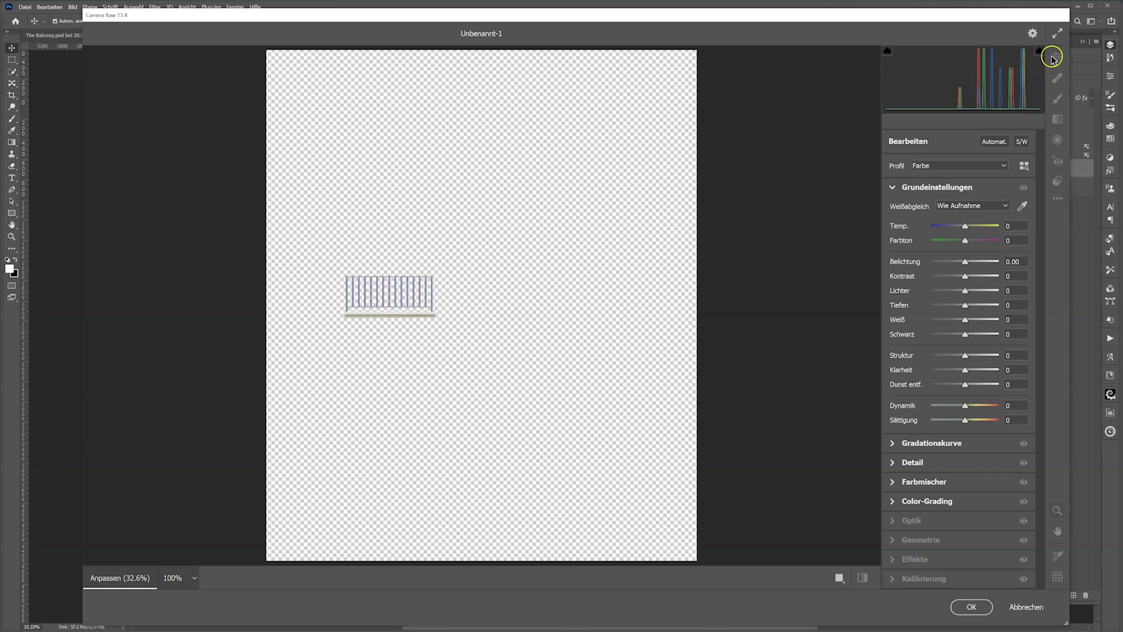
left_click_drag(964, 225, 966, 228)
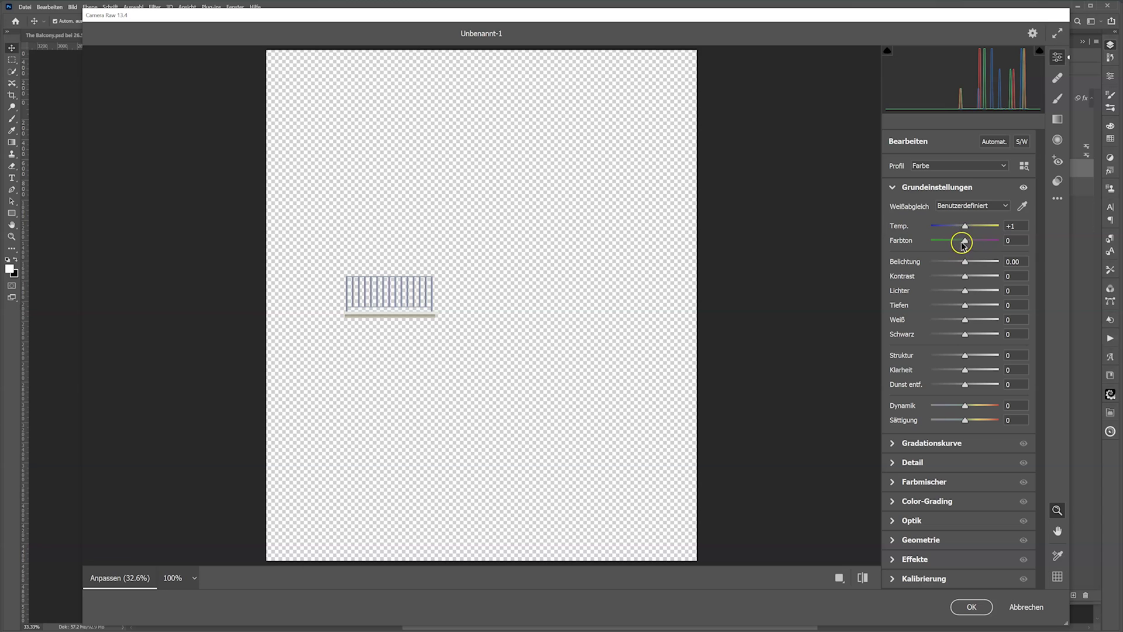
left_click_drag(966, 241, 968, 244)
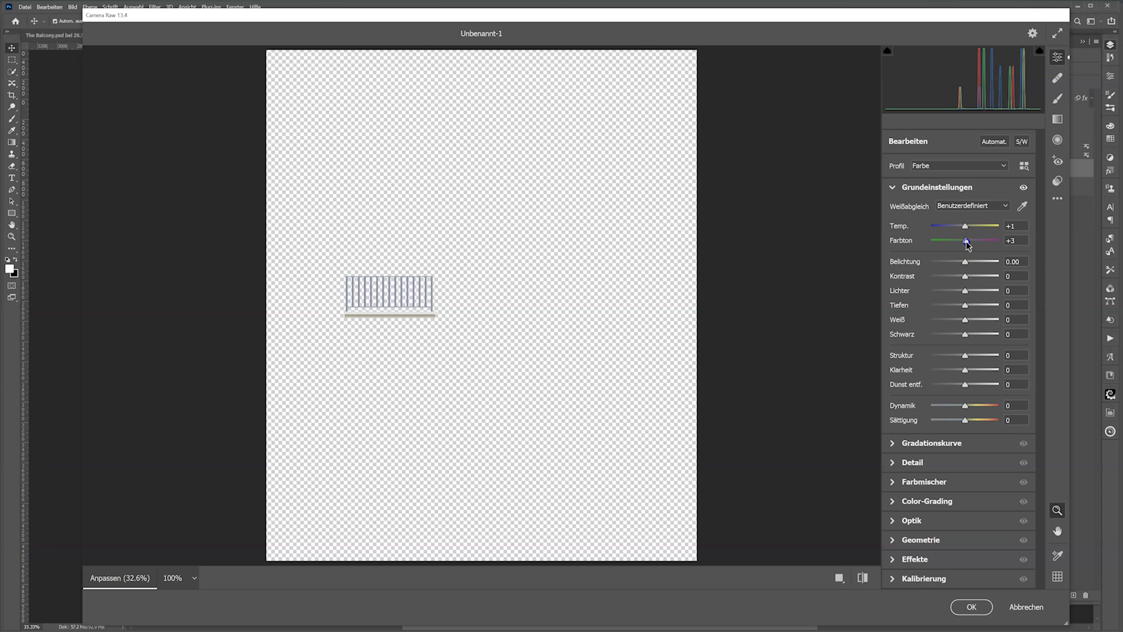
left_click_drag(968, 244, 954, 267)
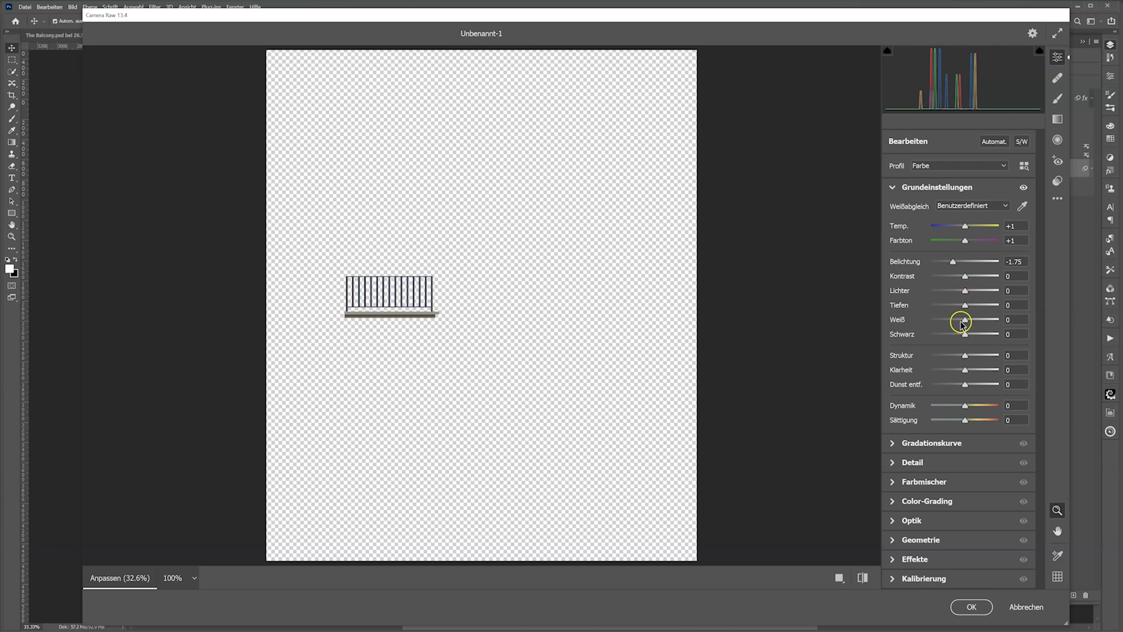
left_click_drag(965, 407, 961, 410)
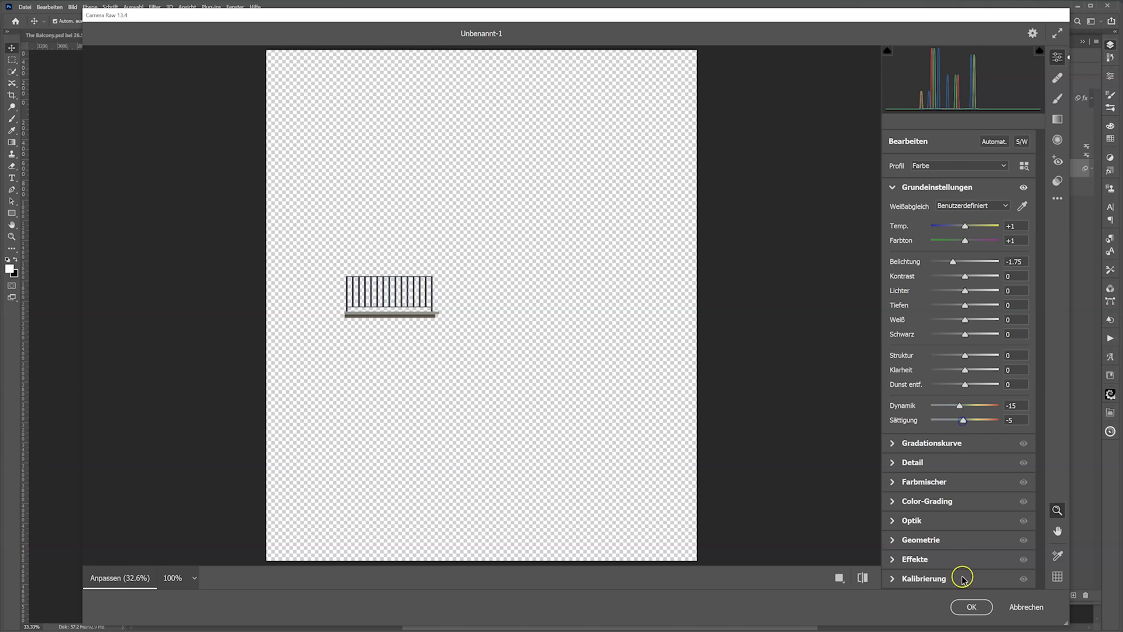
left_click(970, 607)
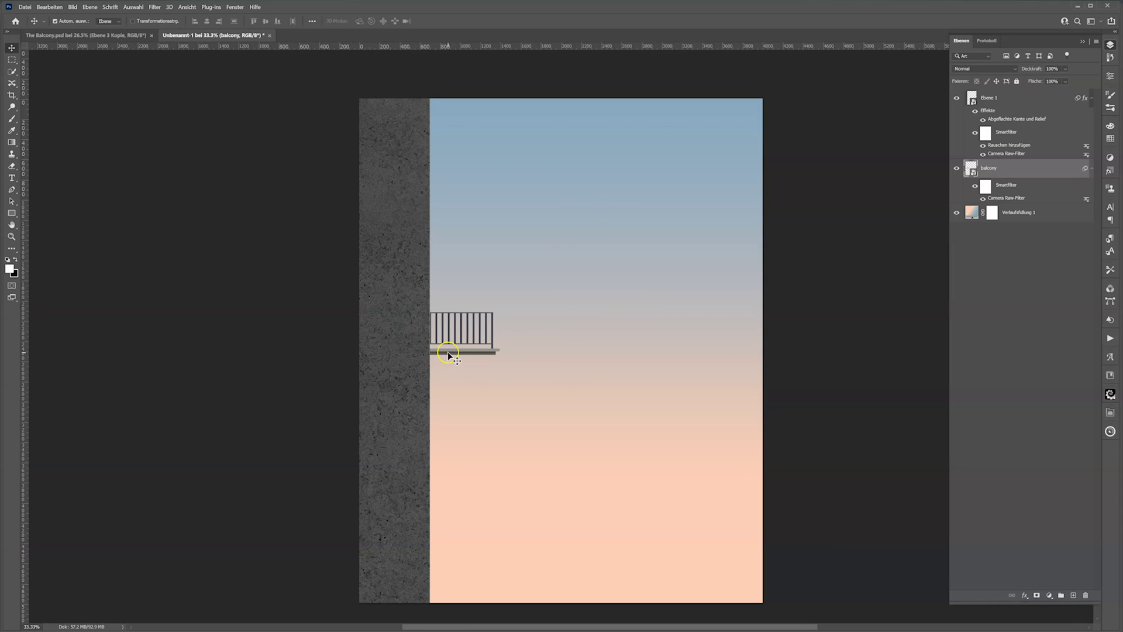
Nudge the balcony slightly further left behind the concrete wall.
key("Left")
key("Left")
key("Left")
key("Left")
key("Left")
key("Left")
key("Left")
key("Left")
key("Left")
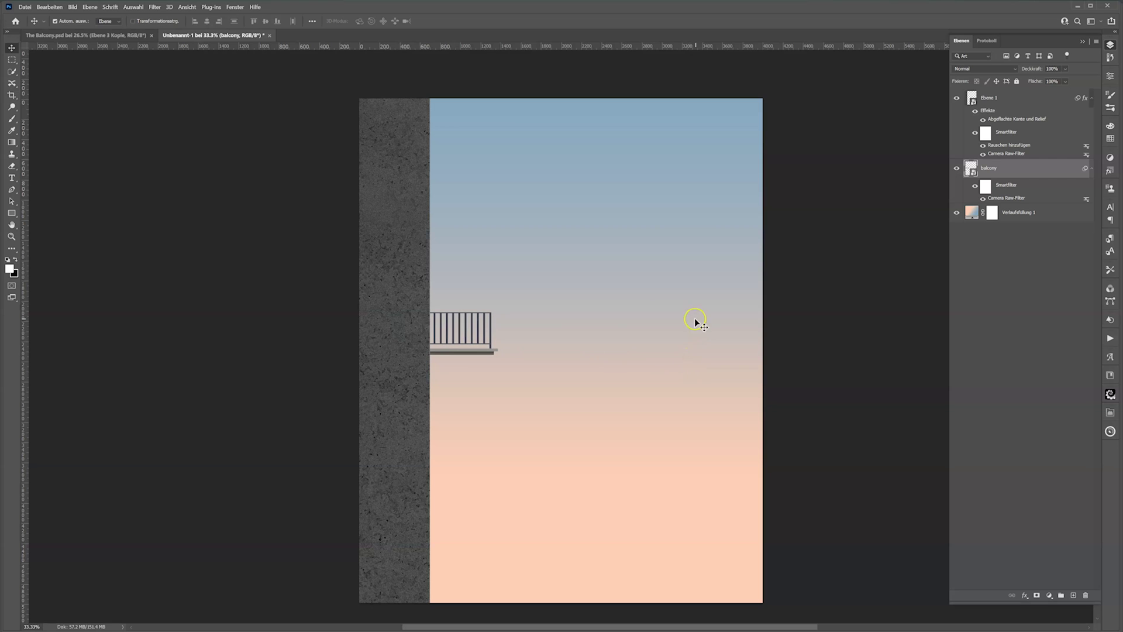
Open the balcony smart object in Illustrator with its embedded profile, stretch the balcony upward to about 80 mm high, and save it back to Photoshop.
double_click(962, 171)
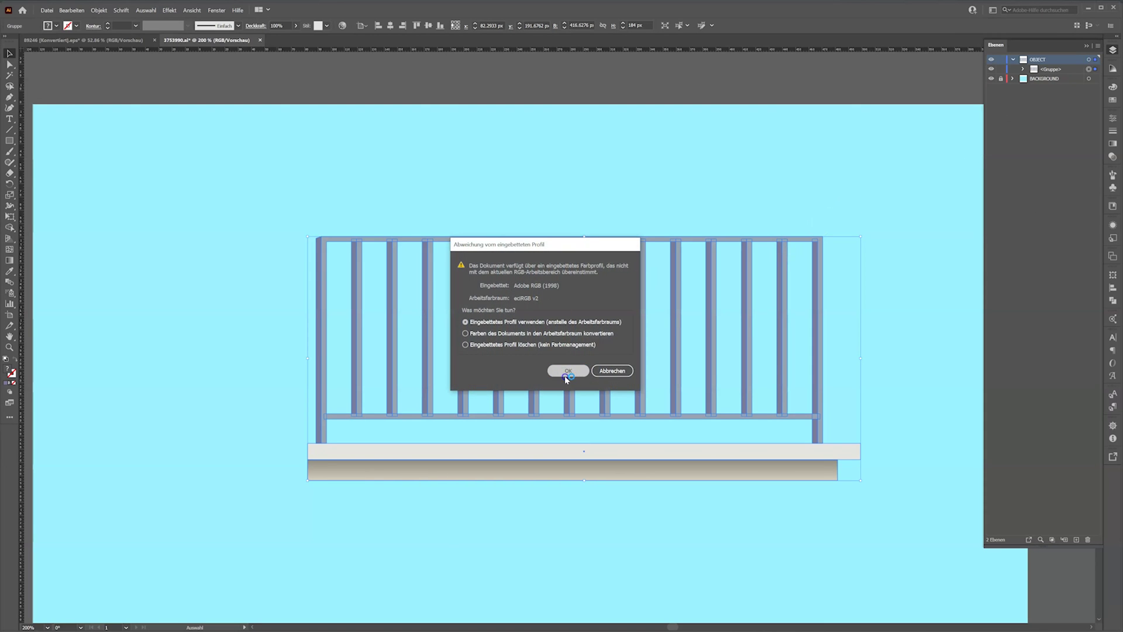
left_click(565, 374)
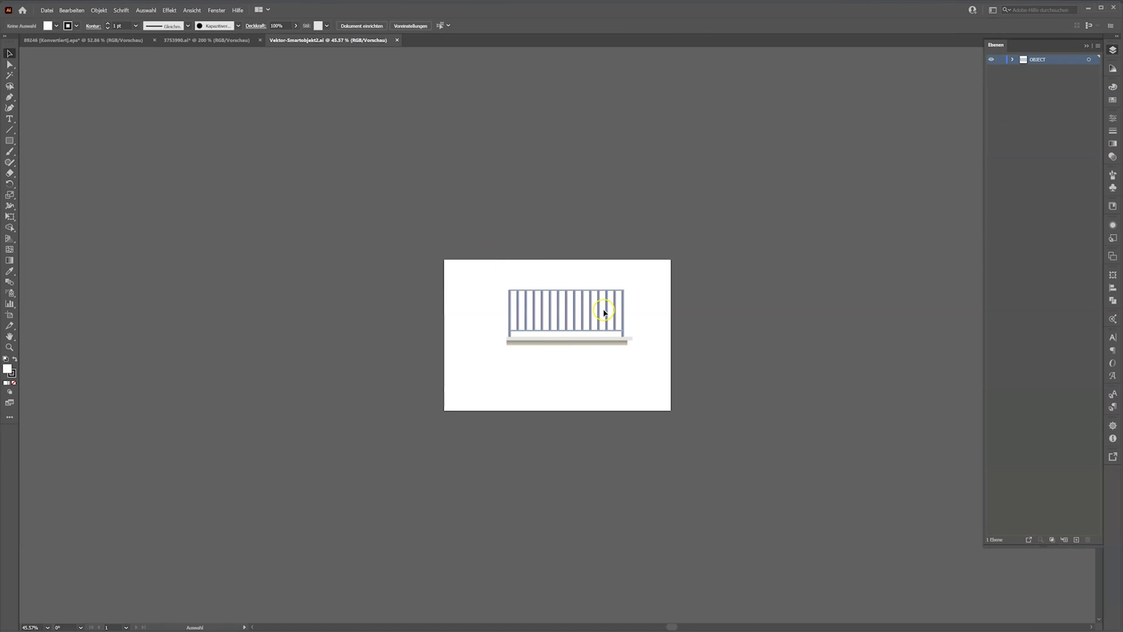
left_click(601, 313)
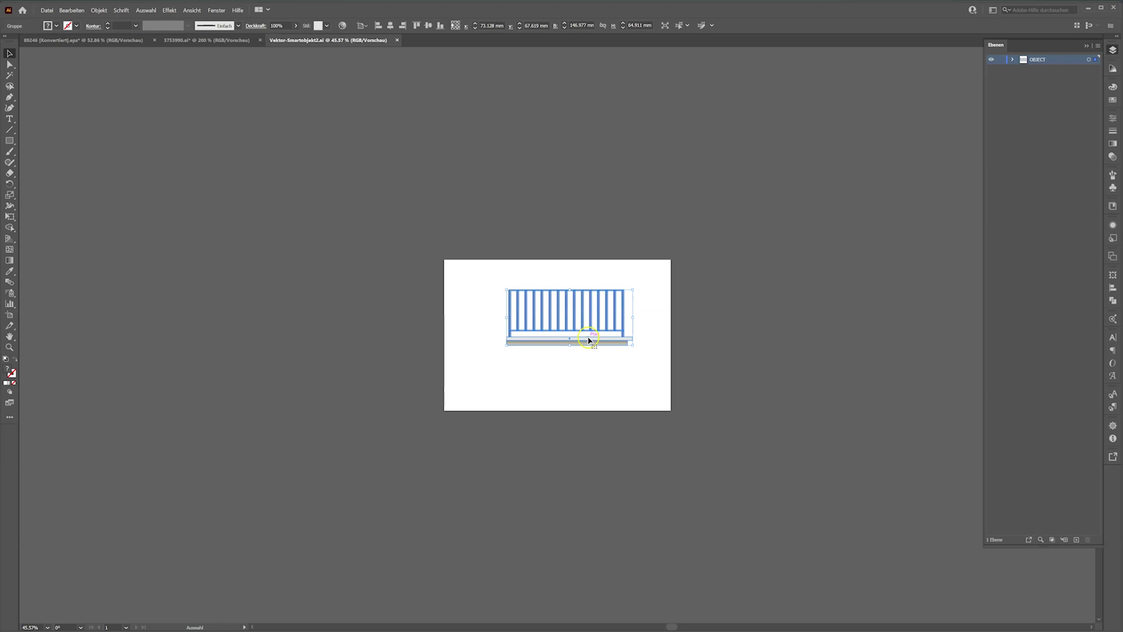
left_click_drag(571, 290, 572, 277)
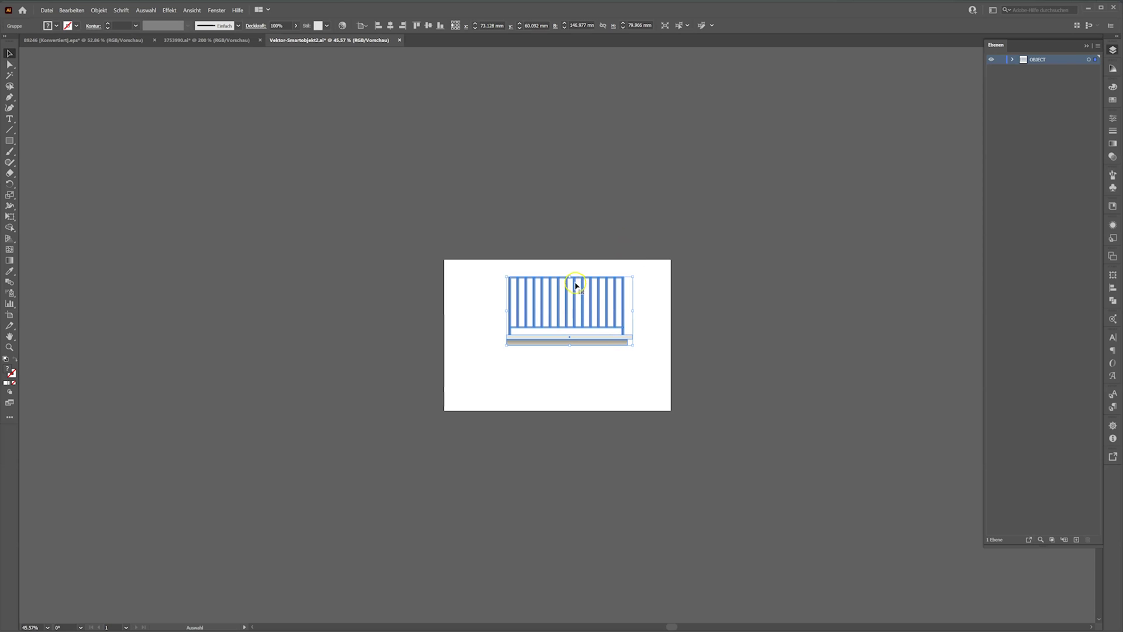
key("ctrl+s")
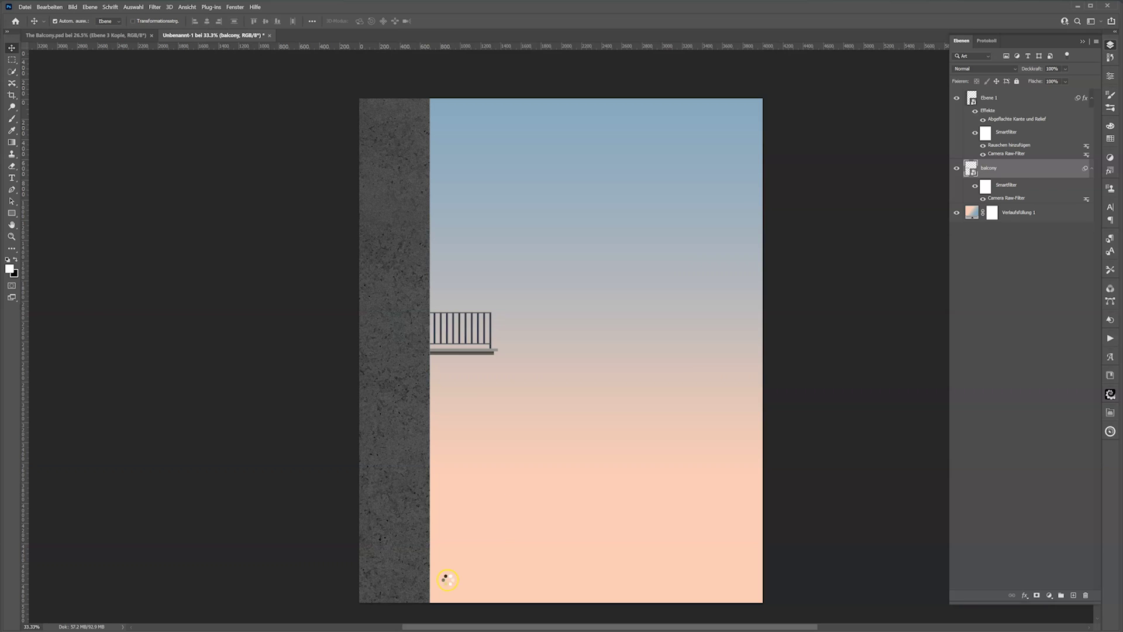
left_click(478, 354)
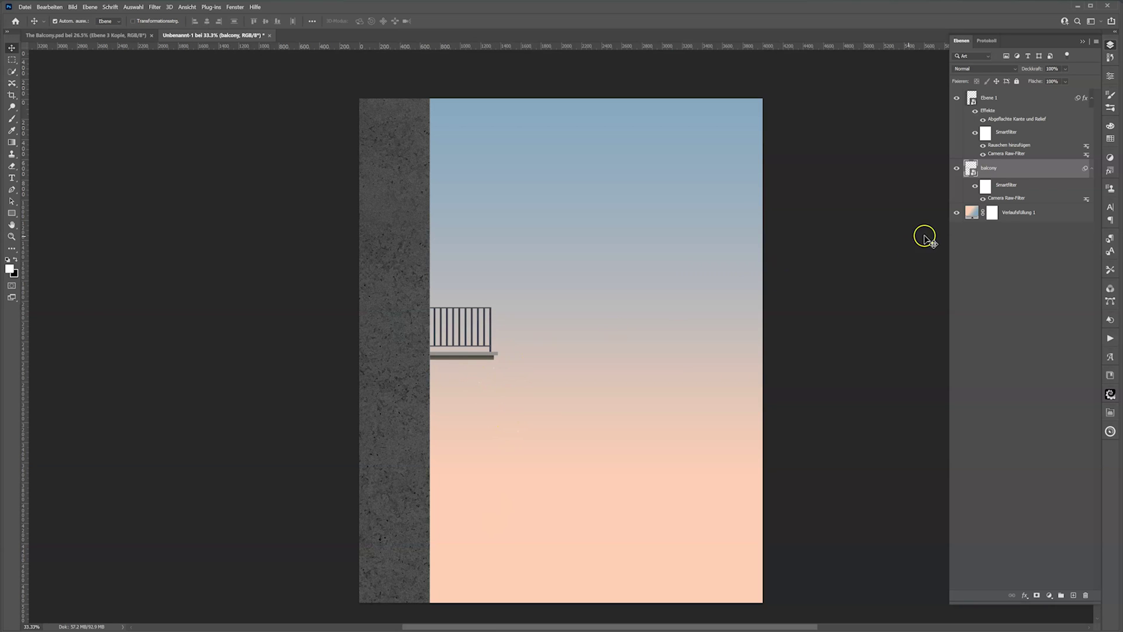
Compare the history states before and after the smart object update, return to the Bewegen state, and show the layers again.
left_click(987, 41)
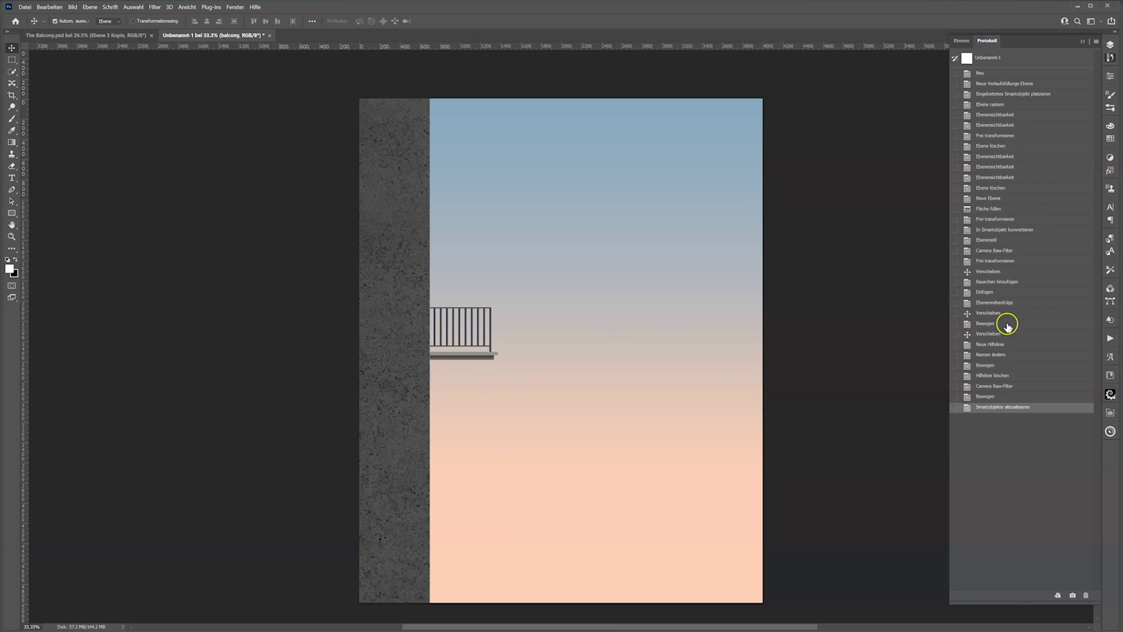
left_click(986, 397)
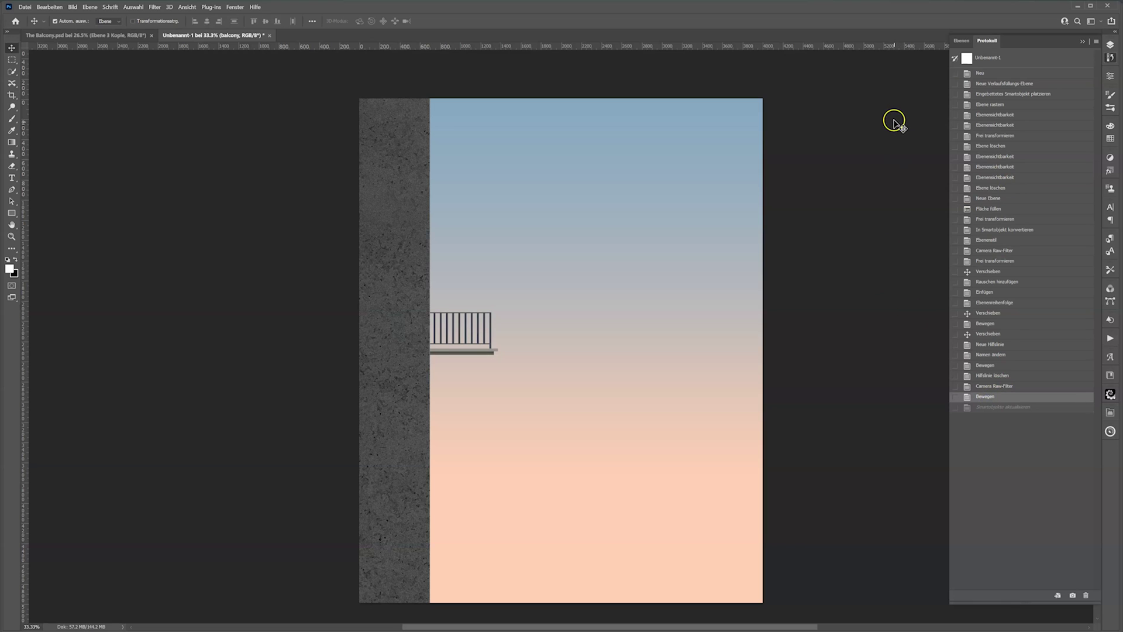
left_click(981, 408)
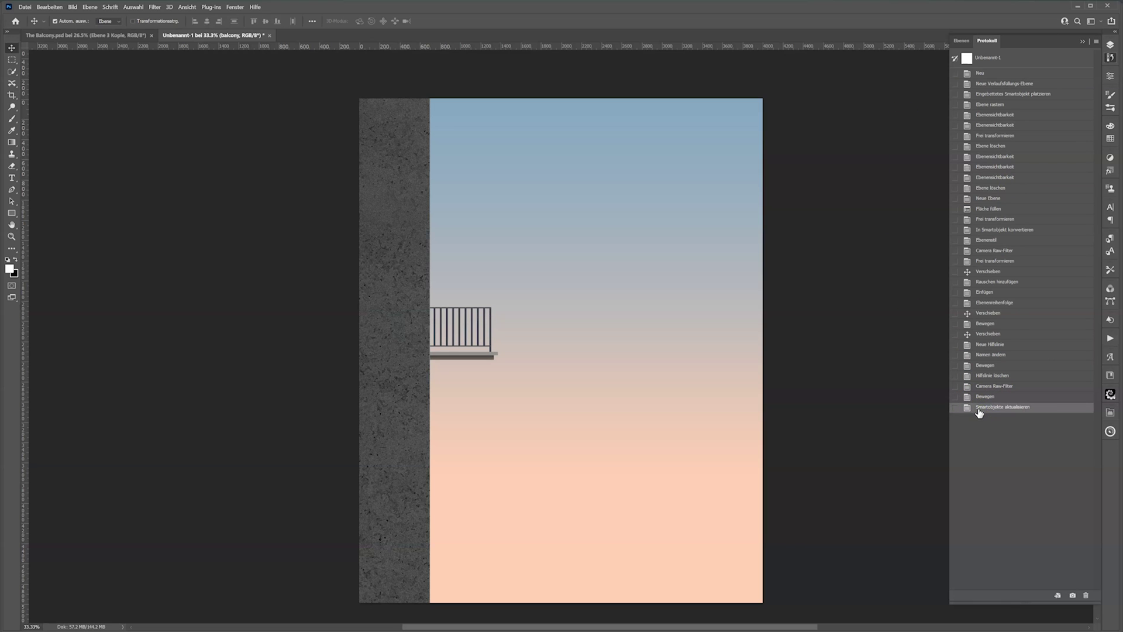
left_click(1003, 397)
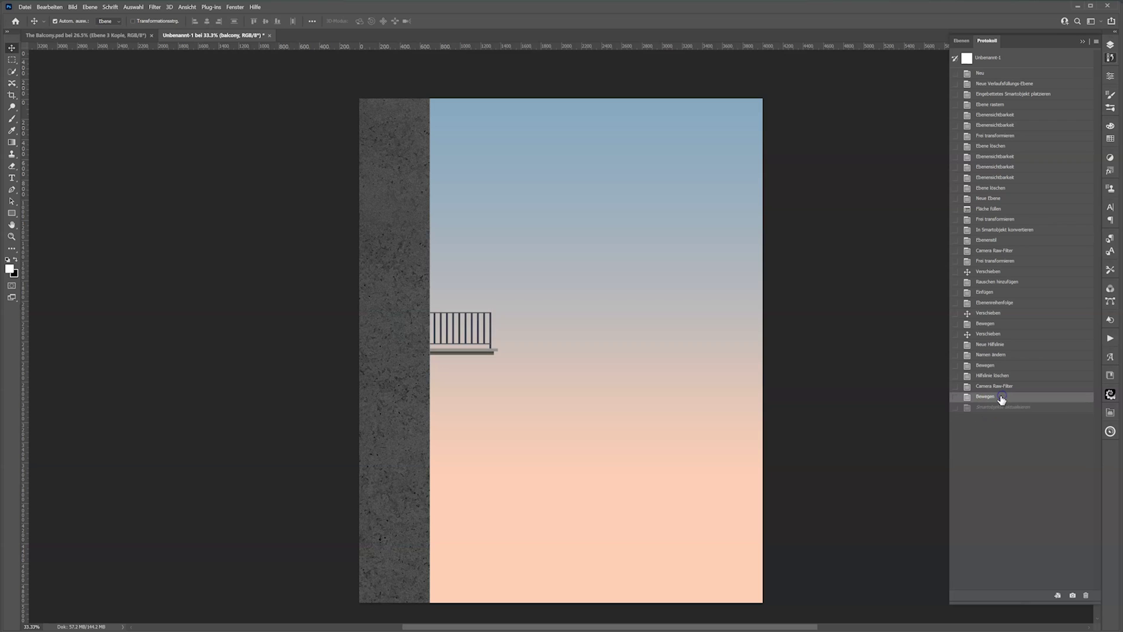
left_click(962, 41)
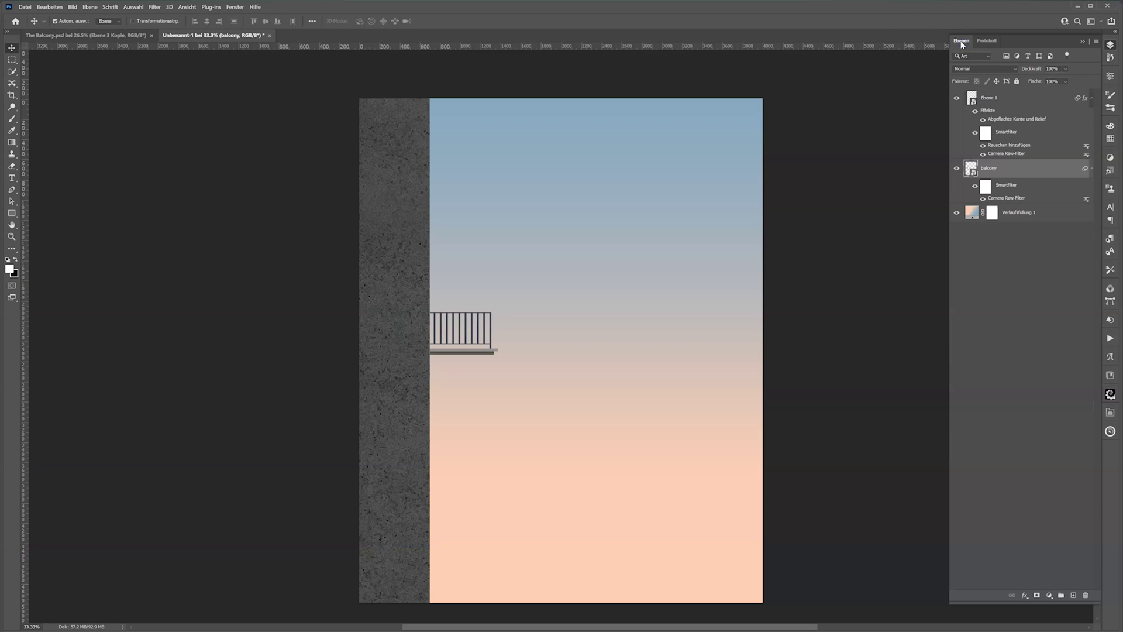
Show the PixelSquid object collection in Photoshop, and switch to the browser's PixelSquid page for the Woman Standing object.
left_click(1113, 402)
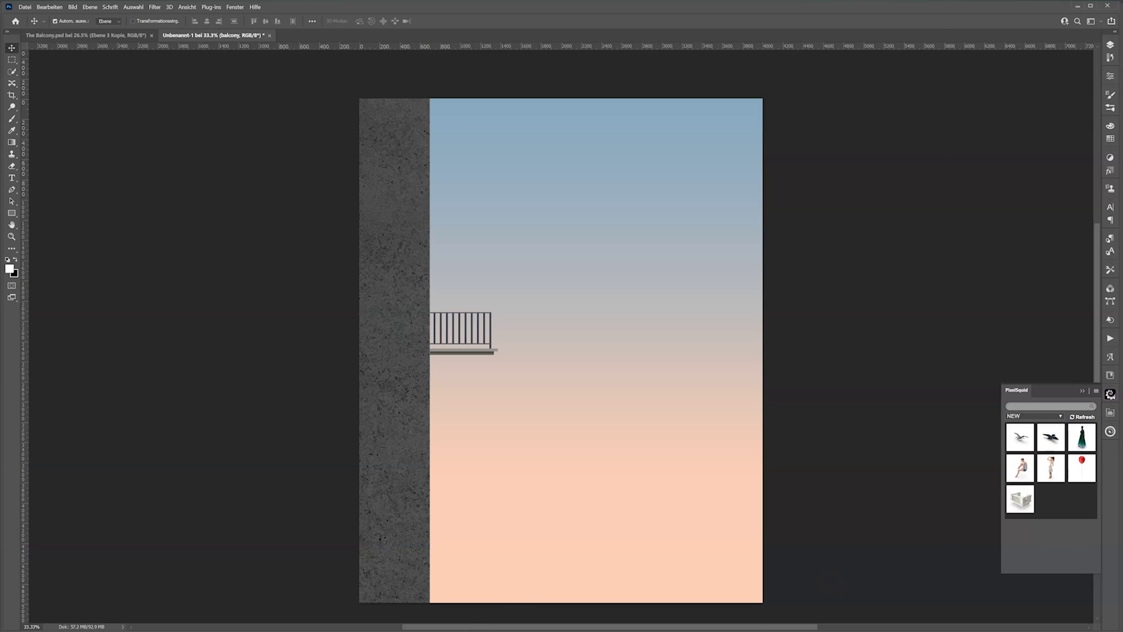
mouse_move(222, 631)
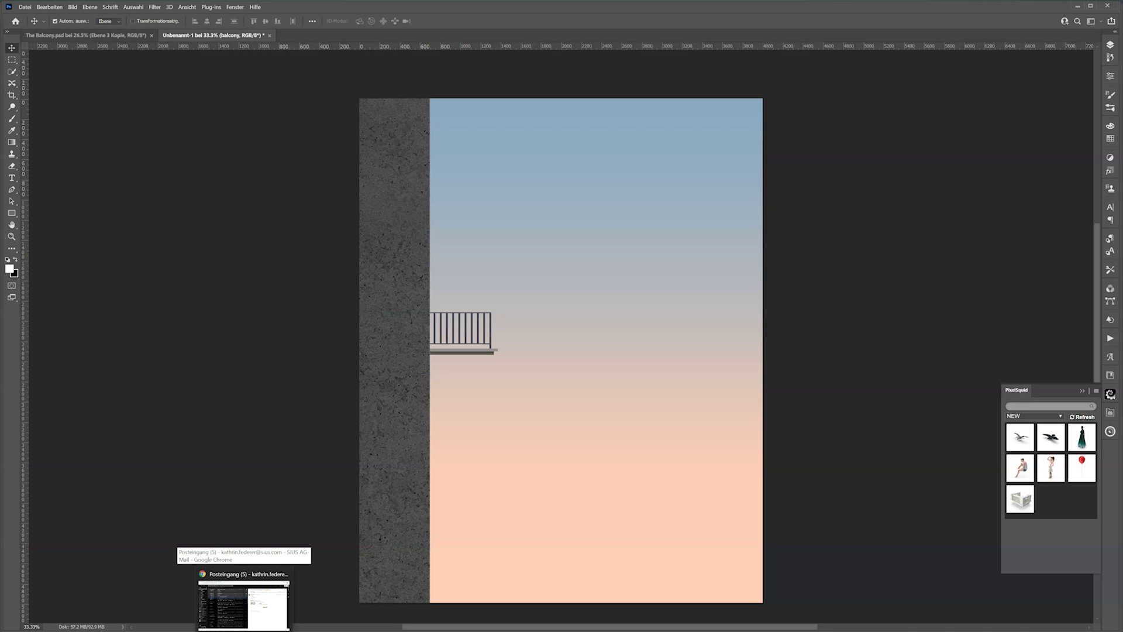
left_click(221, 606)
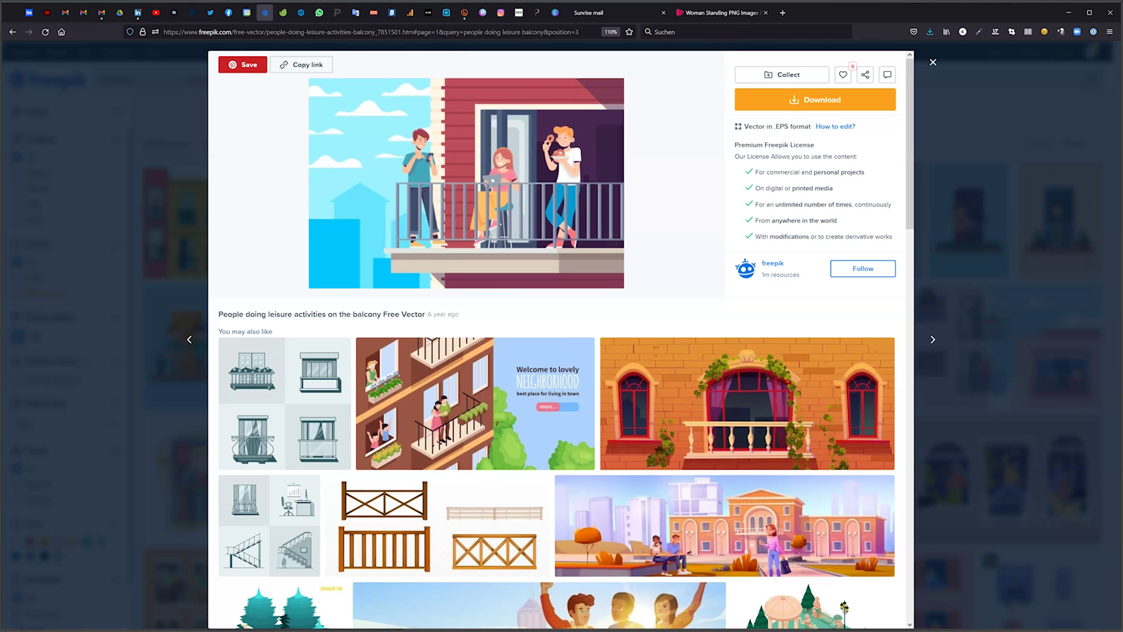
left_click(730, 15)
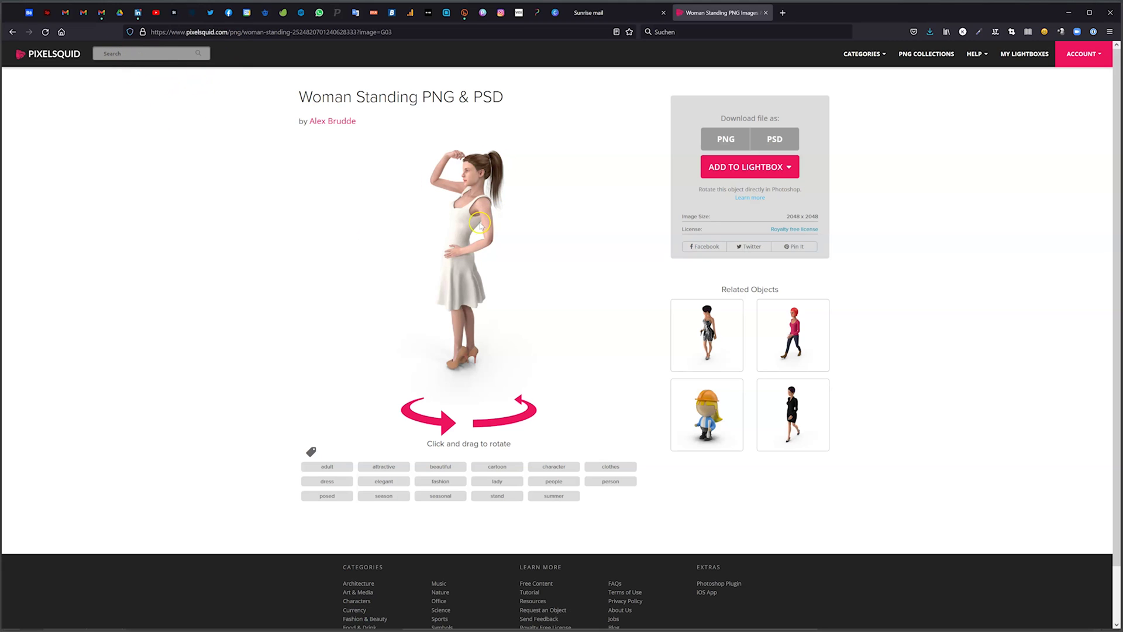
Search the PixelSquid library for "woman".
left_click(125, 53)
type("woman")
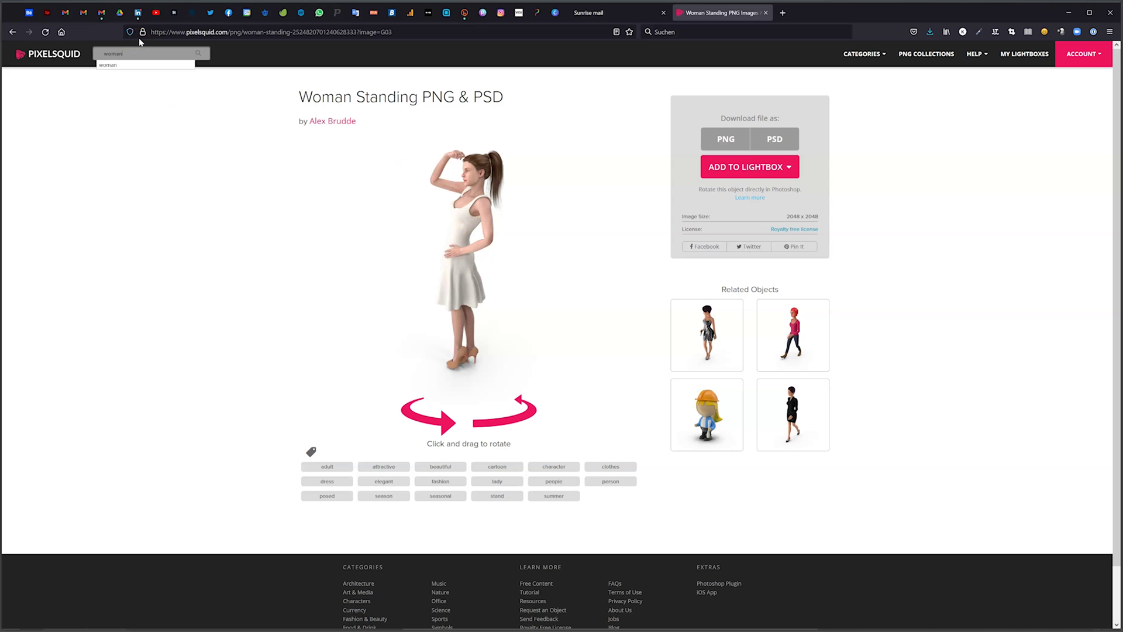
key("Return")
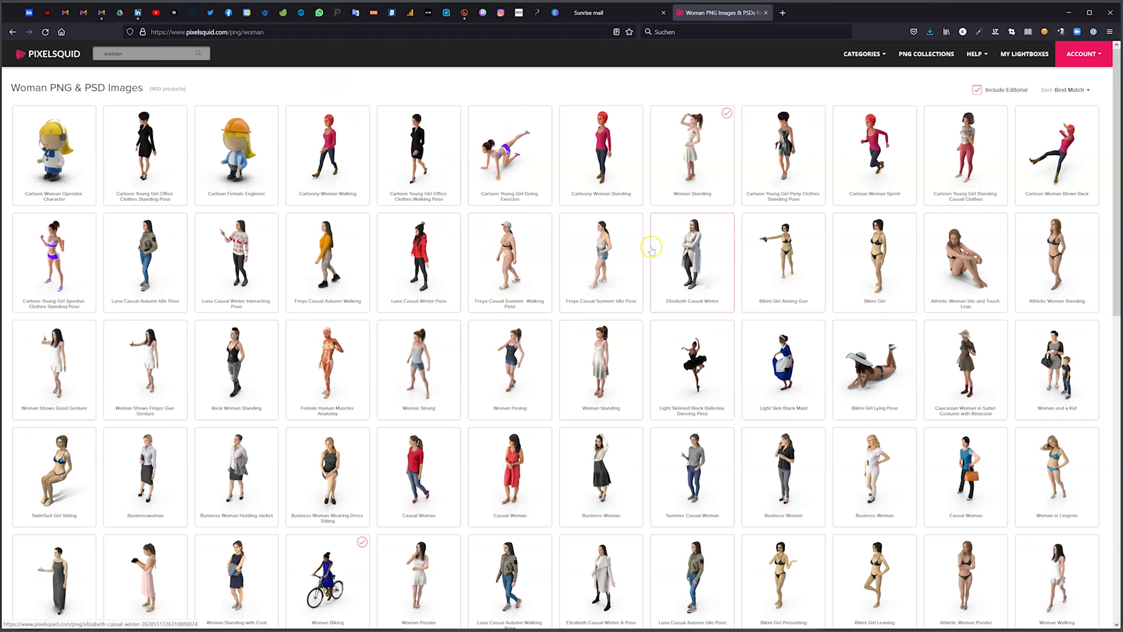
Browse the woman results, open the Light Skinned Black Ballerina Dancing Pose object, and rotate its 3D preview.
scroll(651, 249, "down", 2)
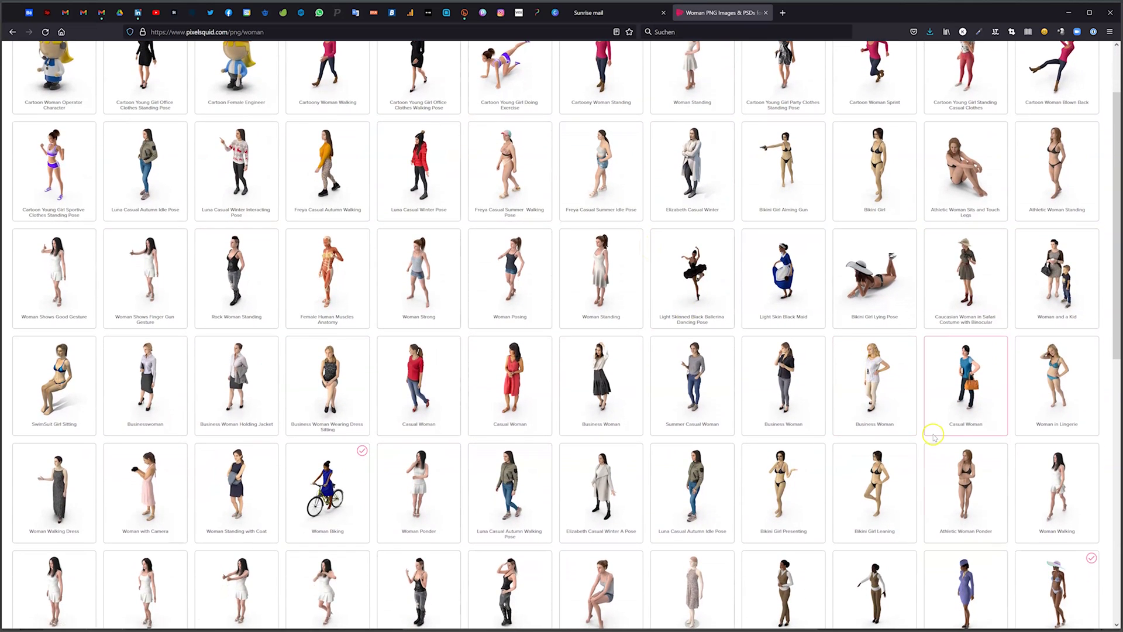
scroll(913, 430, "down", 2)
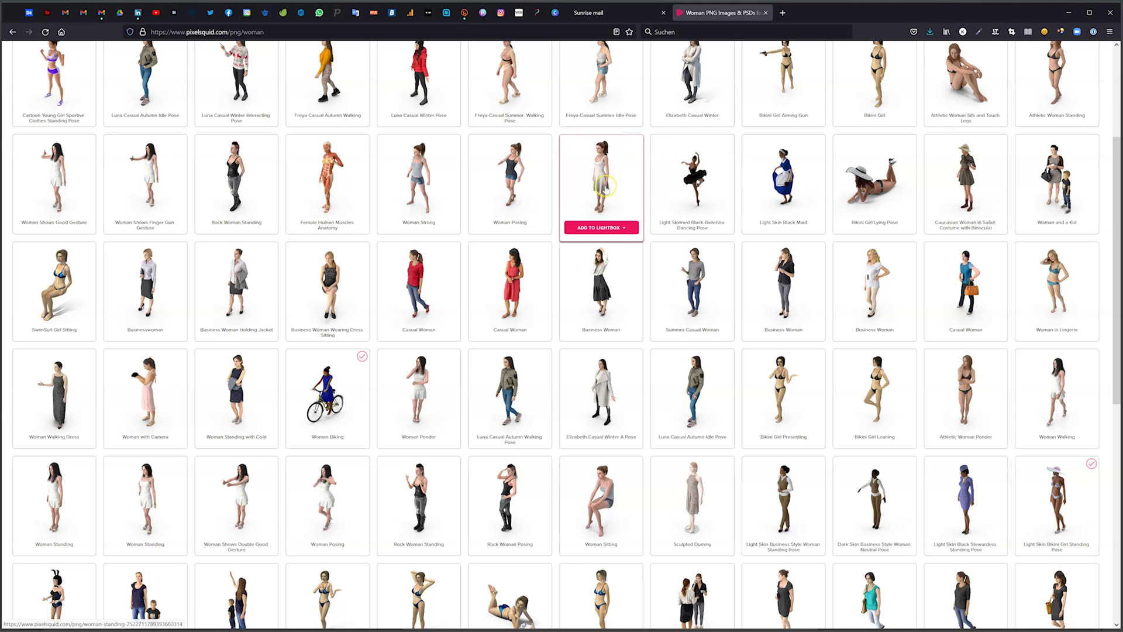
scroll(606, 193, "down", 2)
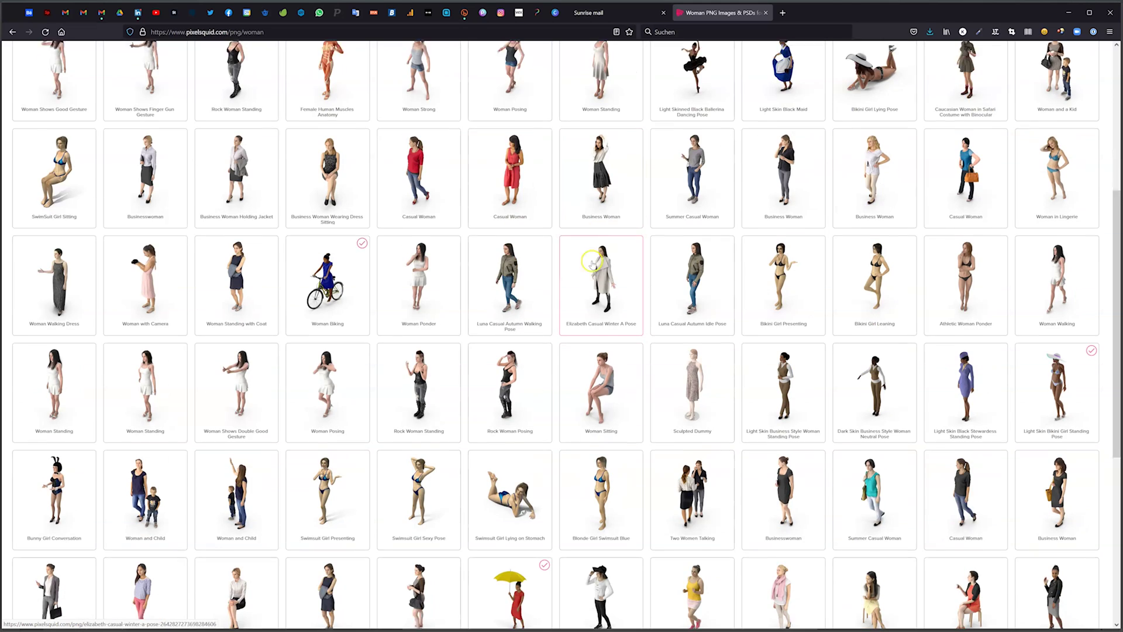
scroll(612, 389, "down", 2)
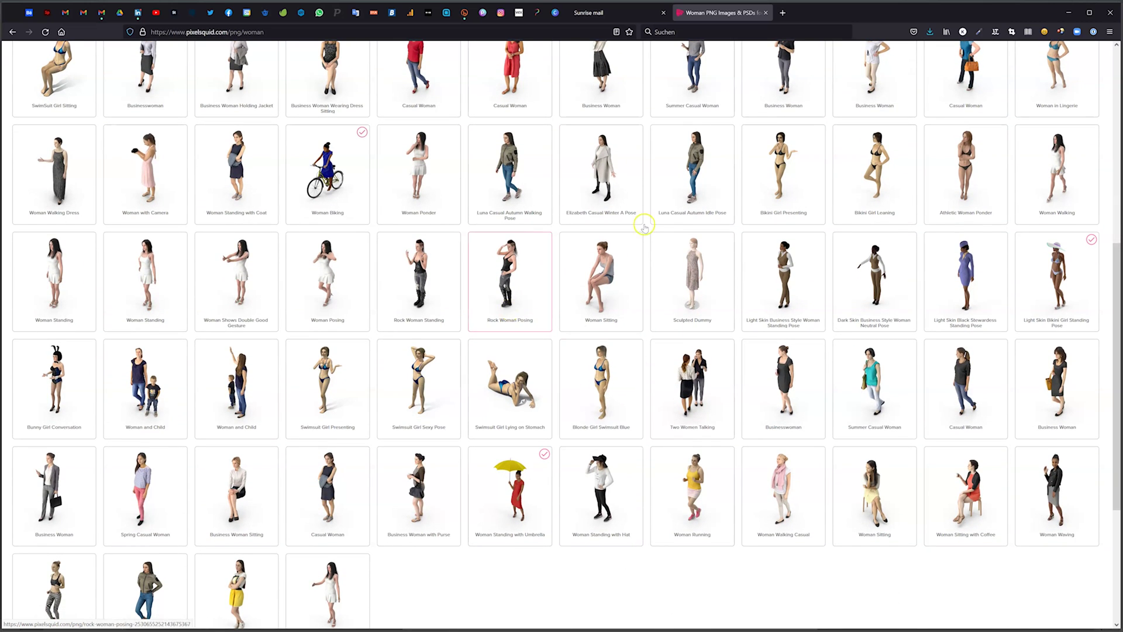
scroll(634, 246, "up", 5)
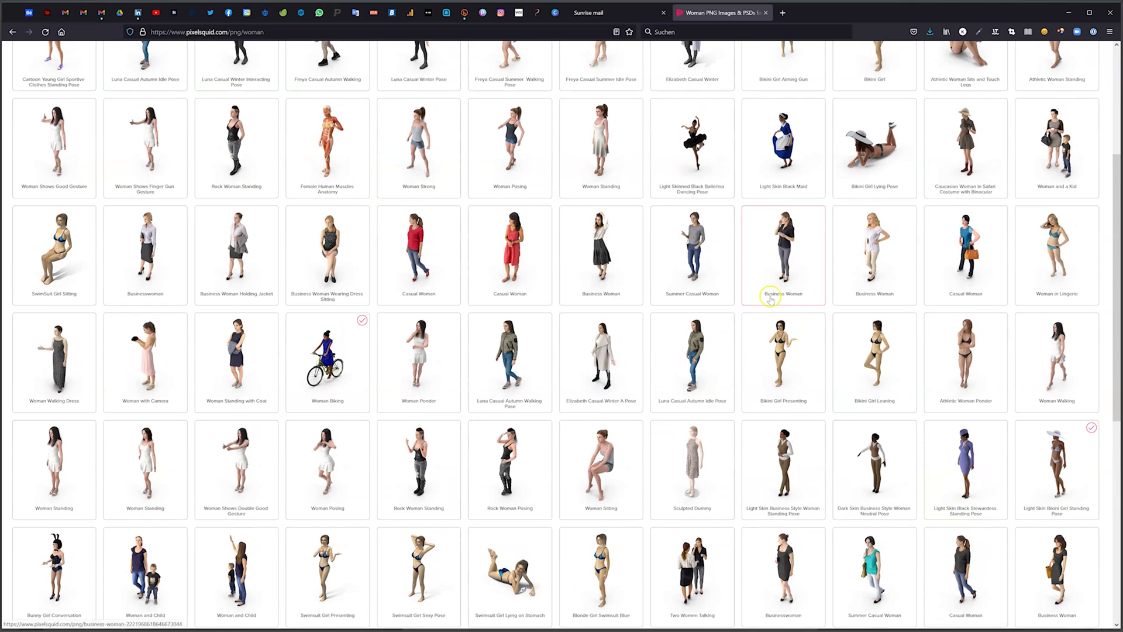
mouse_move(599, 280)
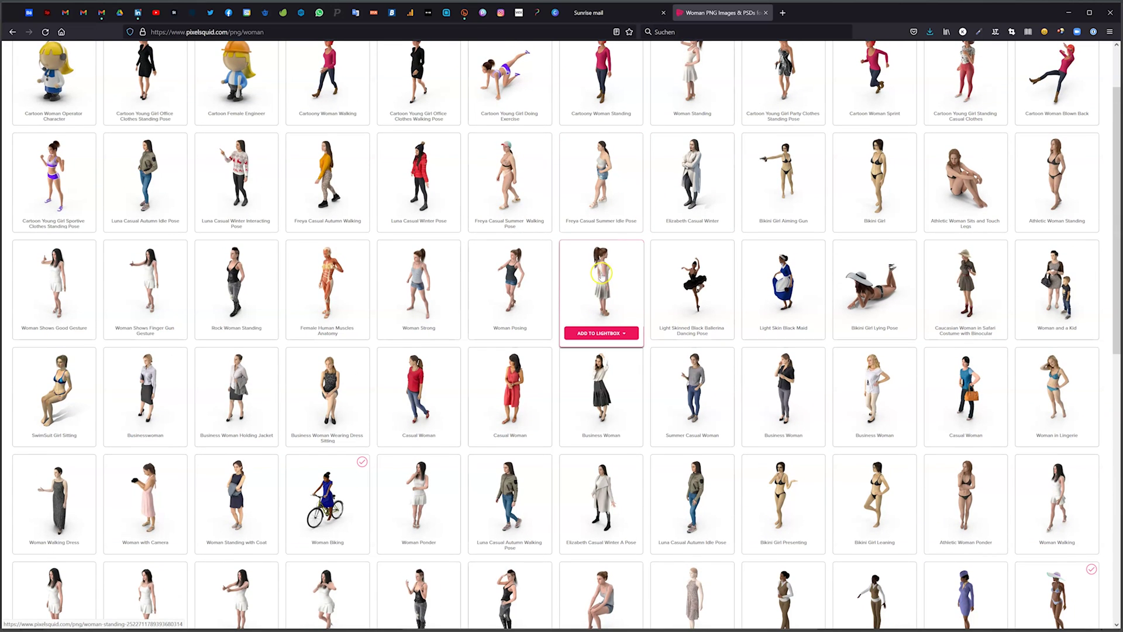
left_click(697, 283)
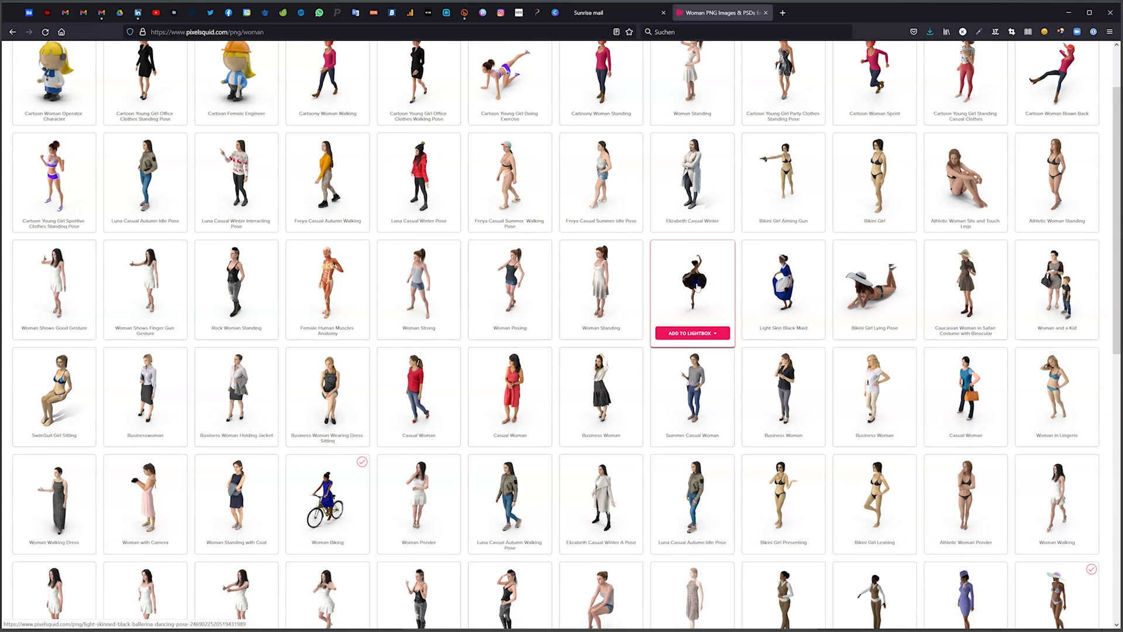
mouse_move(690, 328)
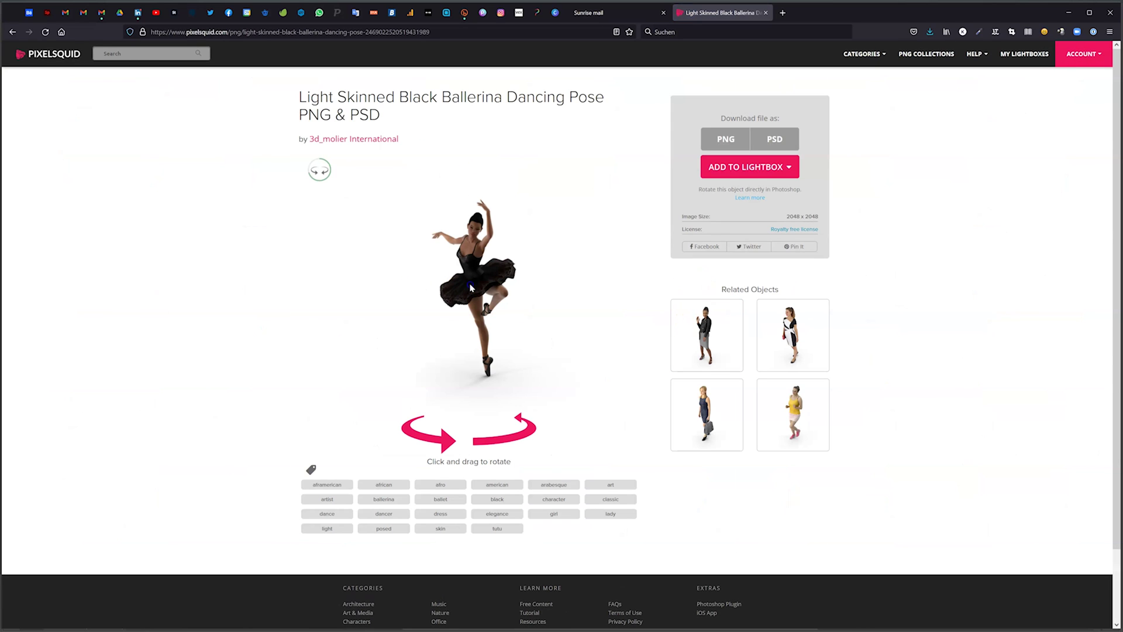
left_click_drag(471, 288, 500, 290)
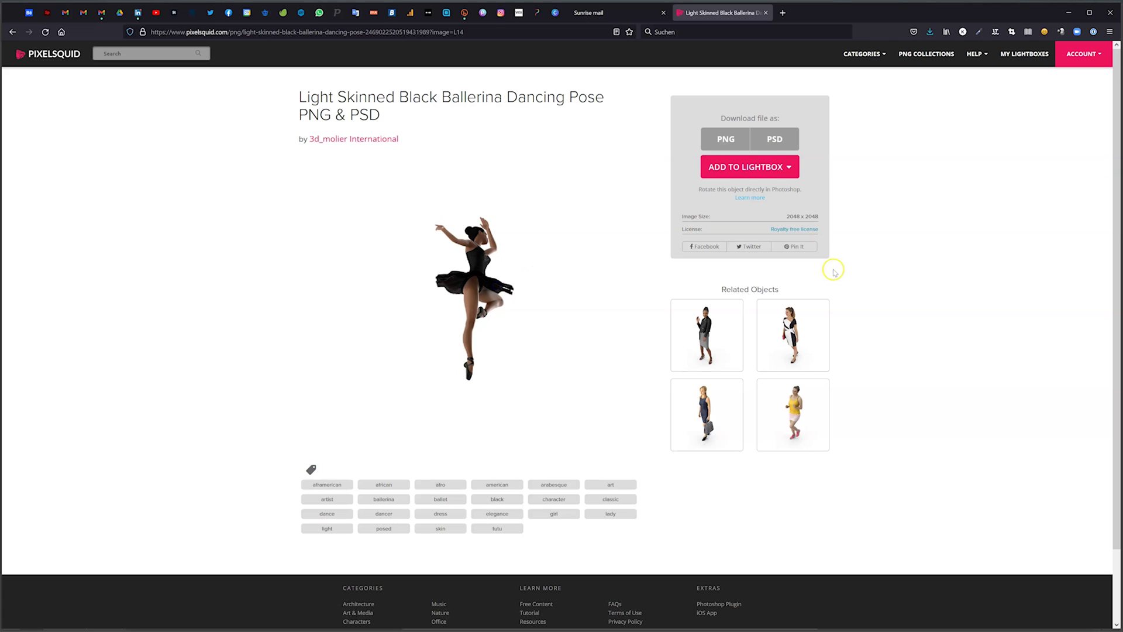
Add the Ballerina Dancing Pose object to the PixelSquid lightbox, then refresh the collection in Photoshop and insert the ballerina into the document.
left_click(755, 168)
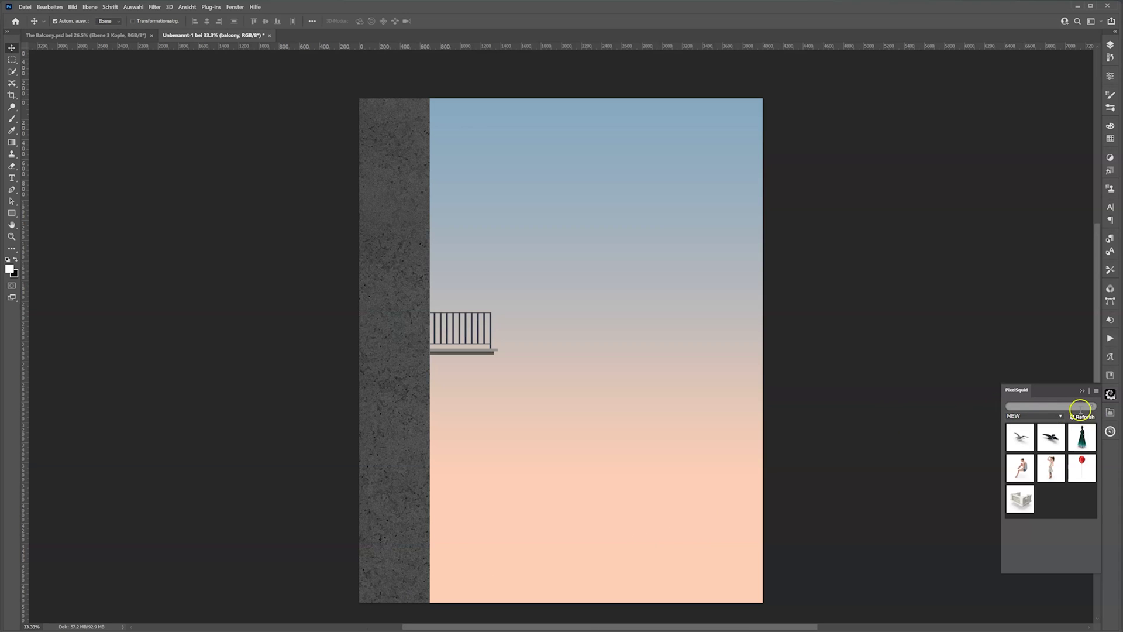
left_click(1080, 410)
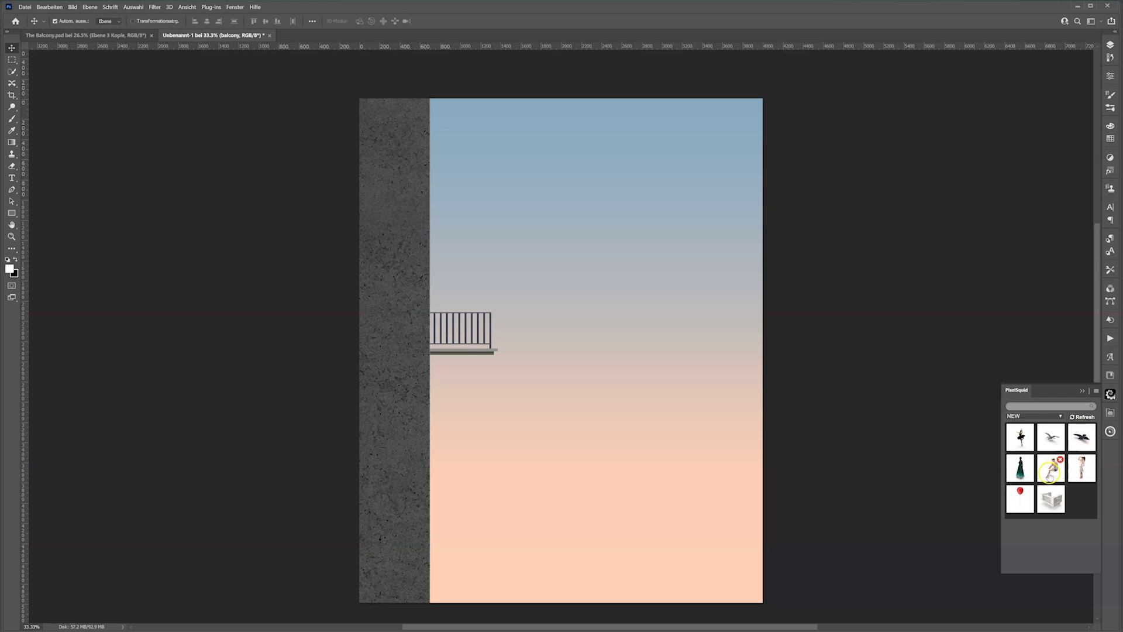
left_click(1016, 442)
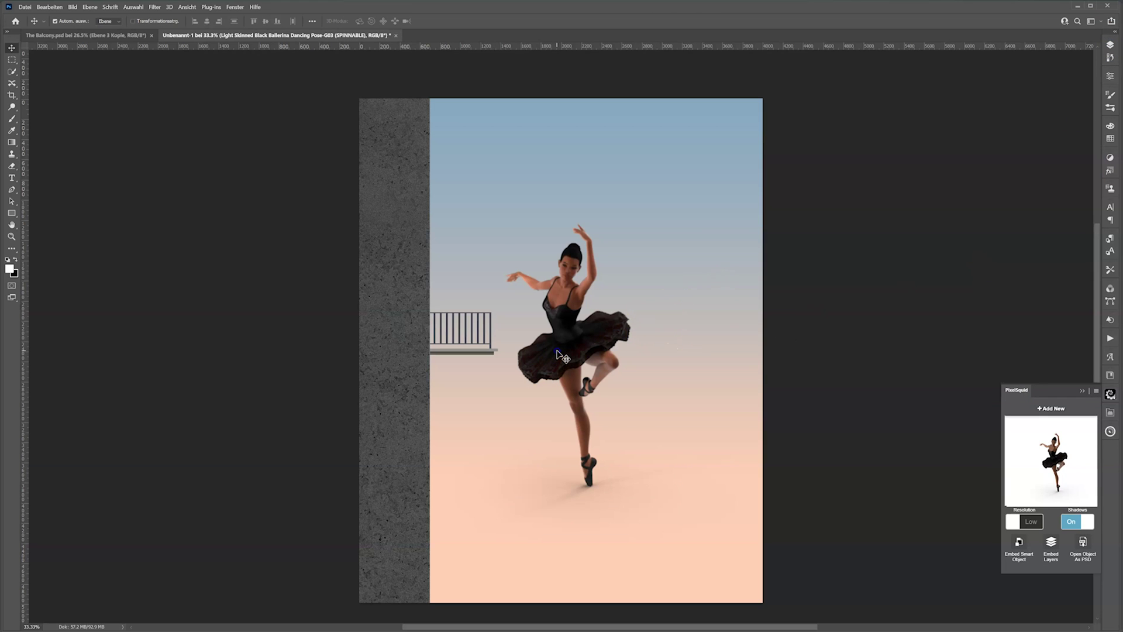
Move the ballerina layer to the top of the layer stack, above Ebene 1.
left_click(1110, 48)
left_click(1011, 172)
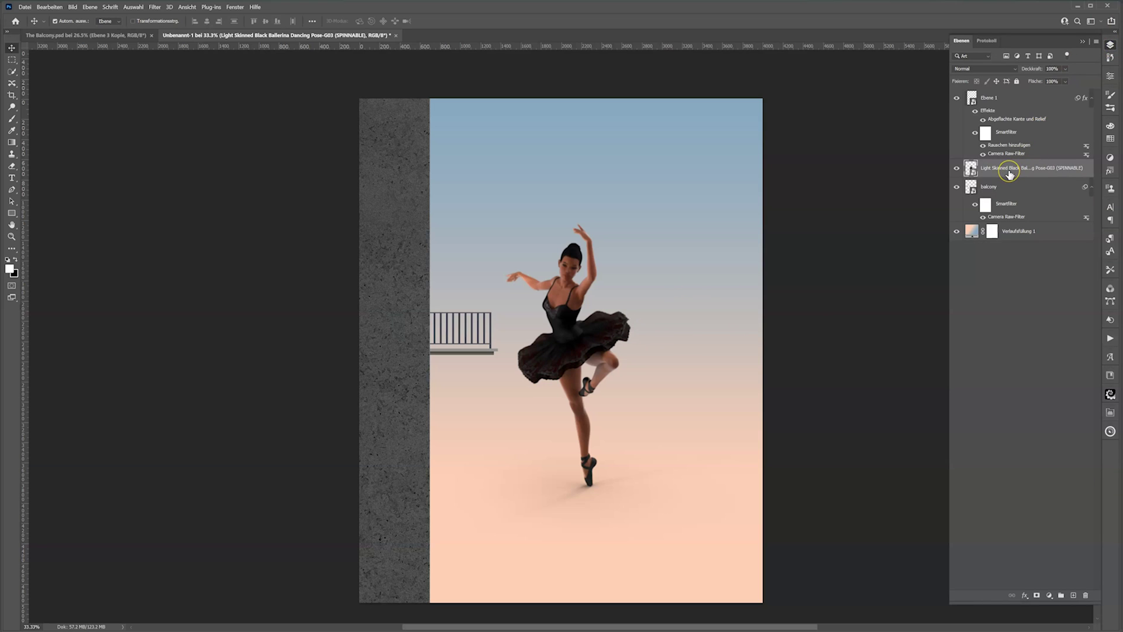
left_click_drag(1009, 174, 987, 100)
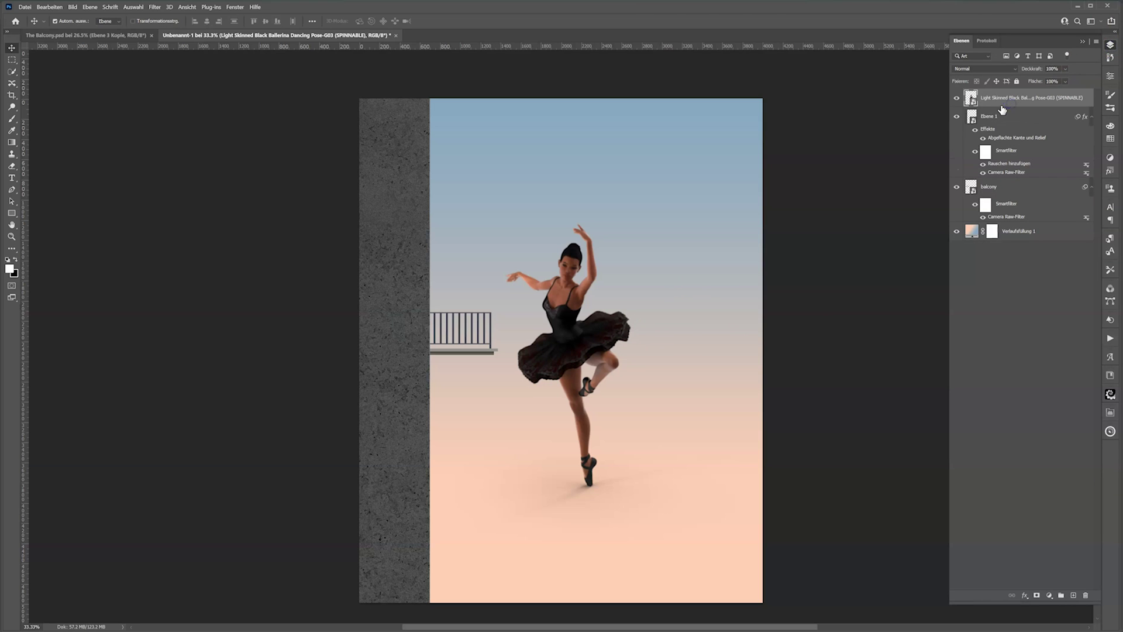
left_click(992, 193)
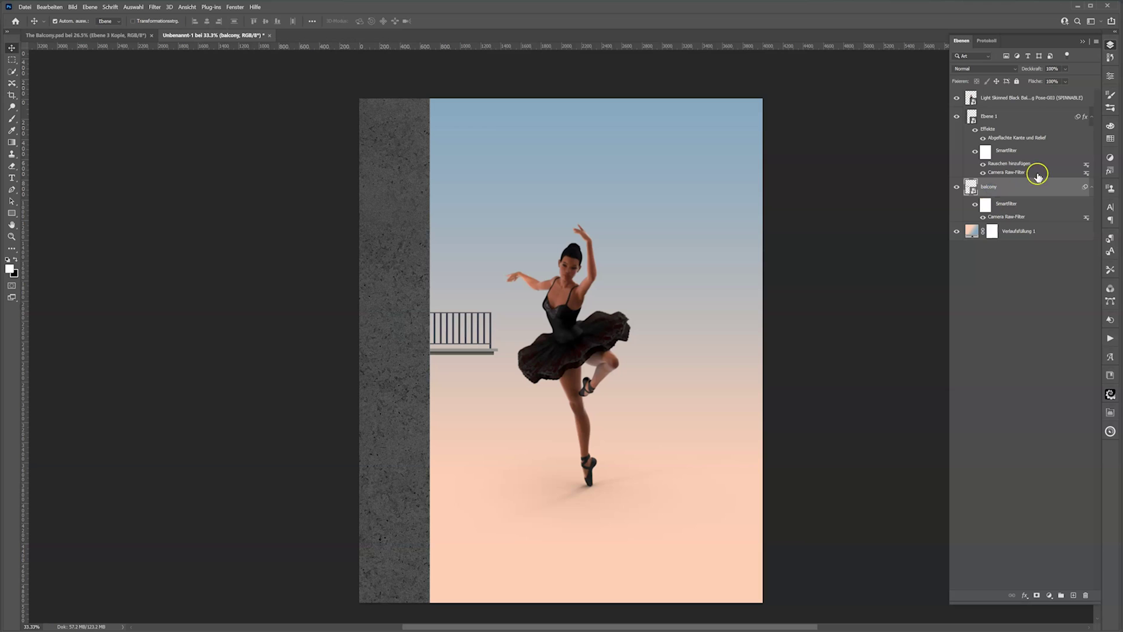
left_click(987, 119)
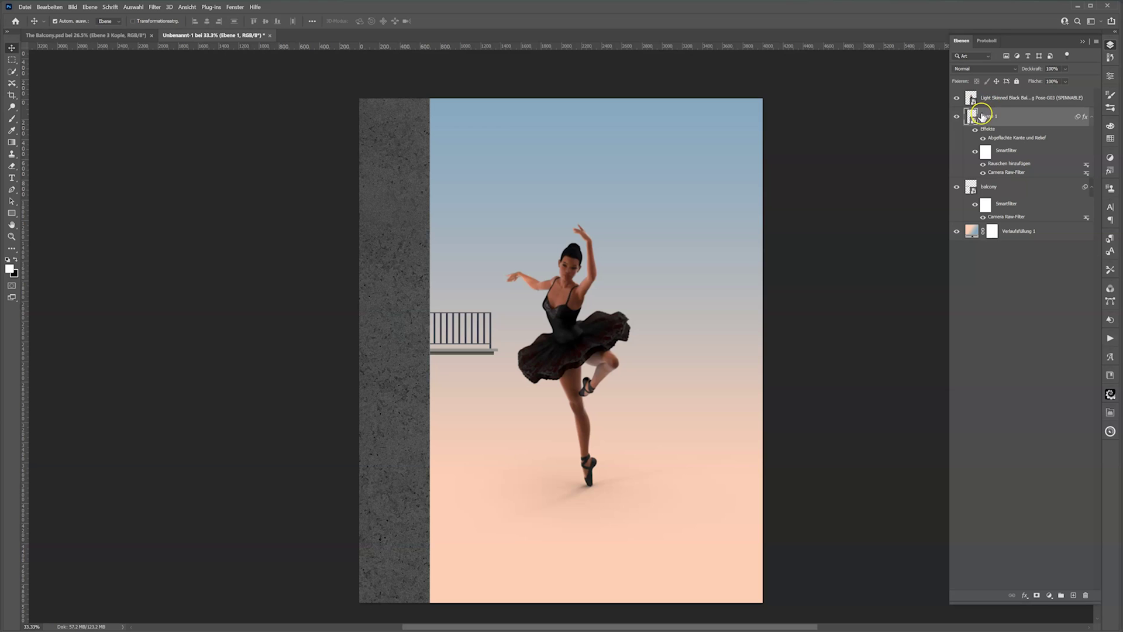
left_click(997, 99)
left_click(991, 120)
left_click(553, 319)
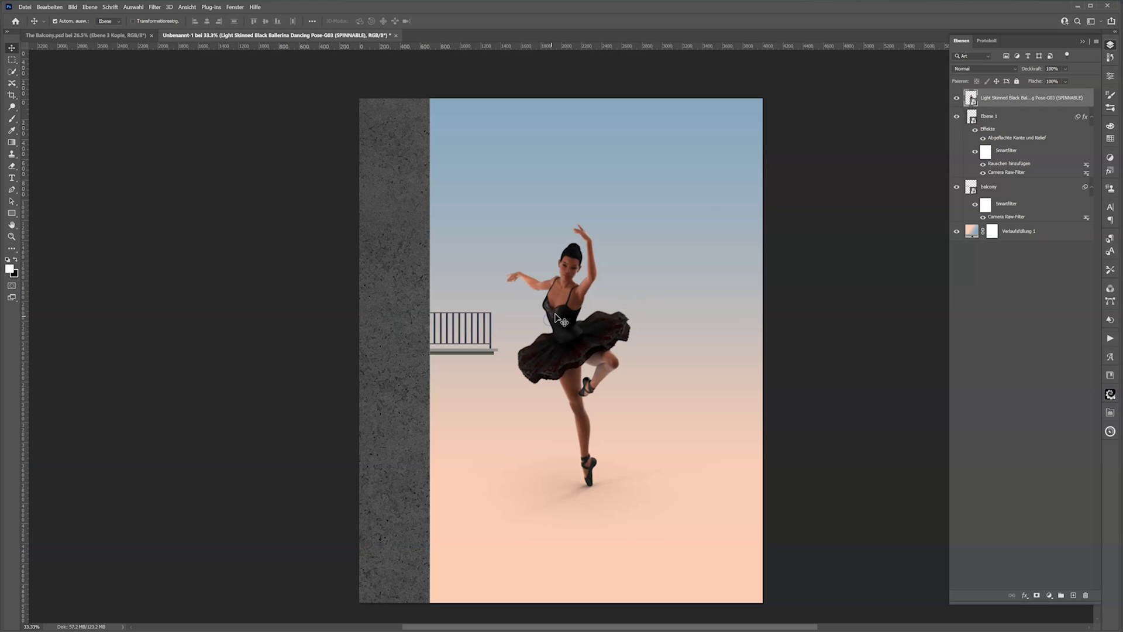
left_click(593, 315)
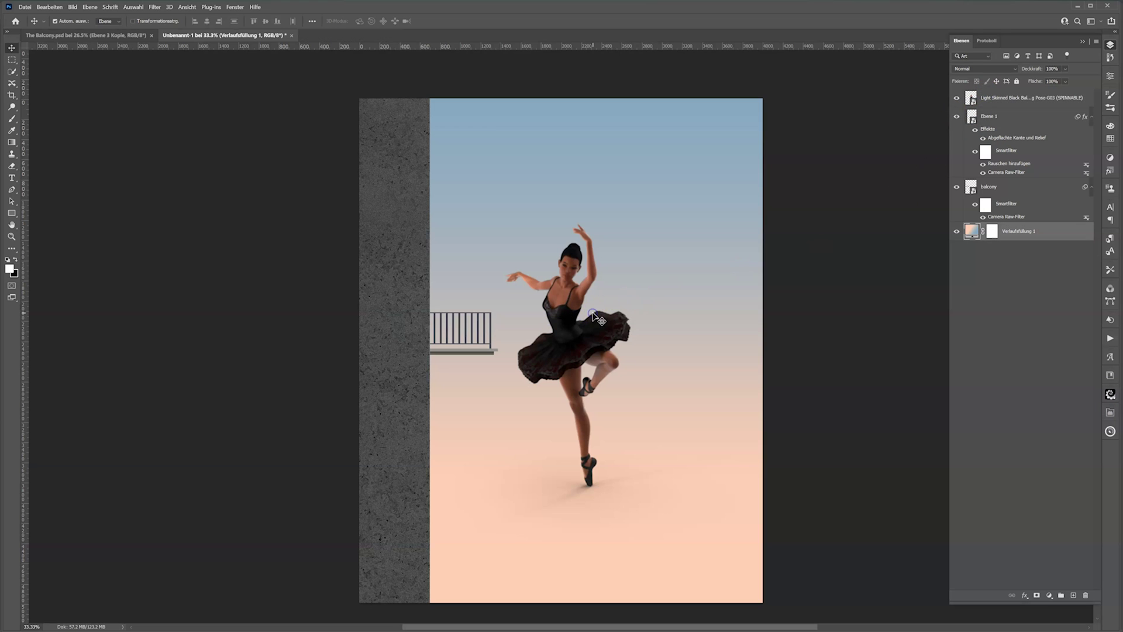
key("ctrl+t")
left_click(569, 241)
Scale the ballerina layer down to about 197.5% and stand her on the balcony floor behind the railing's outer half.
left_click(1018, 100)
key("ctrl+t")
left_click_drag(570, 144, 581, 408)
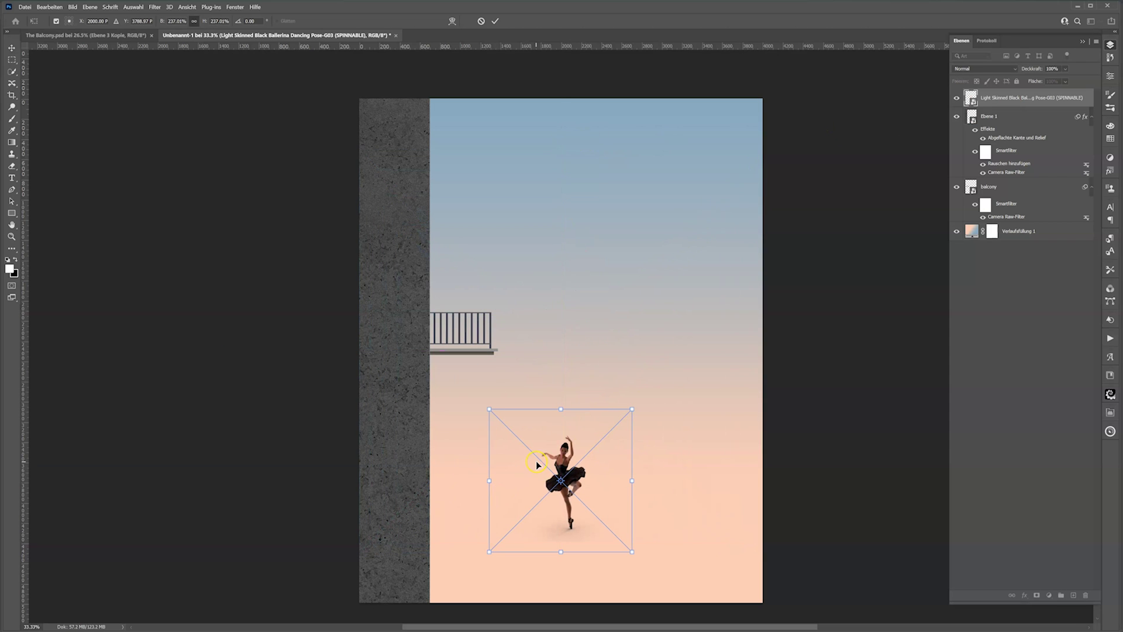
left_click_drag(560, 462, 467, 284)
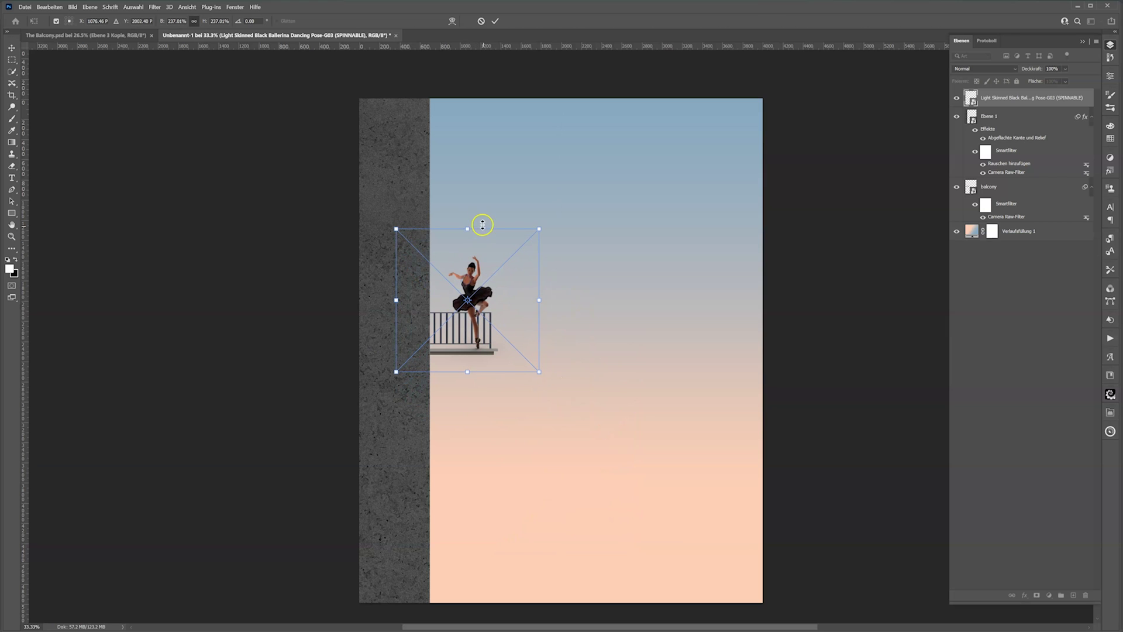
left_click_drag(468, 228, 466, 254)
left_click(474, 317)
left_click_drag(474, 315, 473, 313)
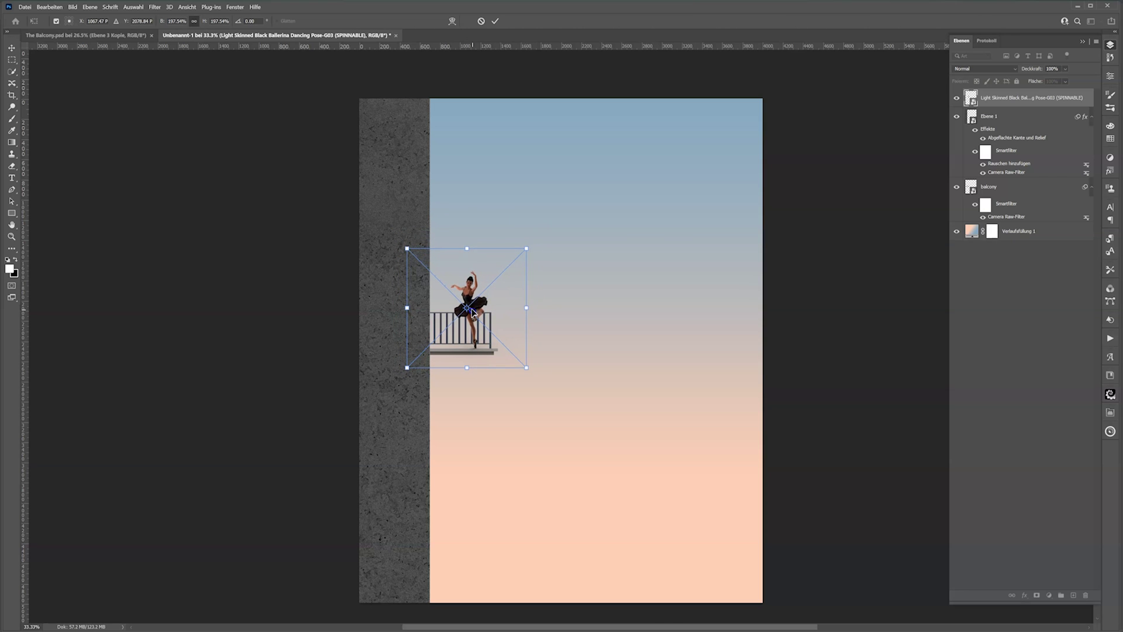
left_click(495, 22)
Rotate the ballerina in PixelSquid to view J14 so she faces the wall, and shift her slightly toward the balcony's outer end.
left_click(1110, 394)
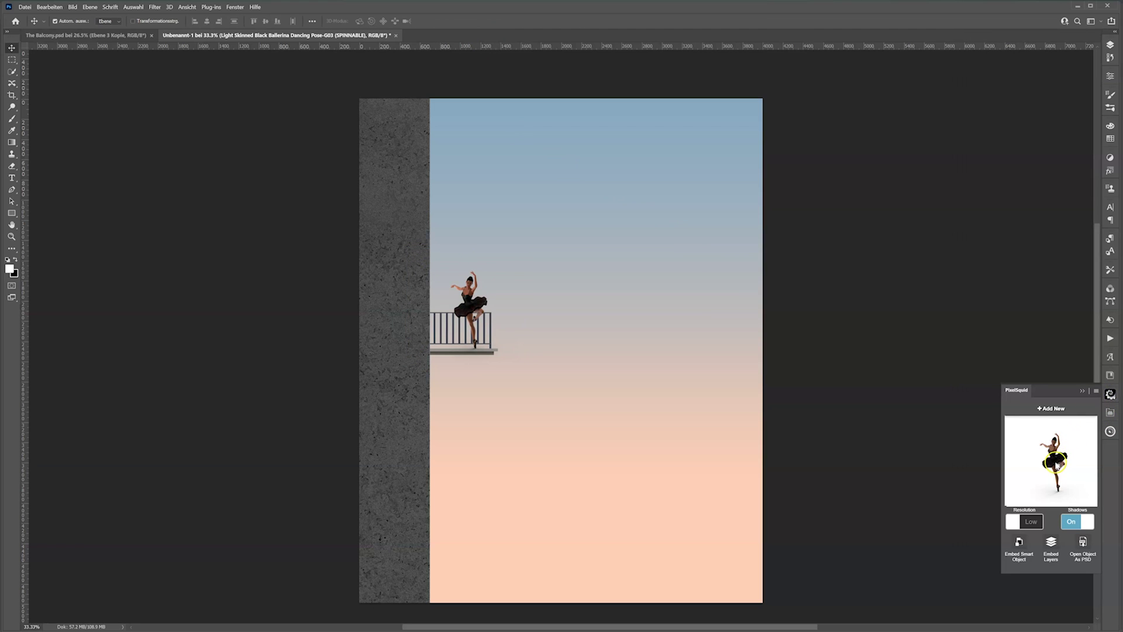
mouse_move(1054, 464)
left_mouse_down()
mouse_move(1070, 463)
mouse_move(1060, 468)
left_mouse_up()
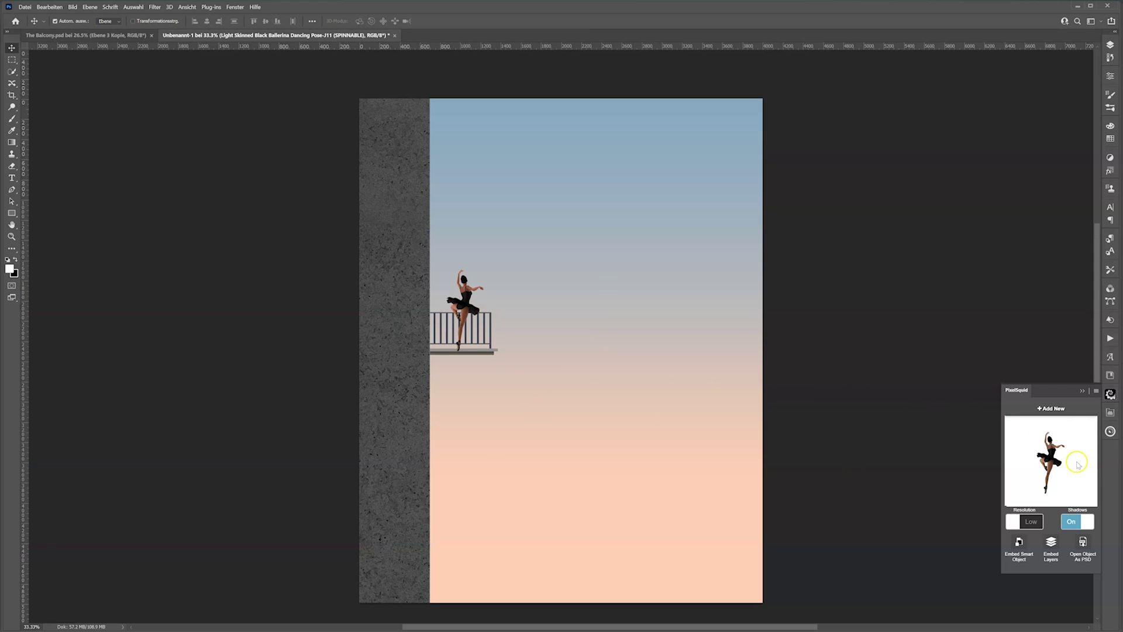
left_click_drag(1056, 467, 1057, 467)
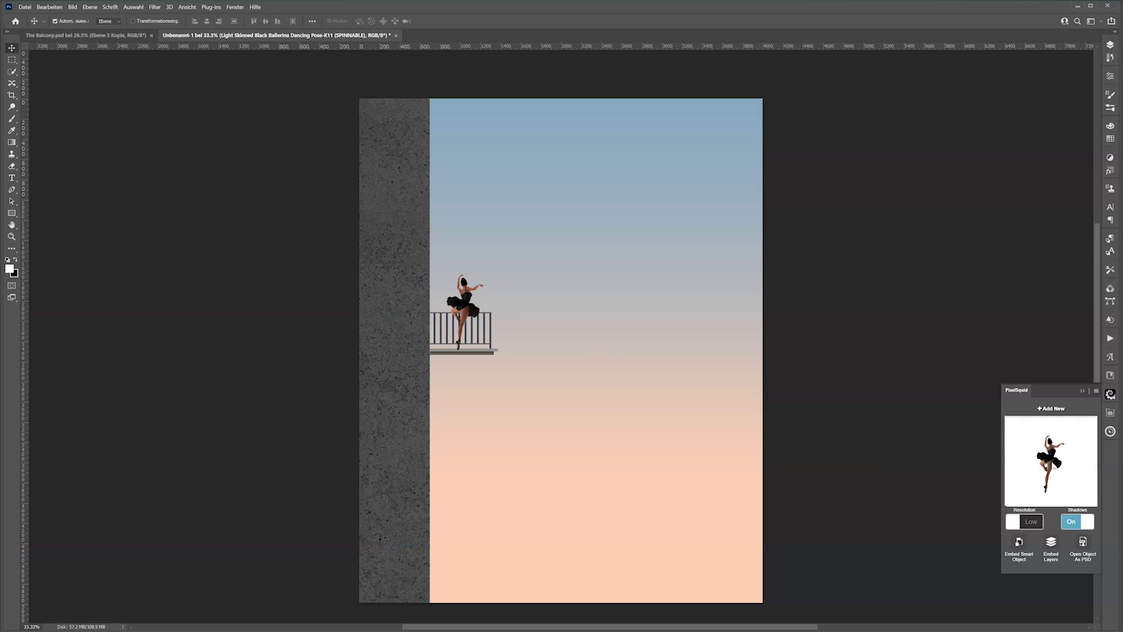
left_click_drag(1056, 466, 1054, 467)
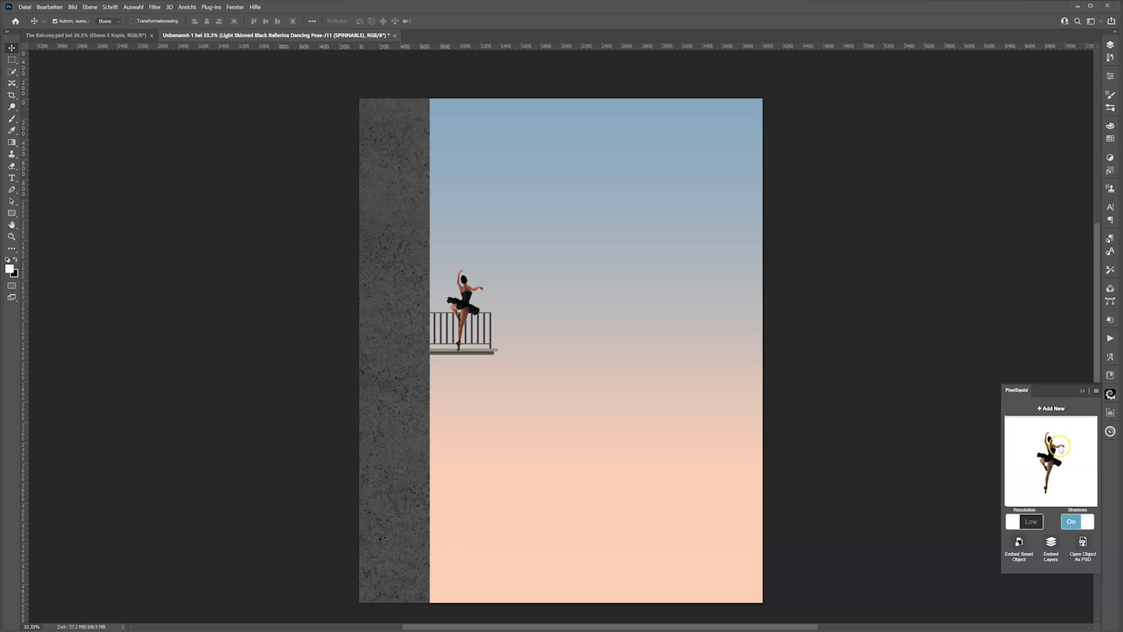
left_click_drag(1061, 447, 1057, 448)
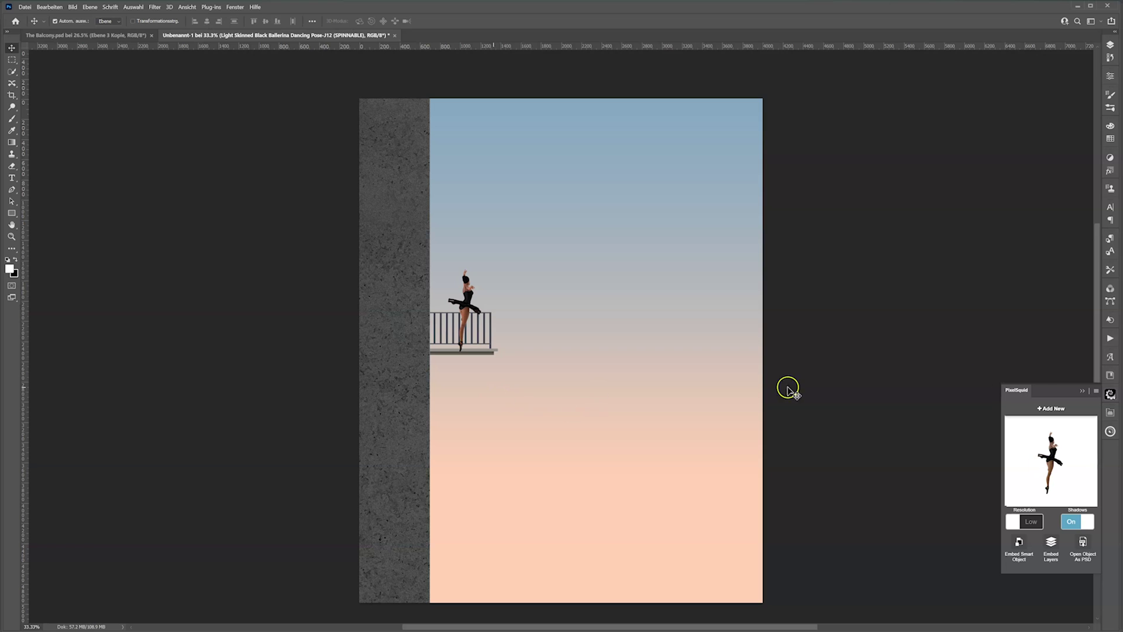
left_click_drag(1057, 461, 1053, 461)
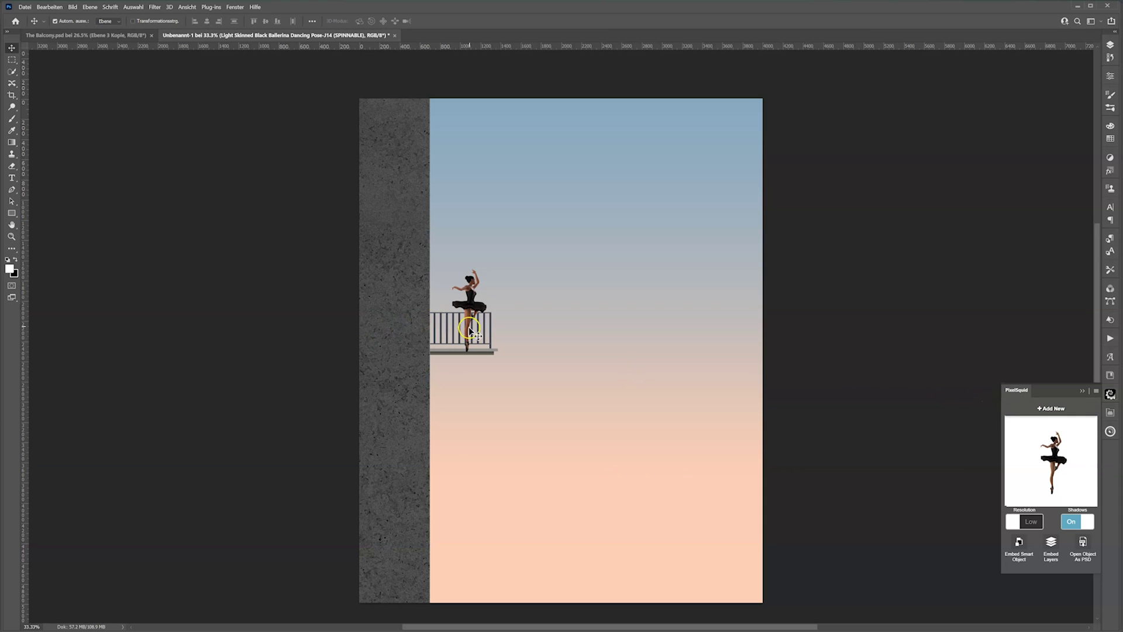
left_click_drag(471, 330, 476, 331)
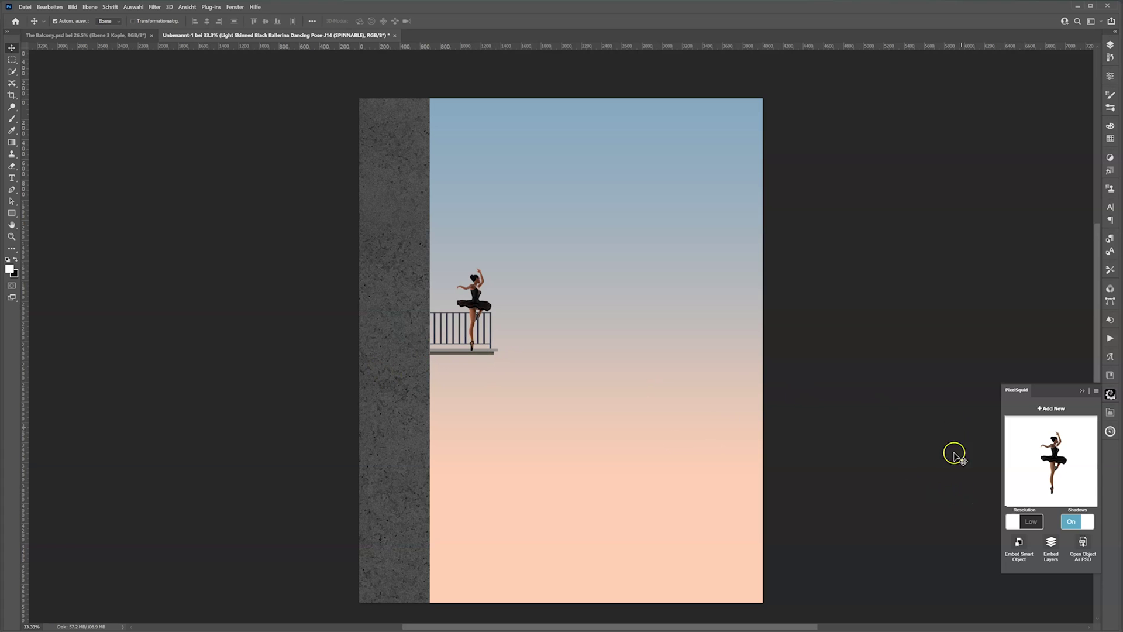
Turn off the ballerina's shadows in PixelSquid and embed her as a smart object.
left_click(1079, 522)
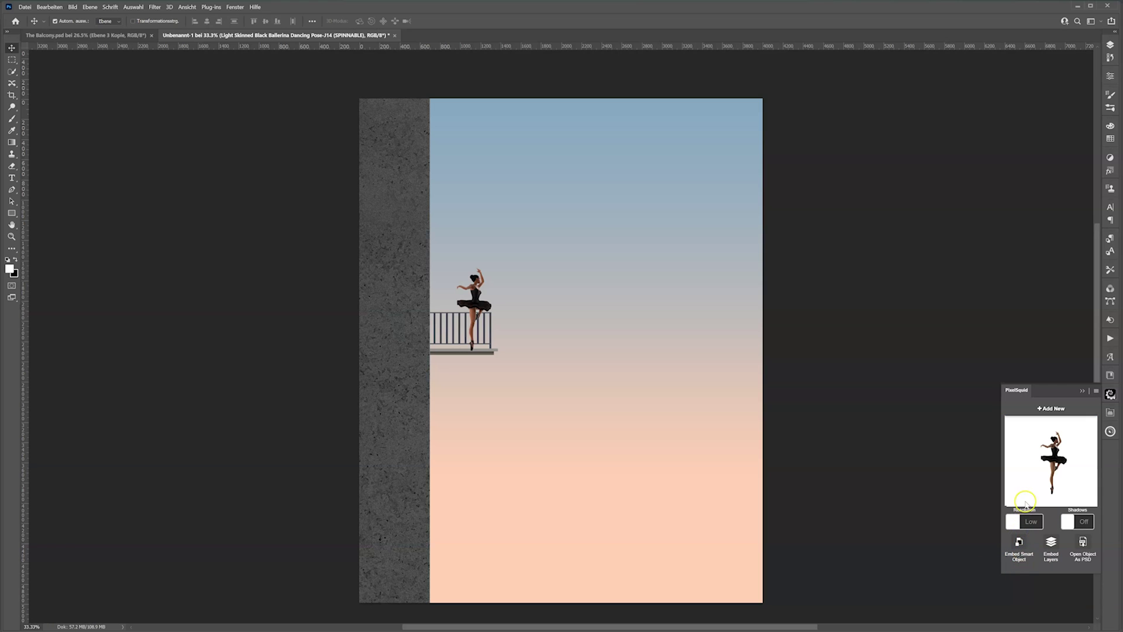
left_click(1020, 549)
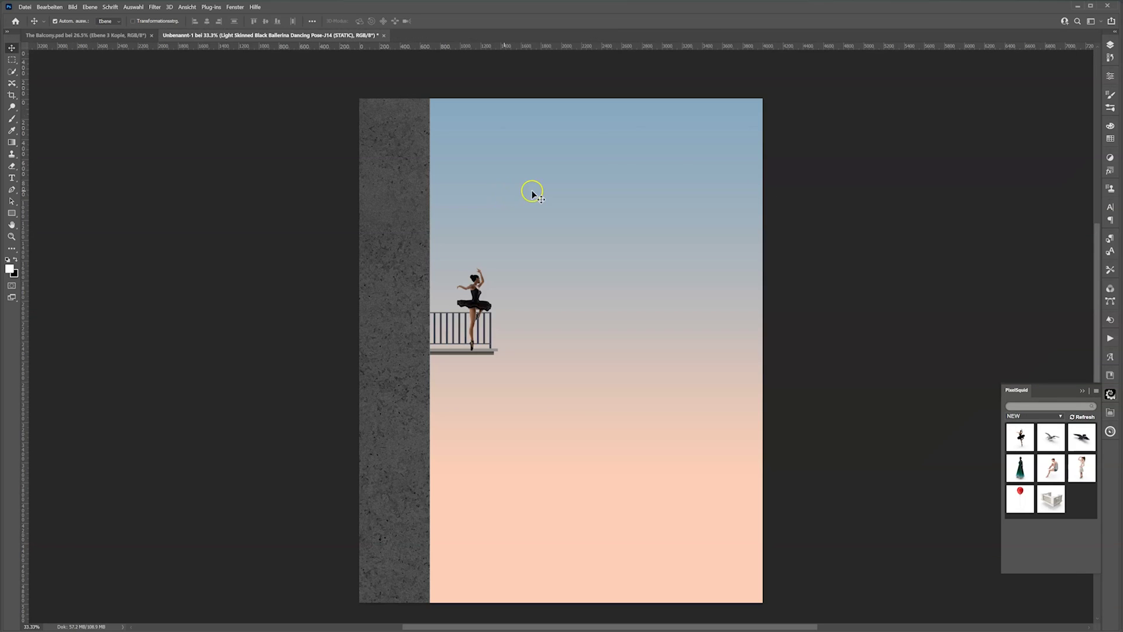
Scale the embedded ballerina layer to about 52.05% and reposition her feet on the balcony floor.
left_click(1109, 45)
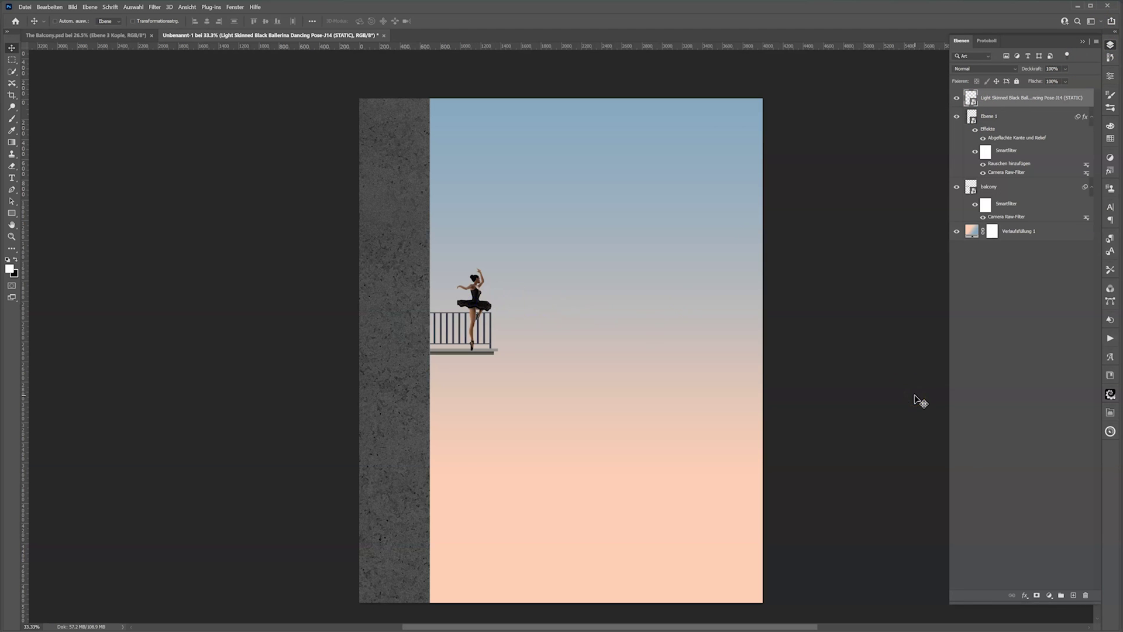
key("ctrl+t")
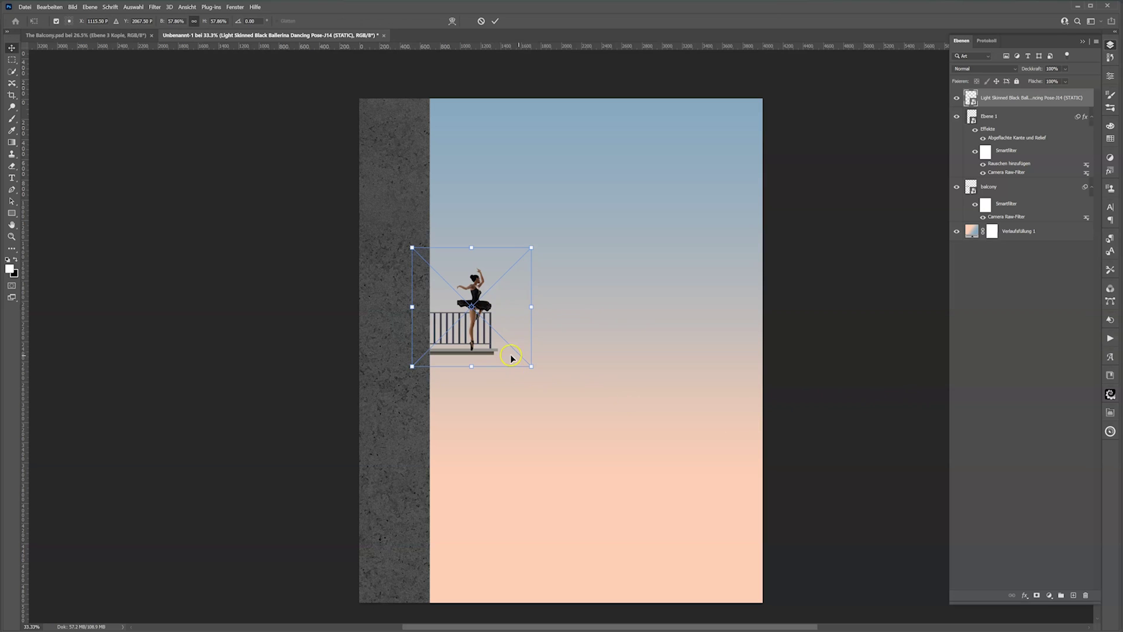
left_click_drag(468, 366, 467, 357)
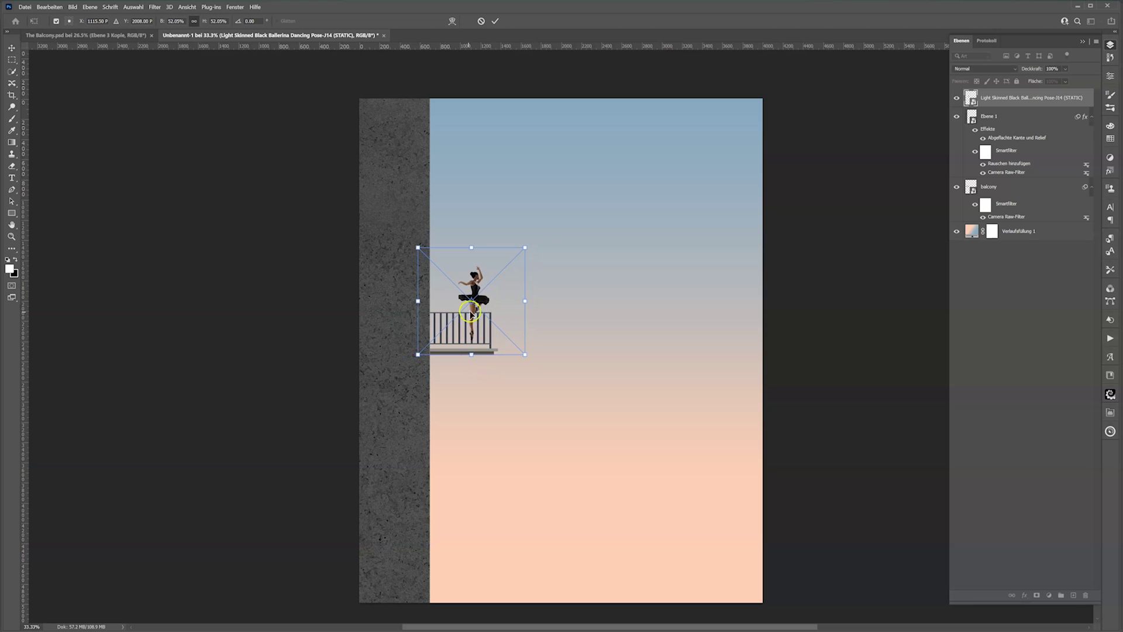
left_click_drag(486, 300, 485, 312)
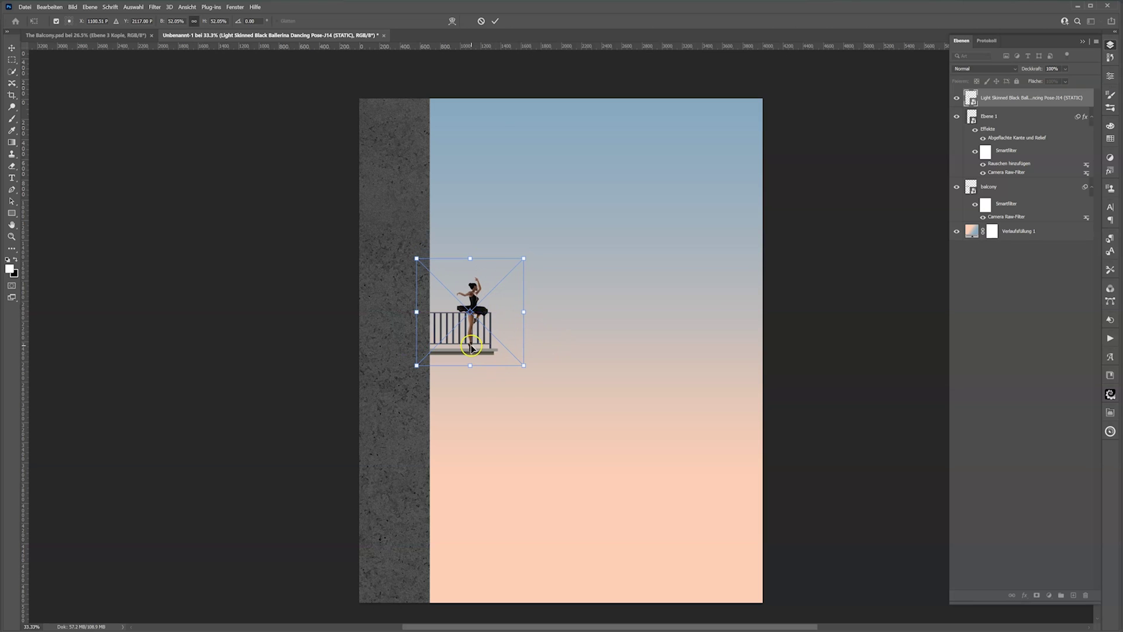
left_click(495, 21)
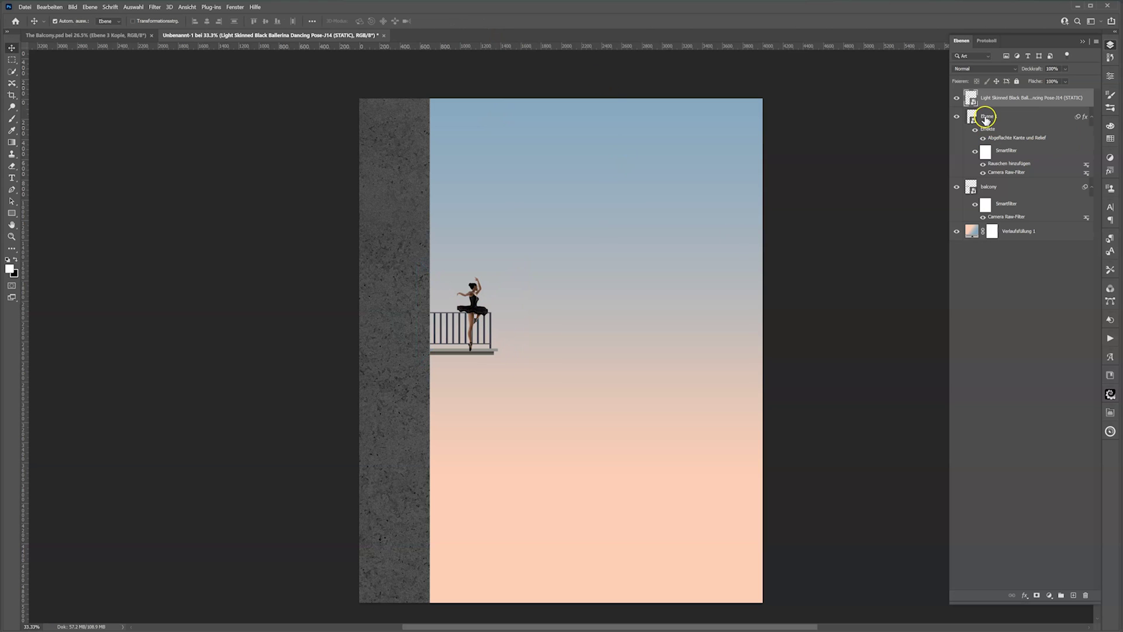
Check which element layer Ebene 1 holds by toggling its visibility, and rename it "Wall".
left_click(956, 117)
left_click(955, 118)
double_click(987, 117)
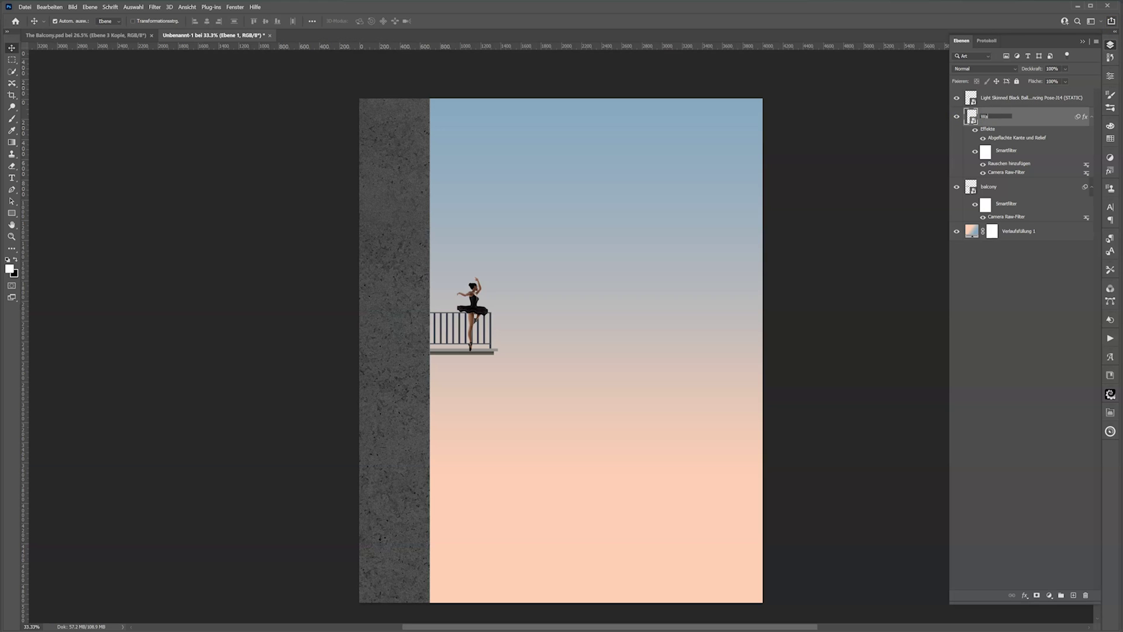
type("Wall")
Move the ballerina layer beneath the balcony layer, directly above the gradient fill.
left_click(1016, 182)
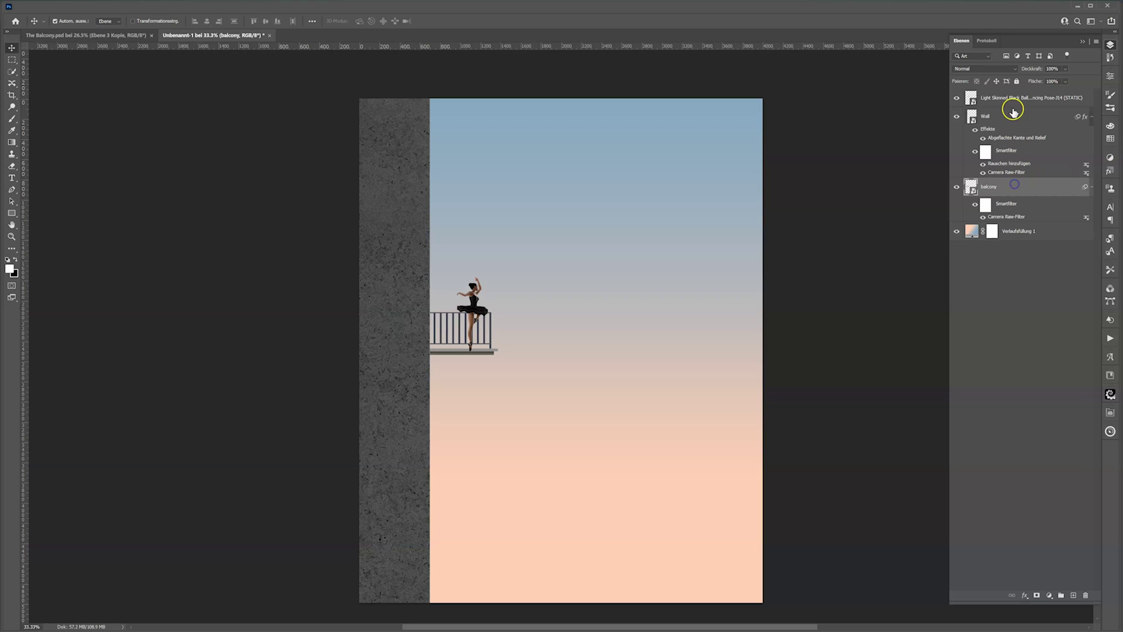
left_click_drag(1010, 98, 1007, 219)
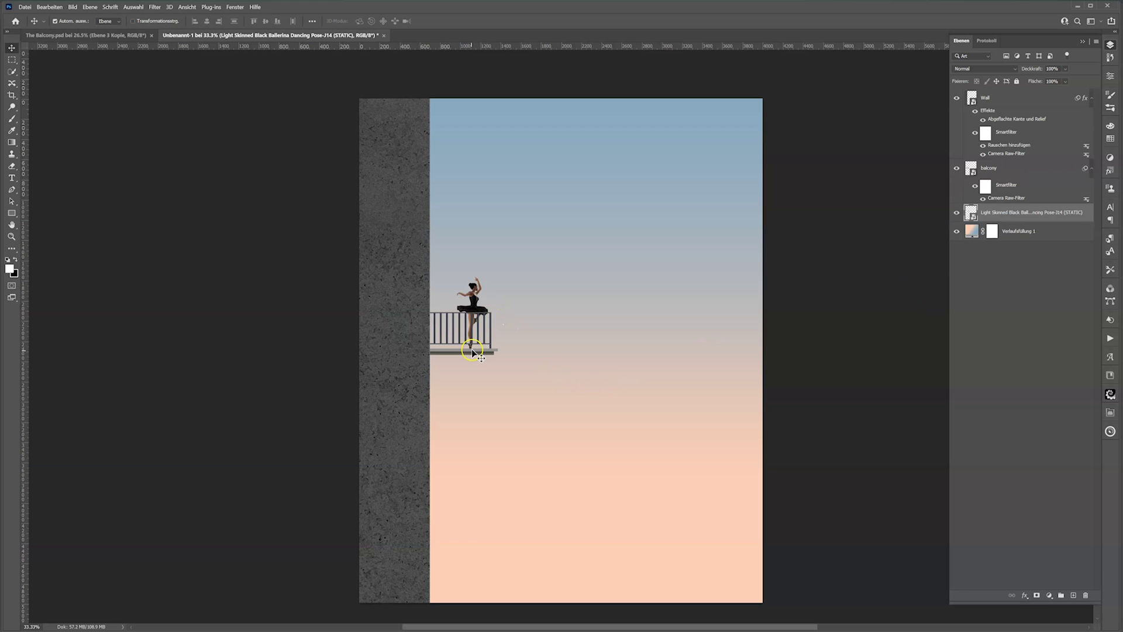
Fine-tune the ballerina's horizontal position on the balcony by nudging her back and forth behind the railing bars.
scroll(475, 349, "up", 3)
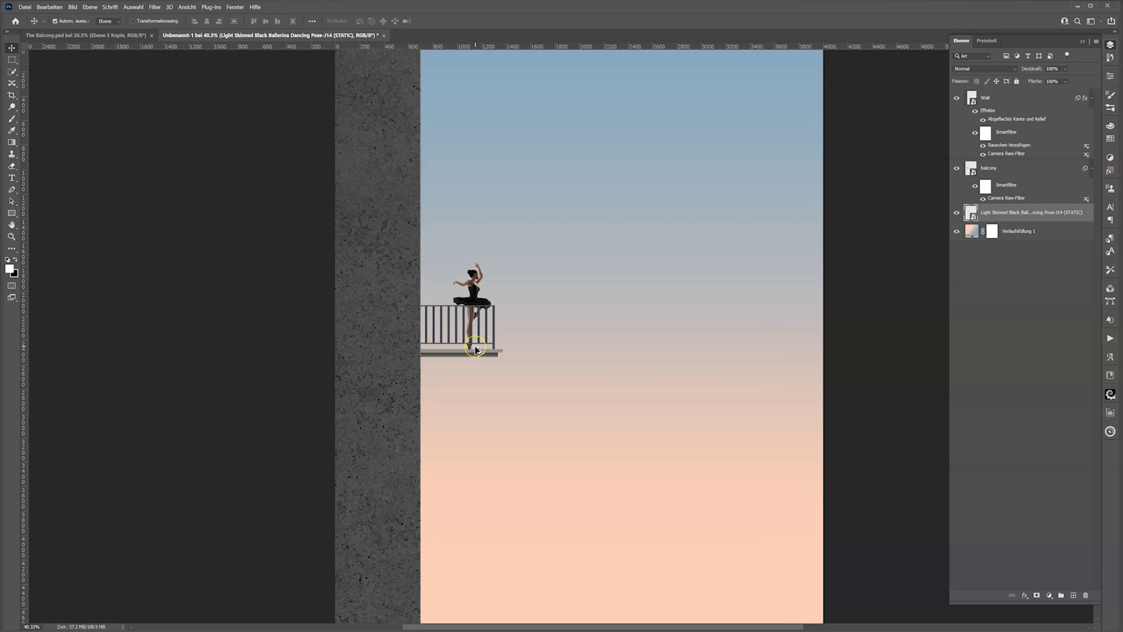
left_click_drag(470, 281, 483, 288)
key("Right")
key("Right")
key("Right")
key("Right")
key("Right")
key("Right")
key("Right")
key("Right")
key("Right")
key("Right")
key("Right")
key("Left")
key("Left")
key("Left")
key("Left")
key("Left")
key("Left")
key("Left")
key("Left")
key("Left")
key("Left")
key("Left")
key("Left")
key("Left")
key("Left")
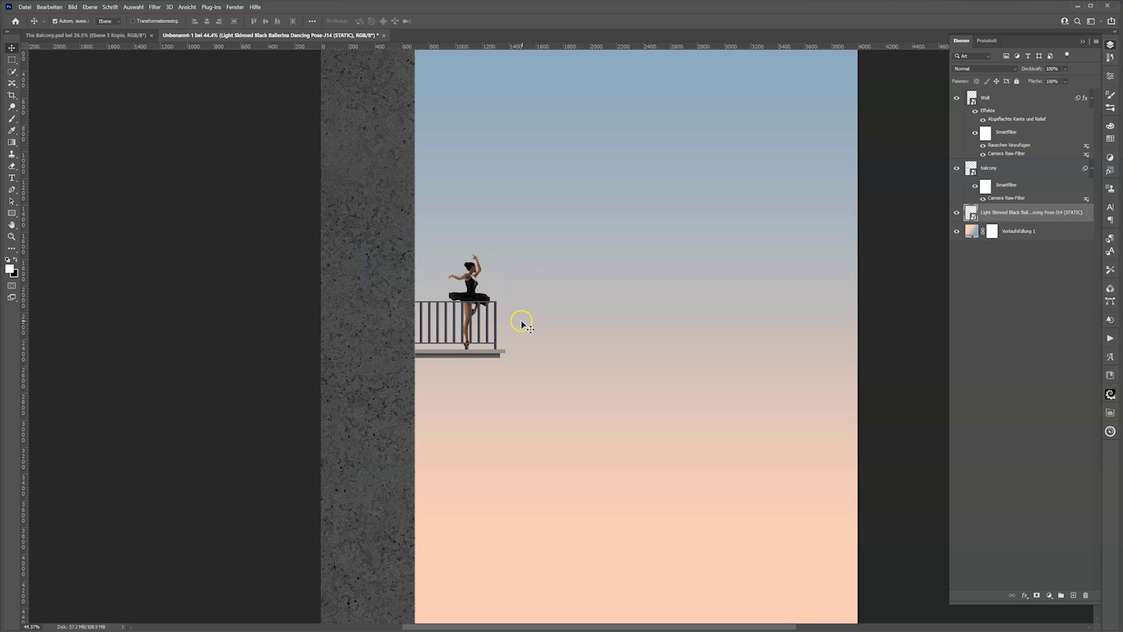
scroll(523, 325, "down", 1)
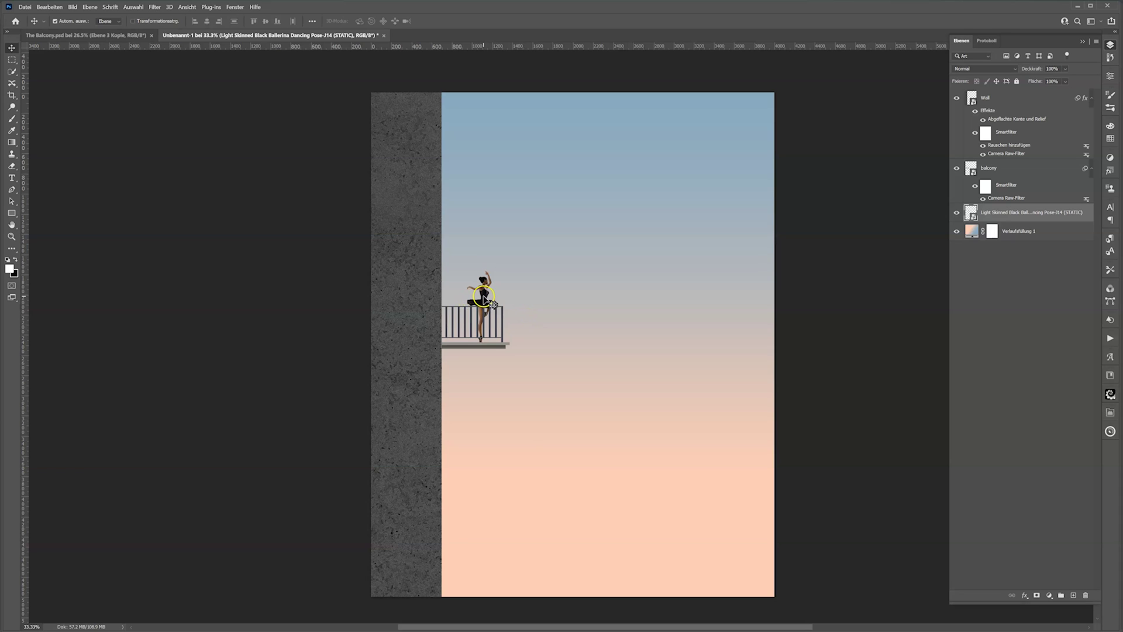
left_click(421, 311)
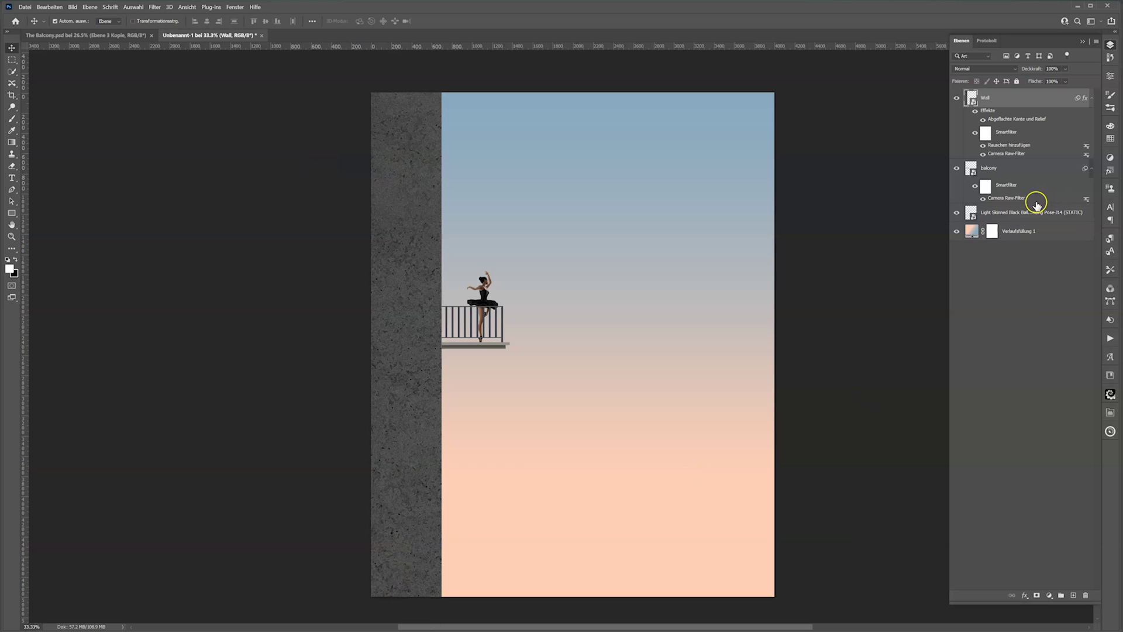
left_click(1007, 102)
left_click(992, 156)
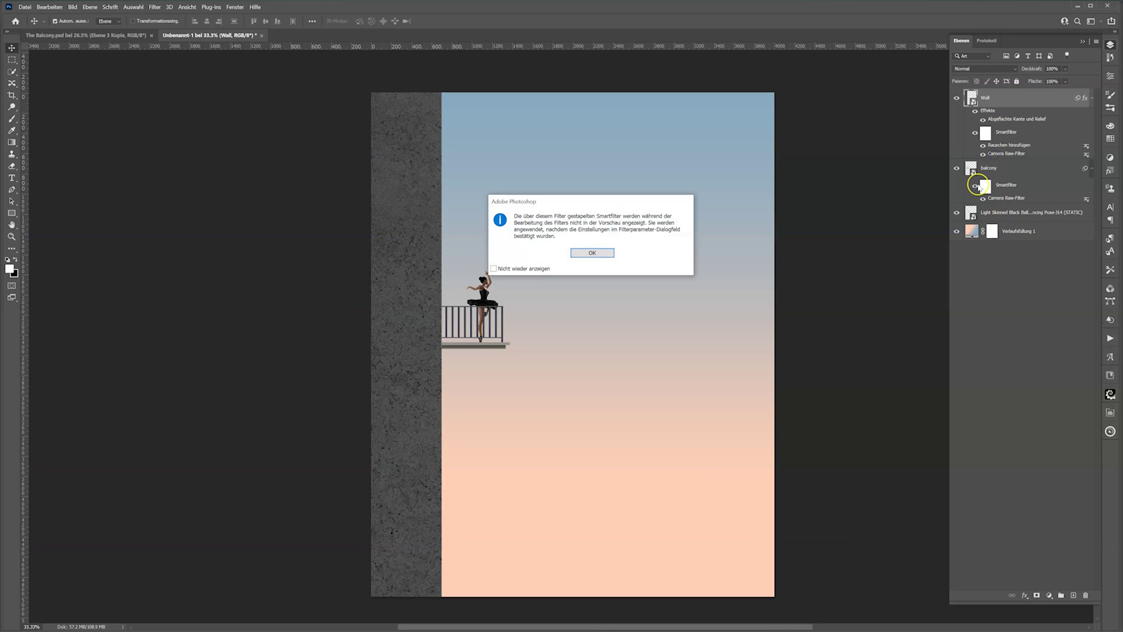
left_click(605, 254)
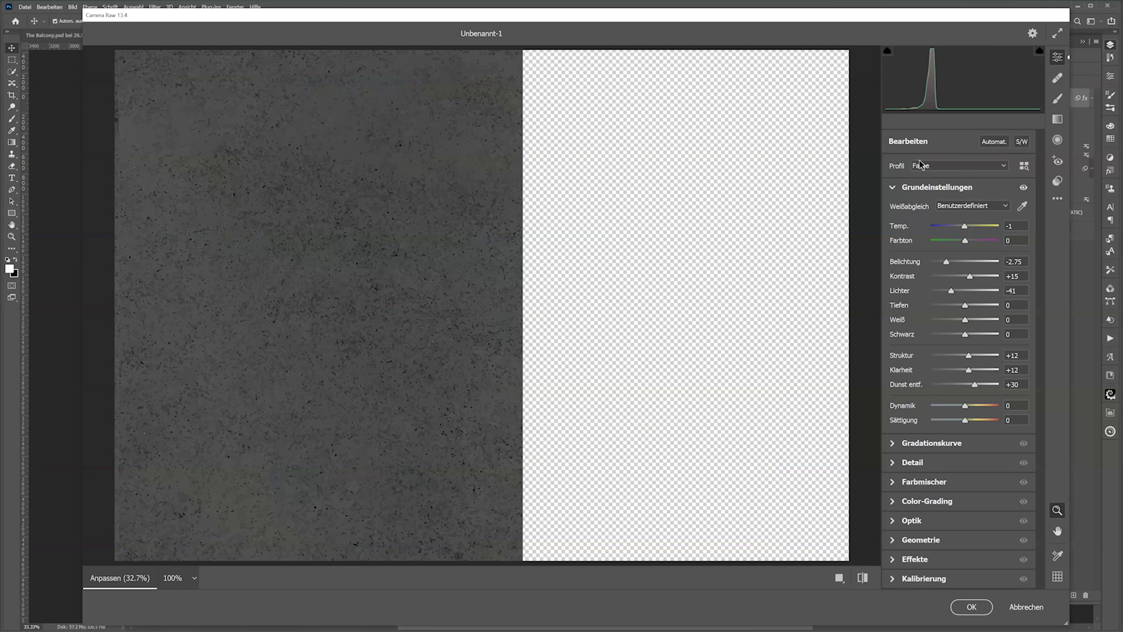
left_click(1058, 120)
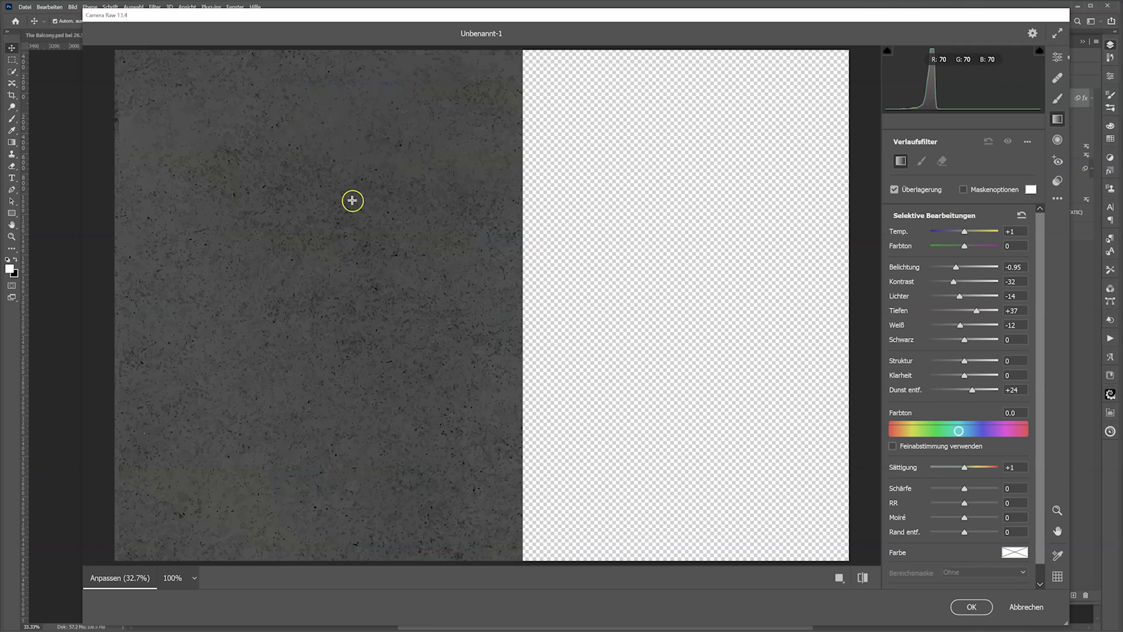
left_click(1026, 608)
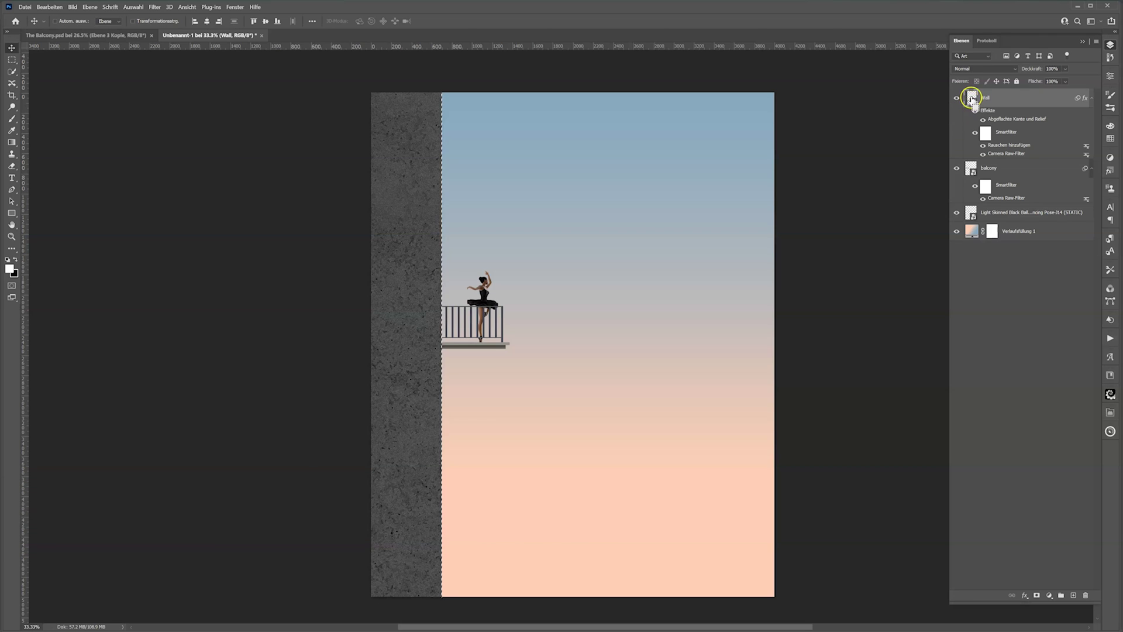
Add a layer mask to the Wall layer that limits it to the outline of the concrete wall.
left_click(1037, 595)
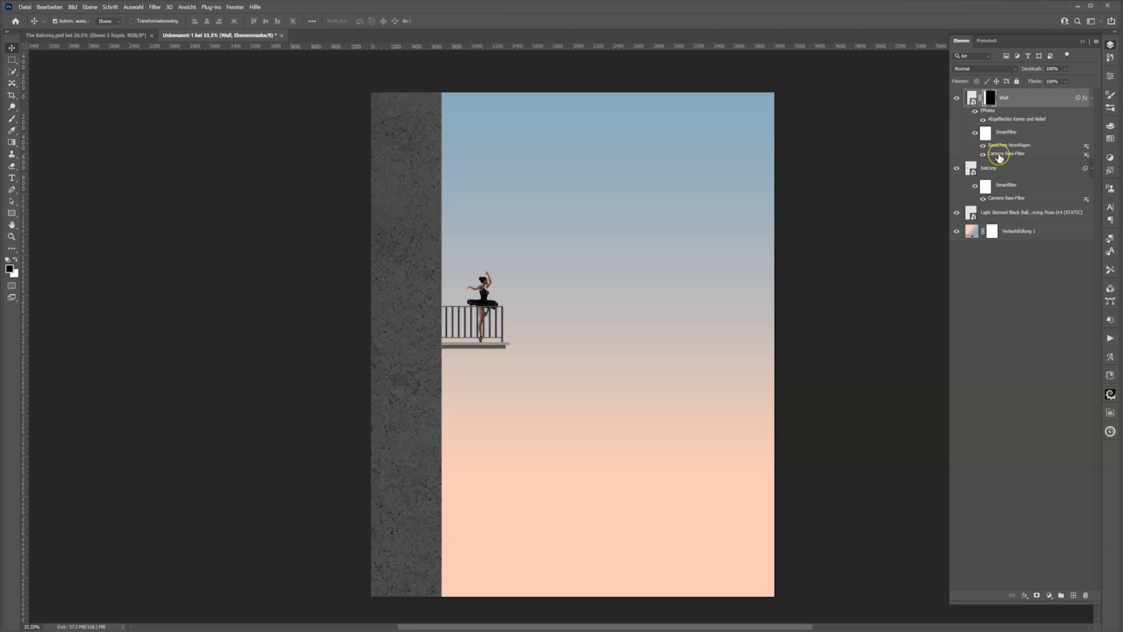
double_click(1000, 154)
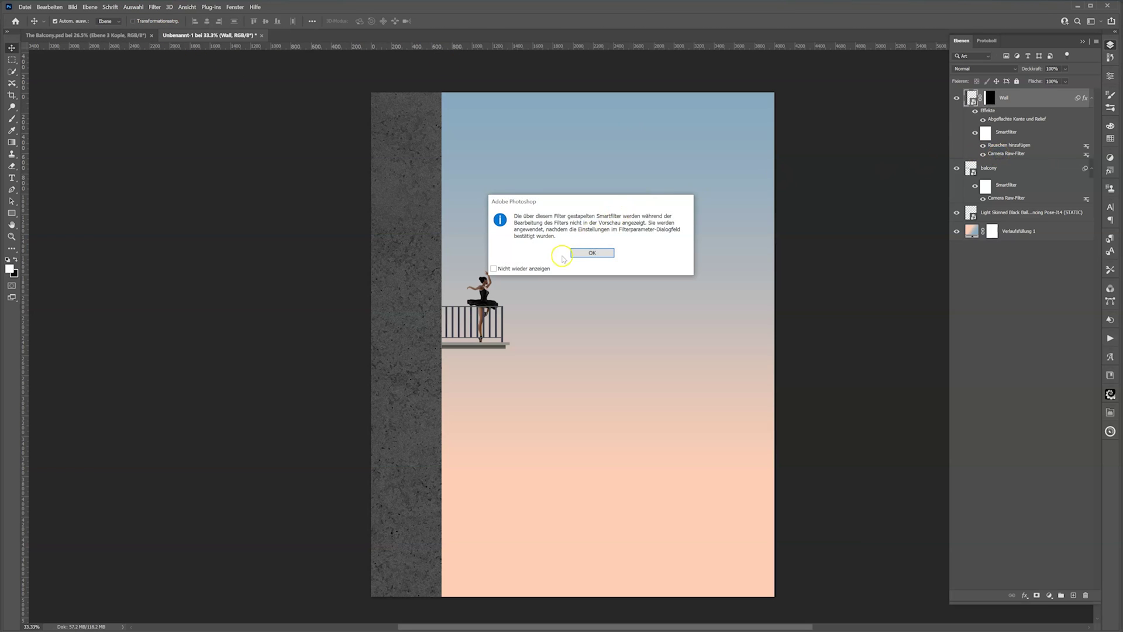
left_click(579, 253)
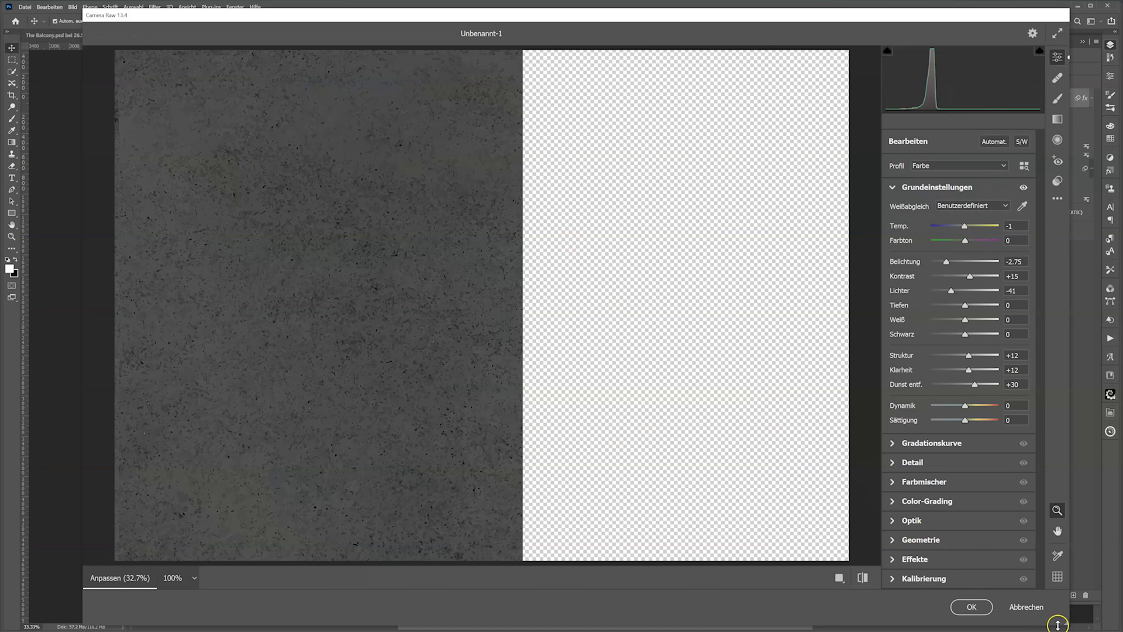
left_click(1014, 606)
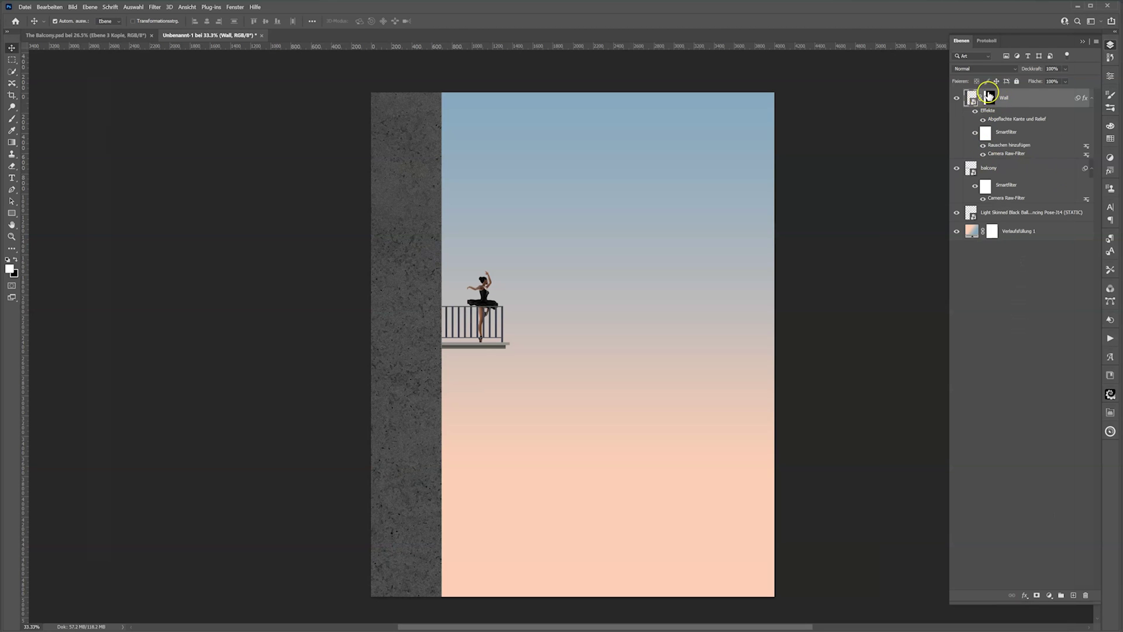
Convert the masked Wall layer with its effects and smart filters into a new smart object.
right_click(1026, 101)
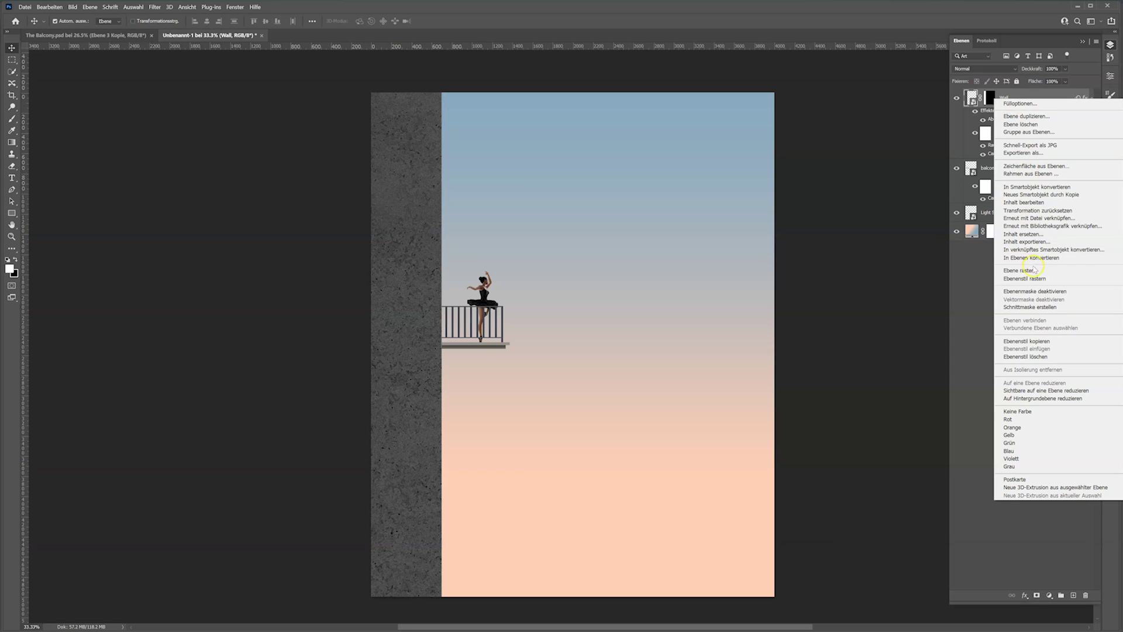
left_click(1019, 188)
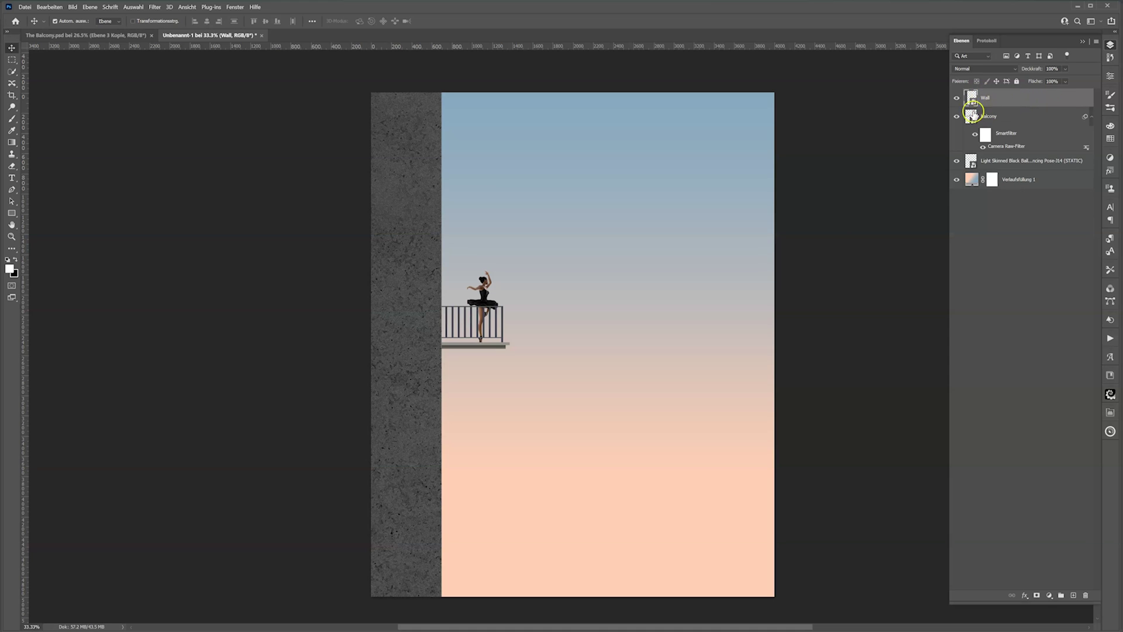
In Camera Raw, draw a horizontal graduated filter inward from the wall's outer edge, reset its adjustments, and set its exposure to -0.60.
left_click(153, 6)
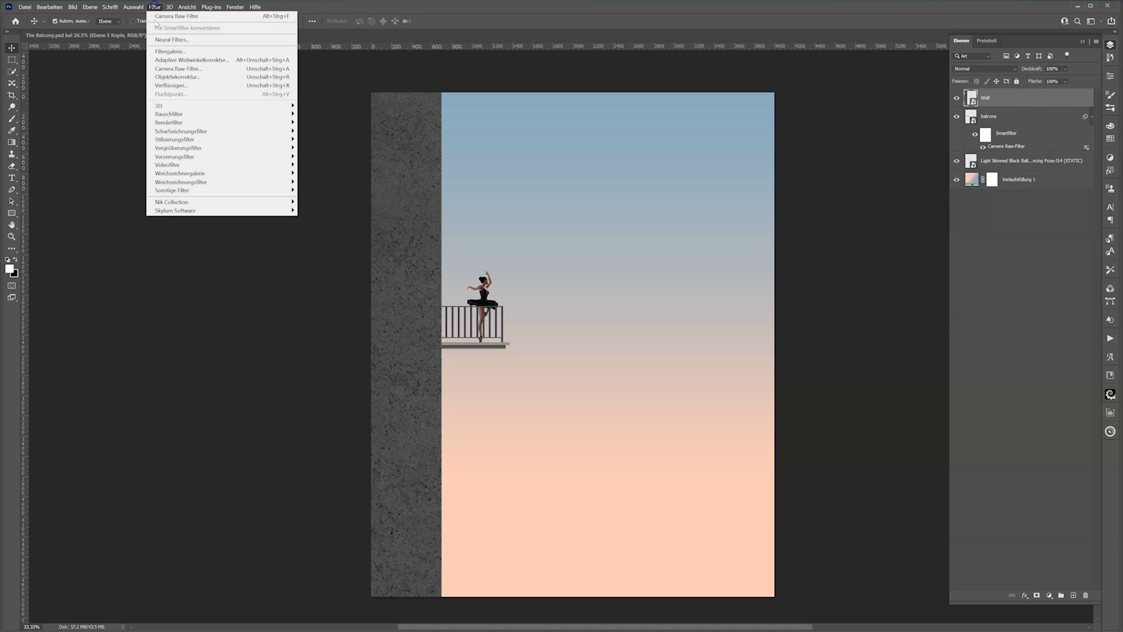
left_click(166, 70)
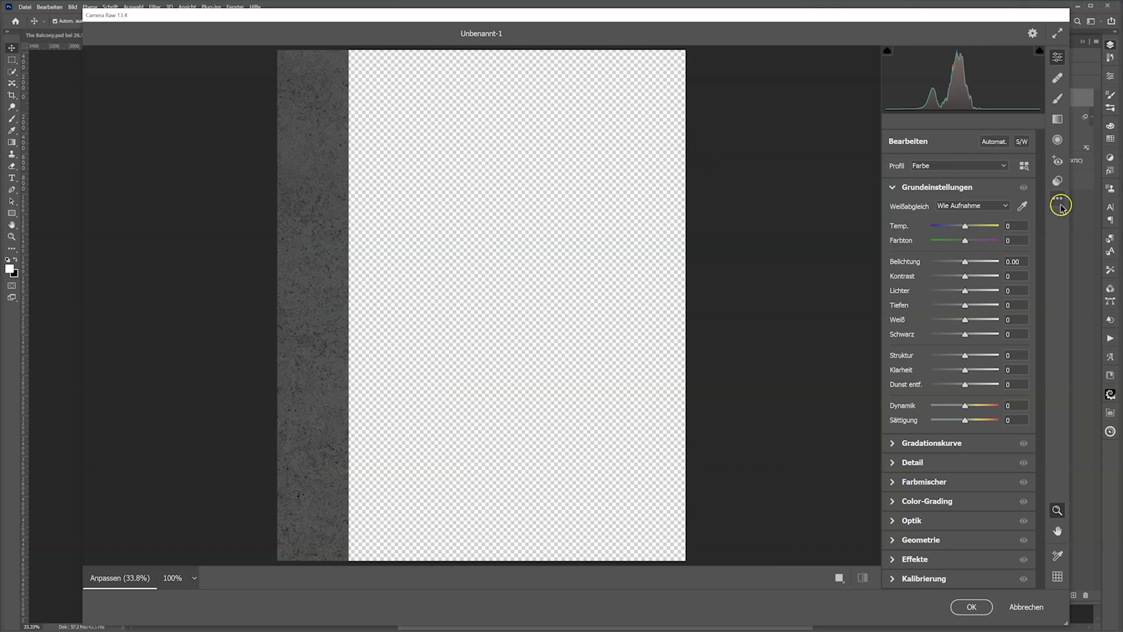
left_click(1058, 120)
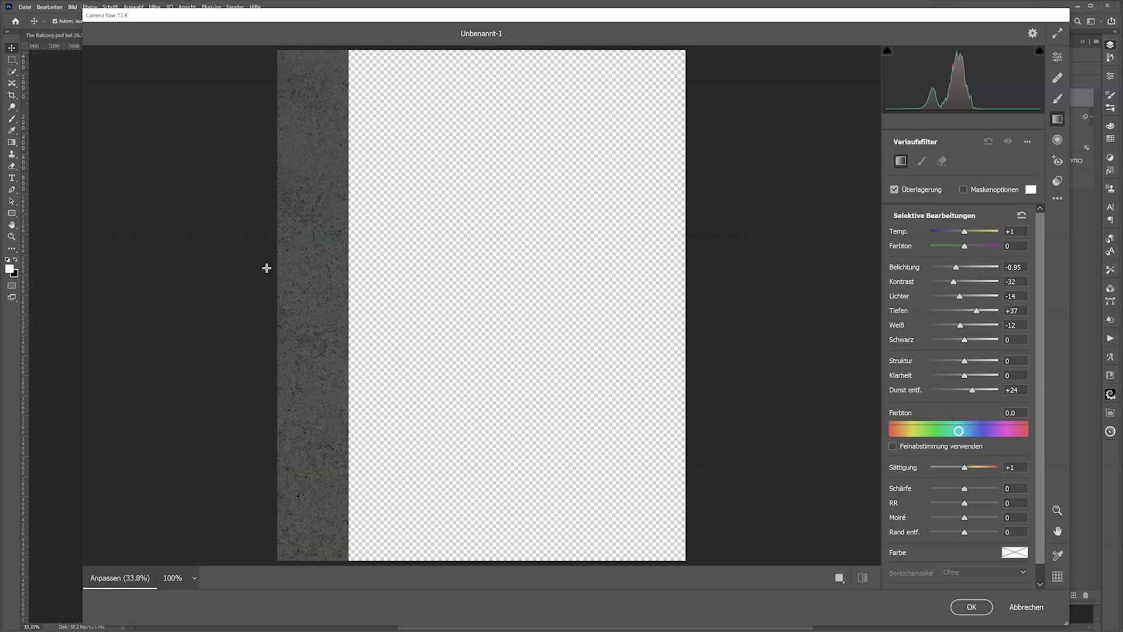
left_click_drag(268, 271, 321, 271)
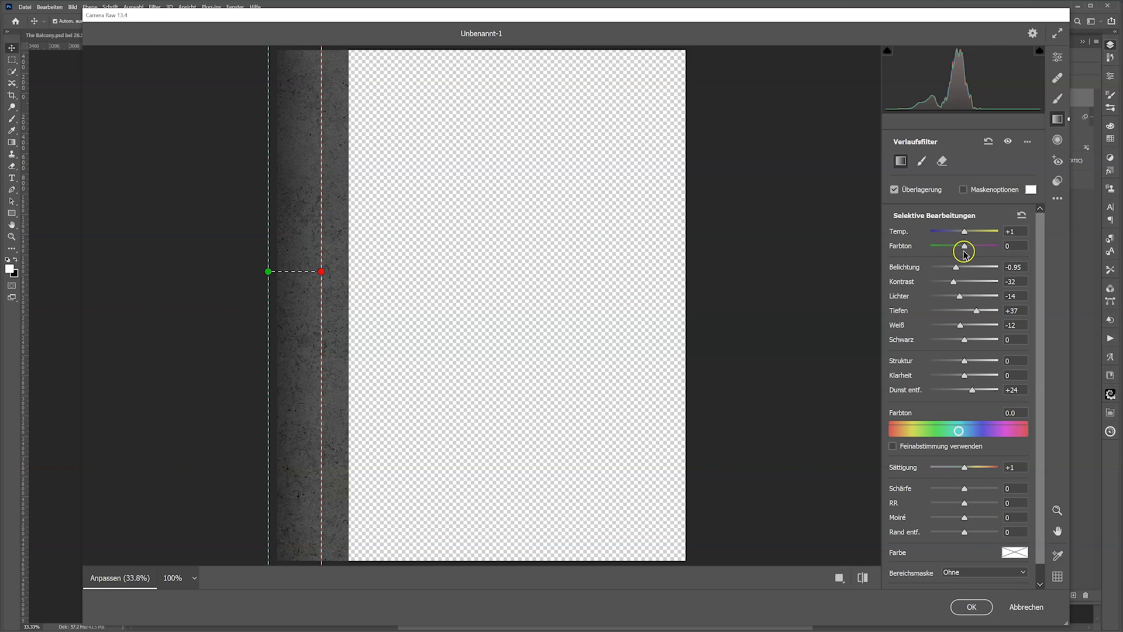
left_click(1021, 215)
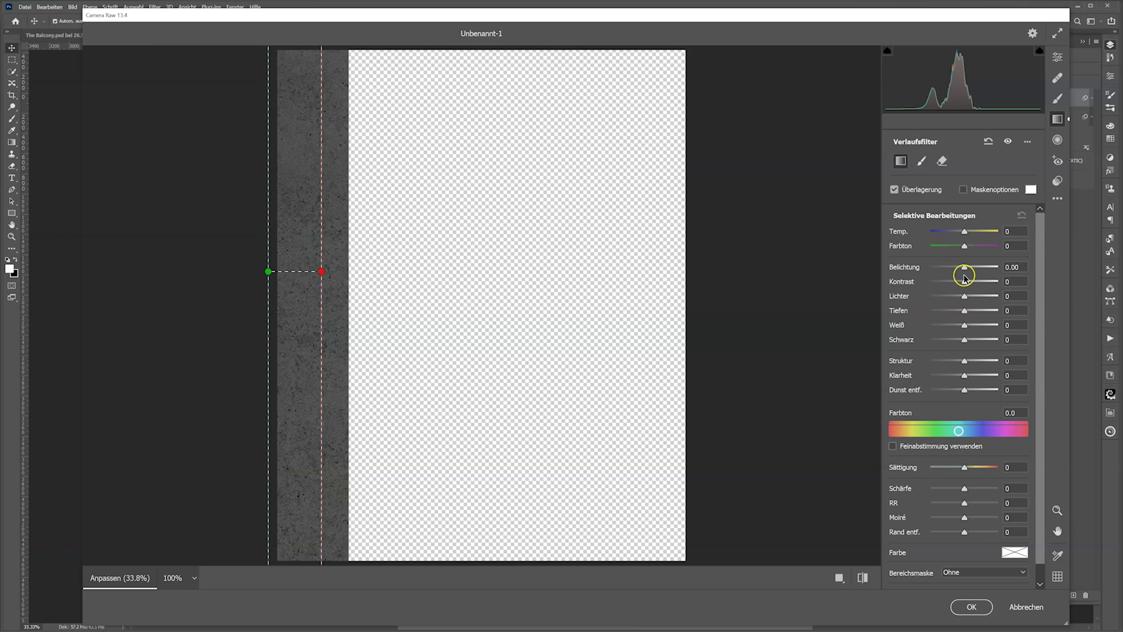
left_click_drag(965, 268, 961, 269)
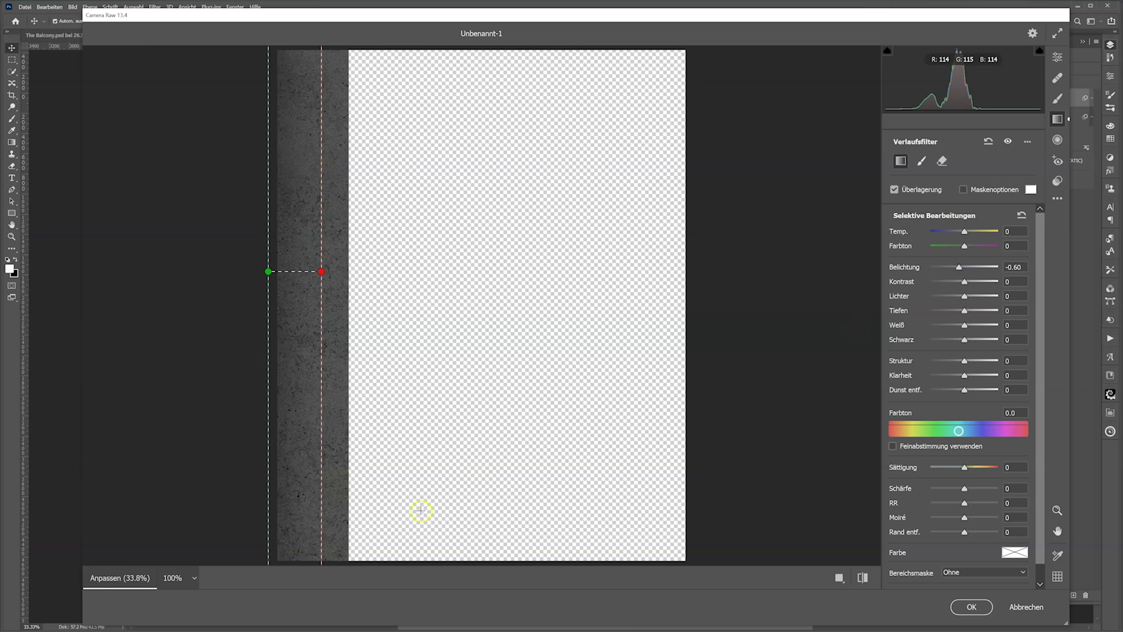
Add a second graduated filter rising from just below the wall's lower end to its middle, and apply the Camera Raw filter.
left_click_drag(306, 560, 306, 353)
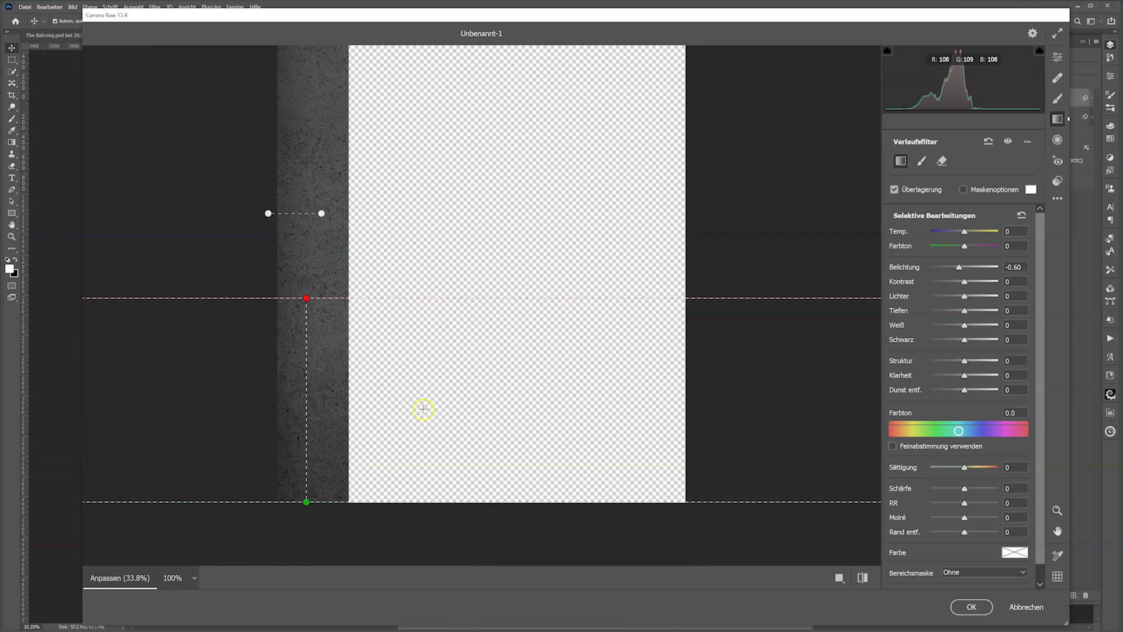
left_click_drag(307, 503, 306, 508)
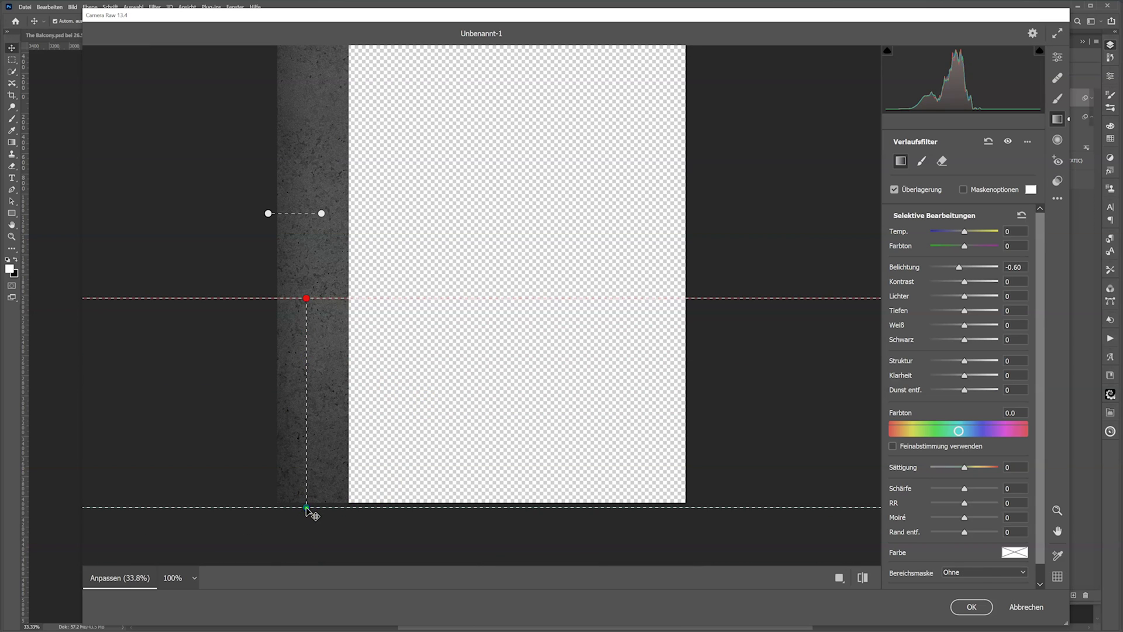
left_click_drag(306, 297, 307, 305)
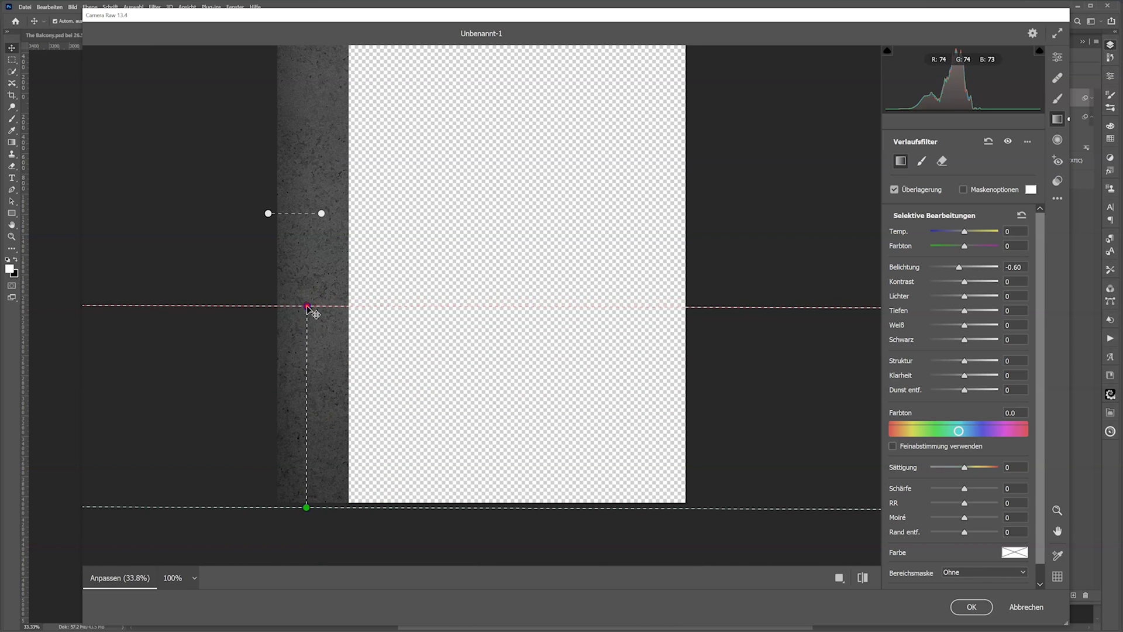
left_click(972, 607)
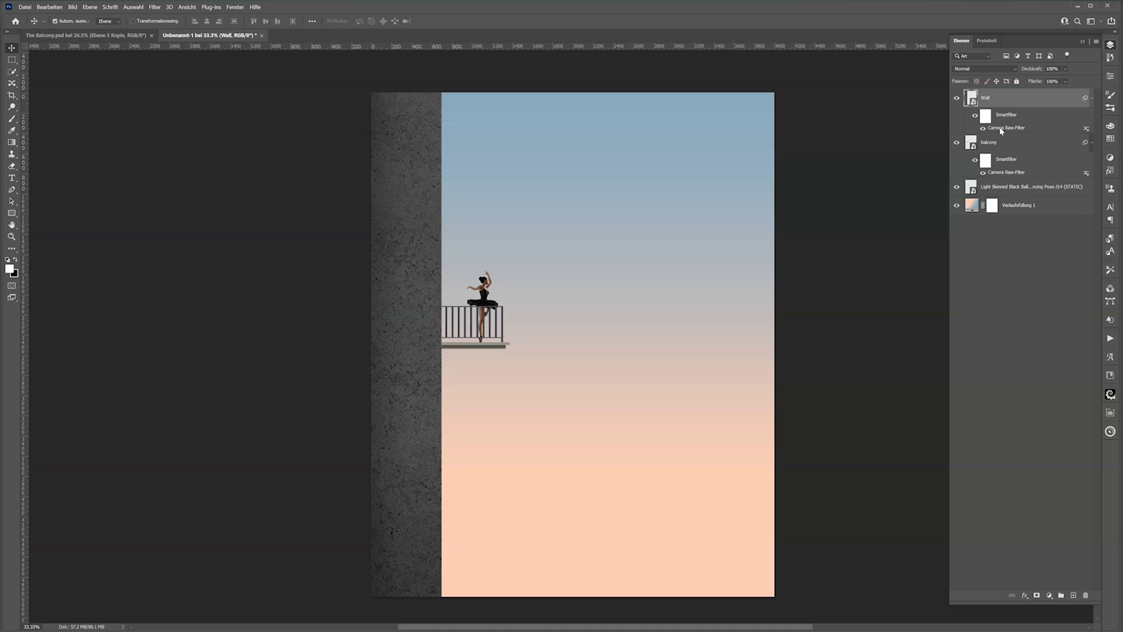
Set the overall exposure in the Wall layer's Camera Raw smart filter to -0.40.
double_click(997, 125)
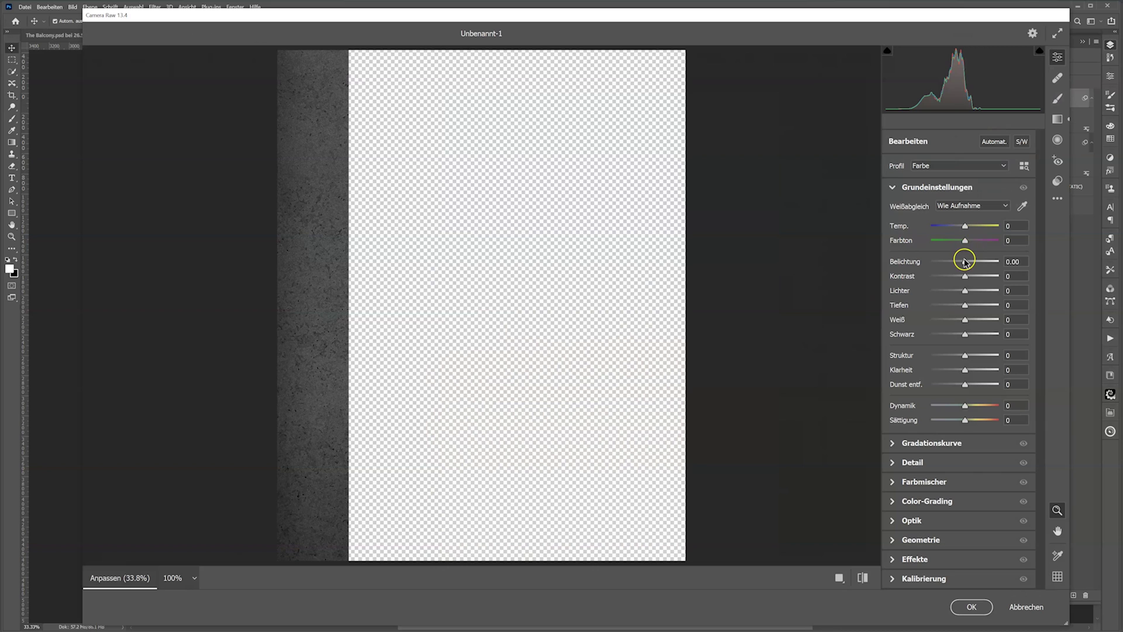
left_click_drag(965, 263, 963, 264)
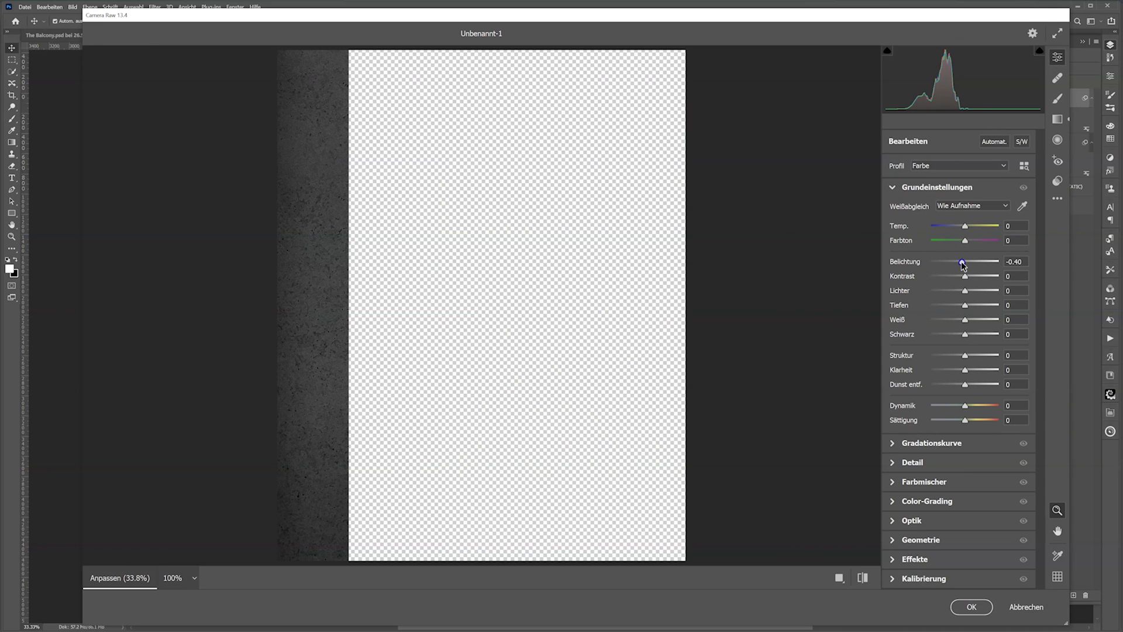
left_click(972, 607)
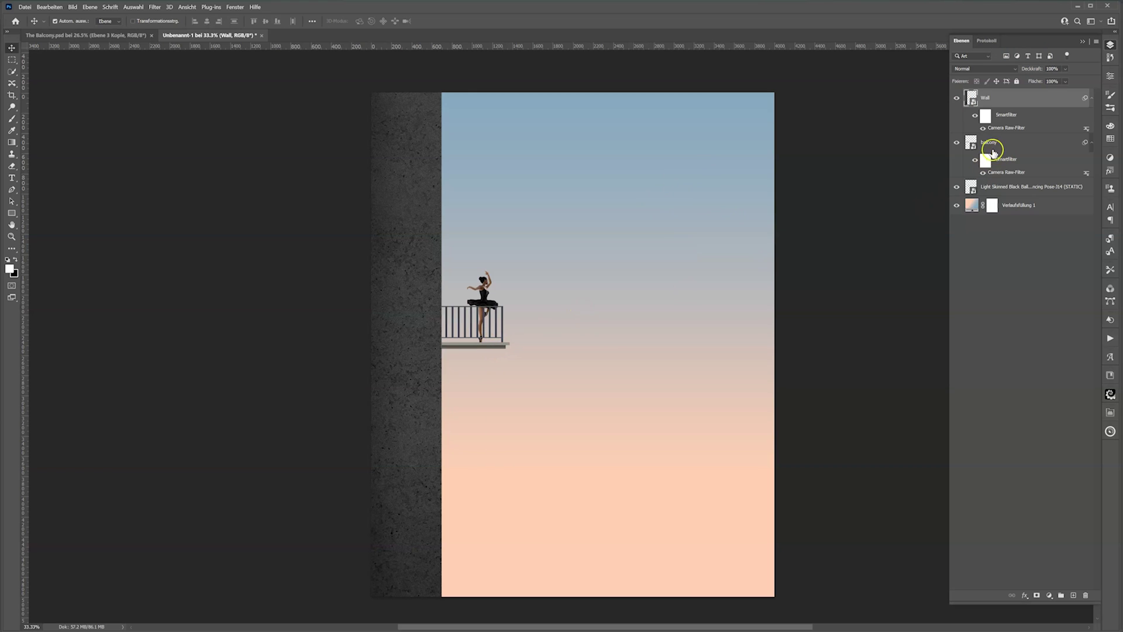
Set the overall exposure in the Wall layer's Camera Raw smart filter to -0.25.
double_click(995, 129)
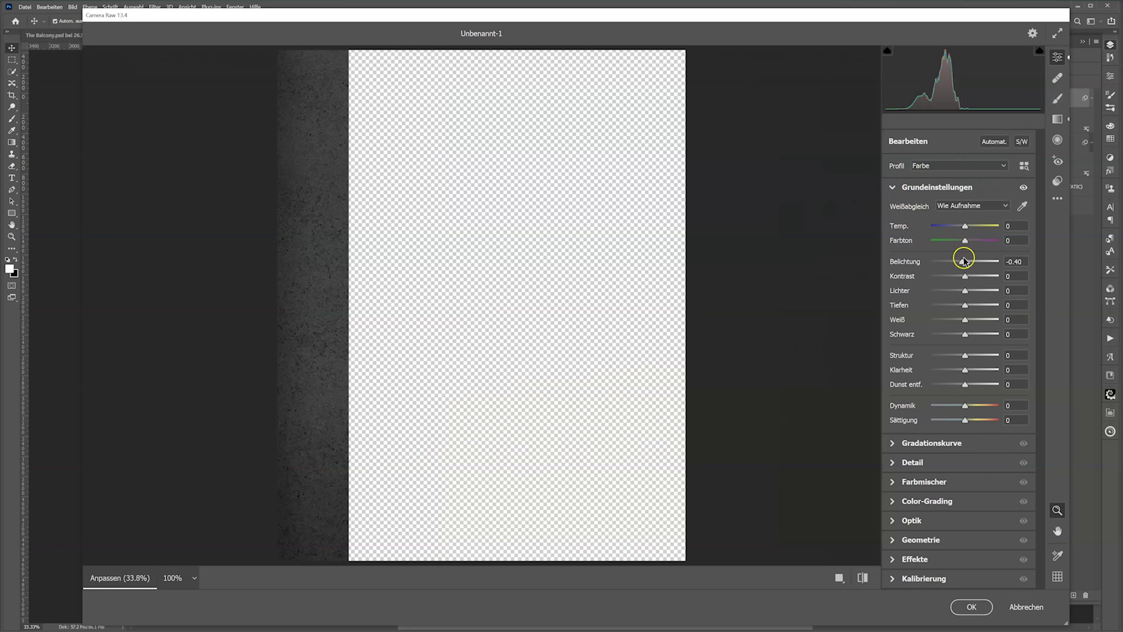
left_click_drag(965, 262, 965, 263)
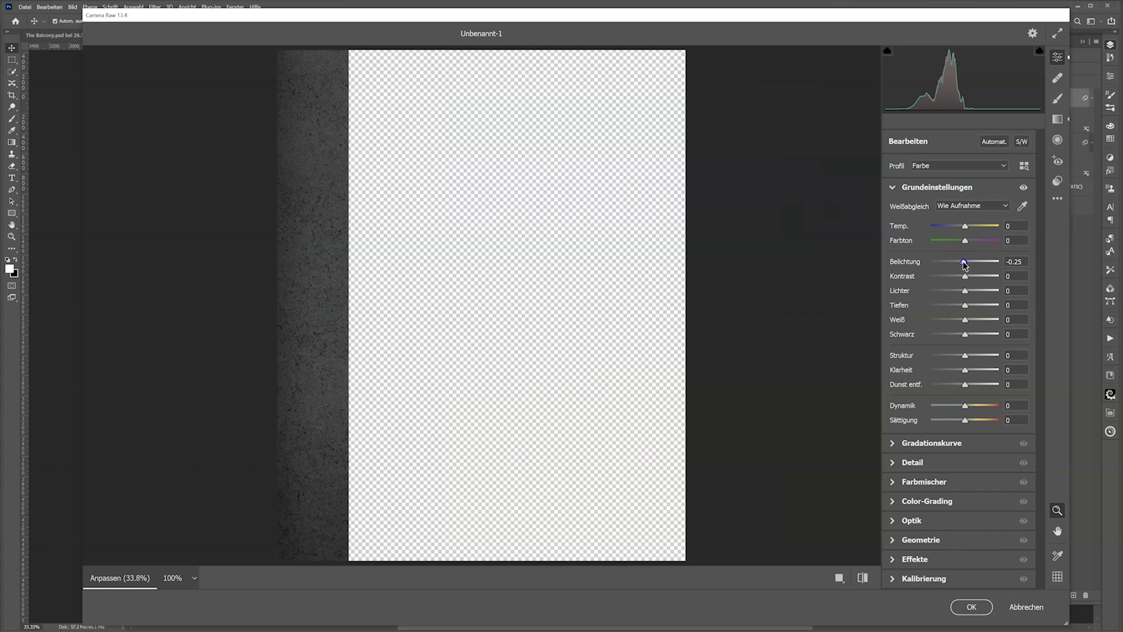
left_click(971, 606)
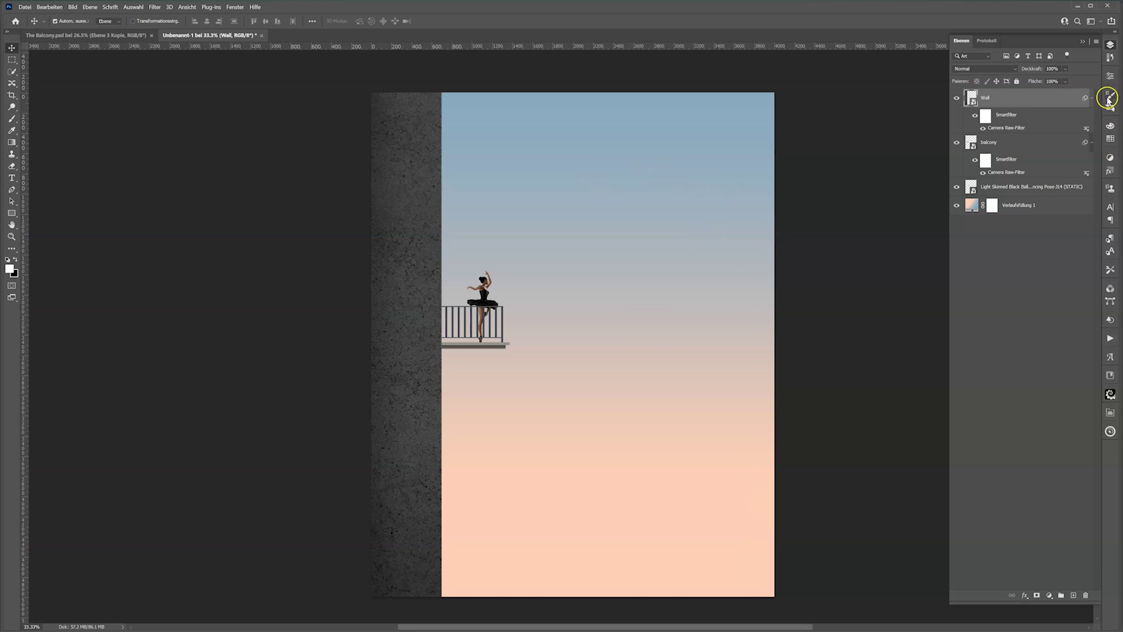
Create an empty layer above the Wall layer and choose the Moon 9 brush from the 20 Moon Brushes set.
left_click(1073, 595)
left_click(12, 119)
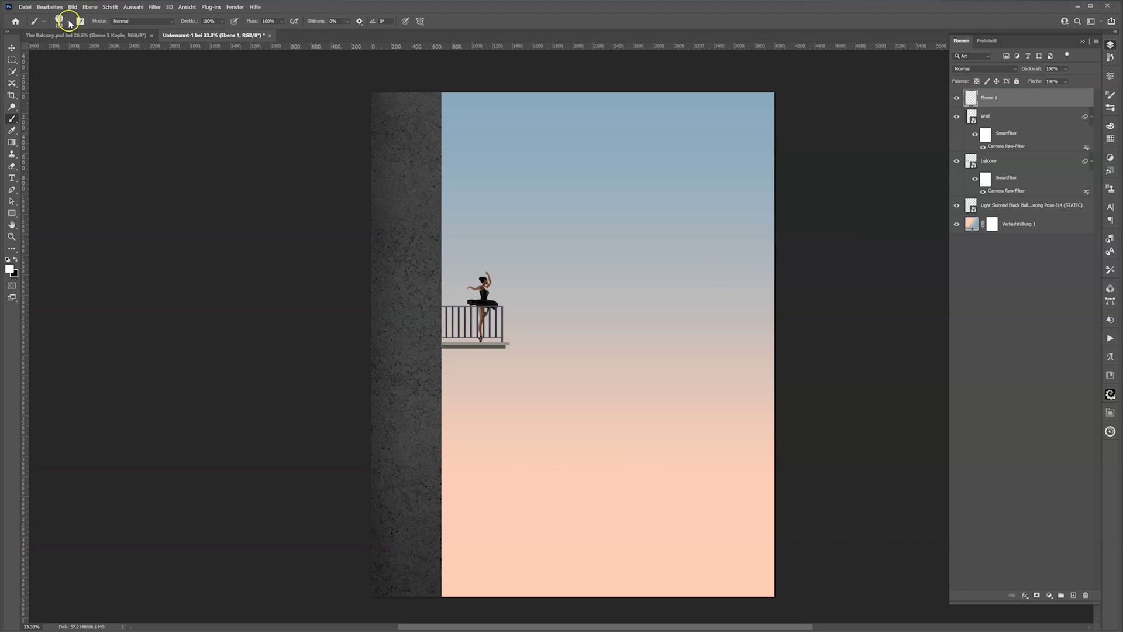
left_click(68, 21)
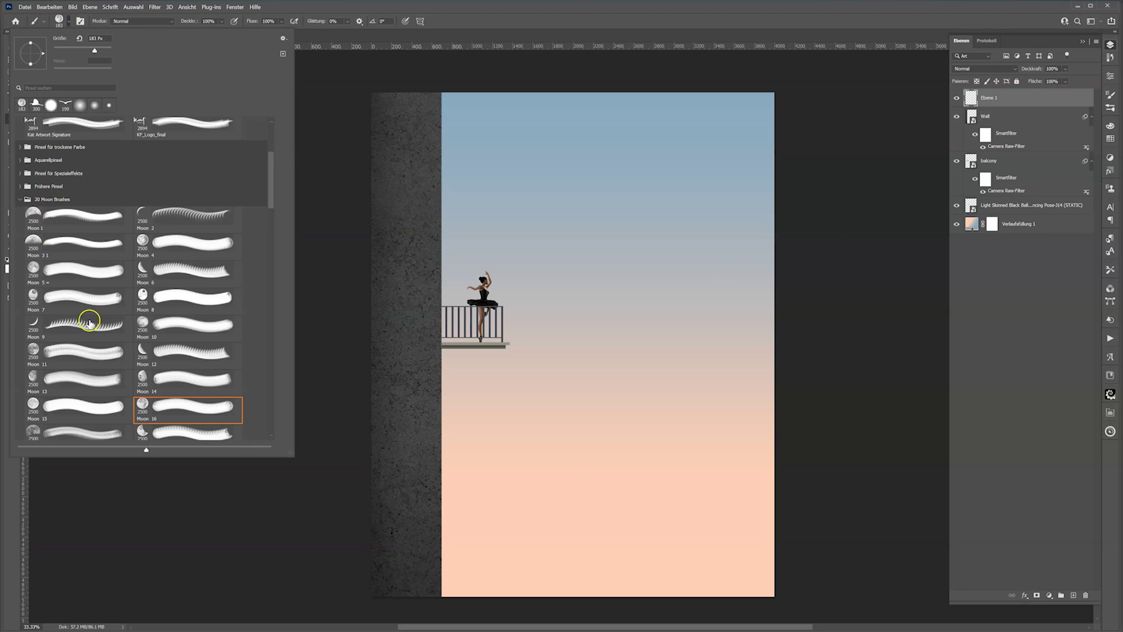
left_click(71, 327)
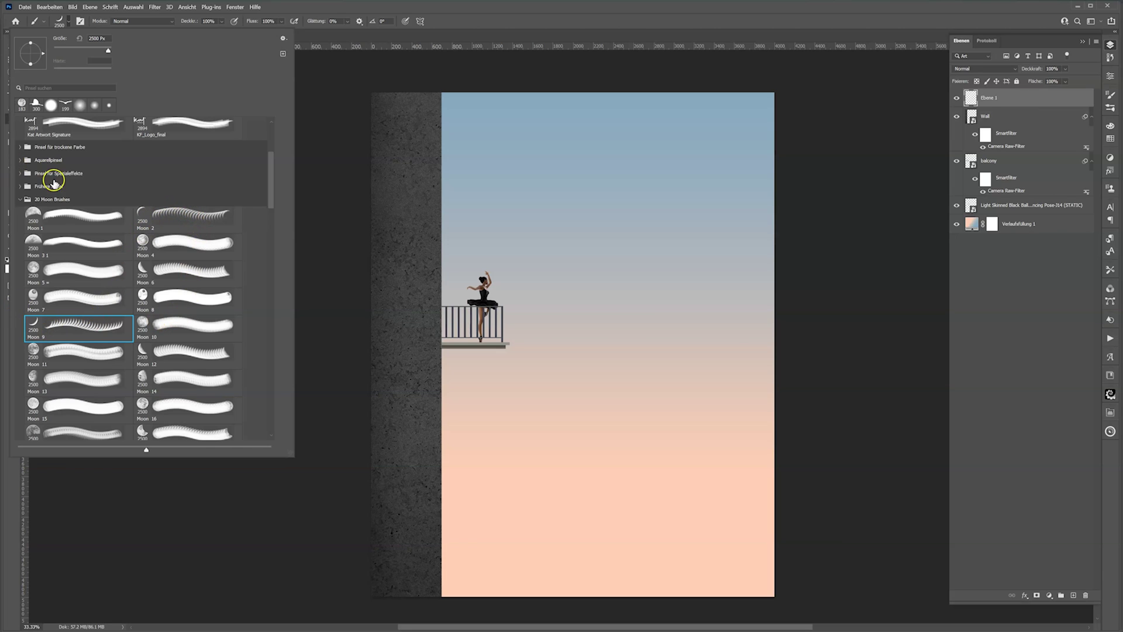
left_click(625, 287)
key("Escape")
Resize the crescent moon brush to a small moon that suits the open sky, and set its opacity to 100%.
left_click_drag(622, 225, 503, 275)
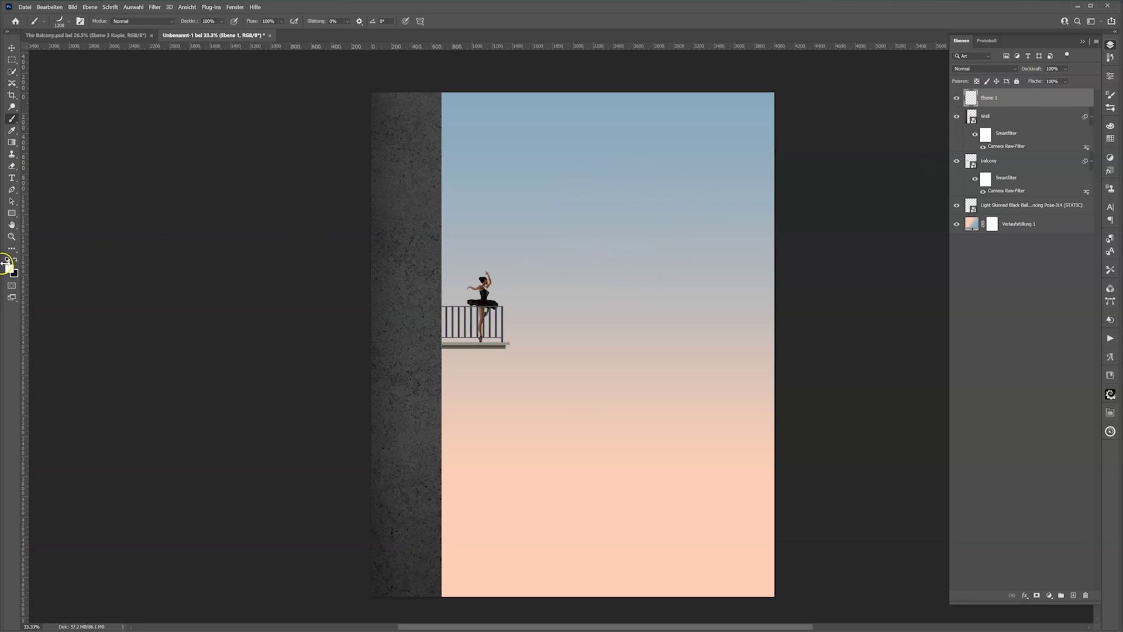
left_click_drag(645, 201, 581, 214)
left_click(68, 21)
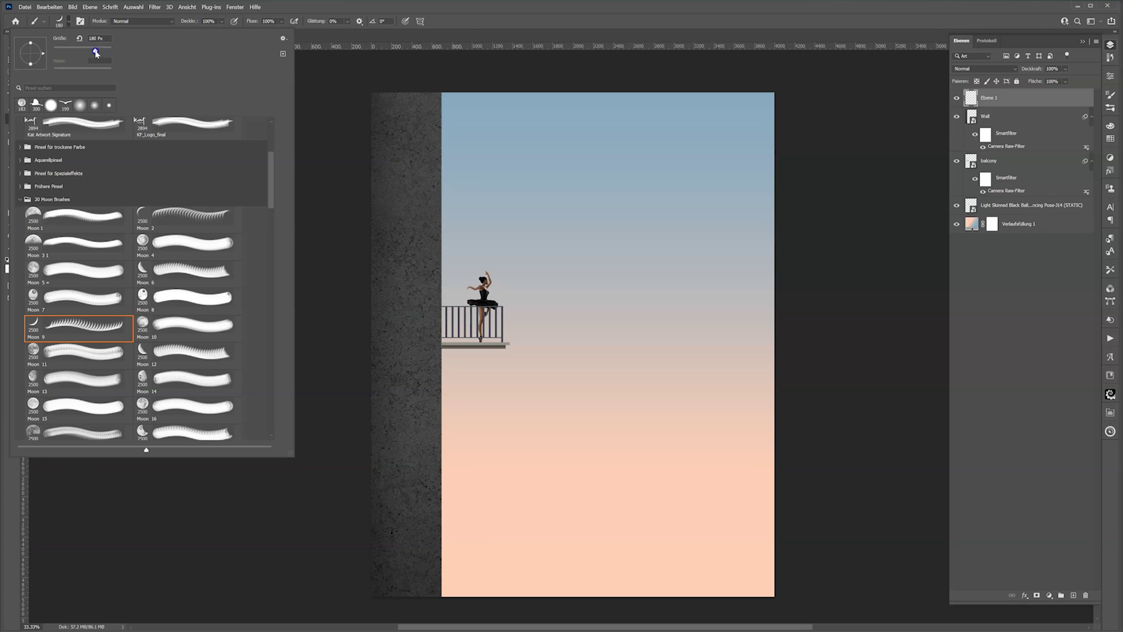
left_click_drag(85, 53, 86, 52)
left_click(963, 101)
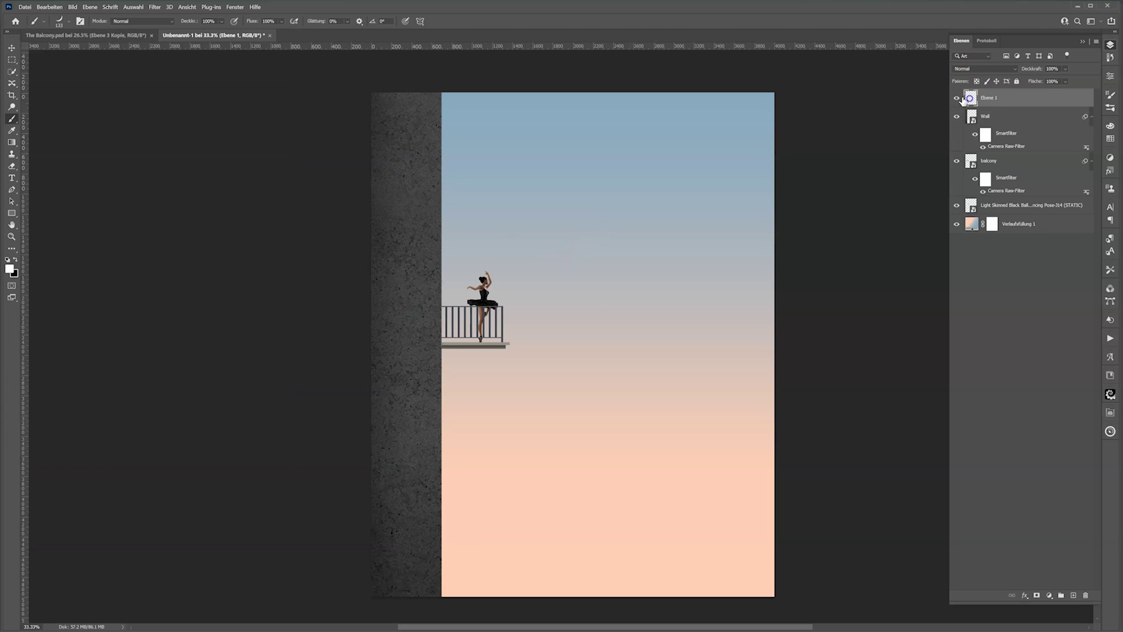
right_click(593, 182, "alt")
mouse_move(593, 185)
left_mouse_down()
mouse_move(629, 185)
mouse_move(580, 187)
mouse_move(591, 189)
left_mouse_up()
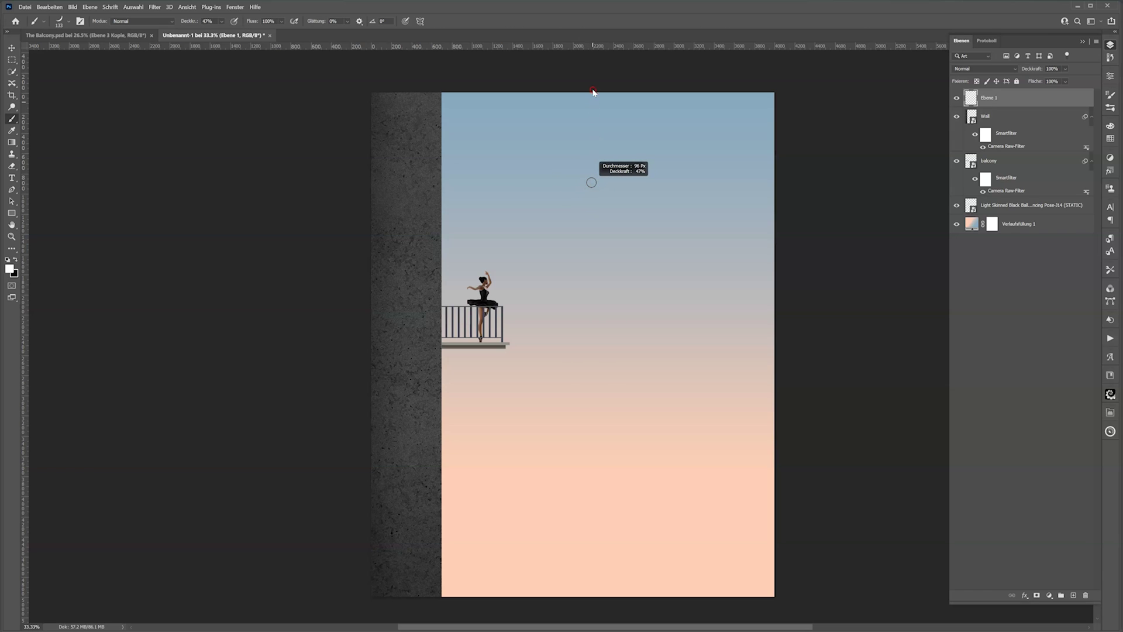
key("0")
left_click_drag(606, 279, 606, 89)
mouse_move(604, 51)
left_mouse_down()
mouse_move(606, 294)
mouse_move(653, 282)
left_mouse_up()
left_click_drag(647, 170, 639, 219)
left_click_drag(596, 253, 594, 366)
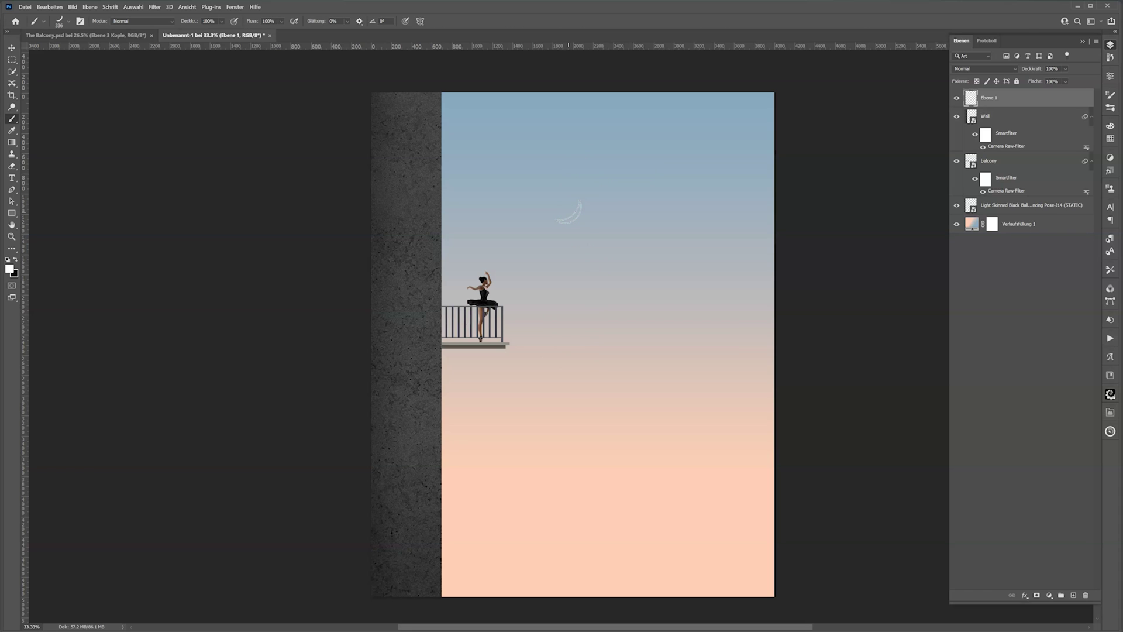
Stamp one white crescent moon, with the brush at 304 px, in the blue sky above and beyond the ballerina.
left_click(550, 206)
left_click_drag(563, 195, 550, 199)
scroll(819, 323, "down", 1)
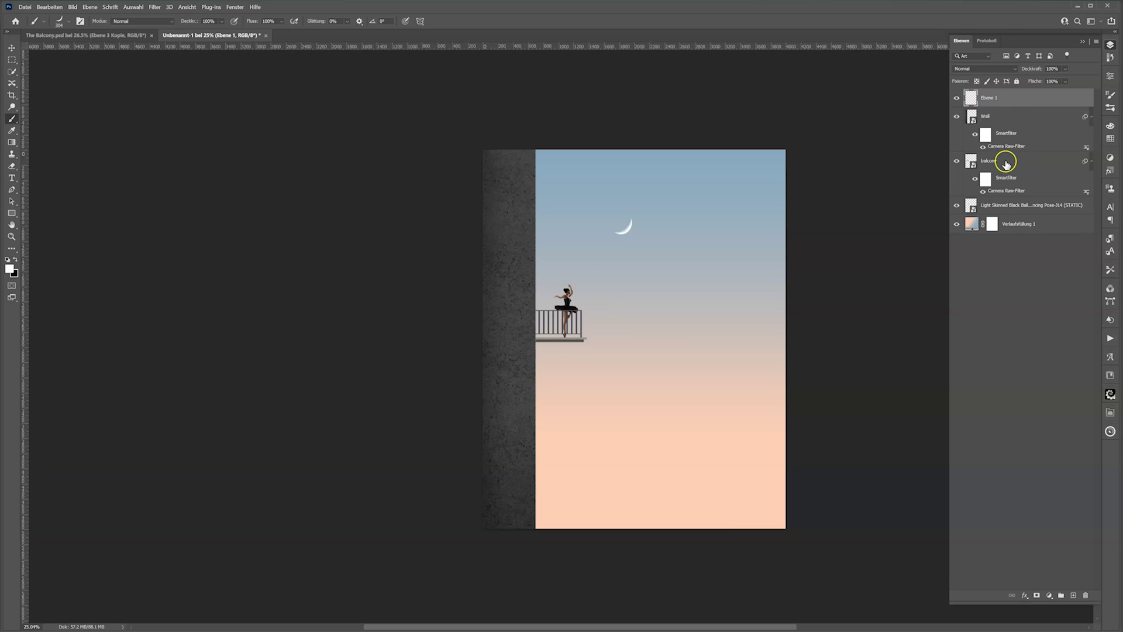
Apply a Camera Raw filter to the ballerina layer with Temperature -1, Exposure -0.15, Shadows +5 and Blacks +3, and adjust Vibrance slightly.
left_click(990, 208)
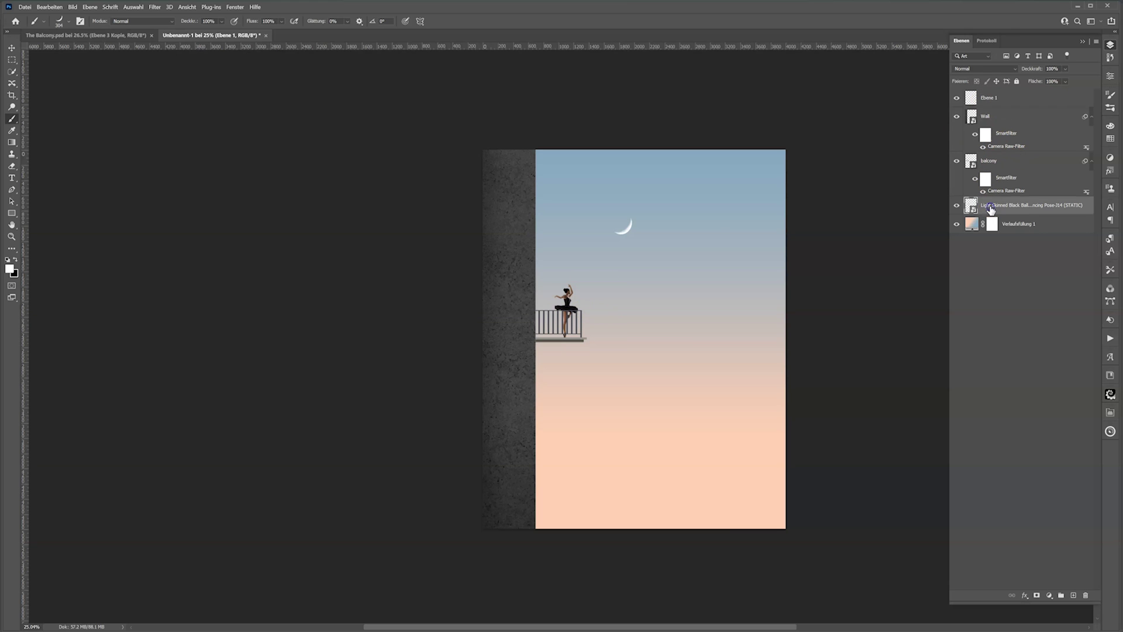
left_click(956, 207)
left_click(956, 206)
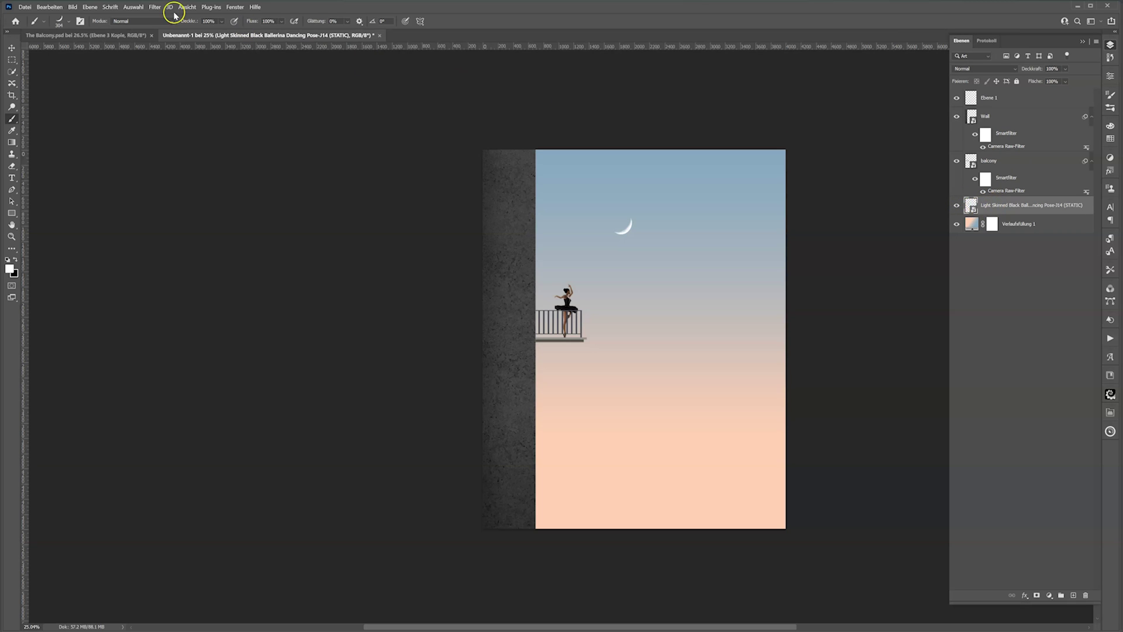
left_click(154, 7)
left_click(171, 69)
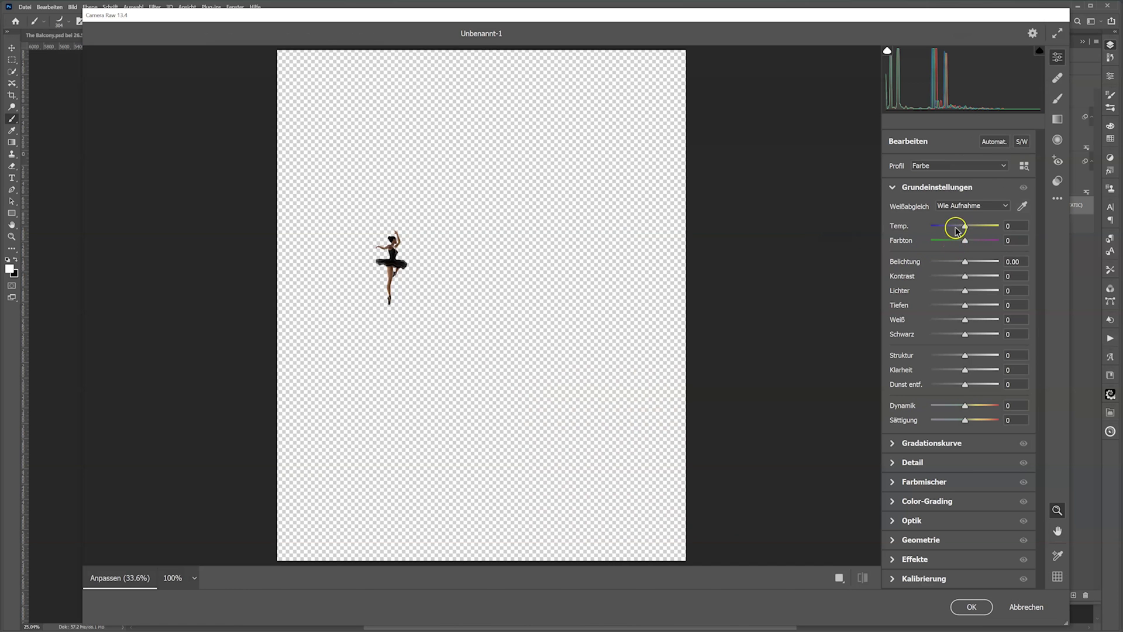
left_click_drag(958, 230, 966, 268)
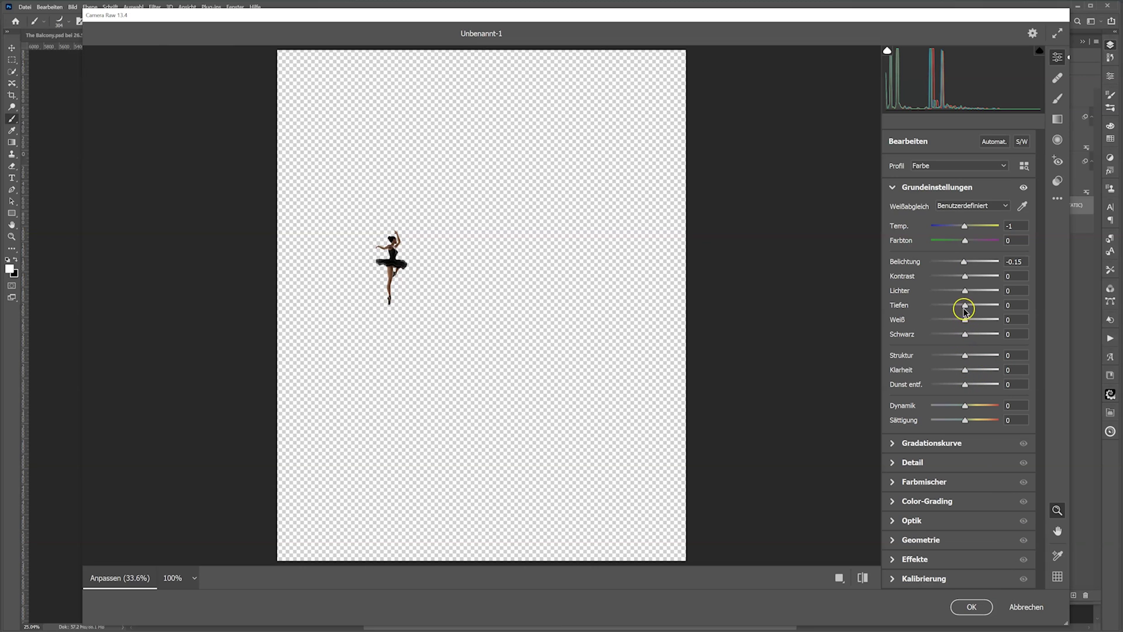
left_click_drag(965, 333, 966, 310)
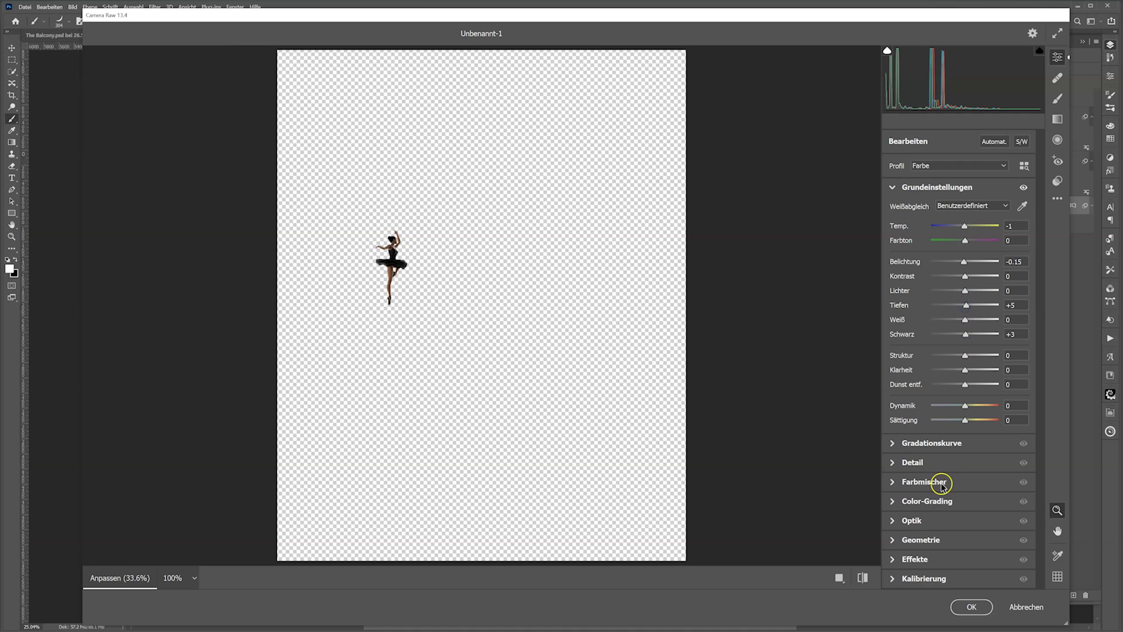
left_click_drag(963, 405, 966, 407)
left_click(971, 607)
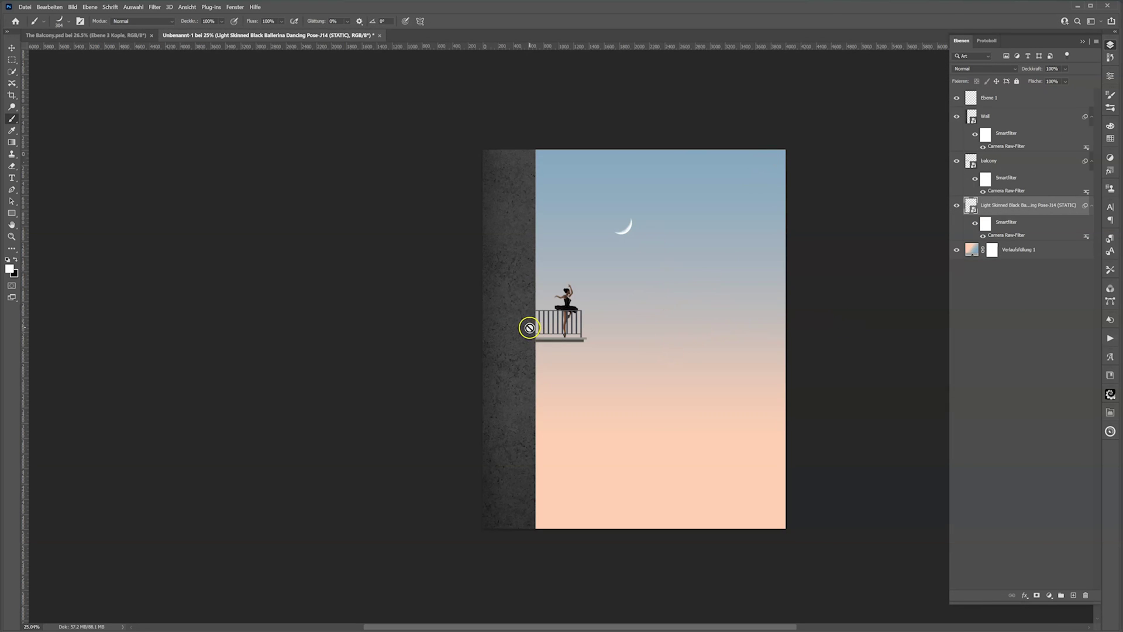
Rename the moon's layer "moon", stamp the signature brush small on the lower wall on a new layer, and adjust that layer's opacity.
left_click(991, 102)
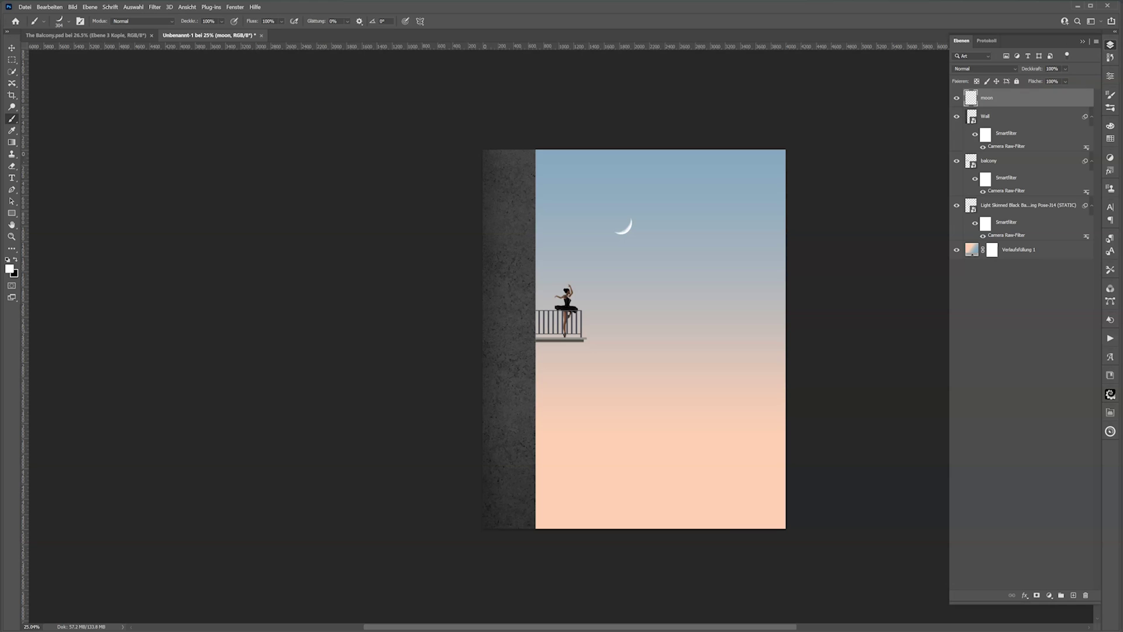
left_click(1073, 595)
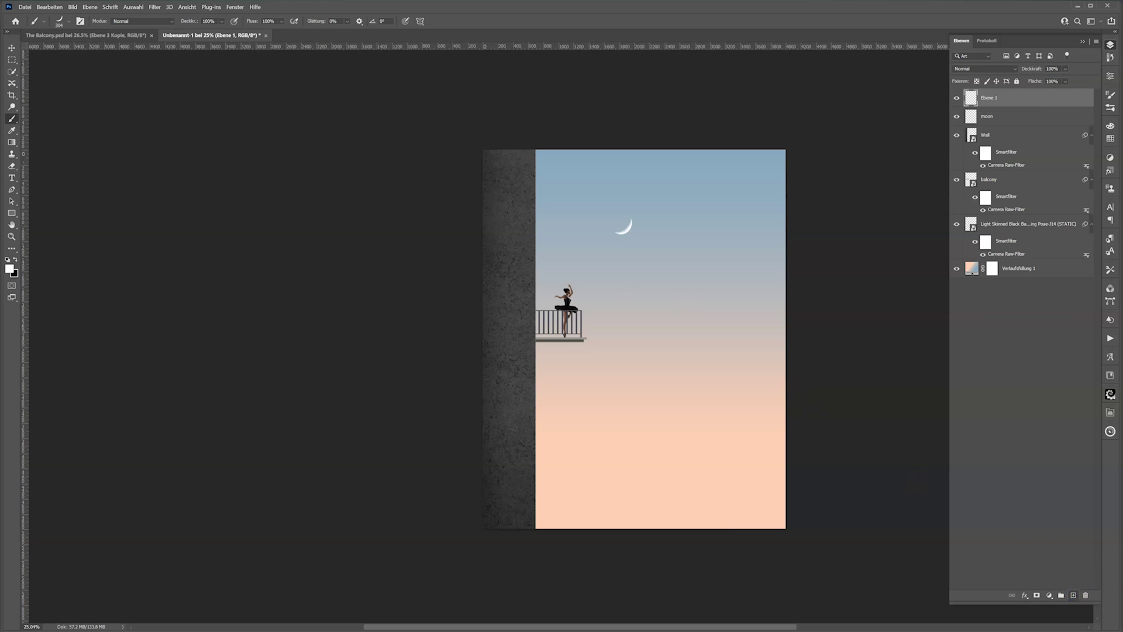
left_click(68, 22)
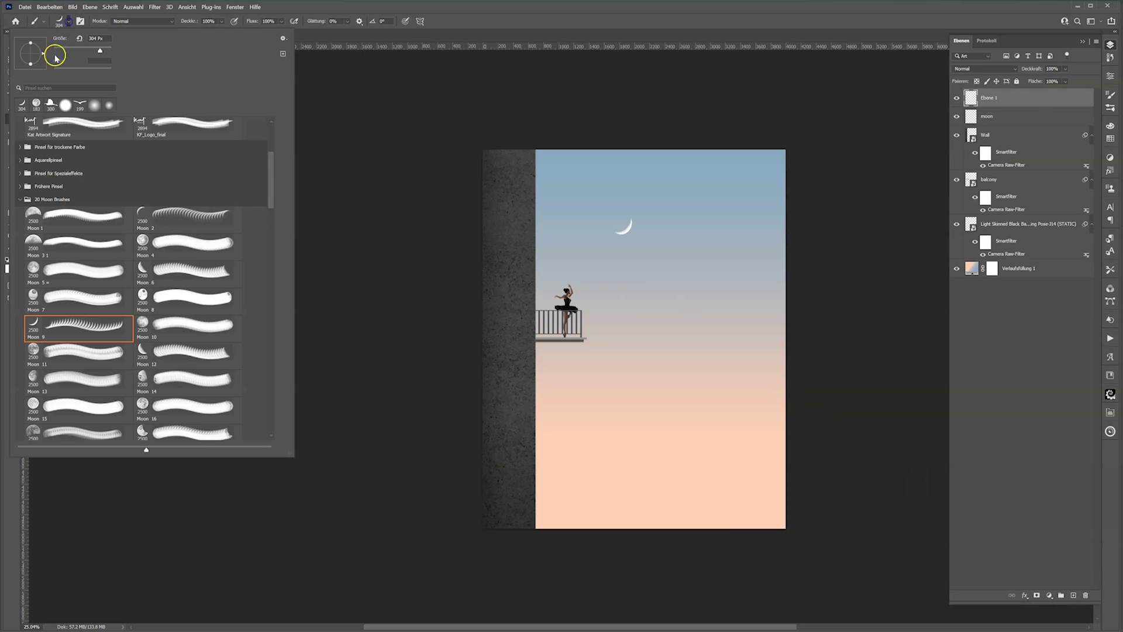
scroll(55, 180, "up", 1)
left_click(58, 140)
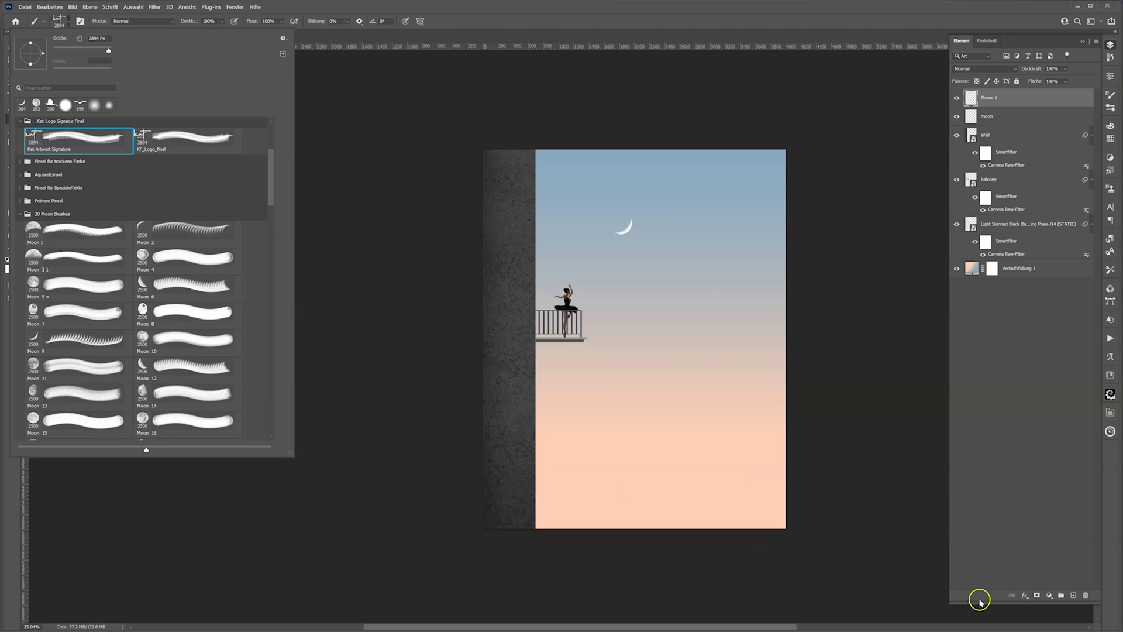
mouse_move(661, 351)
left_mouse_down()
mouse_move(503, 402)
mouse_move(520, 442)
left_mouse_up()
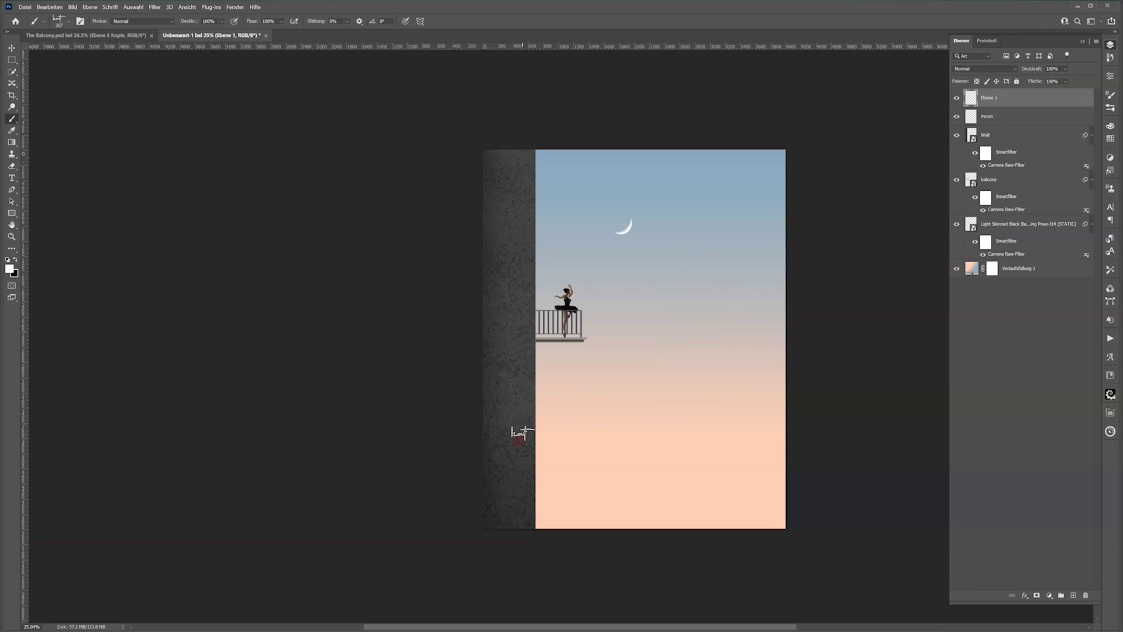
left_click_drag(512, 496, 510, 517)
left_click(1052, 69)
In The Balcony.psd, hide the Ebene 3 Kopie, Ebene 3 and Ebene 5 layers, and show the rope and moon layers.
left_click(97, 36)
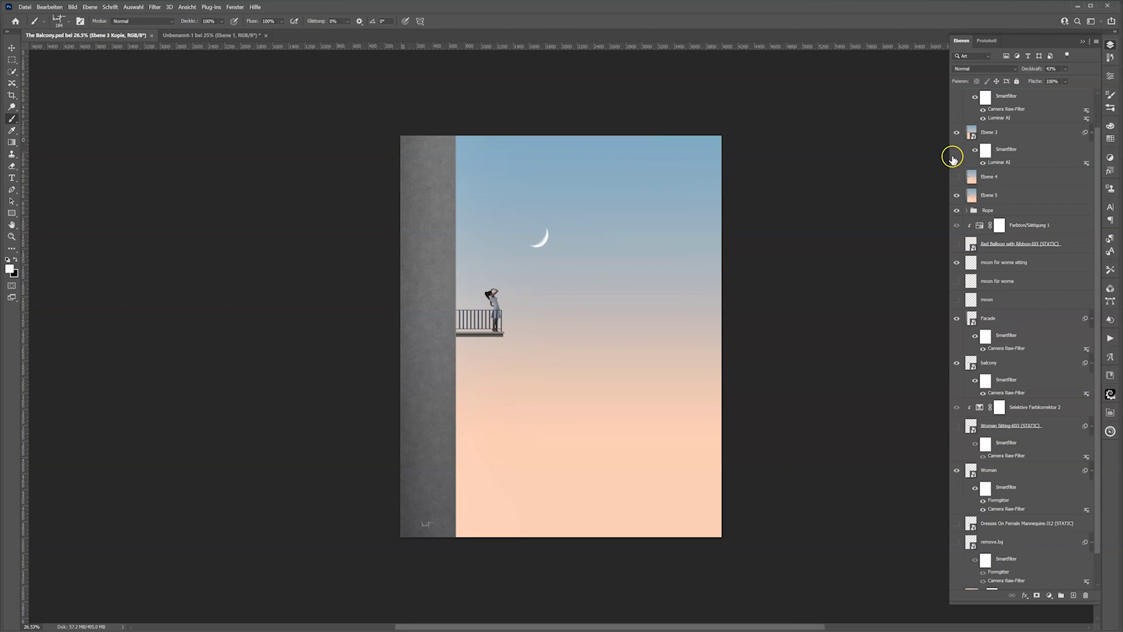
scroll(952, 152, "up", 2)
left_click(957, 116)
left_click(958, 170)
left_click(957, 232)
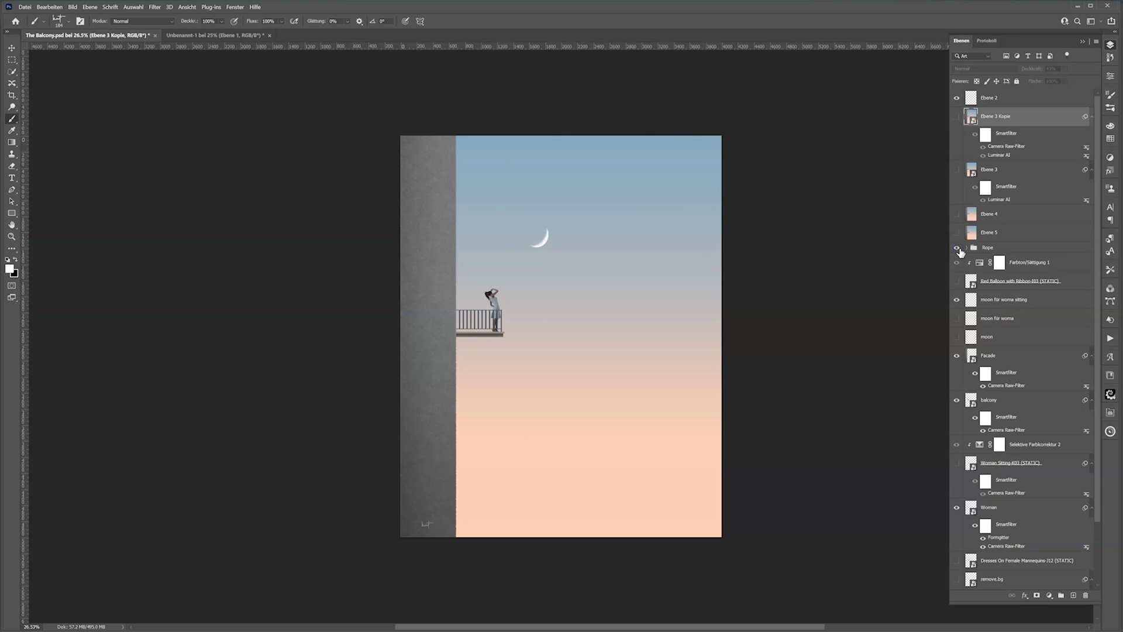
left_click(968, 249)
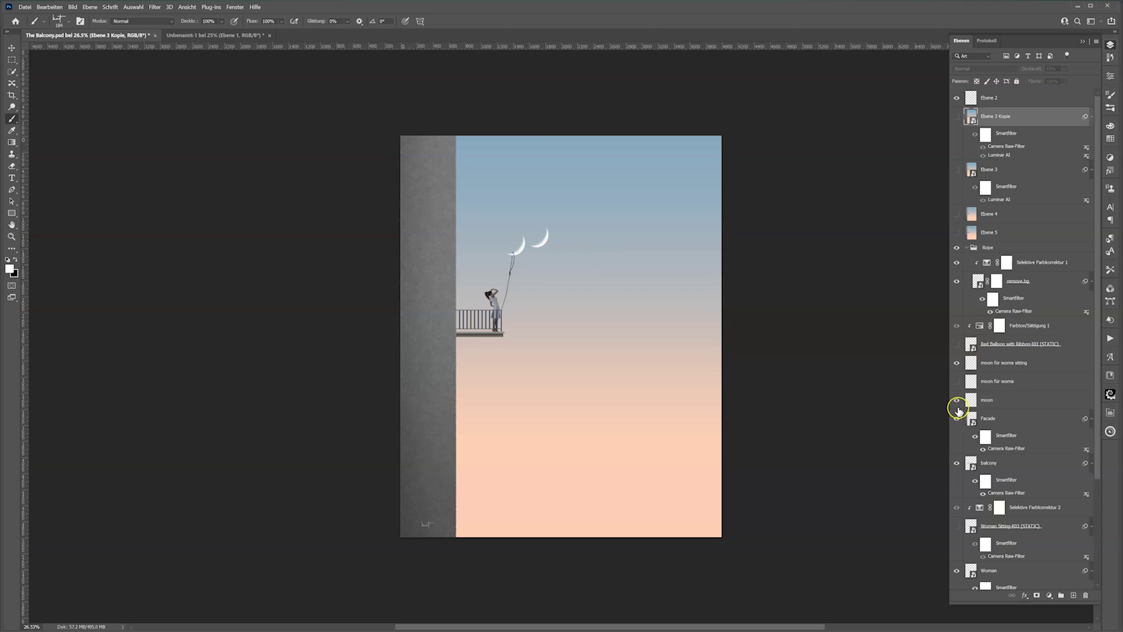
Hide the second moon and the woman on the balcony, leaving only the moon tied to the rope.
left_click(12, 47)
left_click(544, 245)
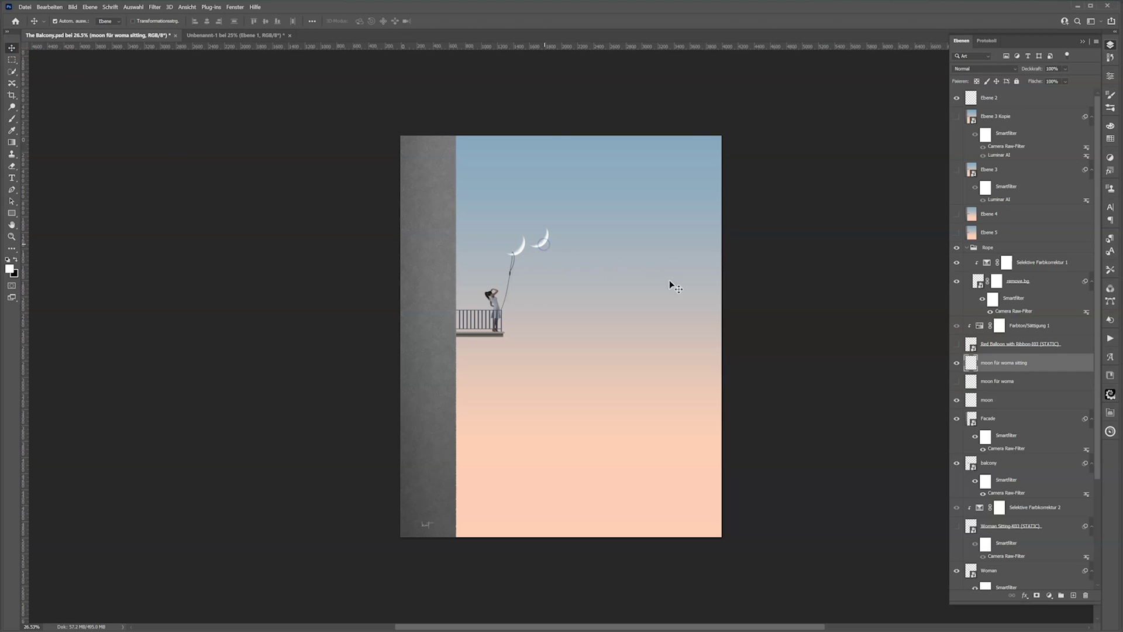
left_click(958, 365)
left_click(496, 304)
left_click(957, 546)
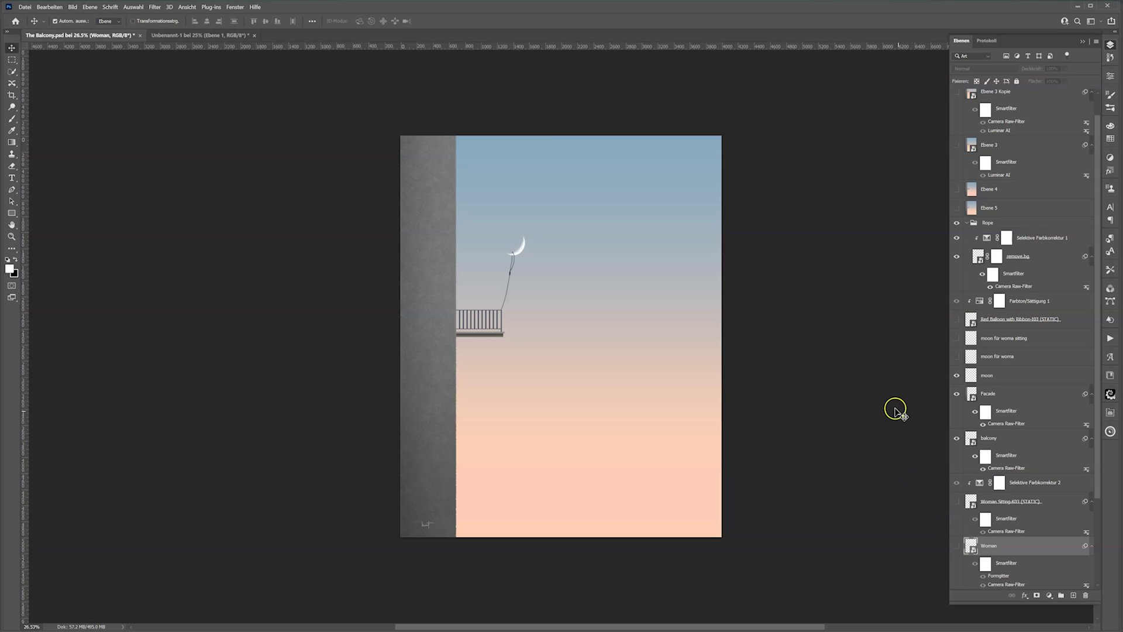
Set the Pro Panel export name to The Balcony_V1 and choose the Export folder as destination.
left_click(1110, 434)
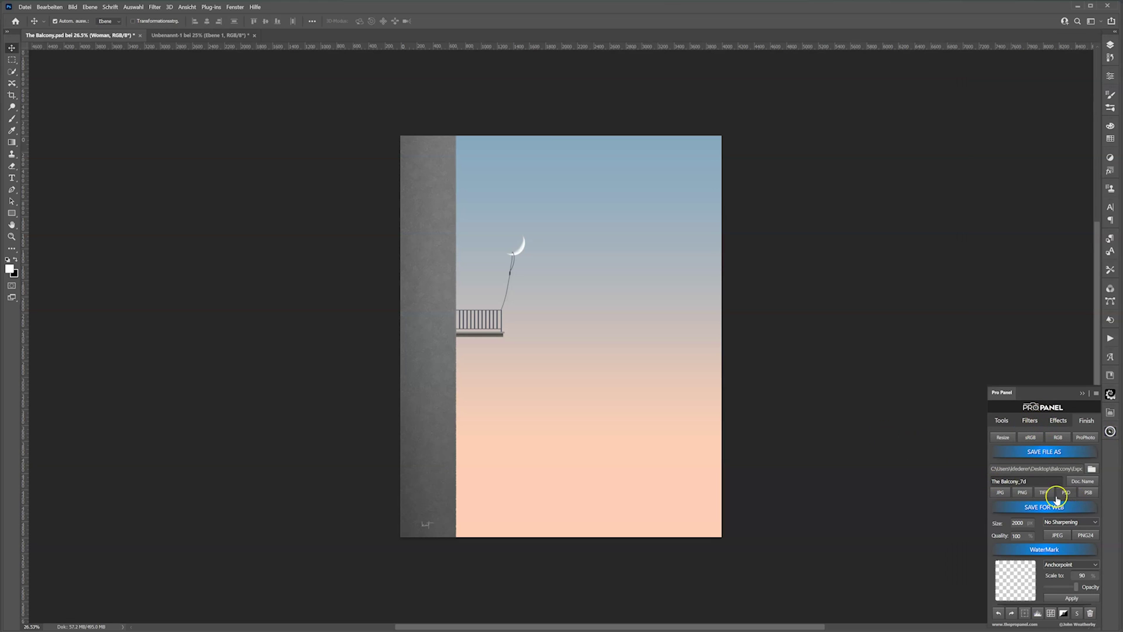
left_click(1027, 481)
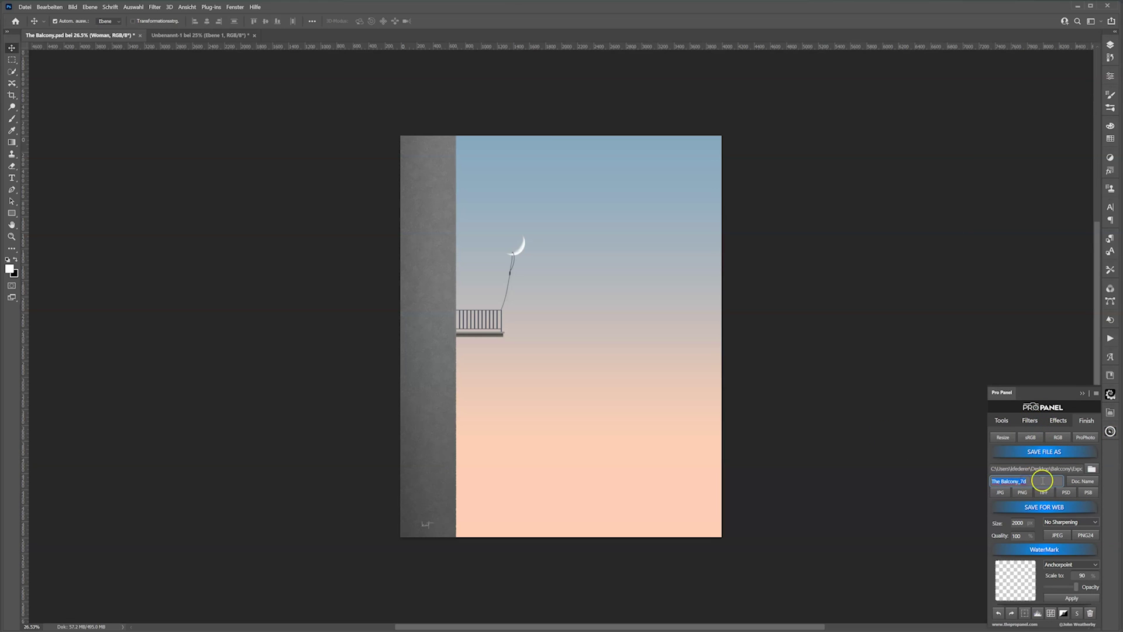
left_click(1081, 481)
left_click(1092, 469)
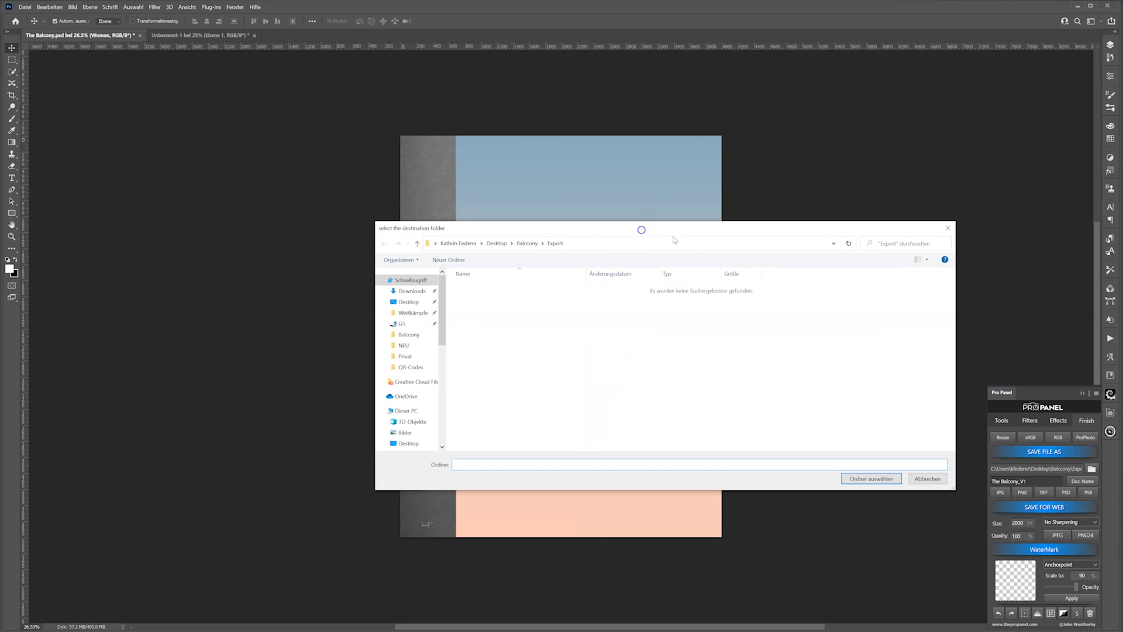
left_click(872, 479)
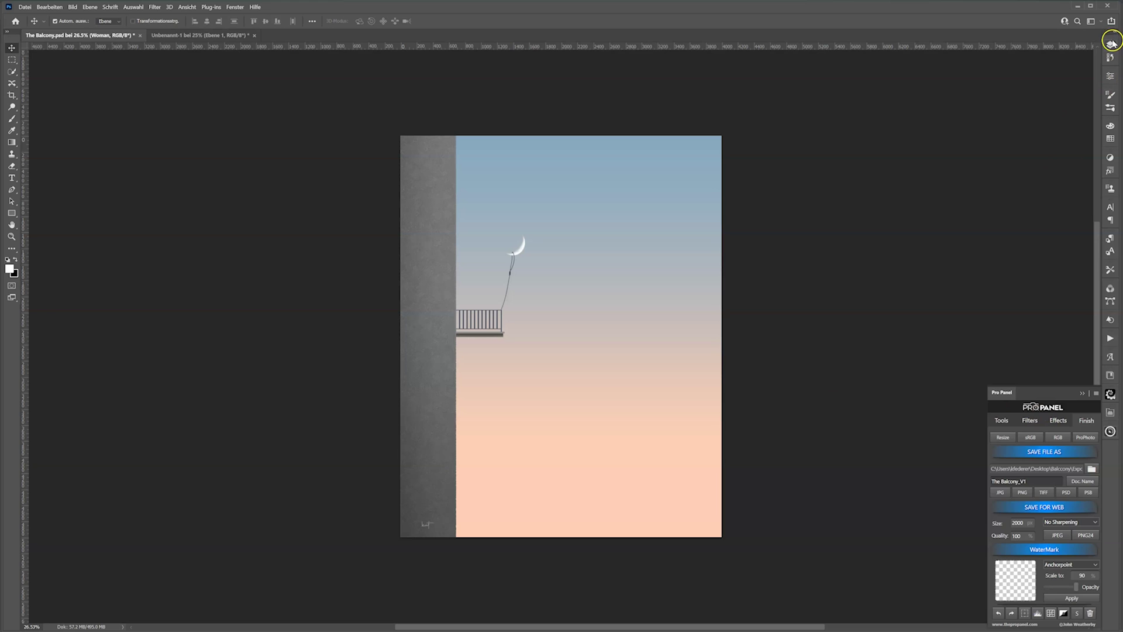
Change the export name to The Balcony_rope and save the image as a JPG.
left_click(1110, 44)
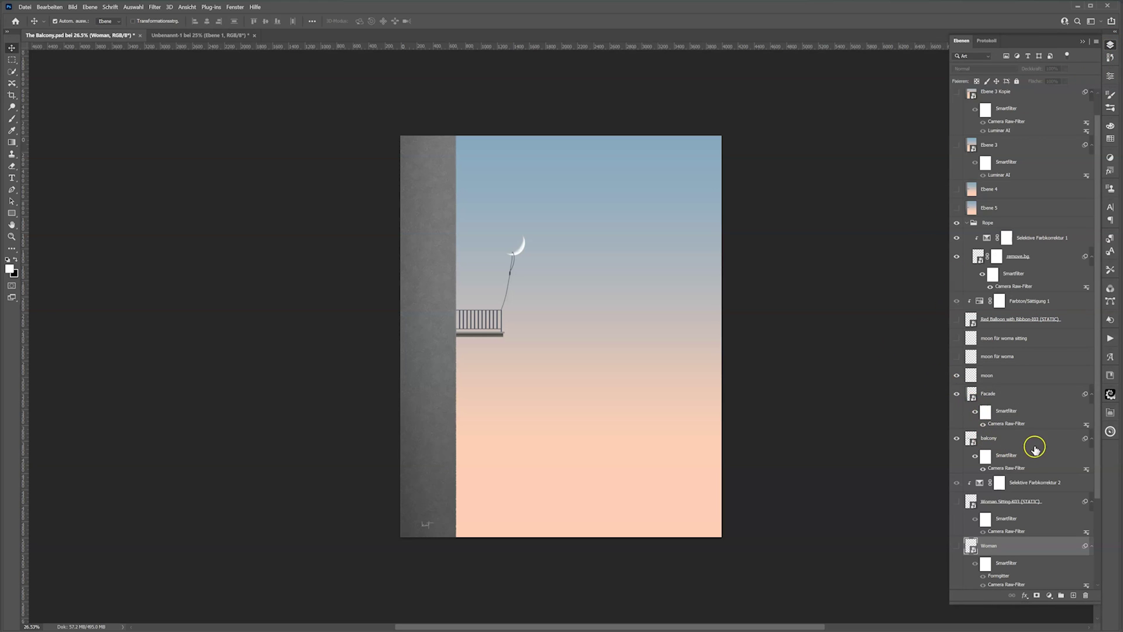
left_click(1110, 393)
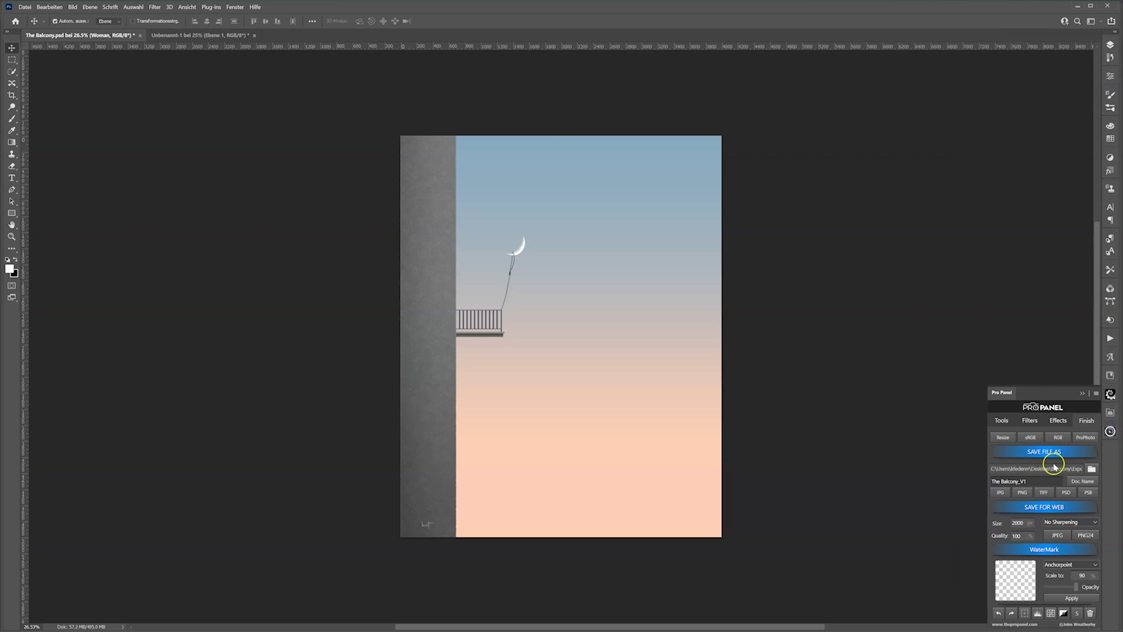
left_click(1033, 480)
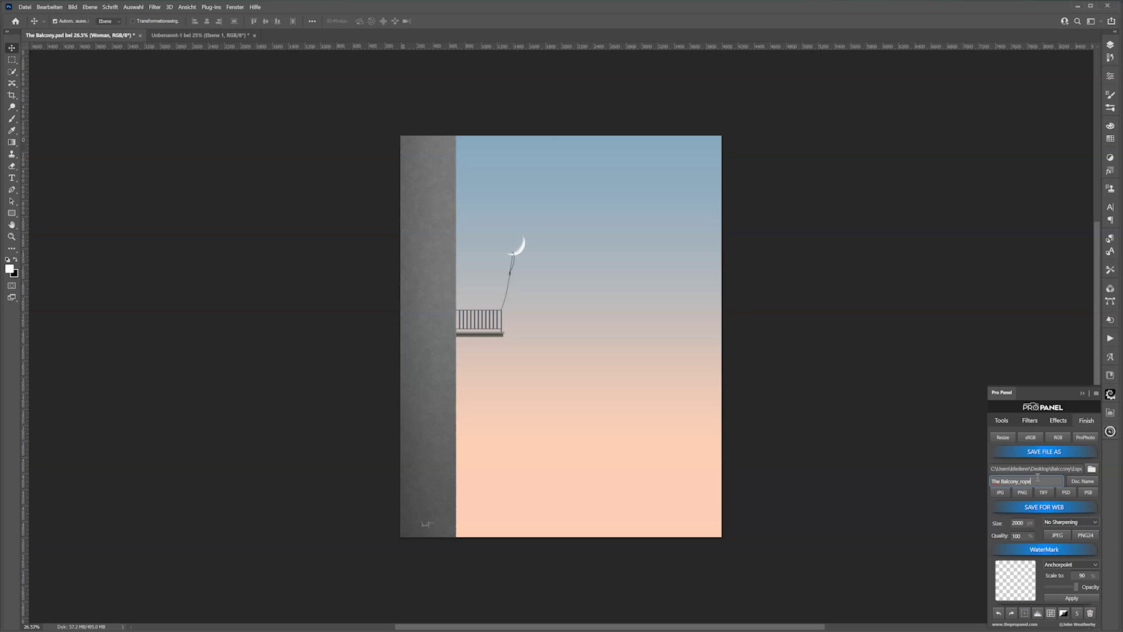
left_click(1001, 493)
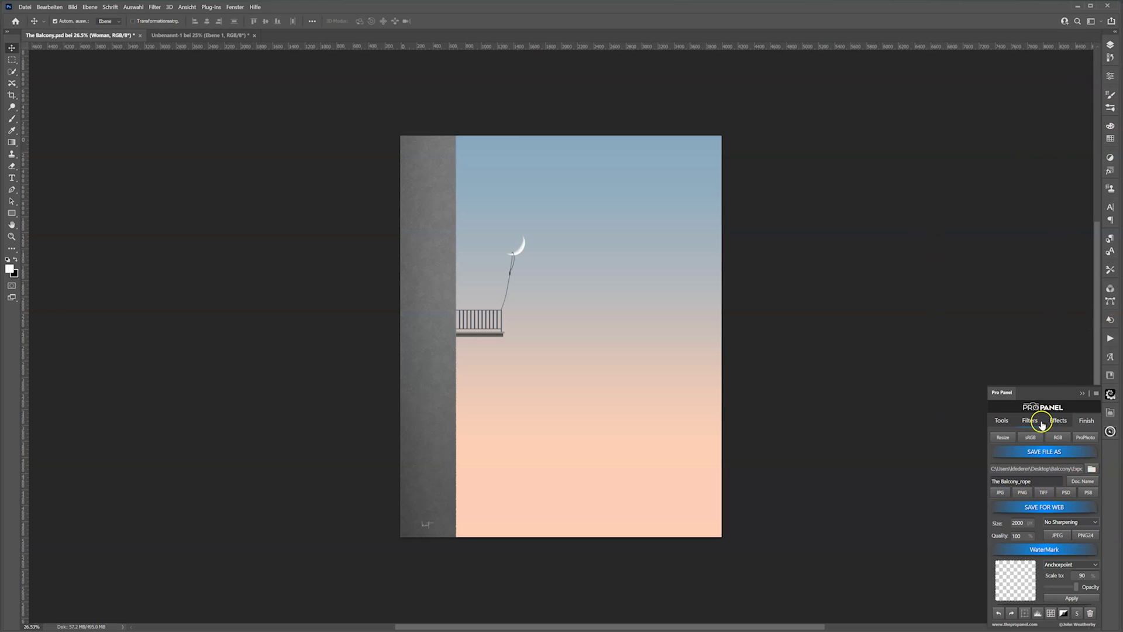
Try the dressed mannequin with moon and rope hidden, and swap it for the cat on the balcony railing.
left_click(1110, 45)
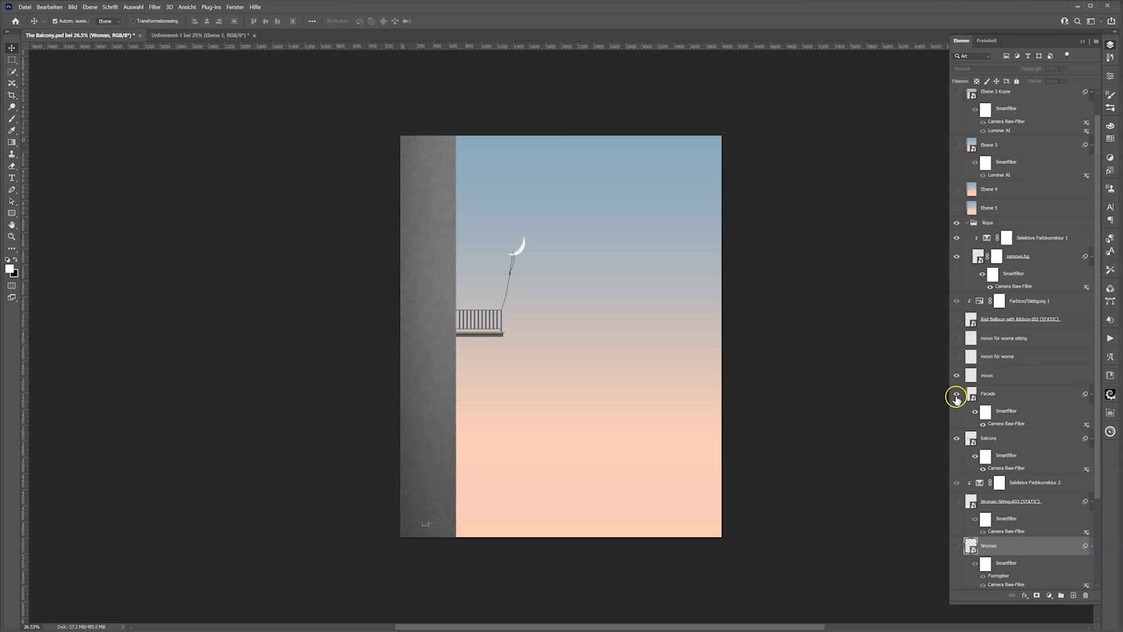
scroll(961, 504, "down", 3)
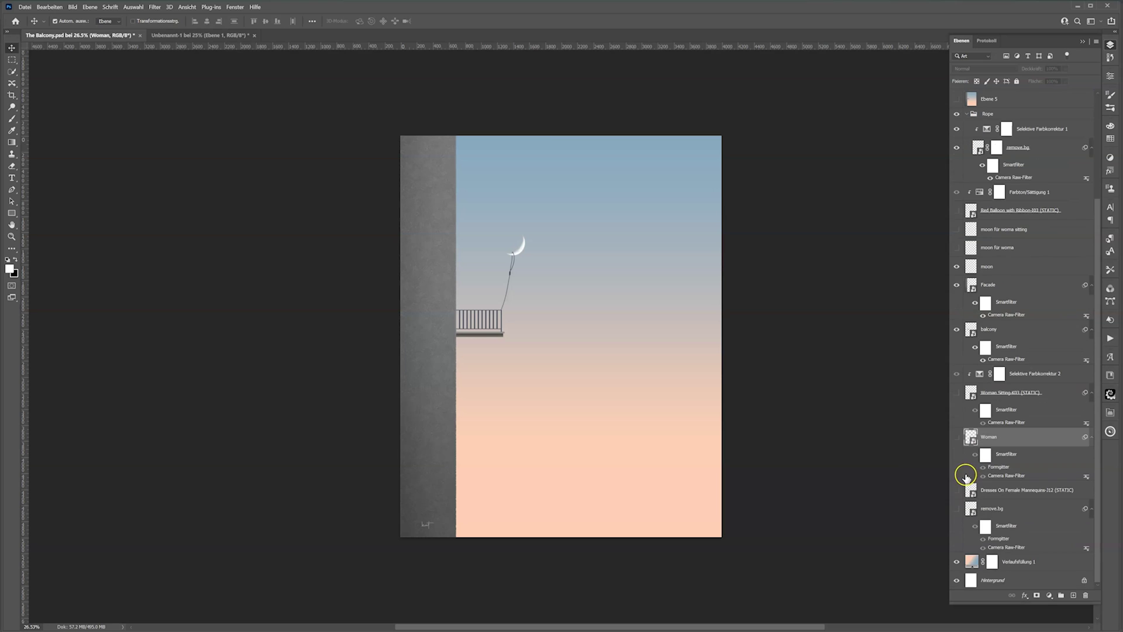
left_click(958, 495)
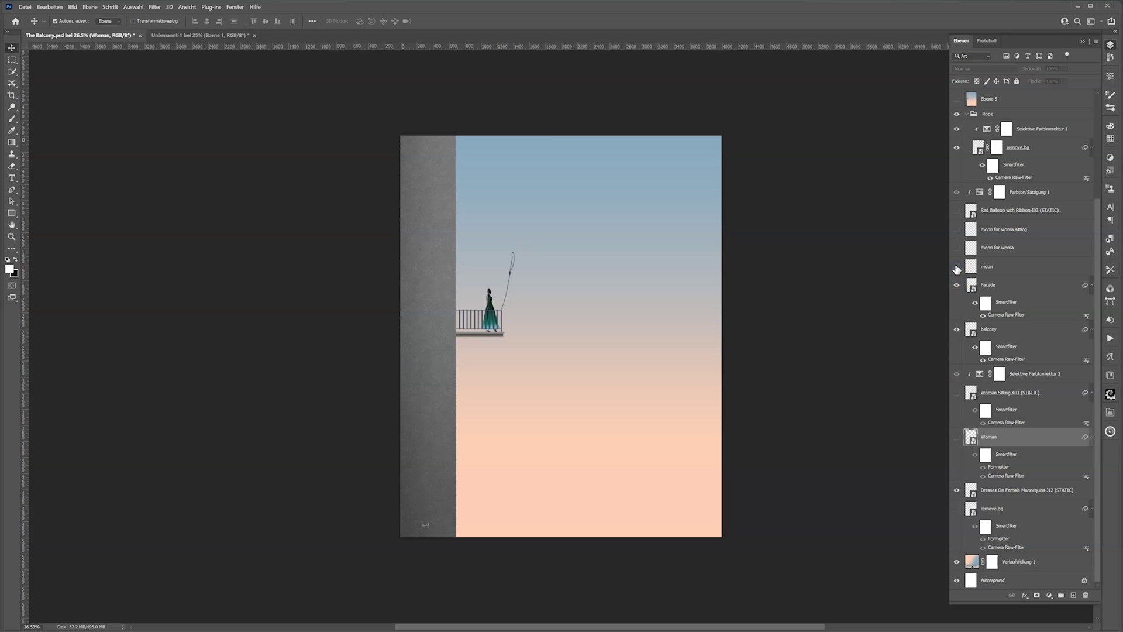
left_click(957, 114)
left_click(957, 491)
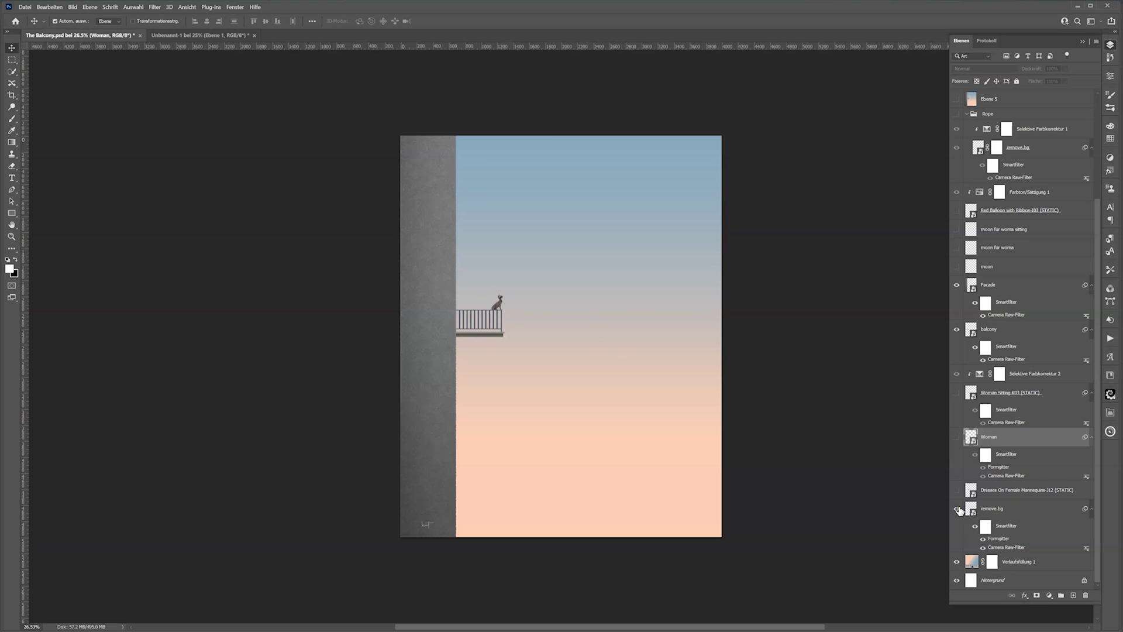
Turn off the cat layer's Formgitter and Camera Raw smart filters to compare its original look.
scroll(628, 351, "up", 6)
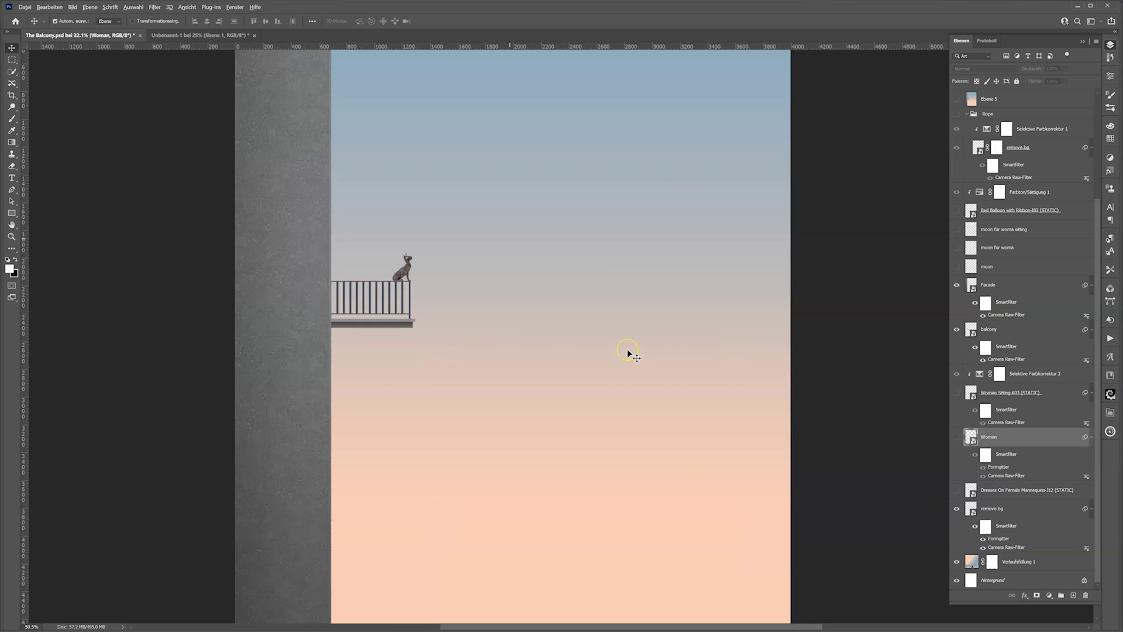
left_click_drag(470, 332, 766, 480)
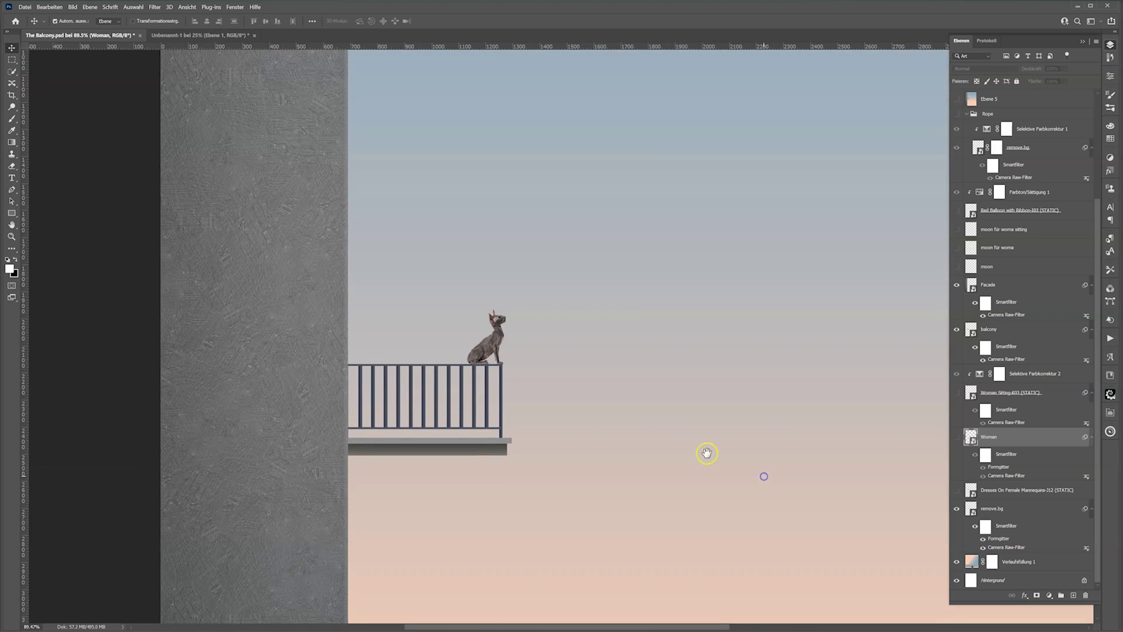
left_click(488, 345)
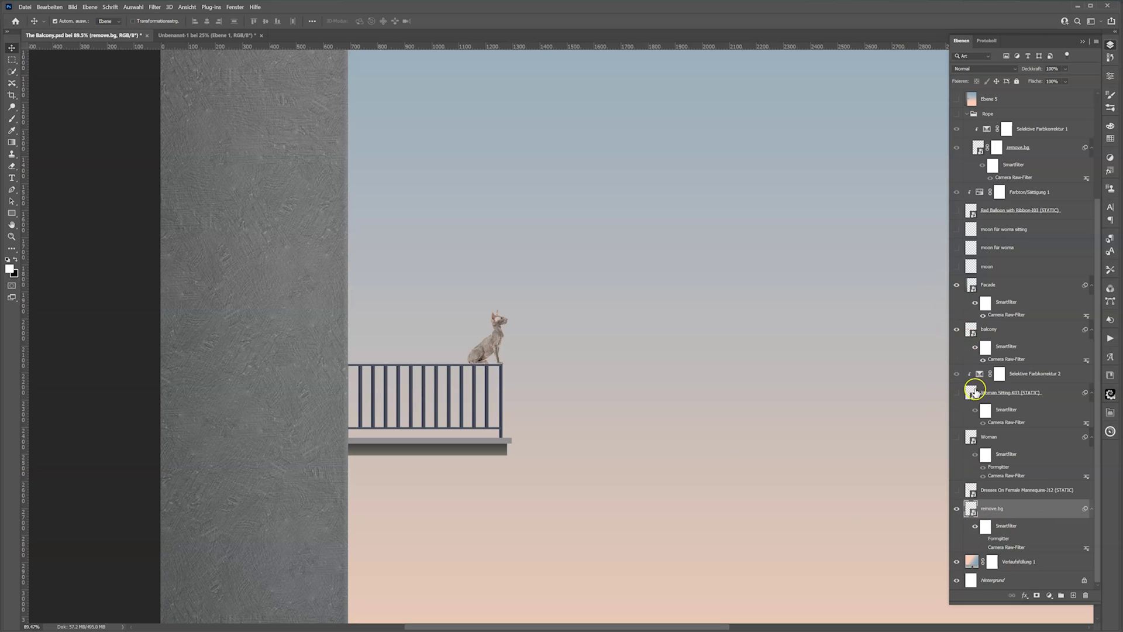
Revert The Balcony.psd in the history to the saved "Ebenensichtbarkeit (Speichern)" state.
scroll(975, 391, "up", 4)
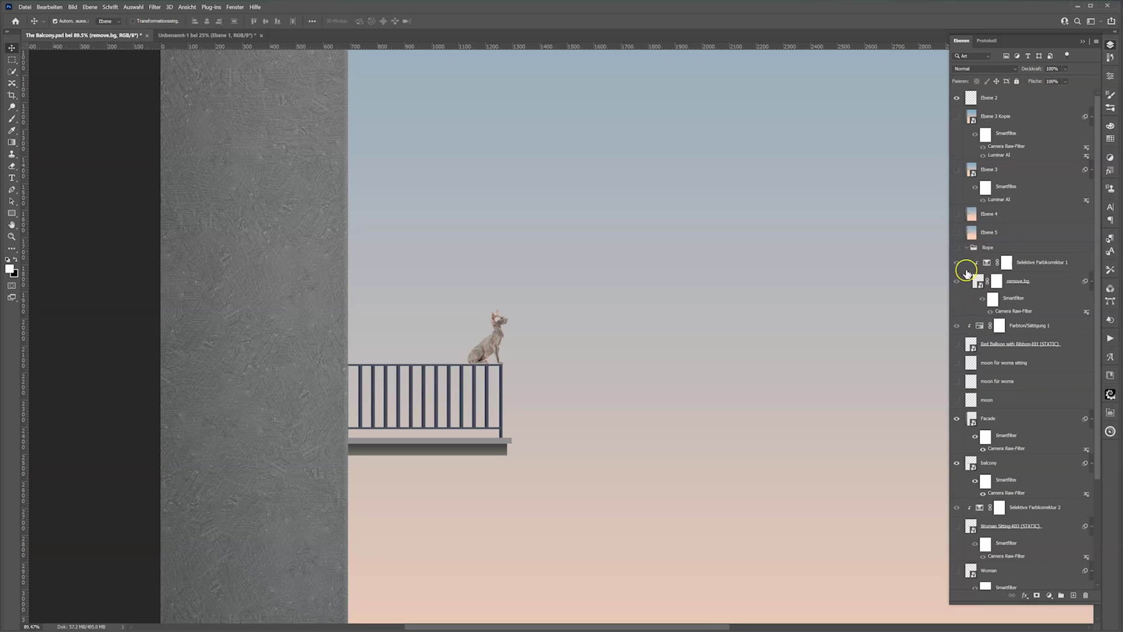
left_click(988, 41)
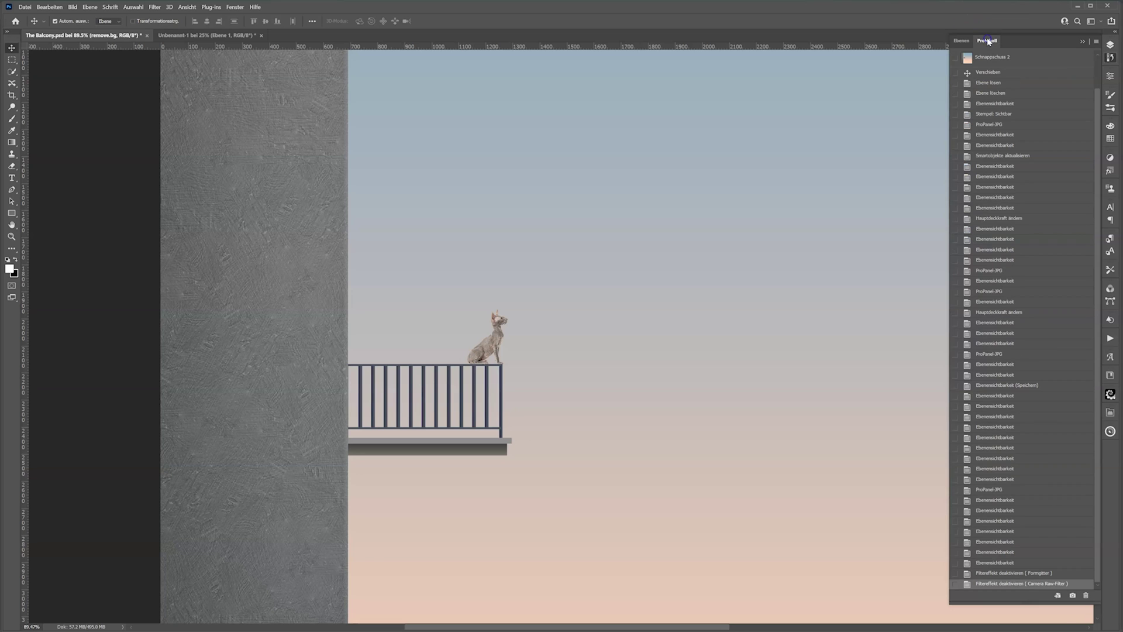
left_click(999, 386)
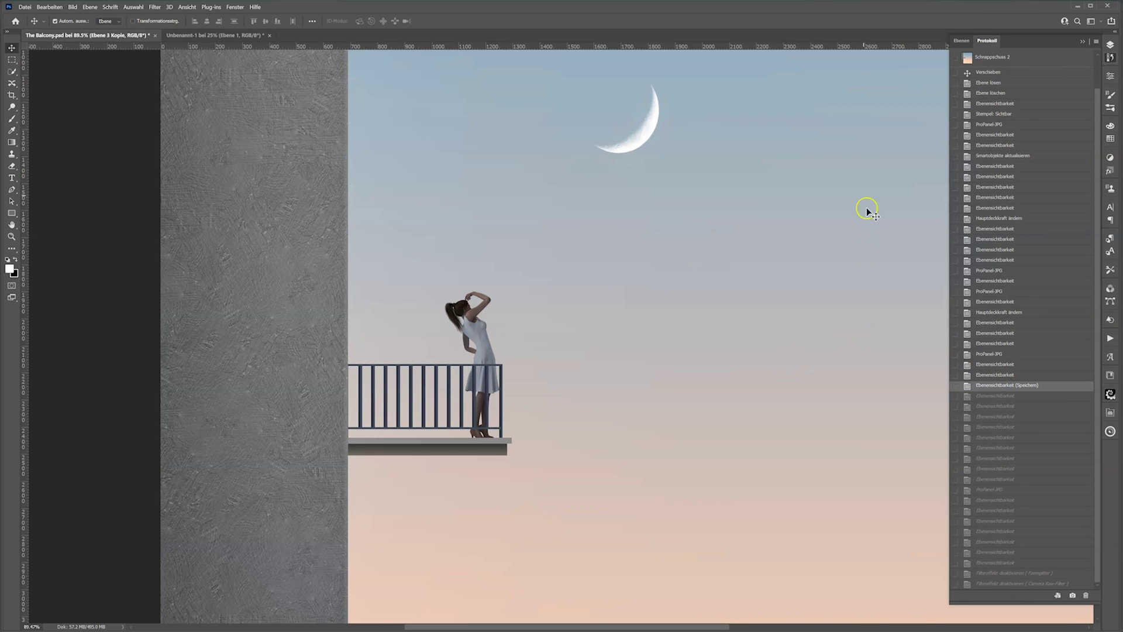
Hide the Ebene 3 Kopie, Ebene 3 and Ebene 5 layers so the individual composite layers are accessible.
left_click(961, 40)
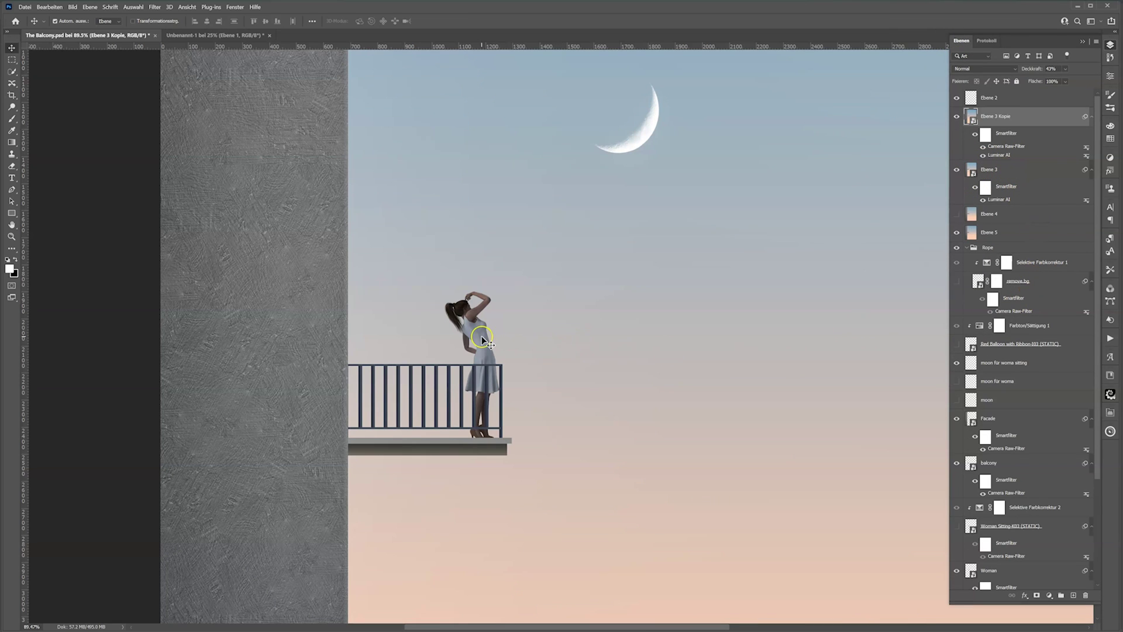
left_click_drag(958, 120, 957, 173)
left_click(474, 339)
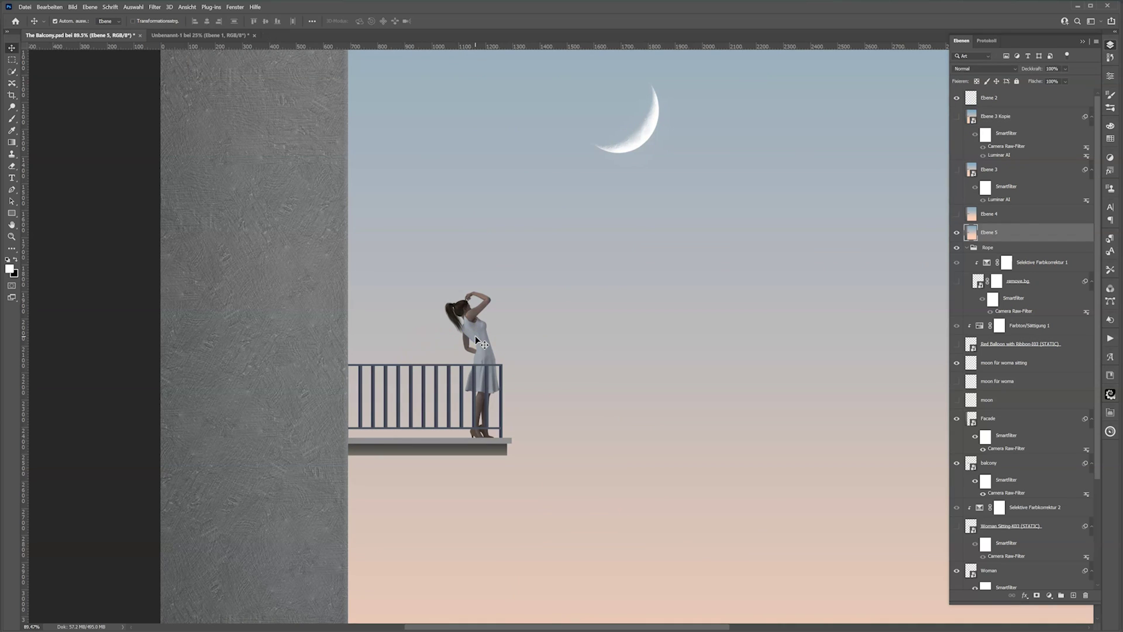
left_click_drag(969, 206, 965, 237)
Select the Woman layer and switch its Formgitter smart filter off and on again to compare her original and bent poses.
left_click(468, 326)
scroll(1079, 469, "down", 4)
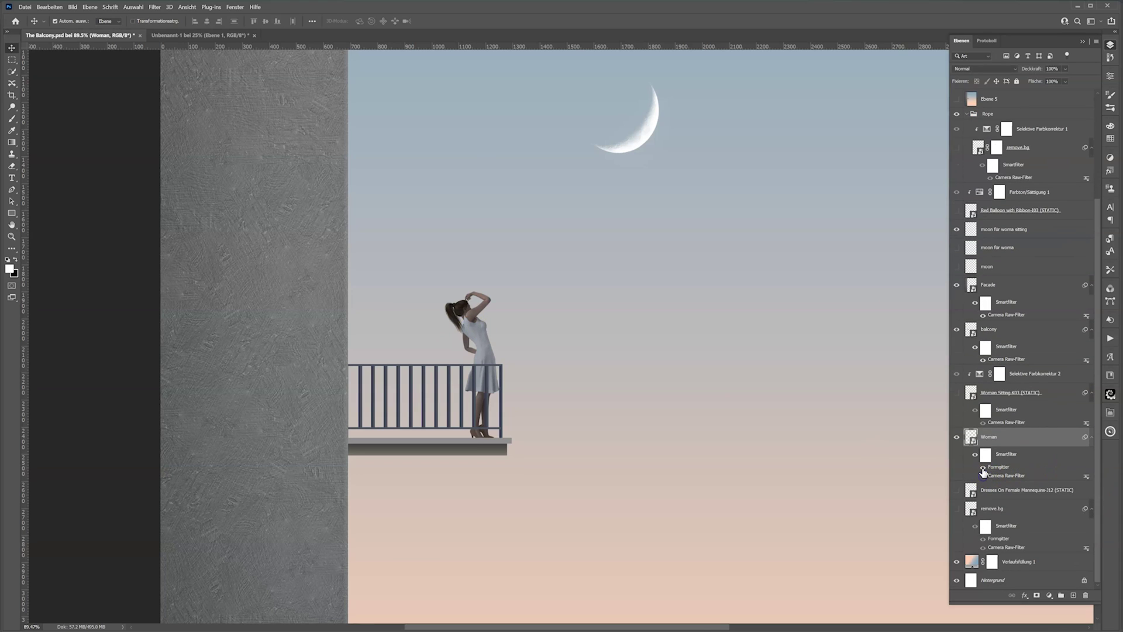
left_click(984, 468)
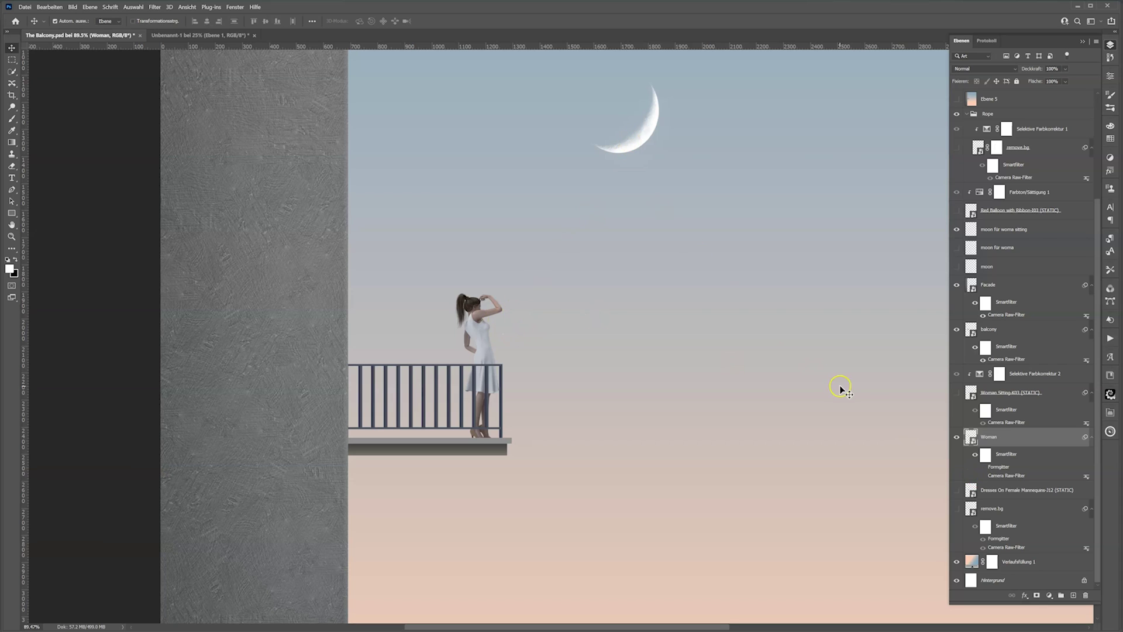
left_click(984, 468)
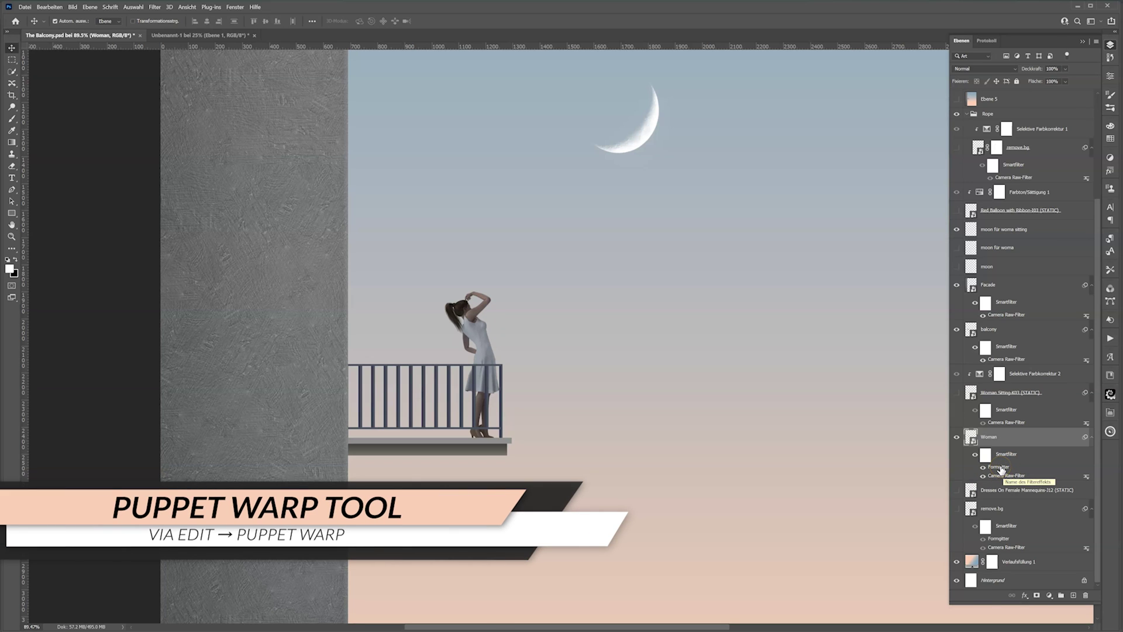
Try bending the woman's upper body with the Formgitter pins at her waist and shoulder, and discard the changes.
double_click(1001, 469)
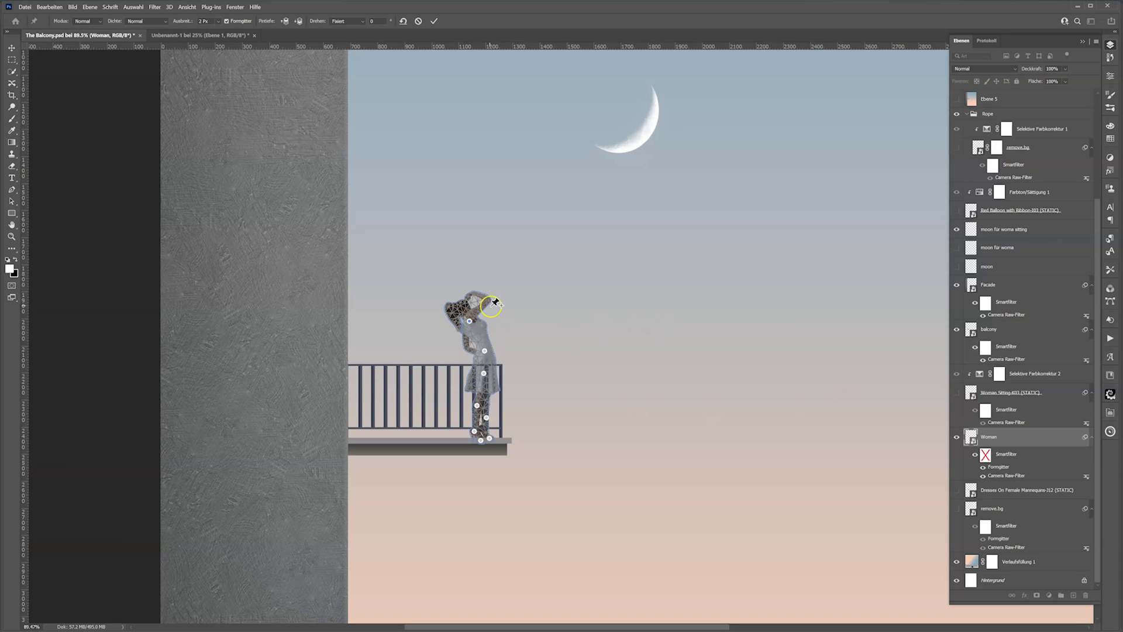
mouse_move(486, 299)
left_mouse_down()
mouse_move(500, 311)
mouse_move(477, 316)
left_mouse_up()
left_click(484, 351)
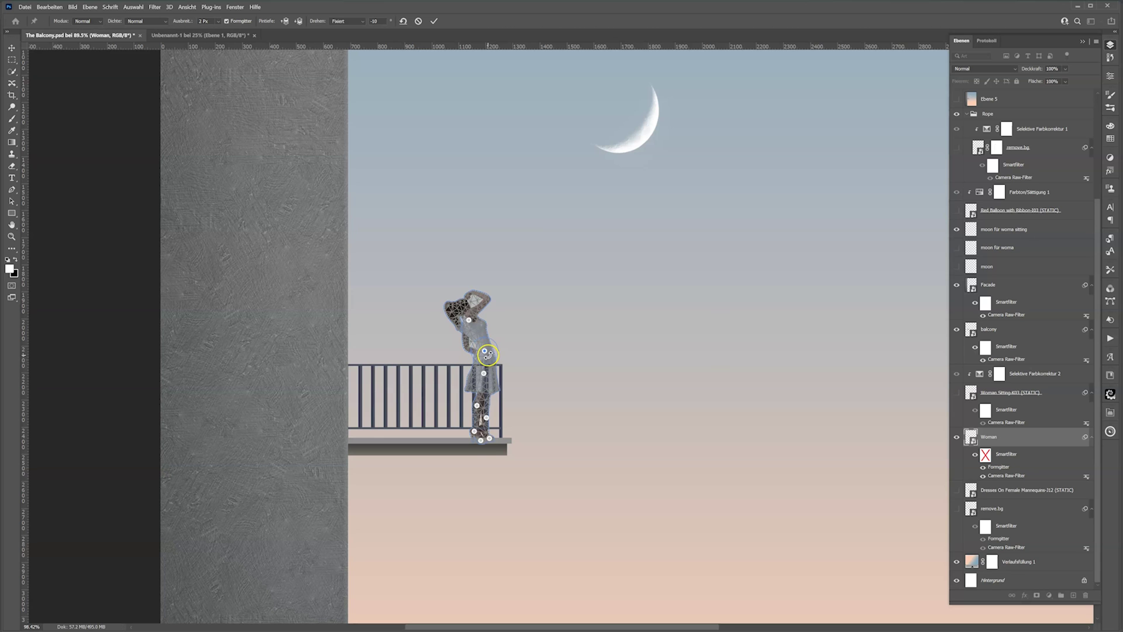
scroll(488, 355, "up", 5)
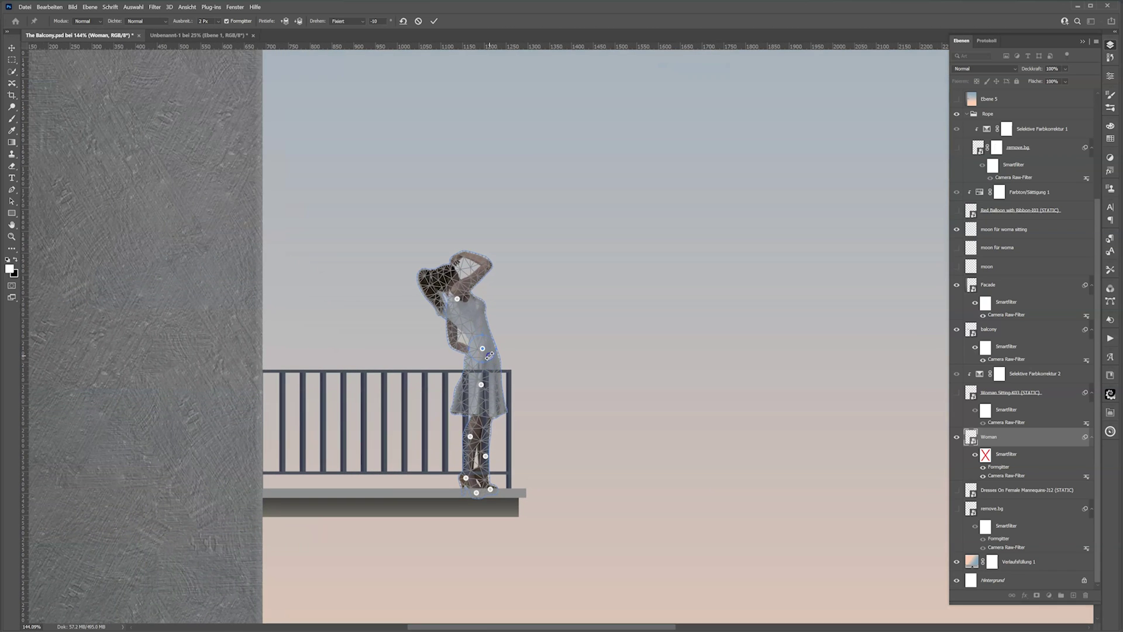
left_click_drag(490, 355, 493, 348)
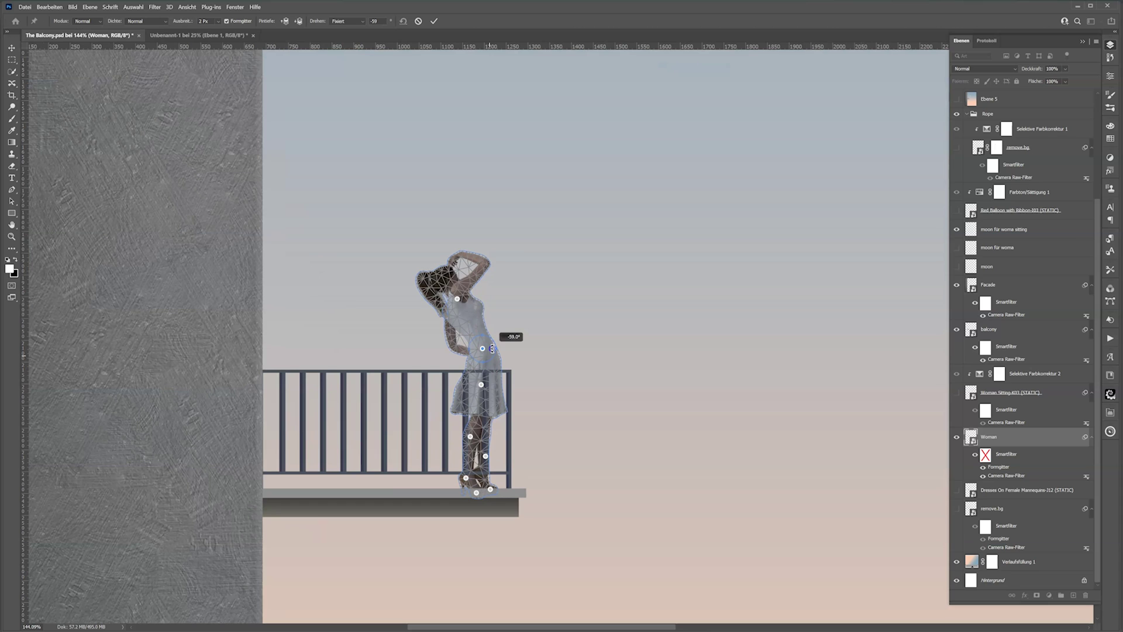
left_click(458, 300)
left_click_drag(467, 305, 474, 303)
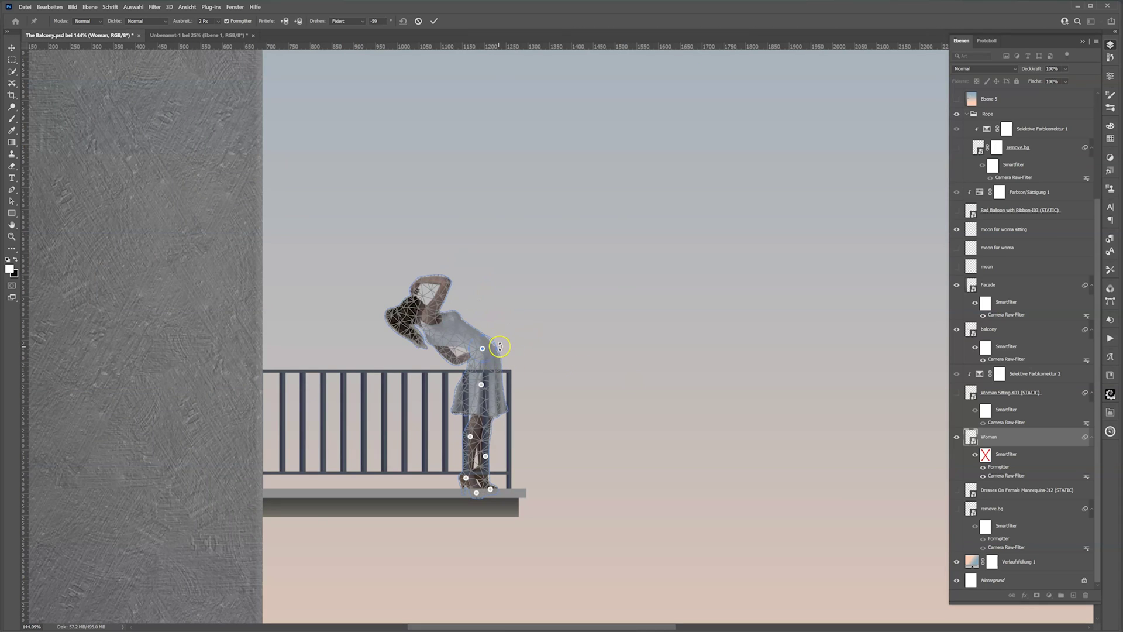
left_click_drag(494, 354, 490, 369)
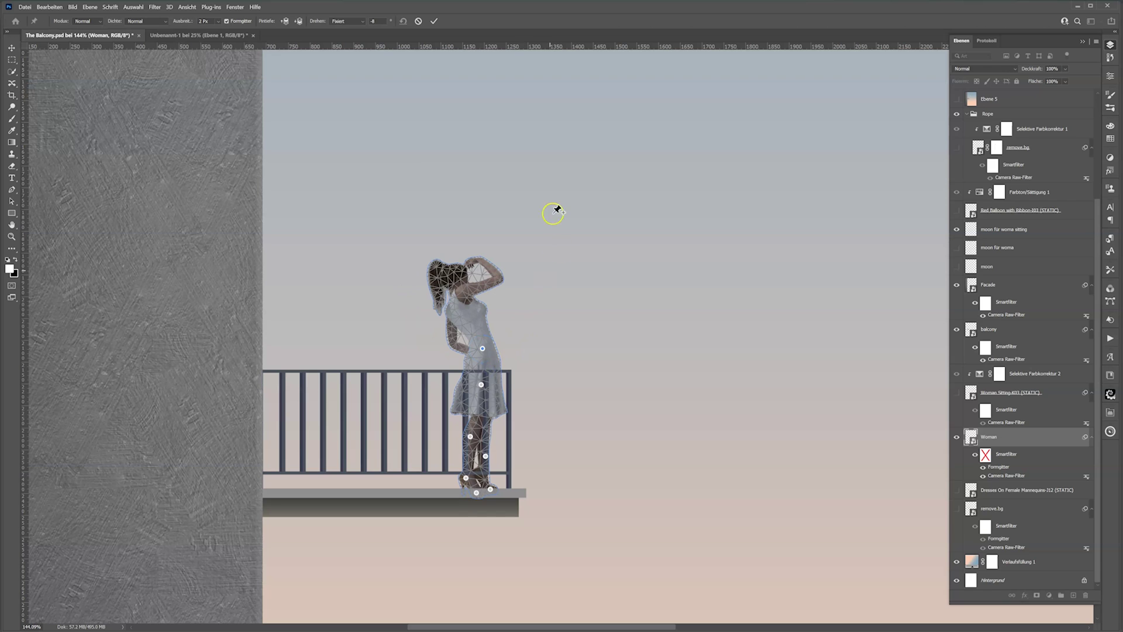
left_click(417, 24)
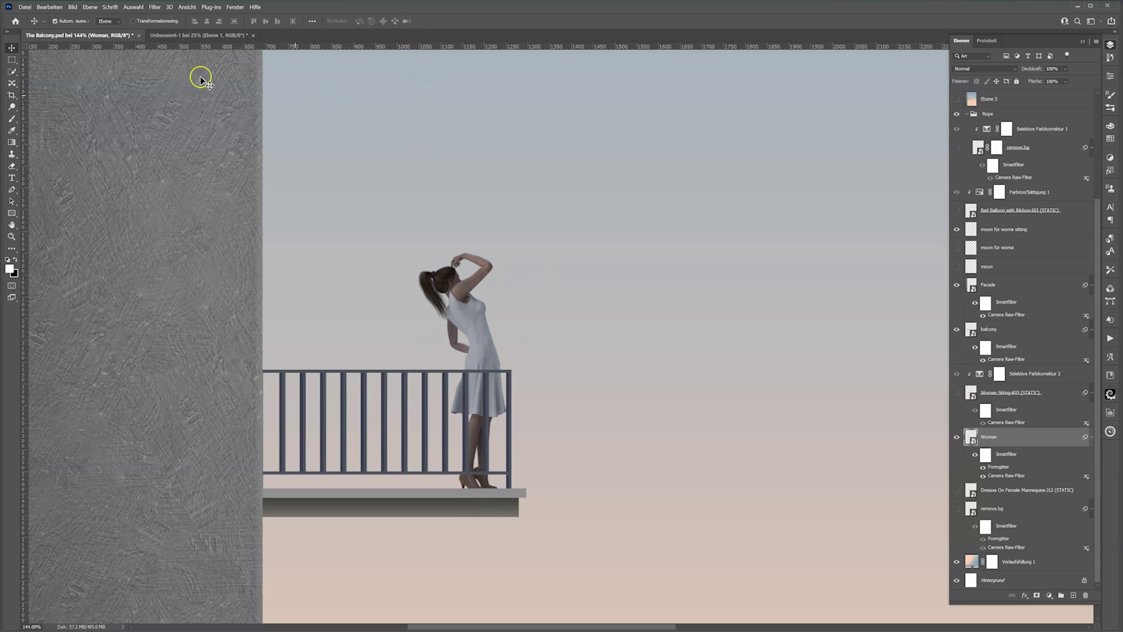
left_click(50, 7)
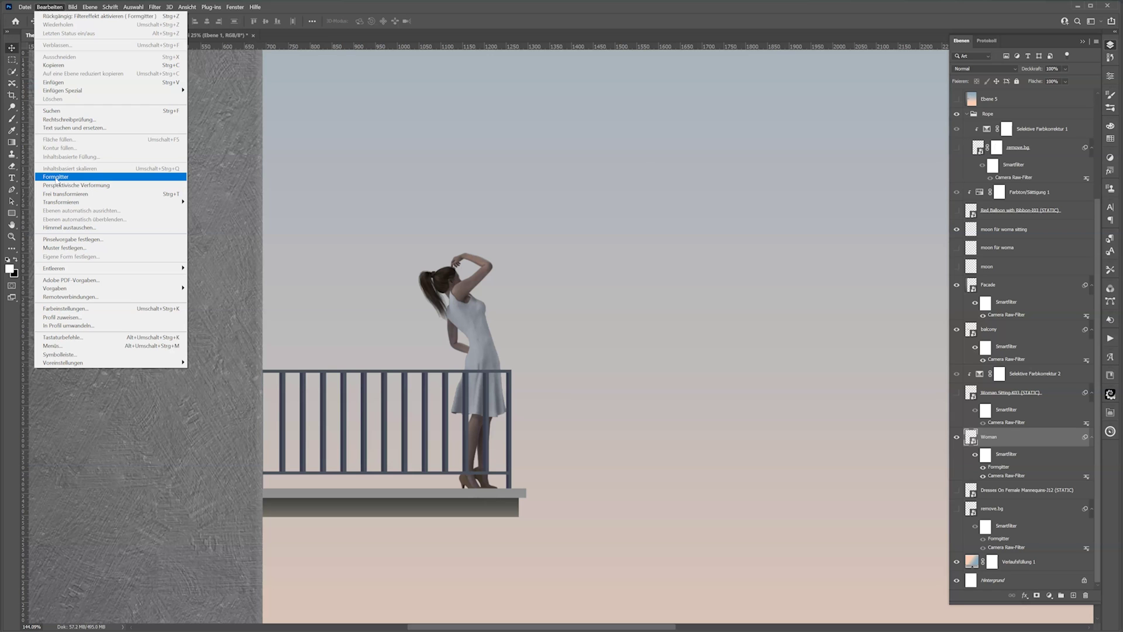
left_click(661, 182)
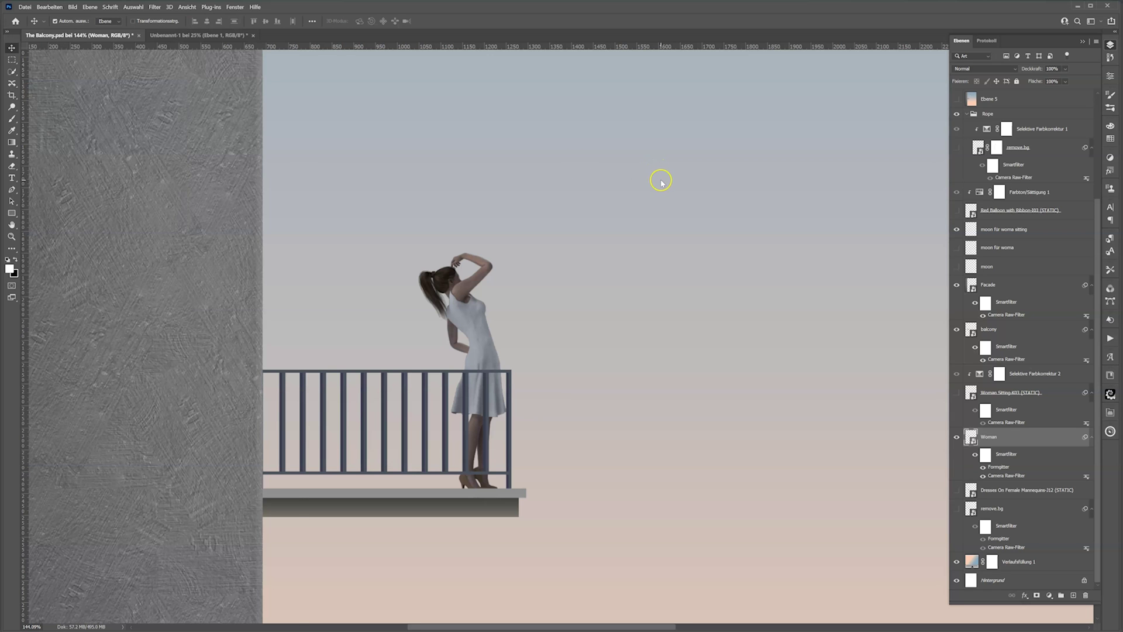
scroll(659, 184, "down", 5)
scroll(655, 199, "down", 3)
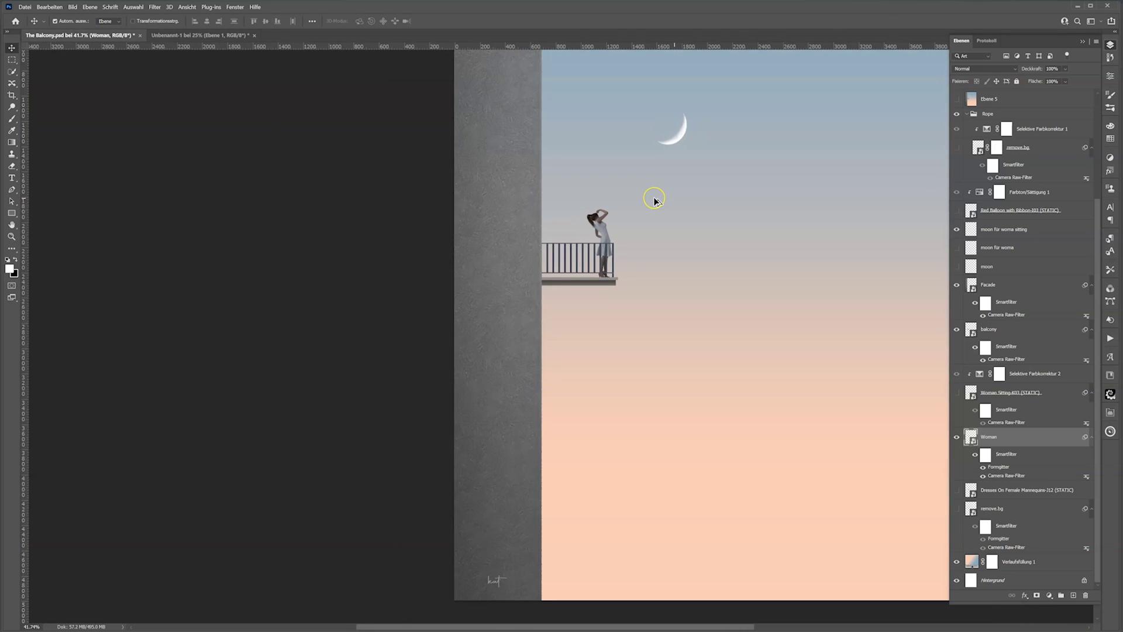
scroll(654, 201, "up", 1)
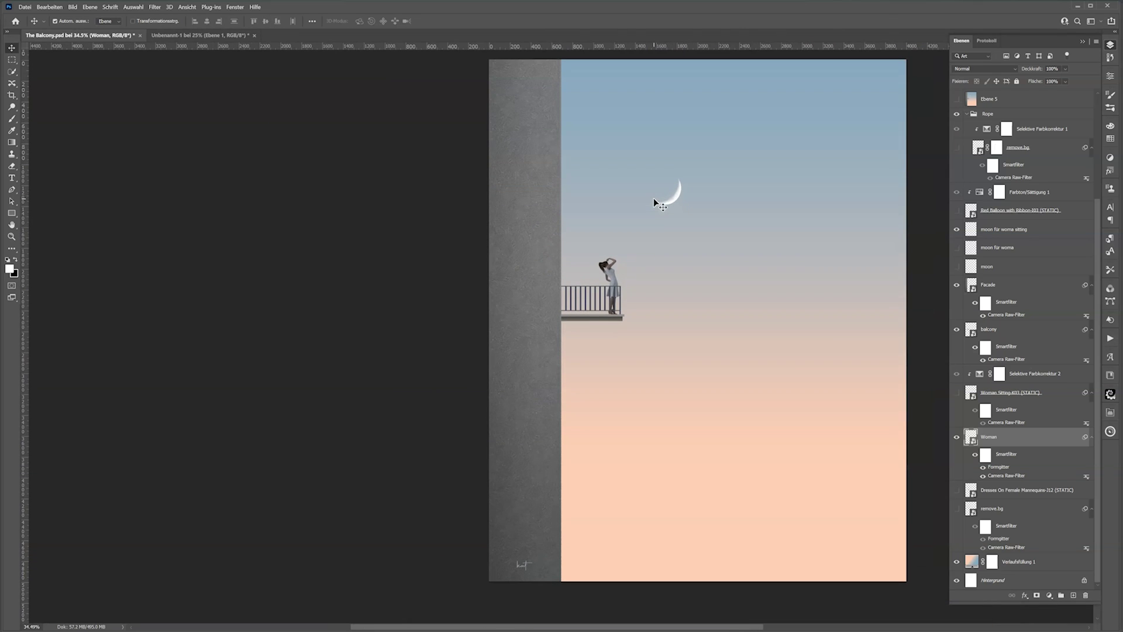